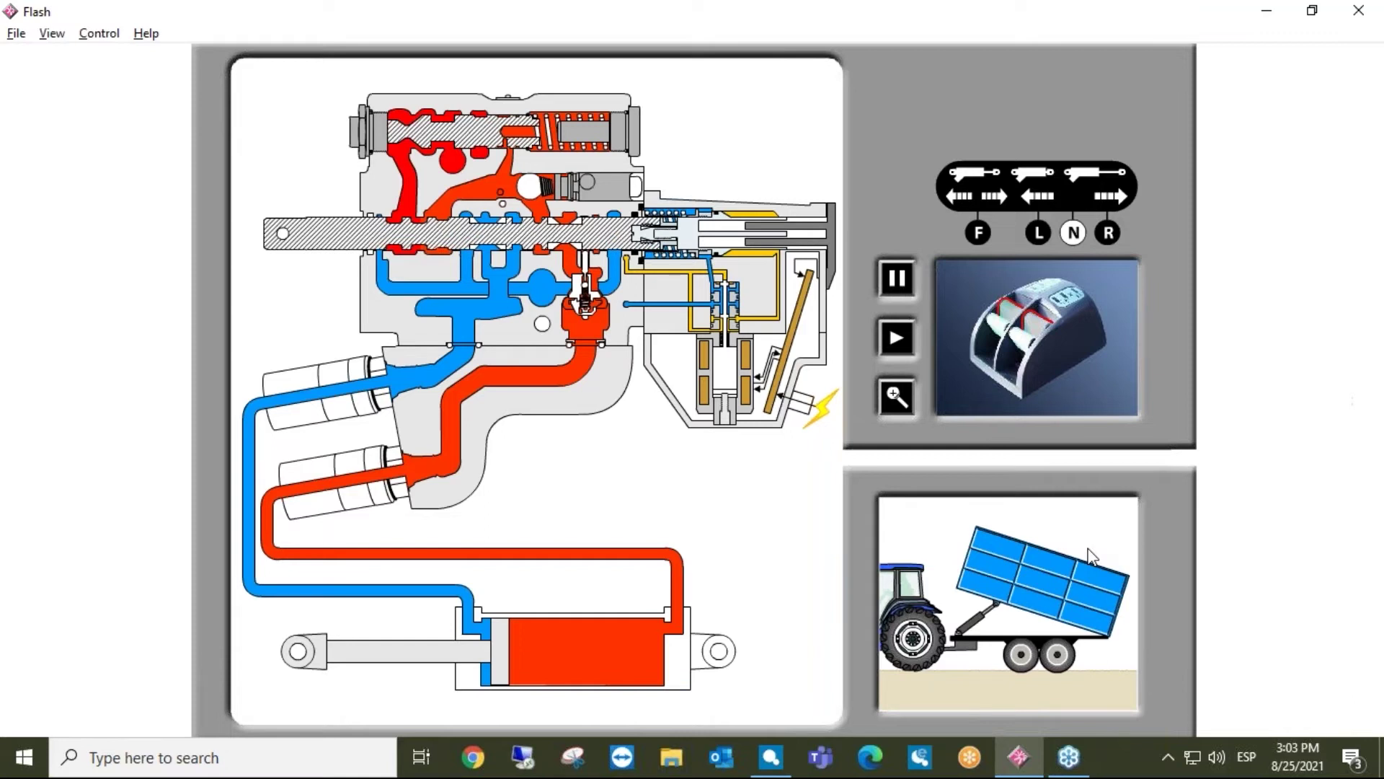
Play the hydraulic valve animation for the float (F) position.
click(980, 232)
click(891, 340)
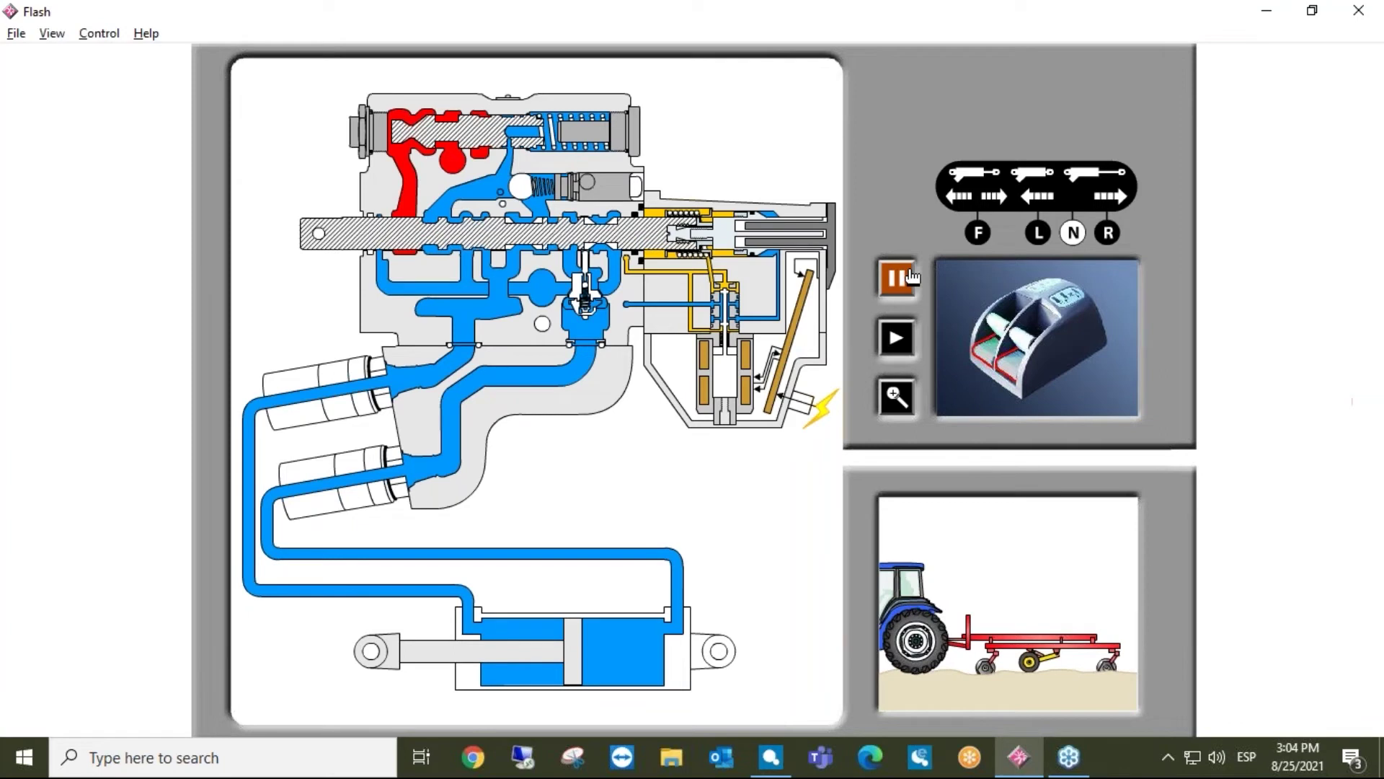
Switch to Jaltest and select the Fendt tractor model 200 Vario Series, engine: Final Tier 4 / Stage IV.
key(alt+Tab)
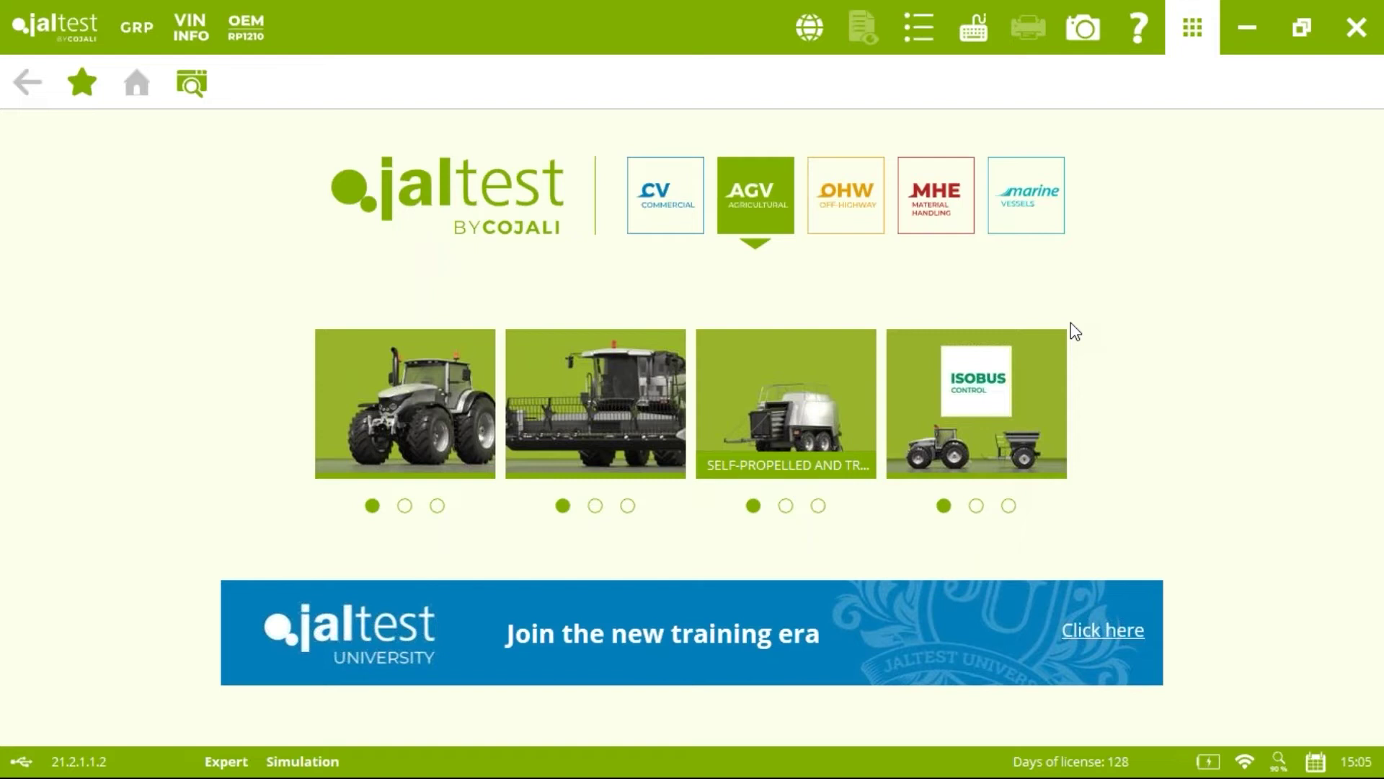
click(465, 361)
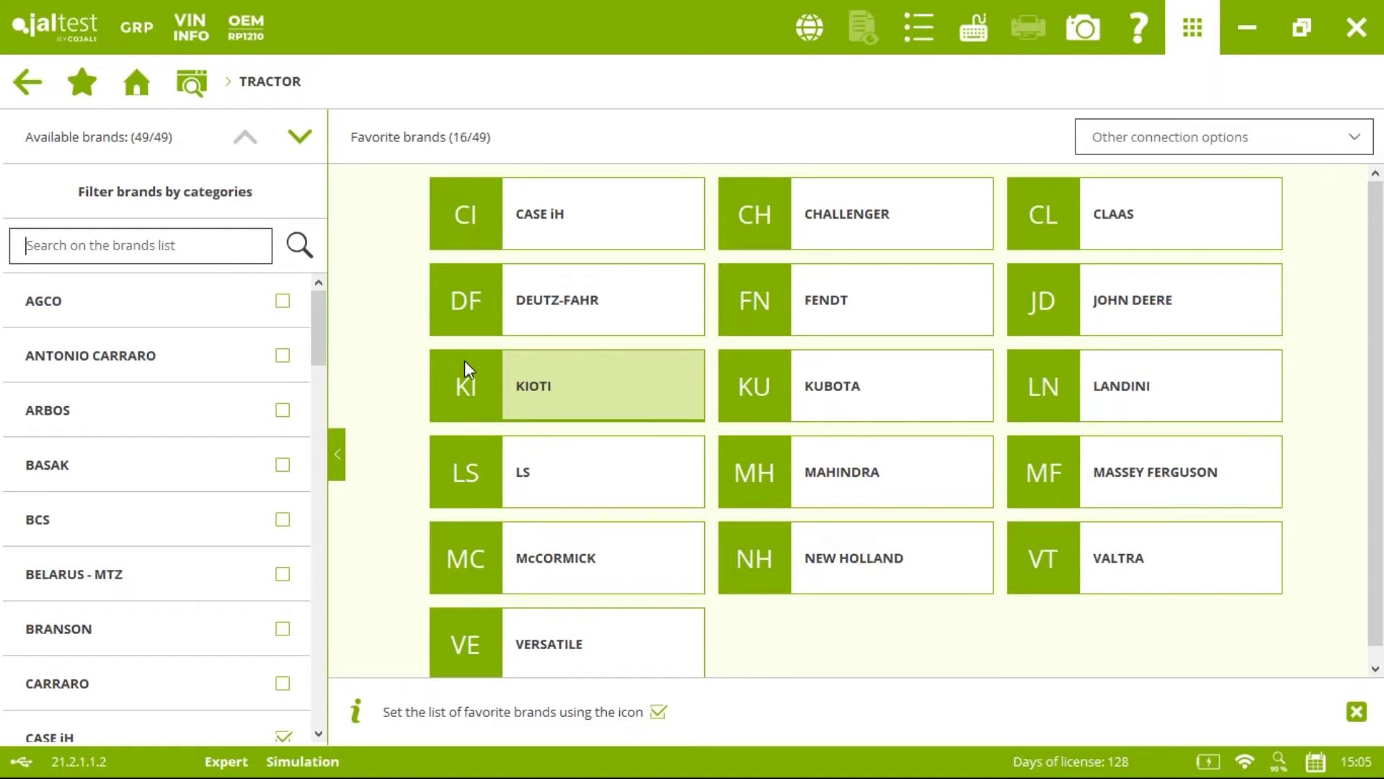
click(822, 310)
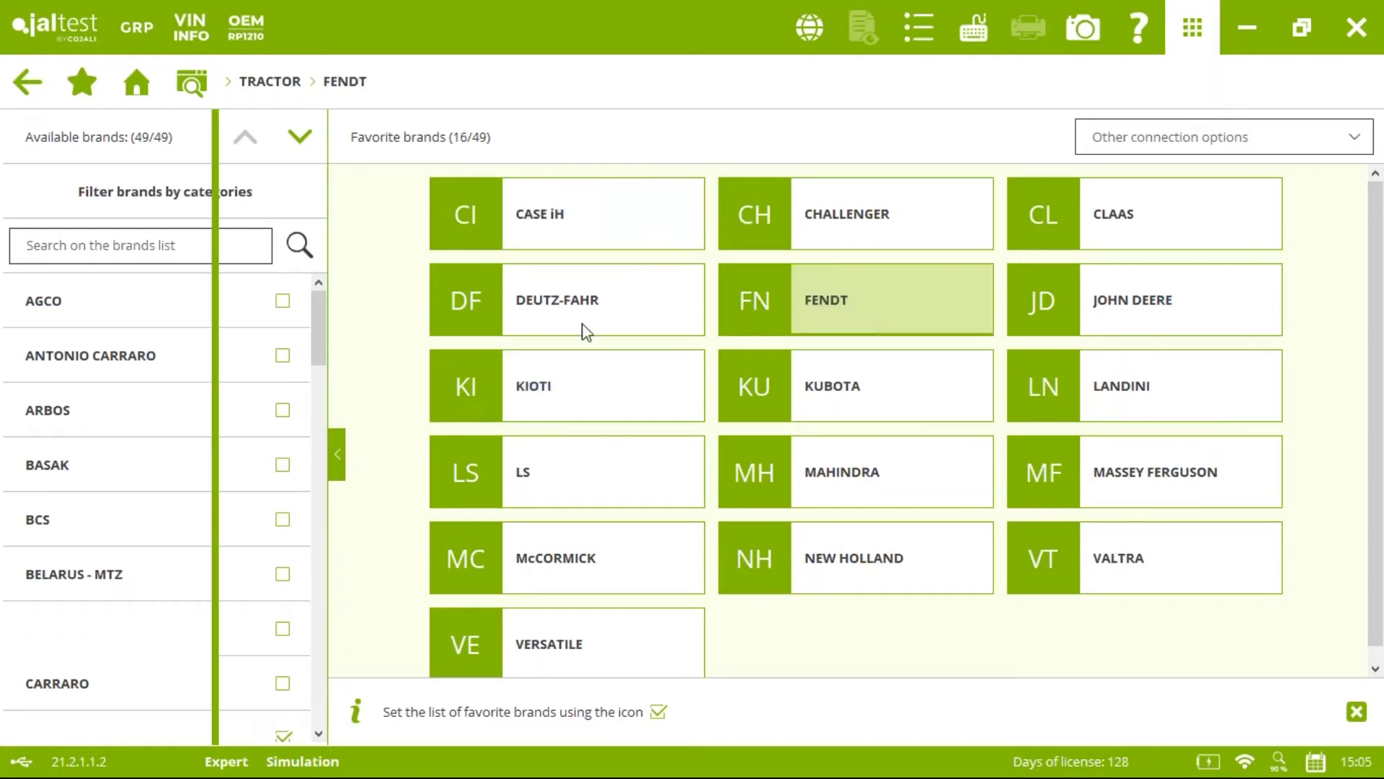
click(280, 366)
click(668, 364)
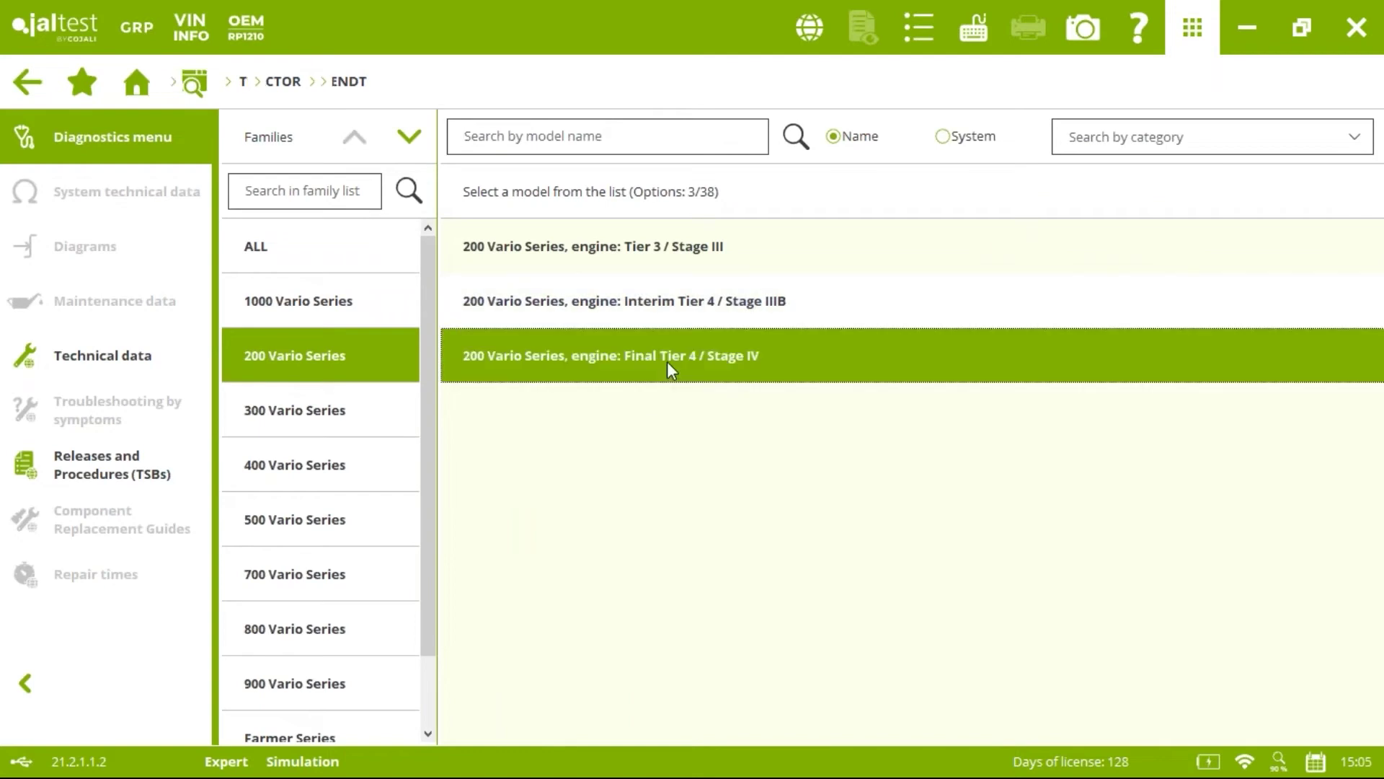
Filter the systems to Hydraulic systems and connect to Valves Sauer Danfoss, Remote Hydraulic Controller.
click(635, 357)
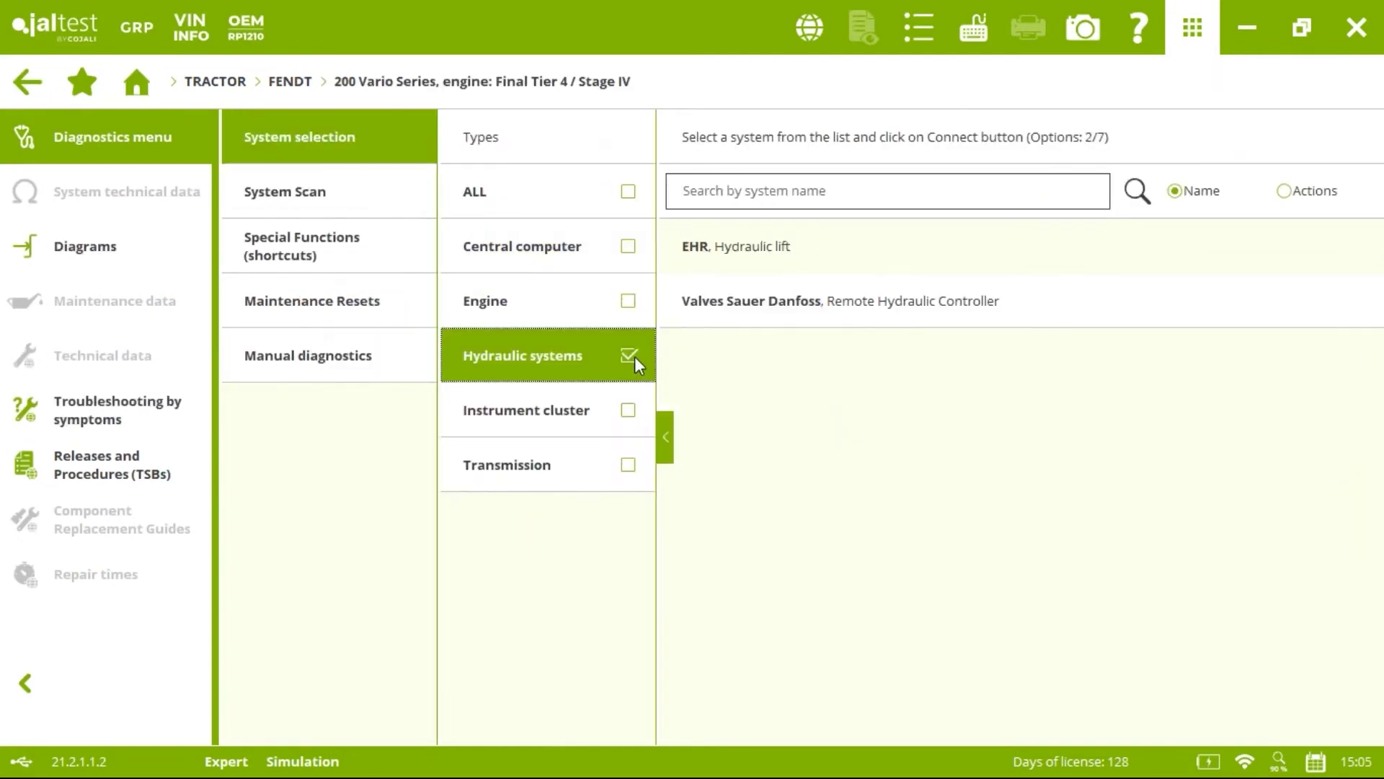
click(850, 310)
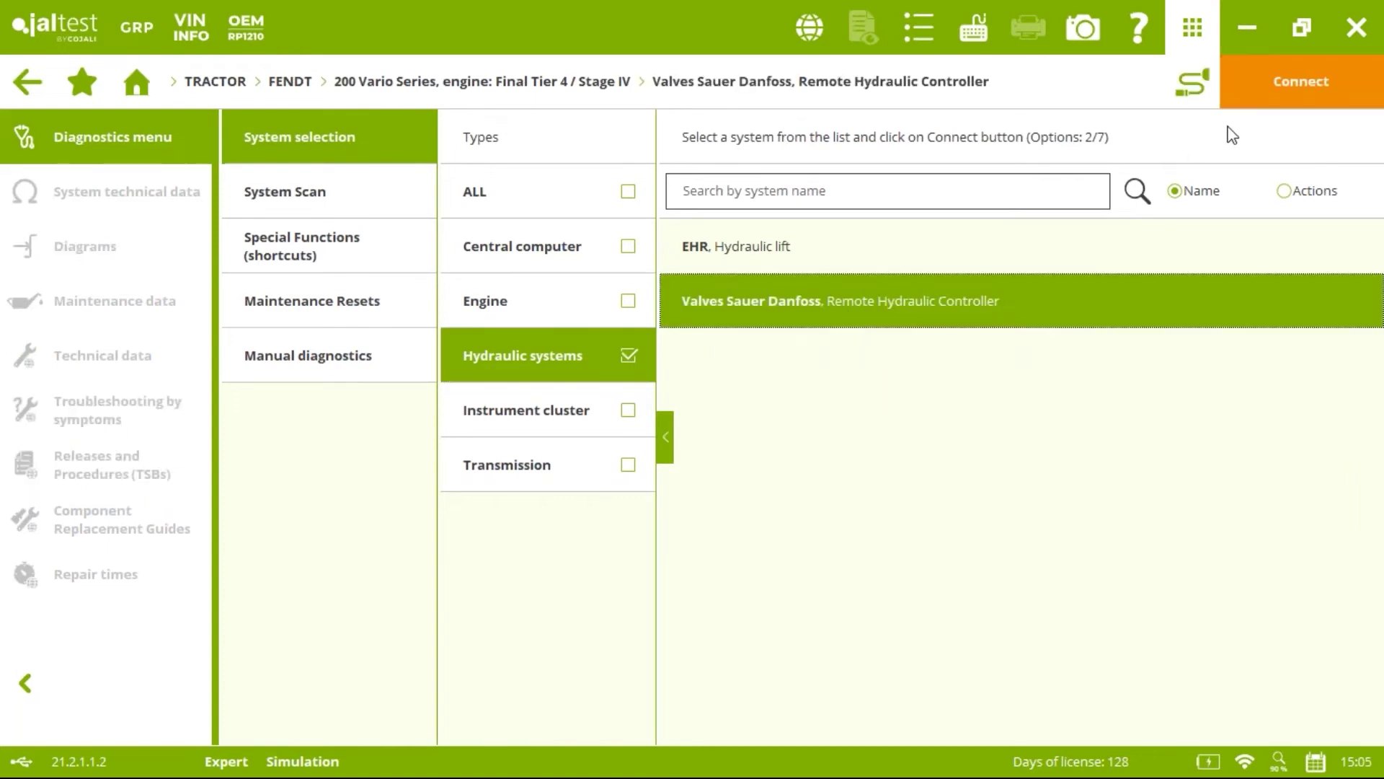
click(1266, 89)
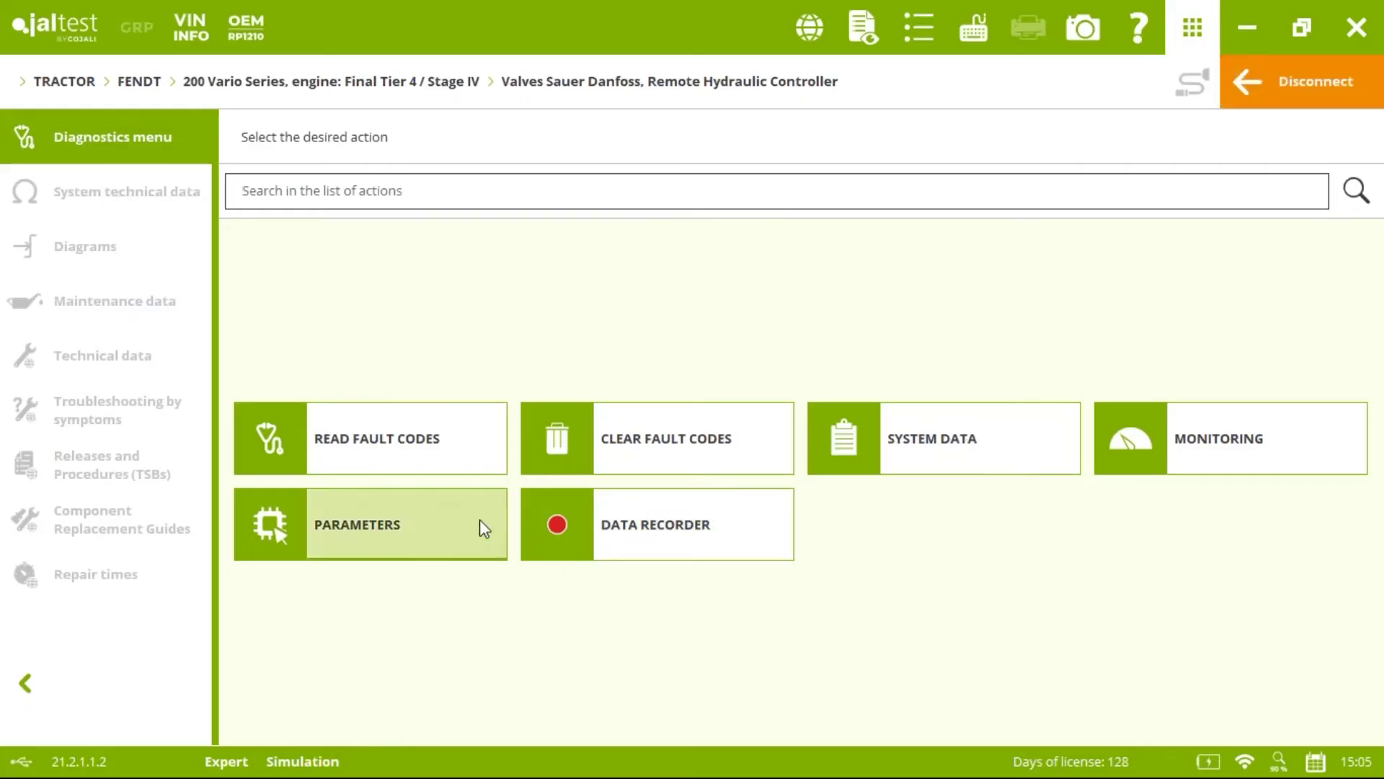
Open the Spool Valve Identification Code parameter to read its procedure description.
click(490, 550)
click(465, 243)
click(811, 436)
click(844, 463)
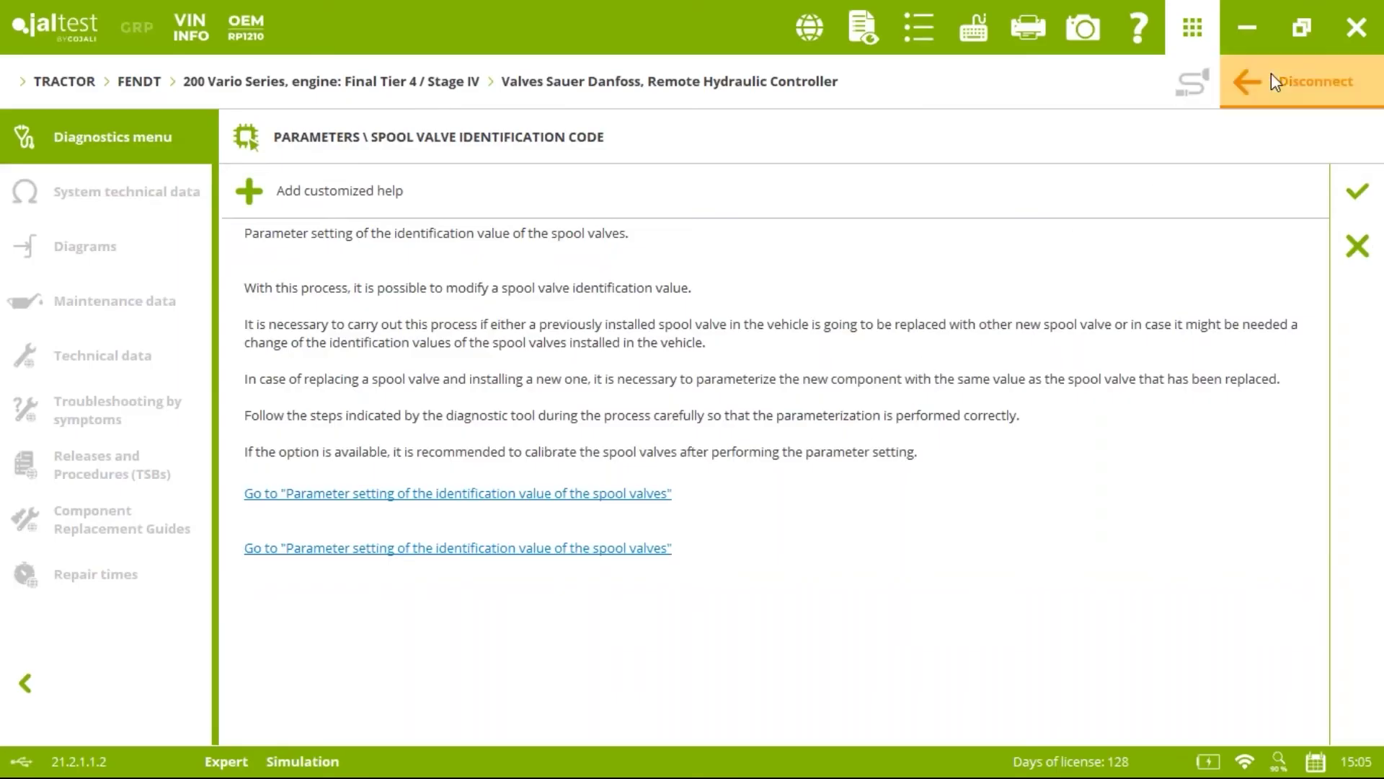
Disconnect from the remote hydraulic controller and return to the home screen without saving the diagnostic report.
click(1271, 75)
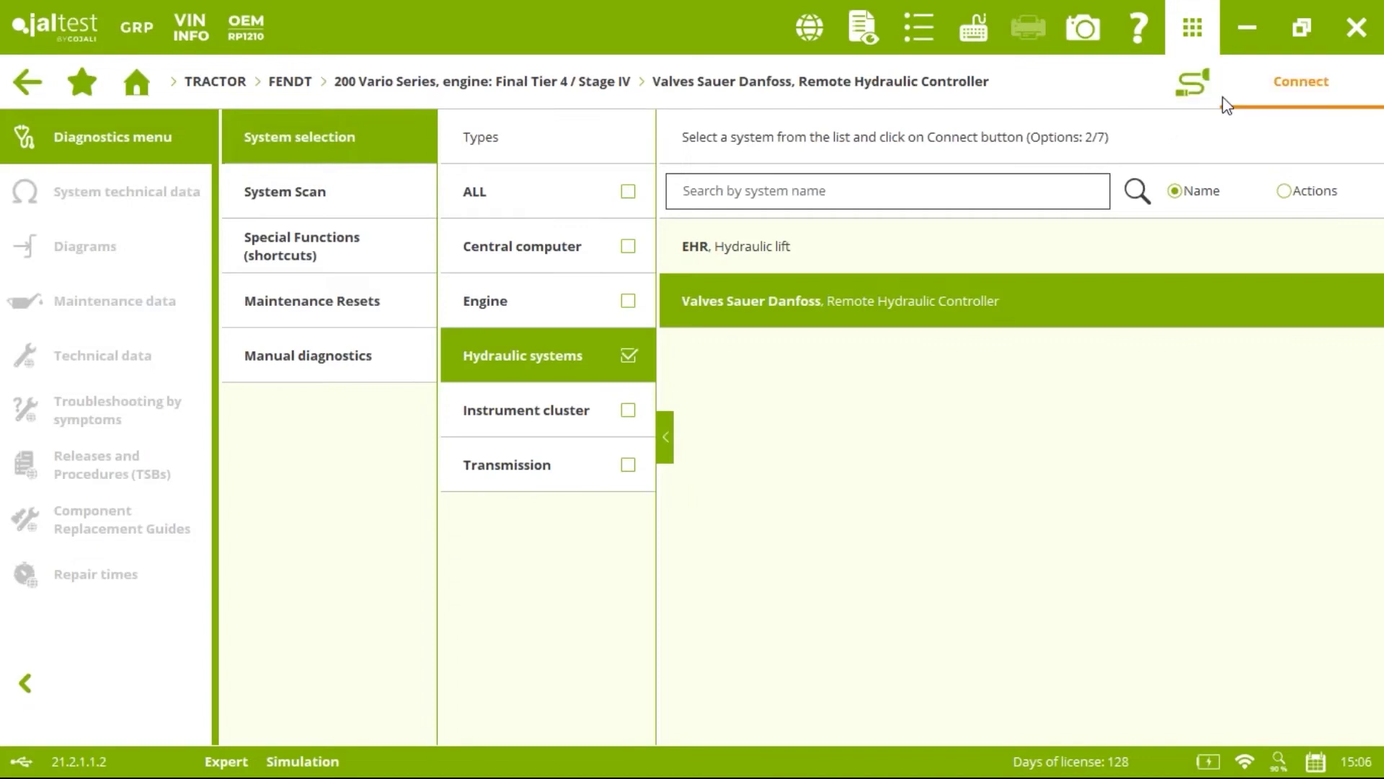
click(1252, 87)
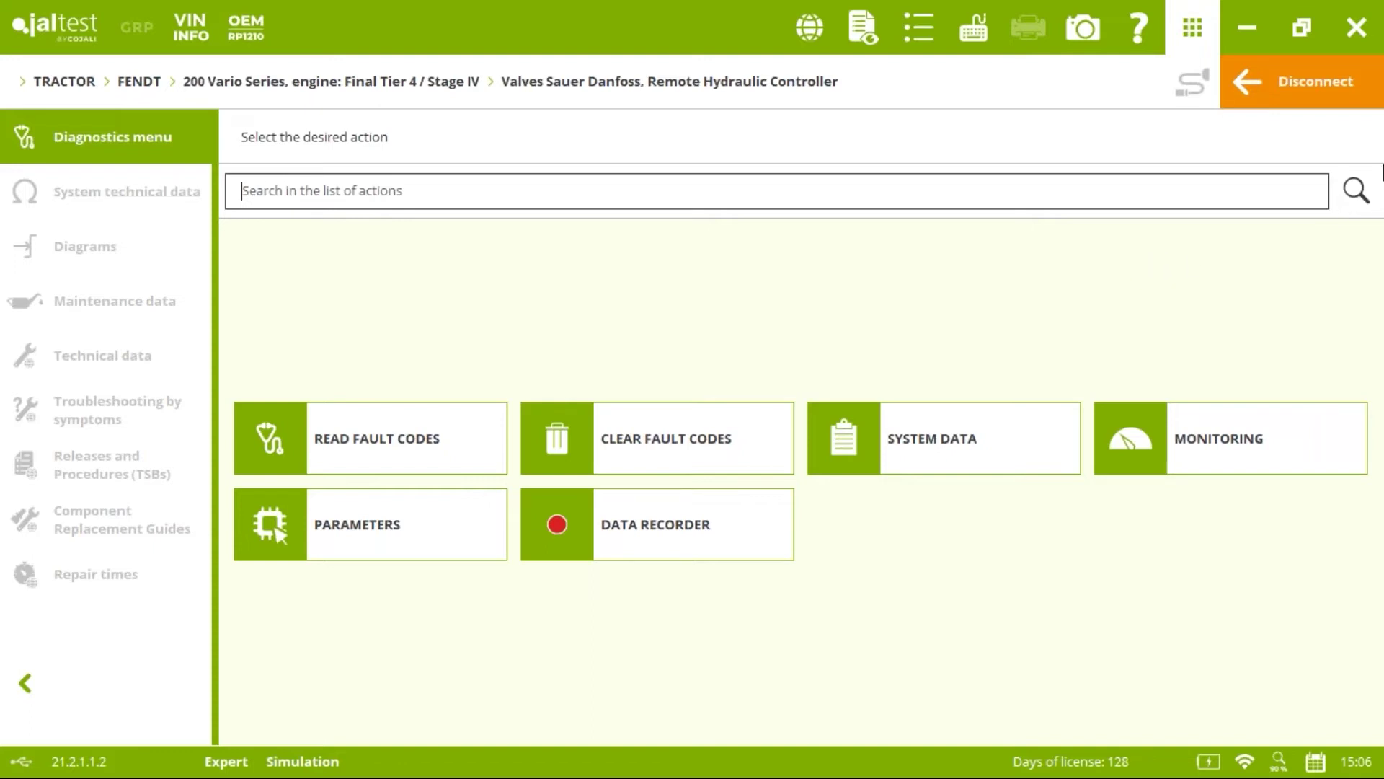
click(1237, 81)
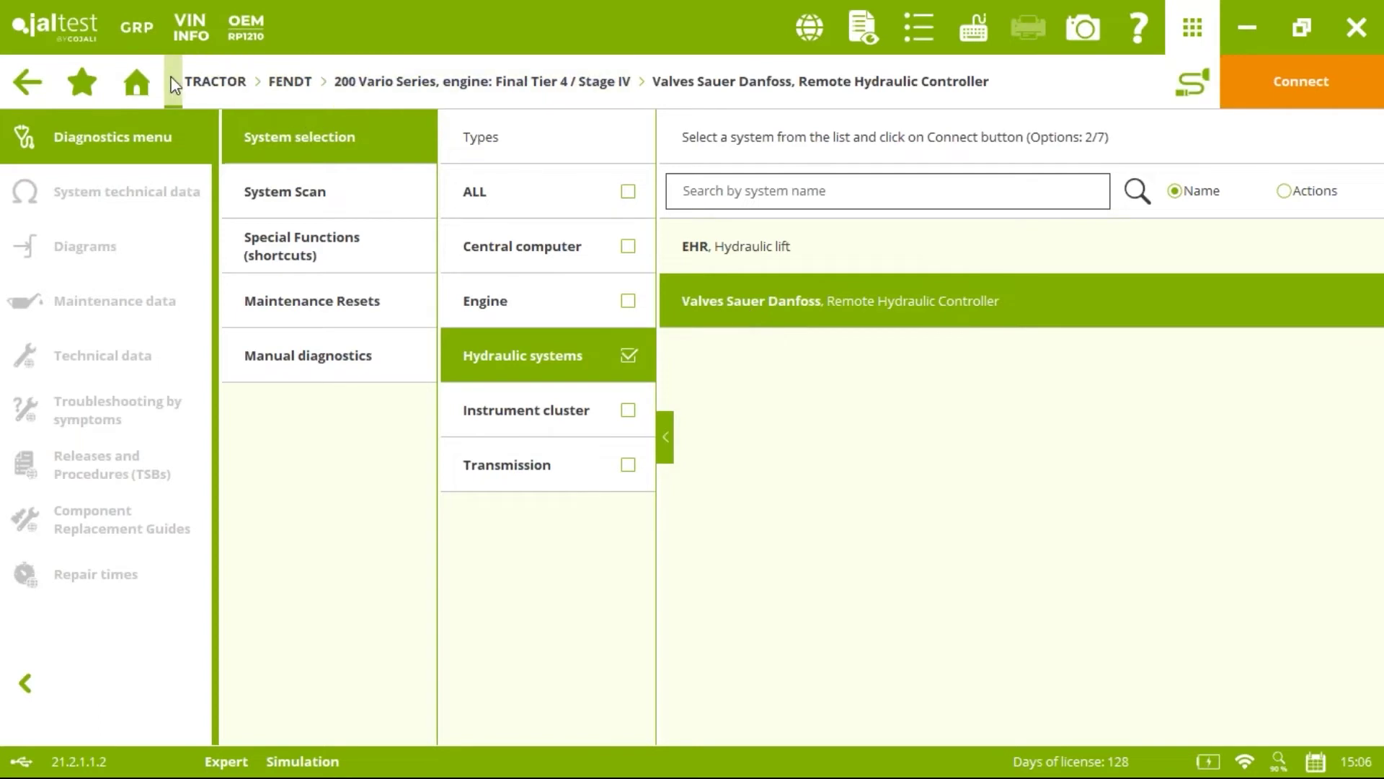
click(146, 95)
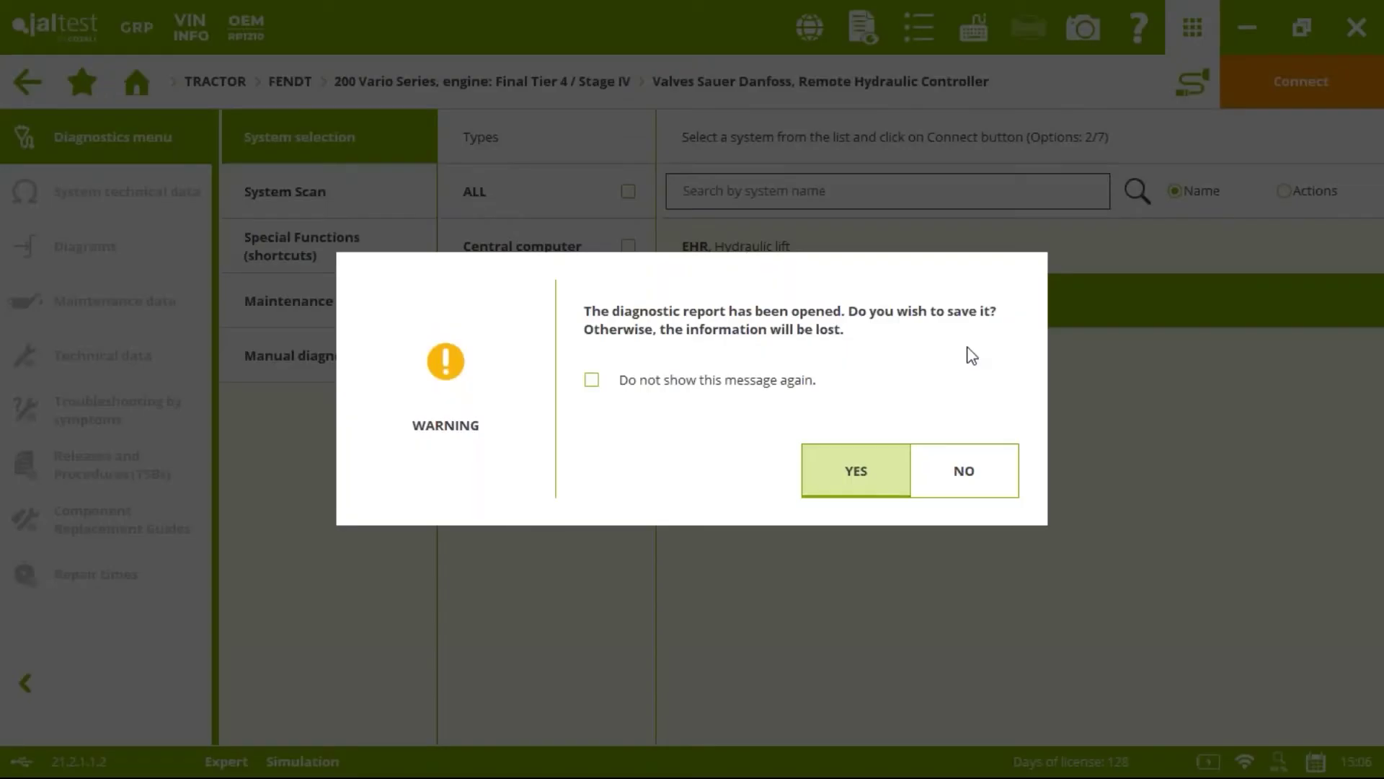
click(971, 469)
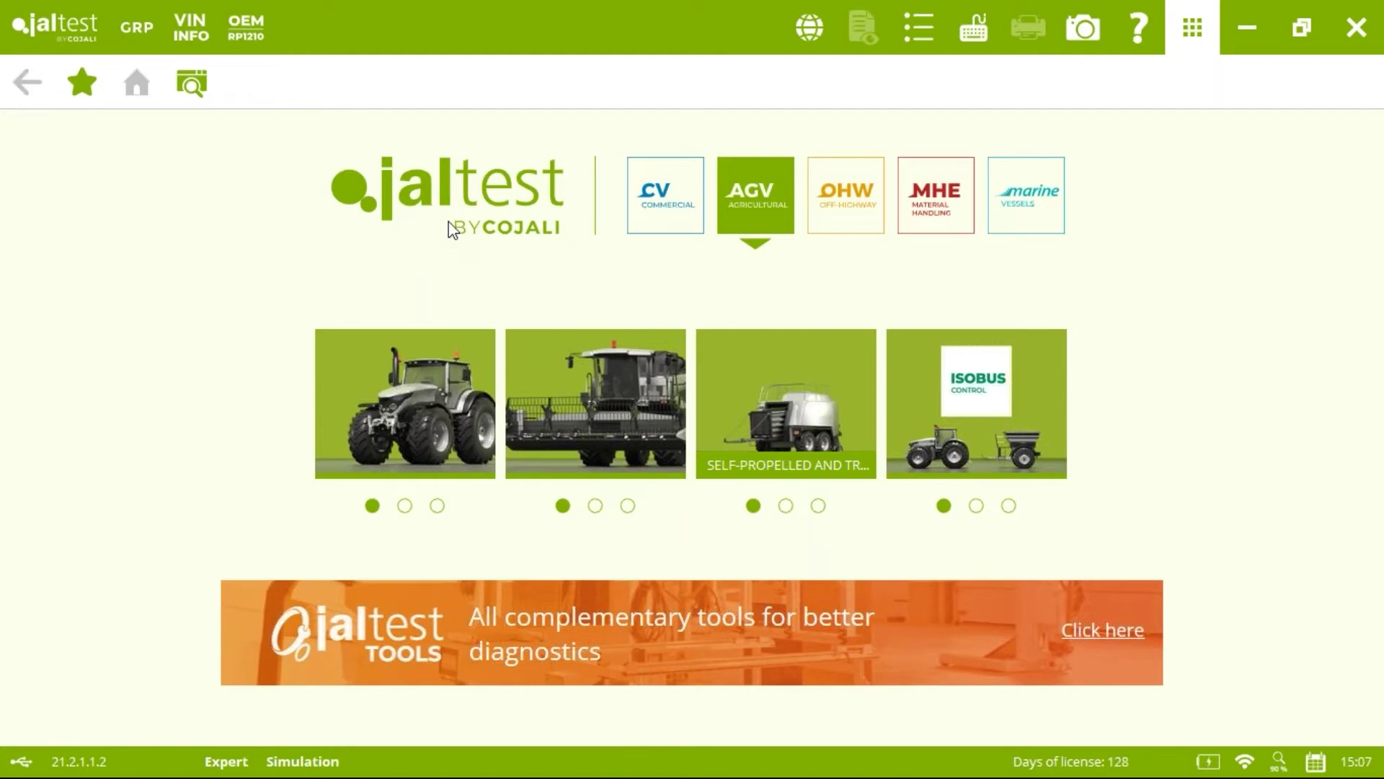
Select the John Deere 6R Series tractor from the 6 Series family.
click(449, 421)
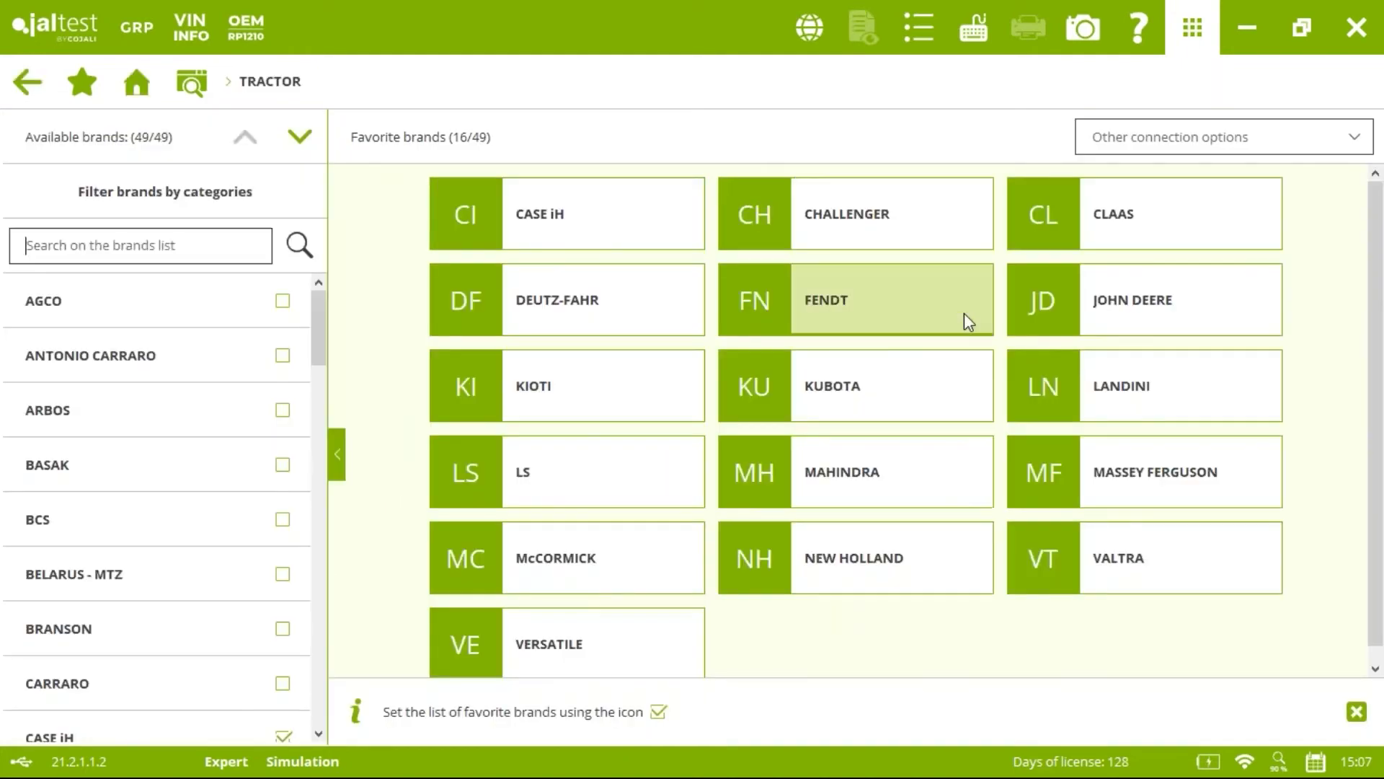
click(1152, 304)
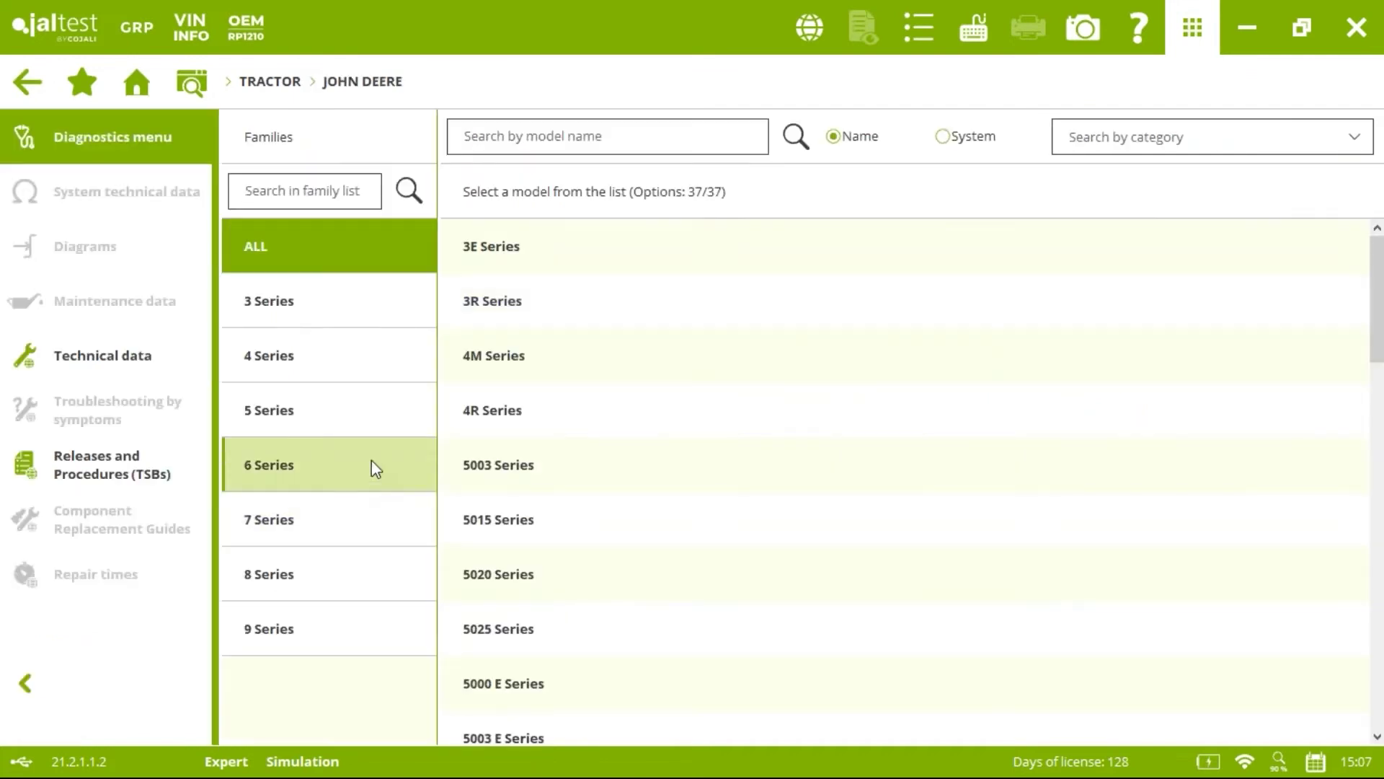
click(371, 465)
click(508, 574)
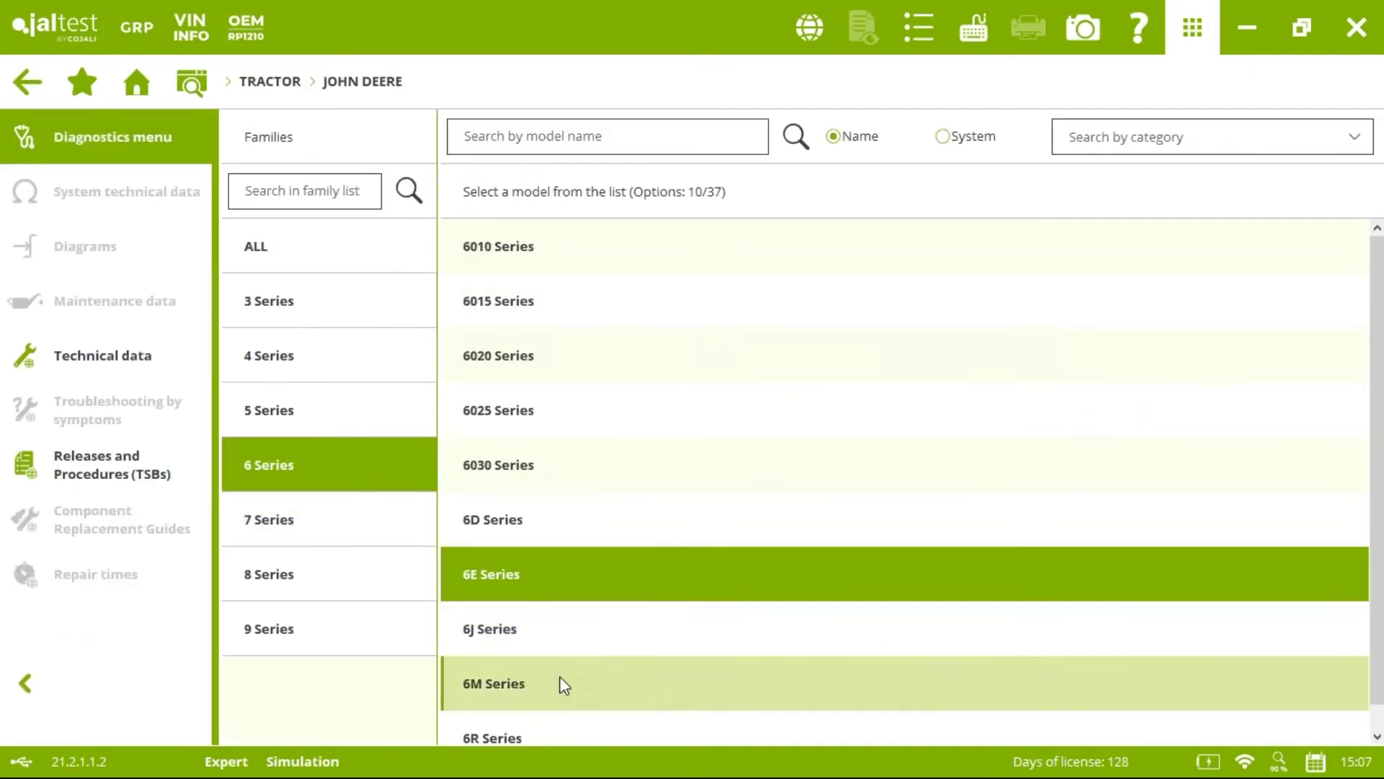
click(537, 732)
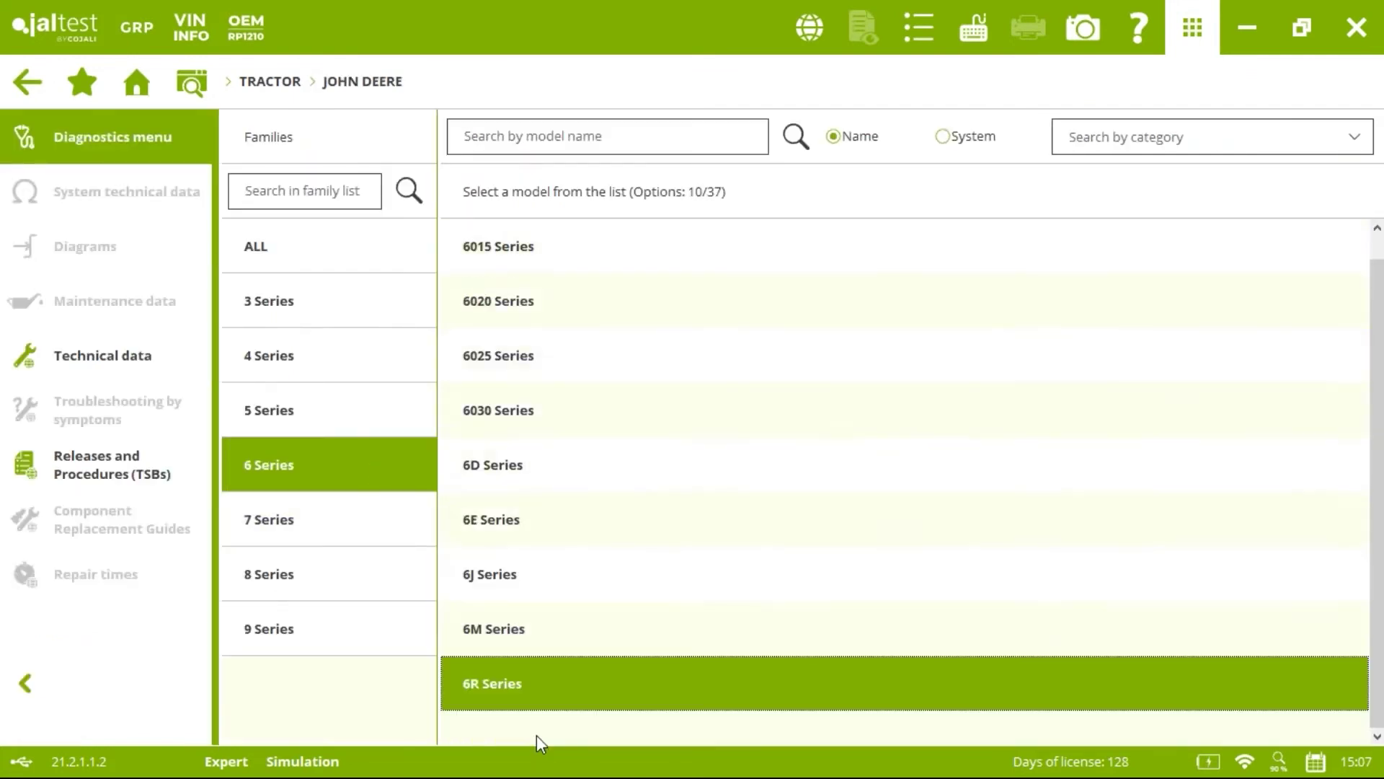
click(551, 682)
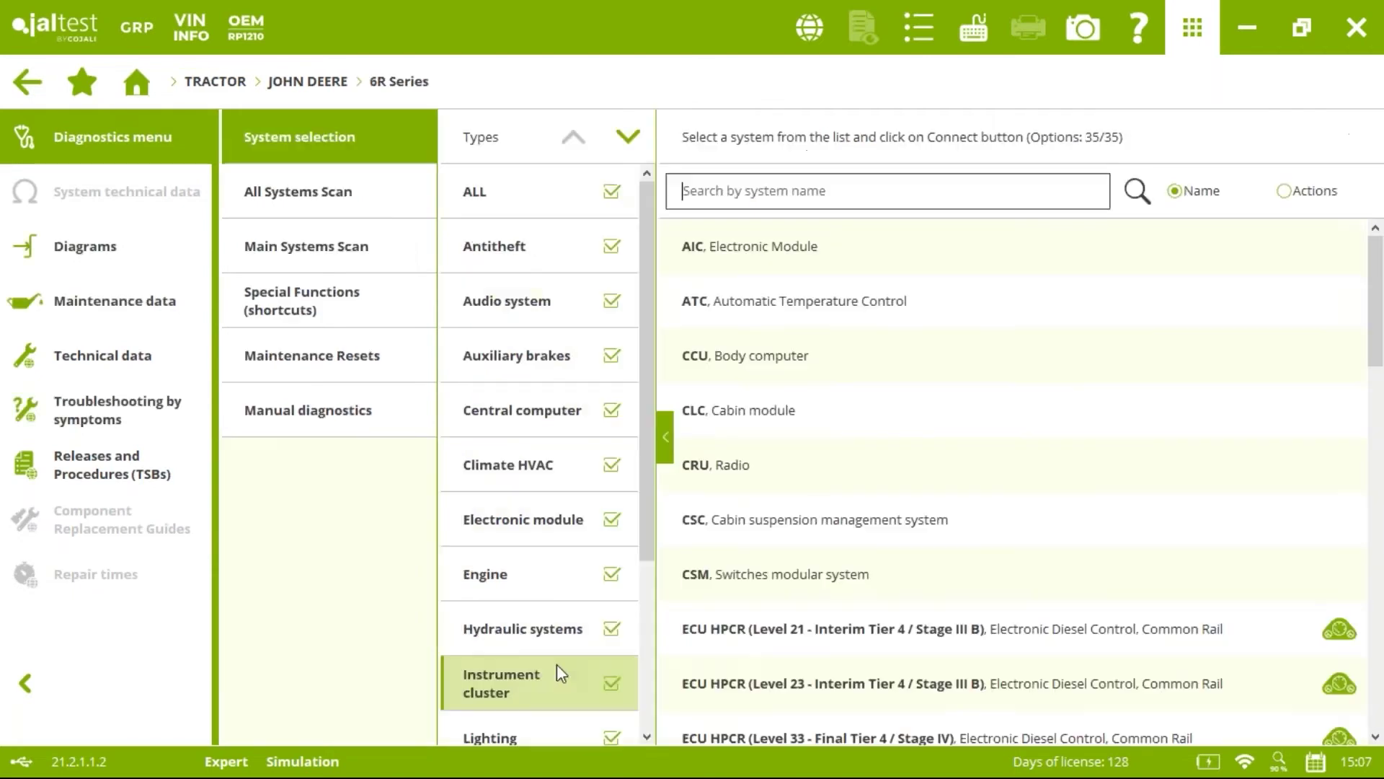
Filter the system types to Hydraulic systems only and connect to SCC, Control panel for spool valves.
click(612, 191)
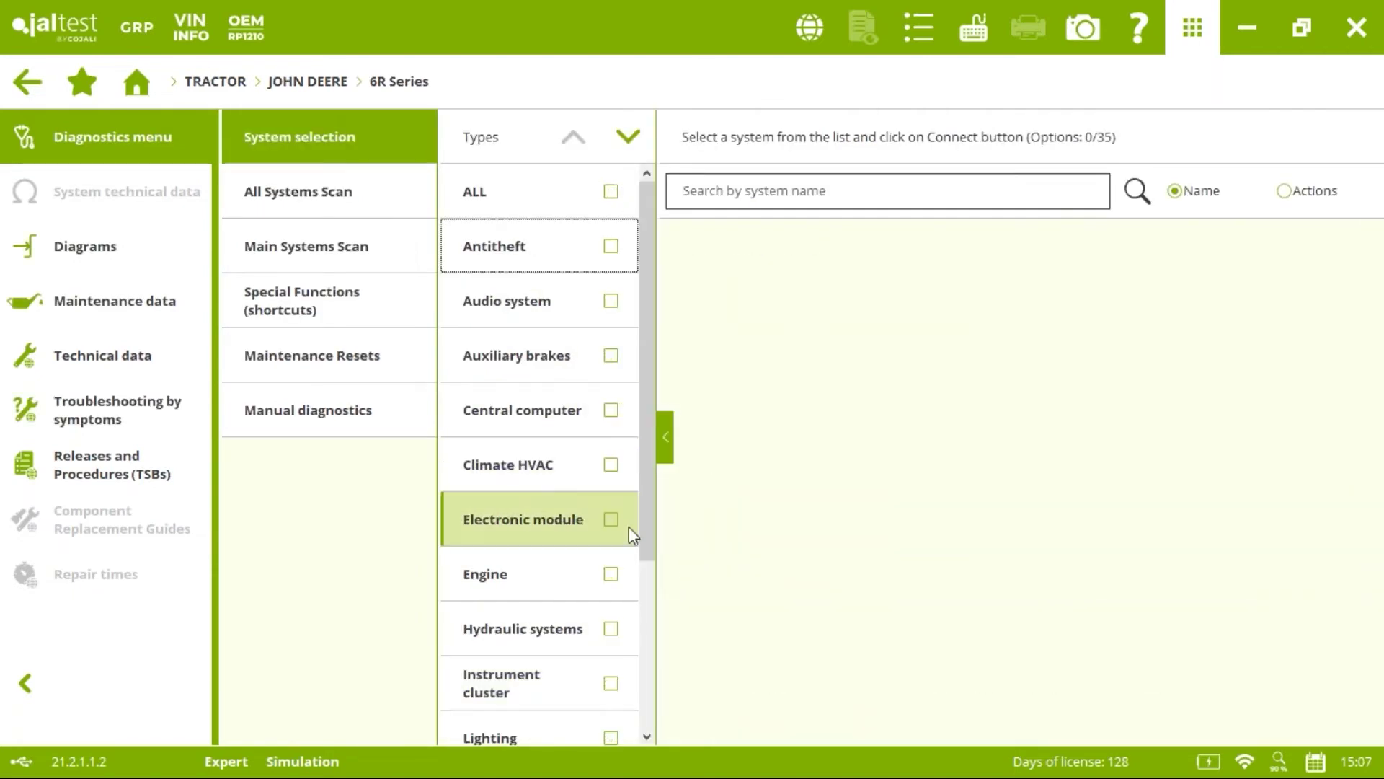
click(624, 626)
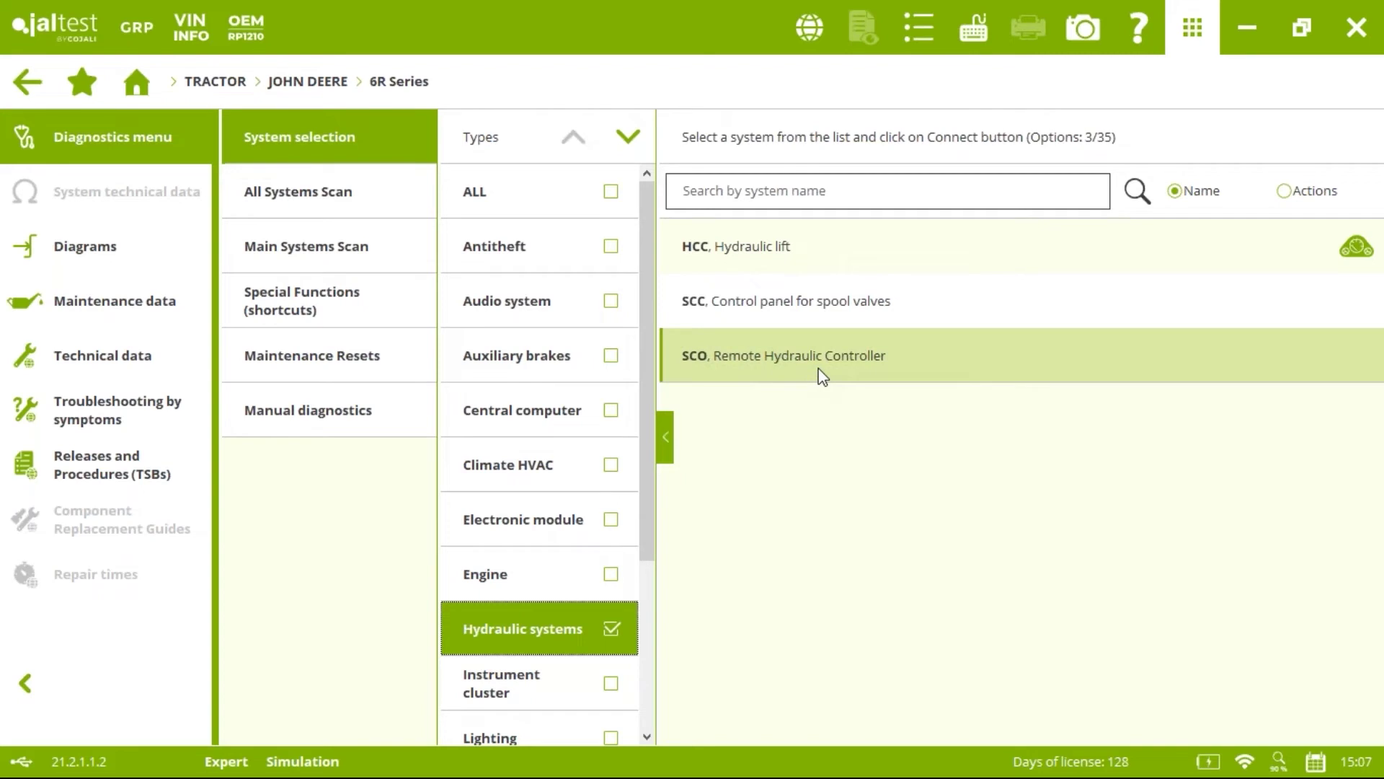
click(772, 317)
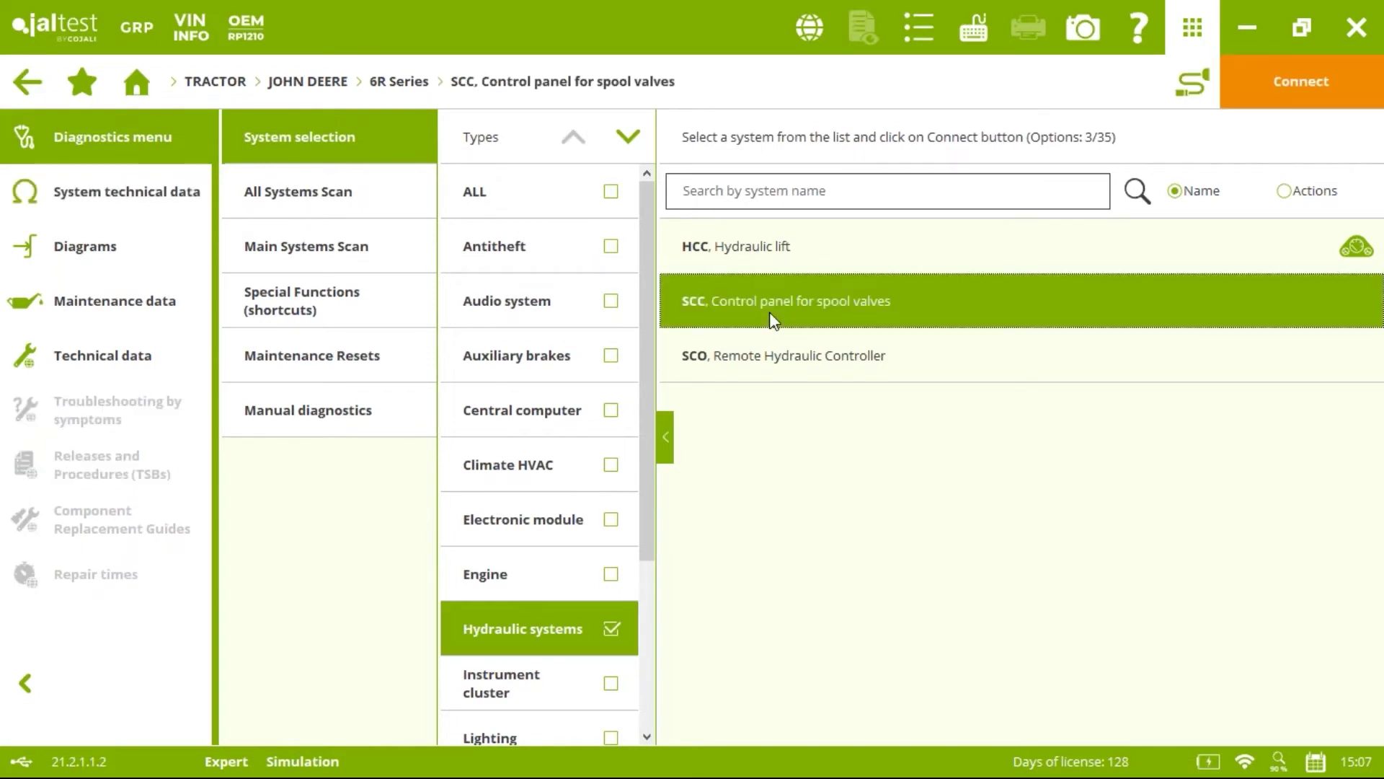
click(1246, 101)
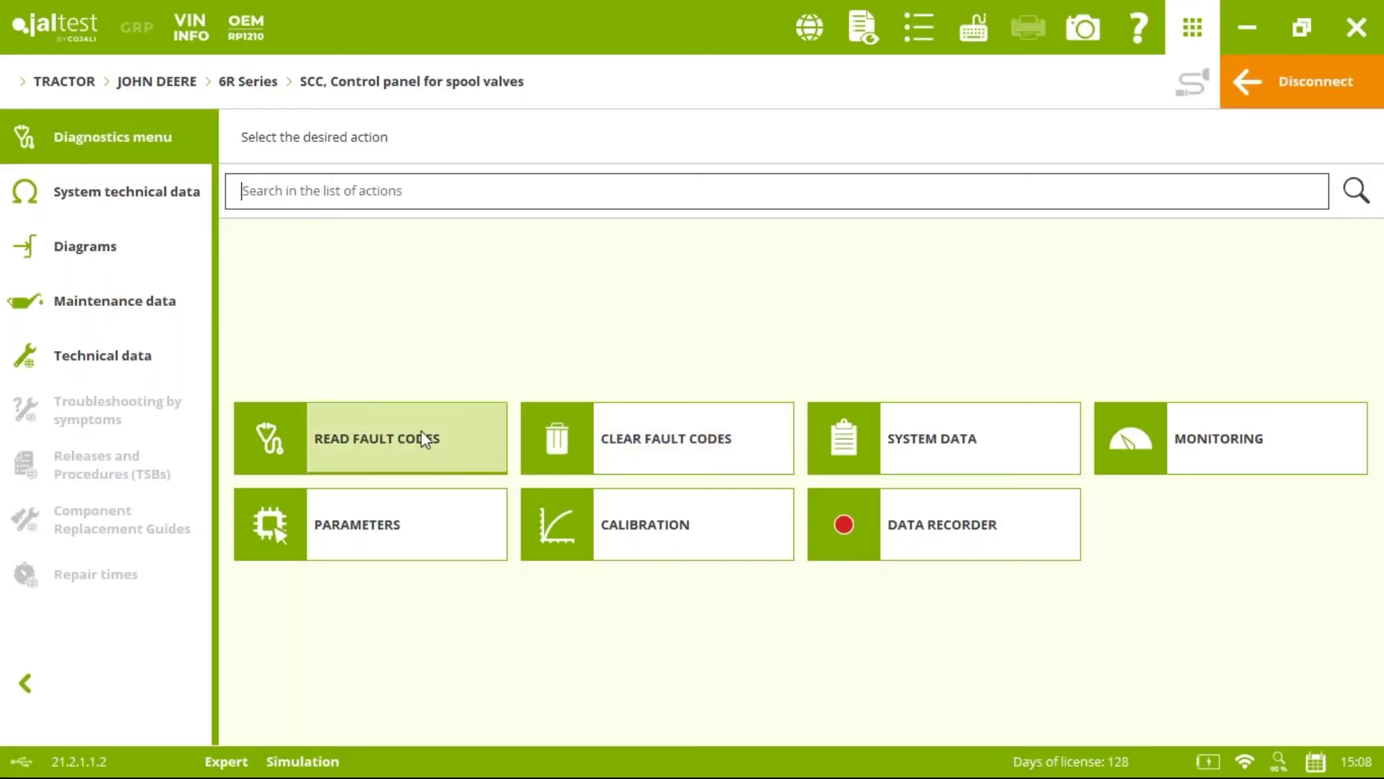
Read the stored fault codes and check the freeze frame data and related components of fault 523219.04.
click(427, 447)
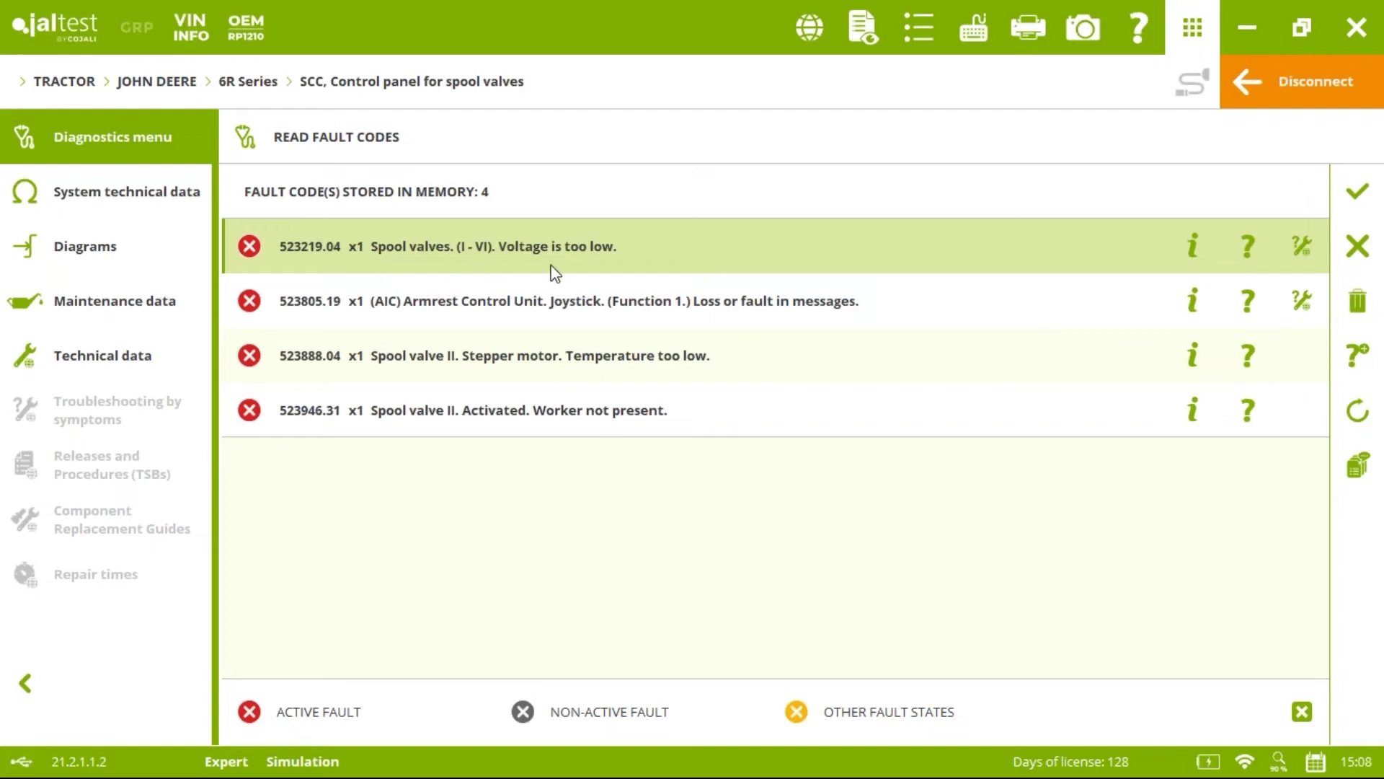
click(1199, 249)
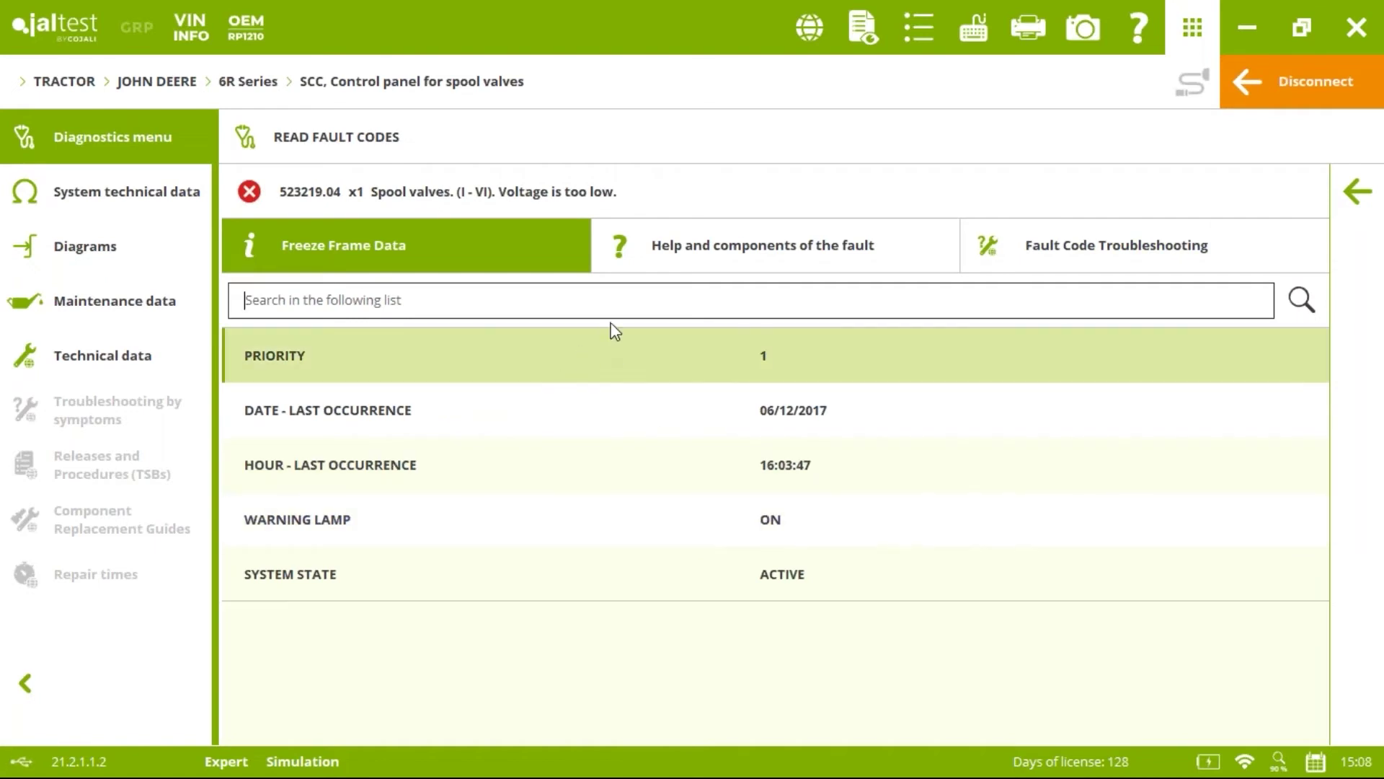
click(659, 254)
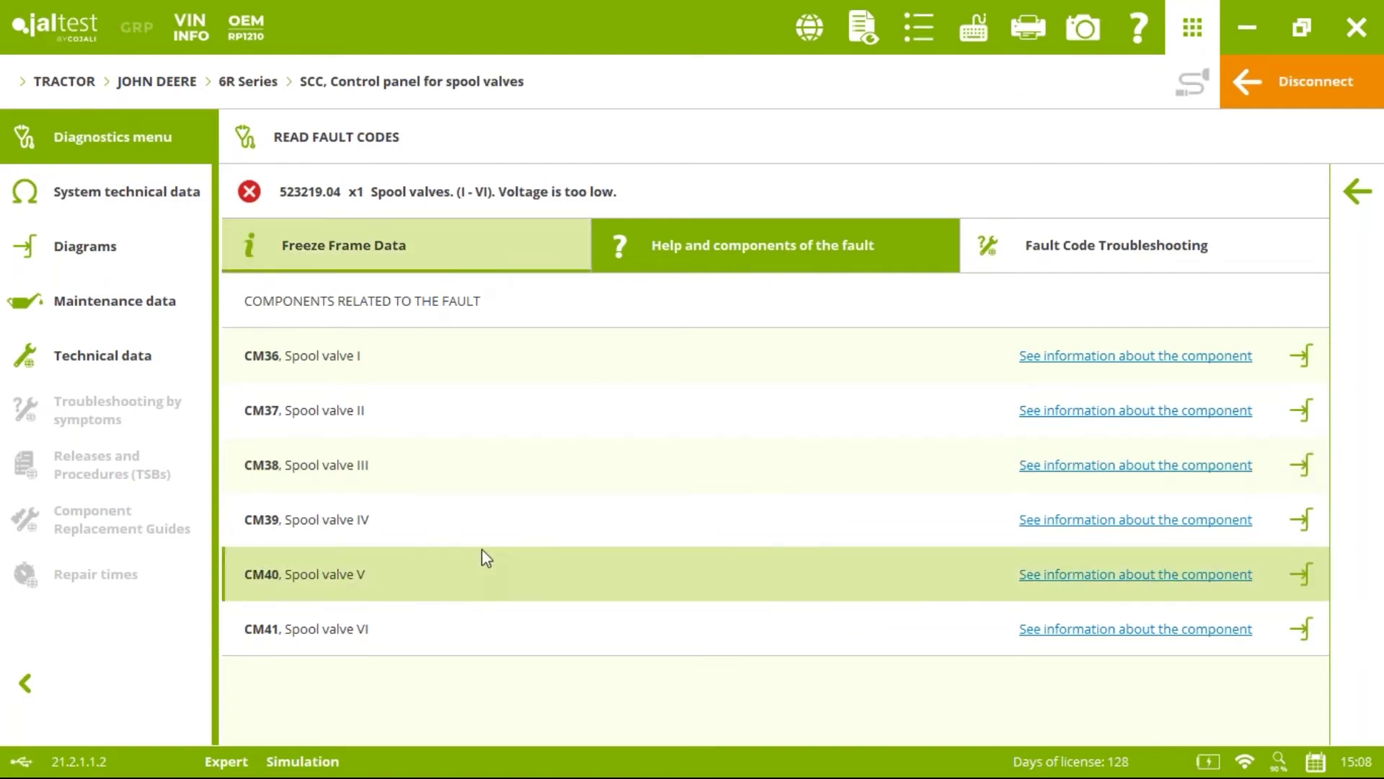
Examine the component information for CM36, Spool valve I, including its enlarged location picture and connector pinout.
click(1058, 363)
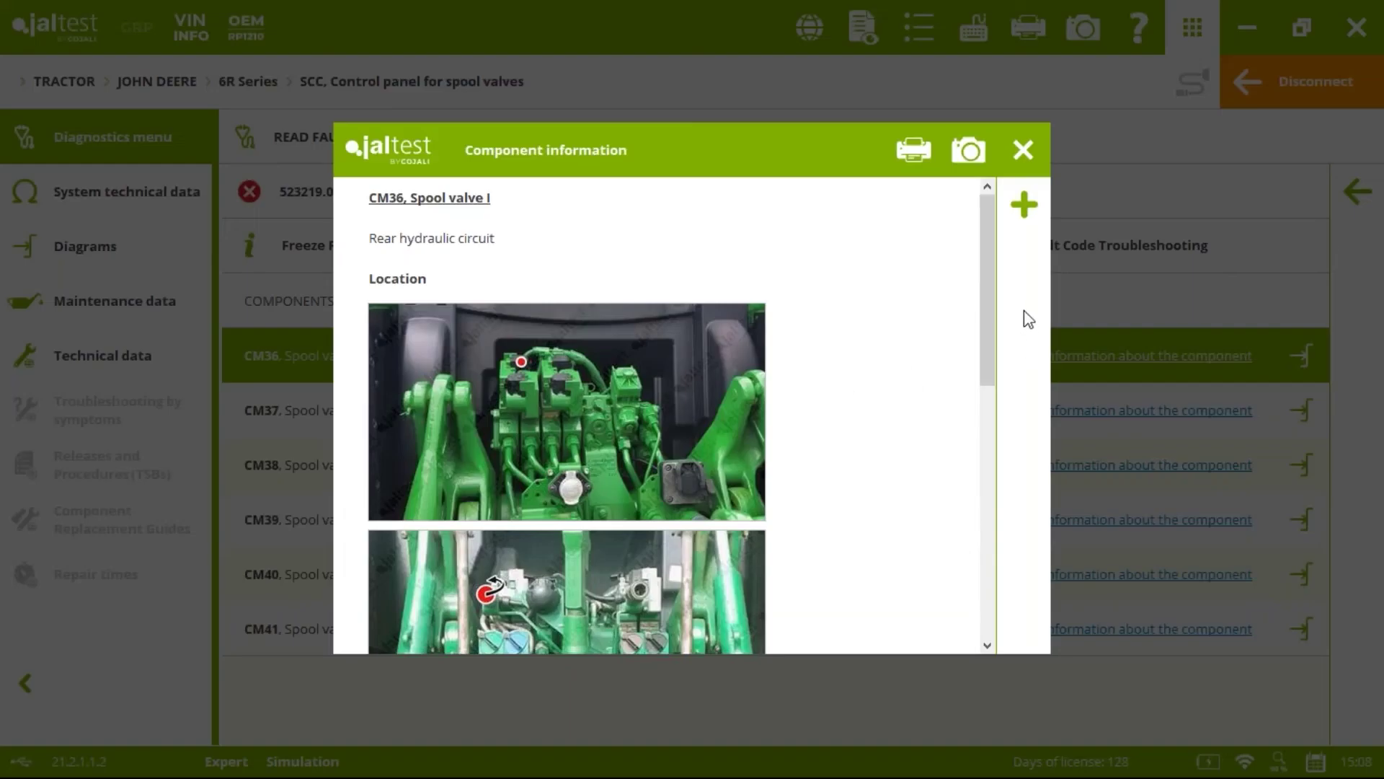
click(483, 386)
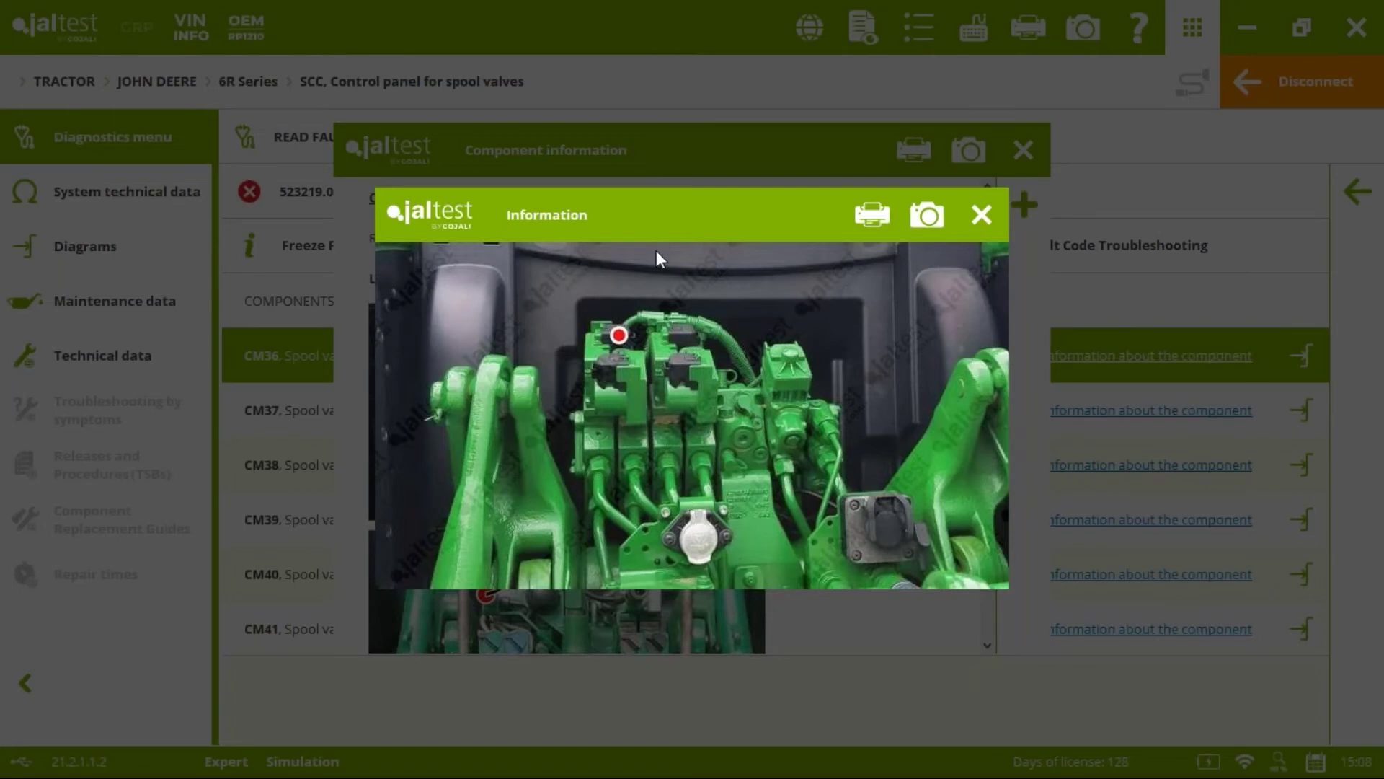
click(980, 214)
scroll(991, 267, down, 4)
scroll(581, 454, down, 3)
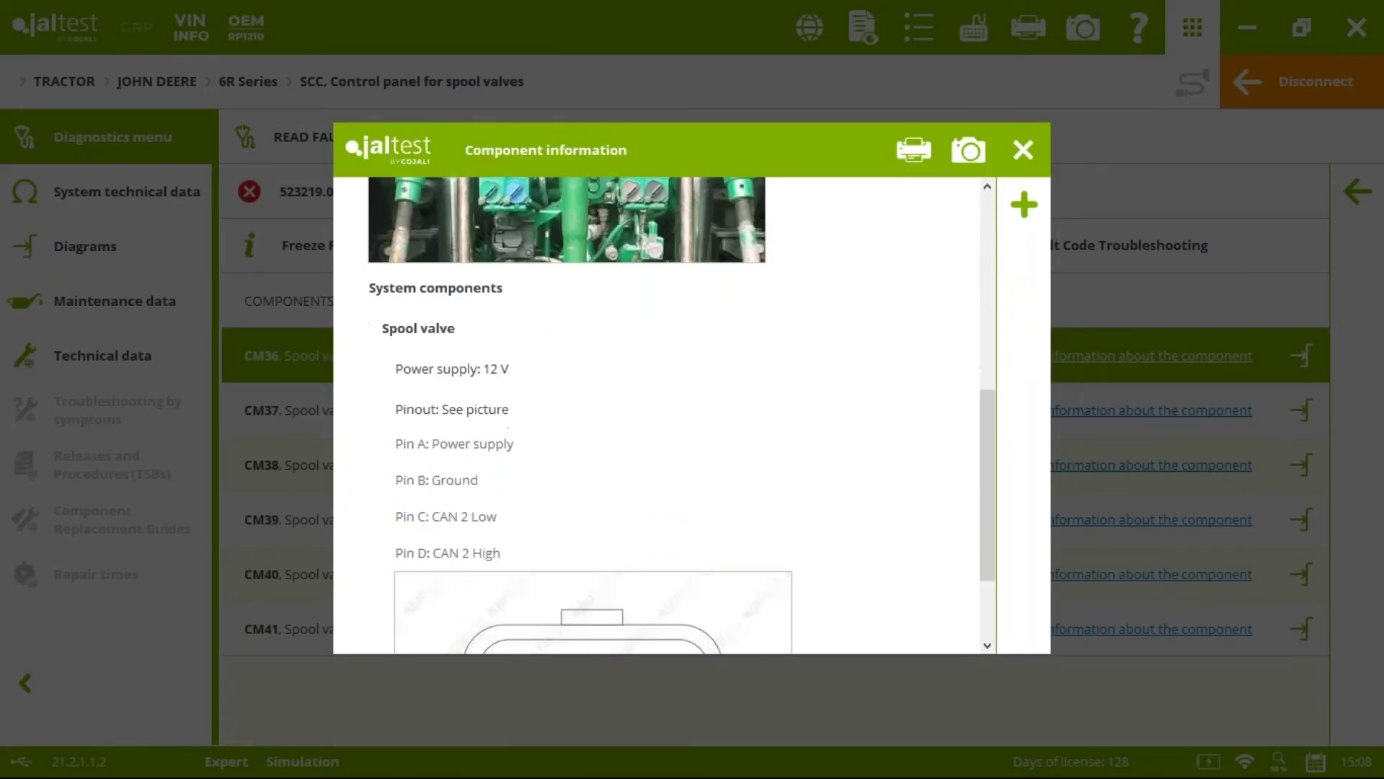
scroll(618, 531, down, 2)
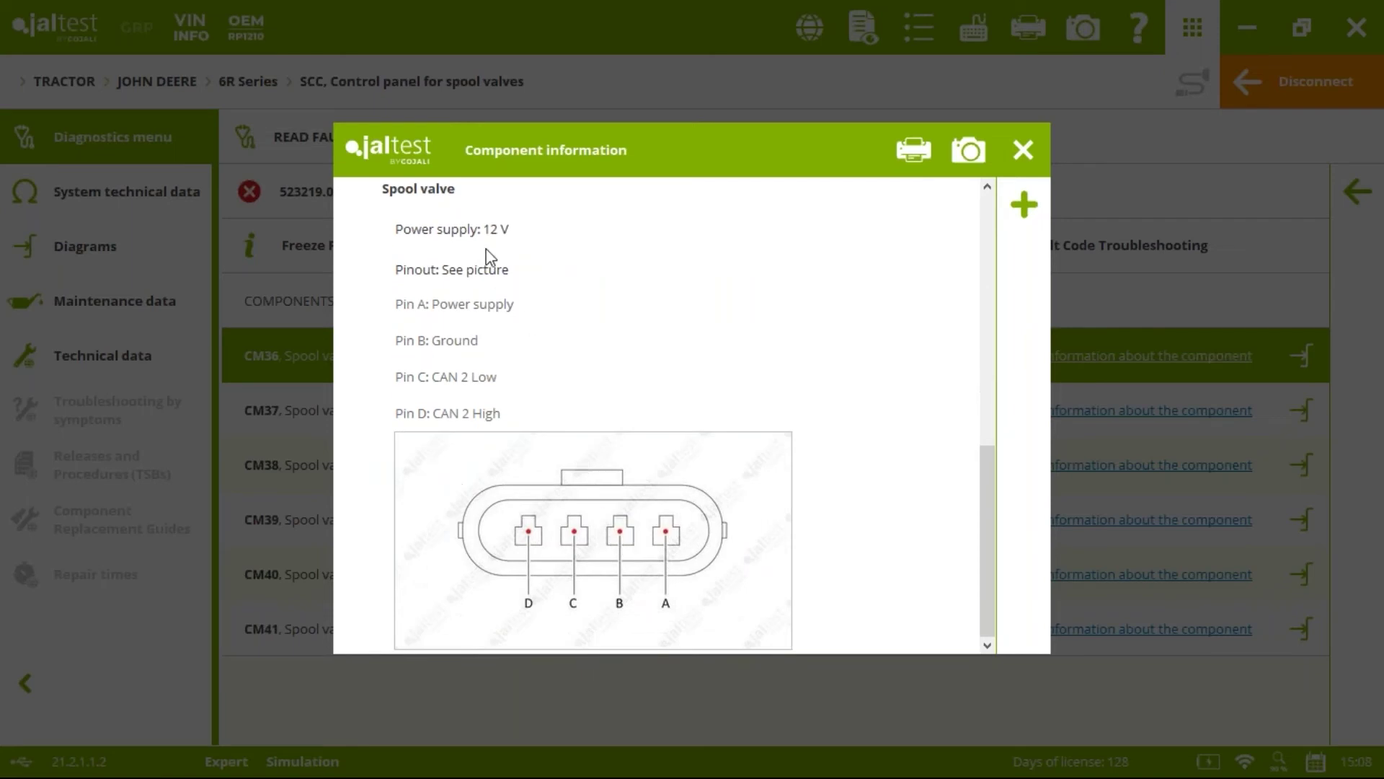
click(1023, 150)
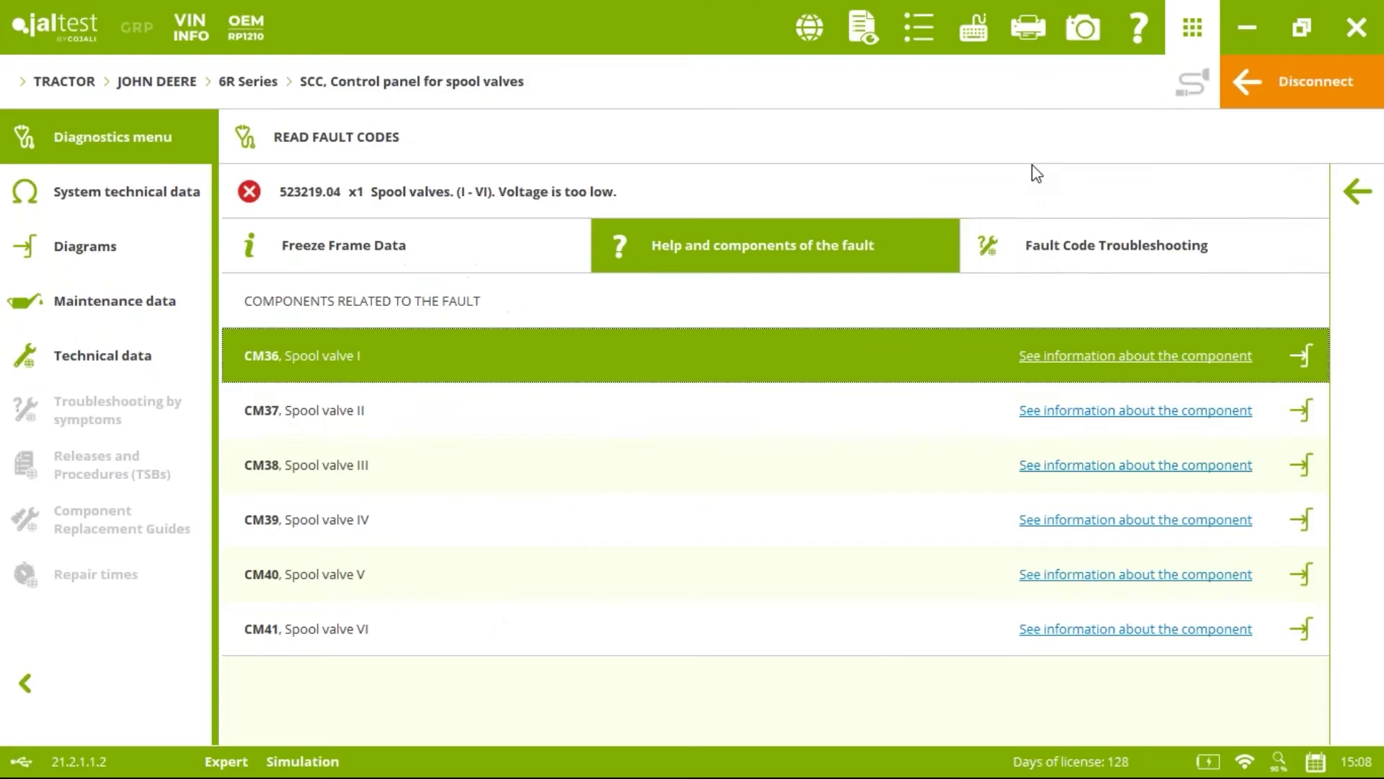
Open CM36's wiring diagram for Final Tier 4 / Stage IV models with armrest and highlight control unit CA123.
click(1303, 360)
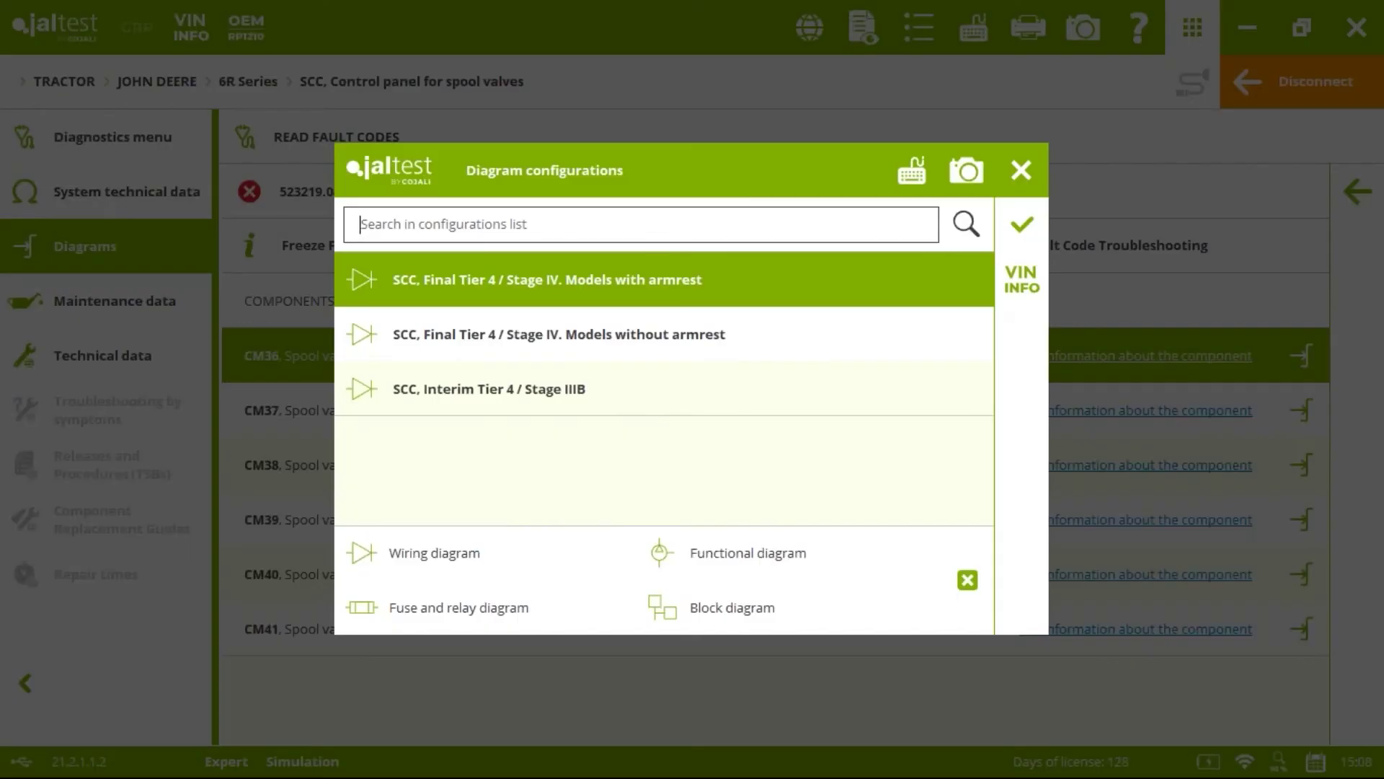
click(1027, 236)
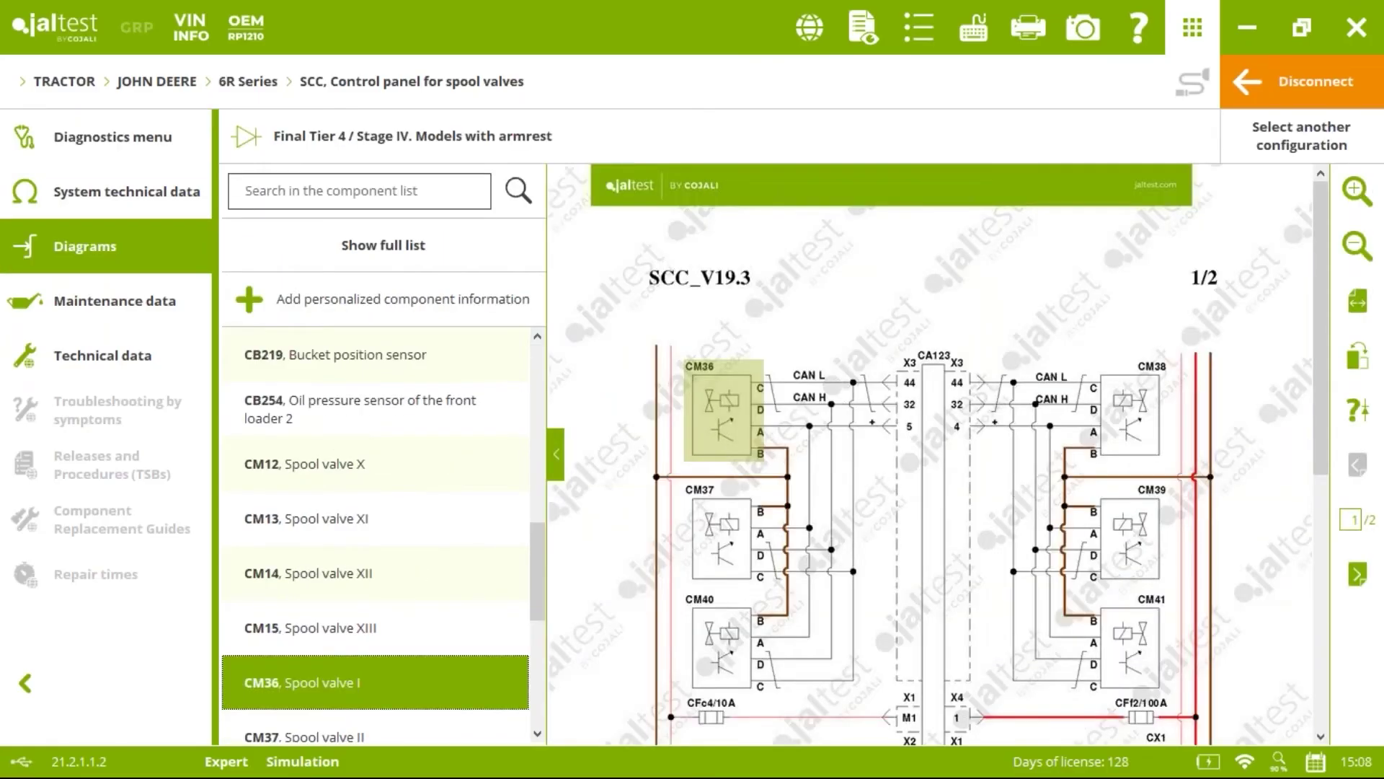
scroll(891, 294, down, 3)
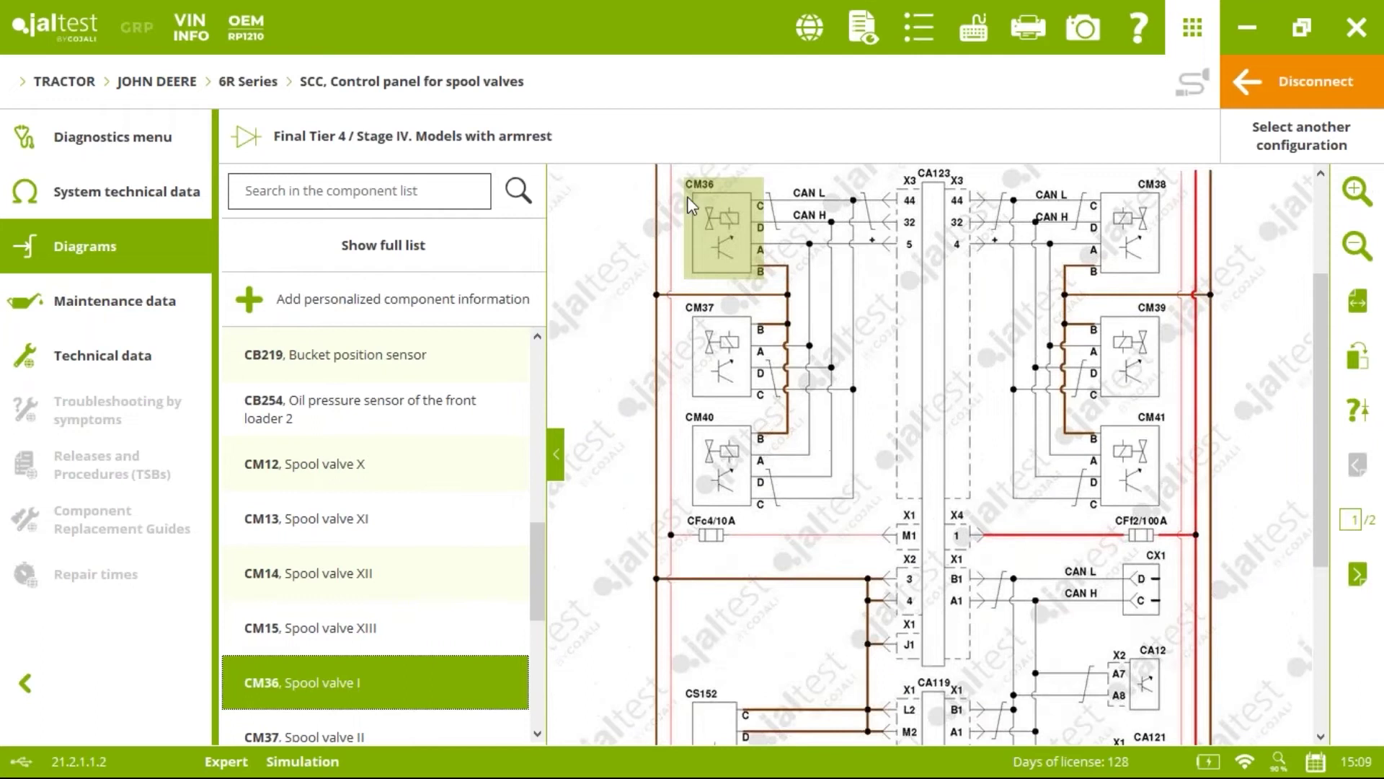
click(936, 209)
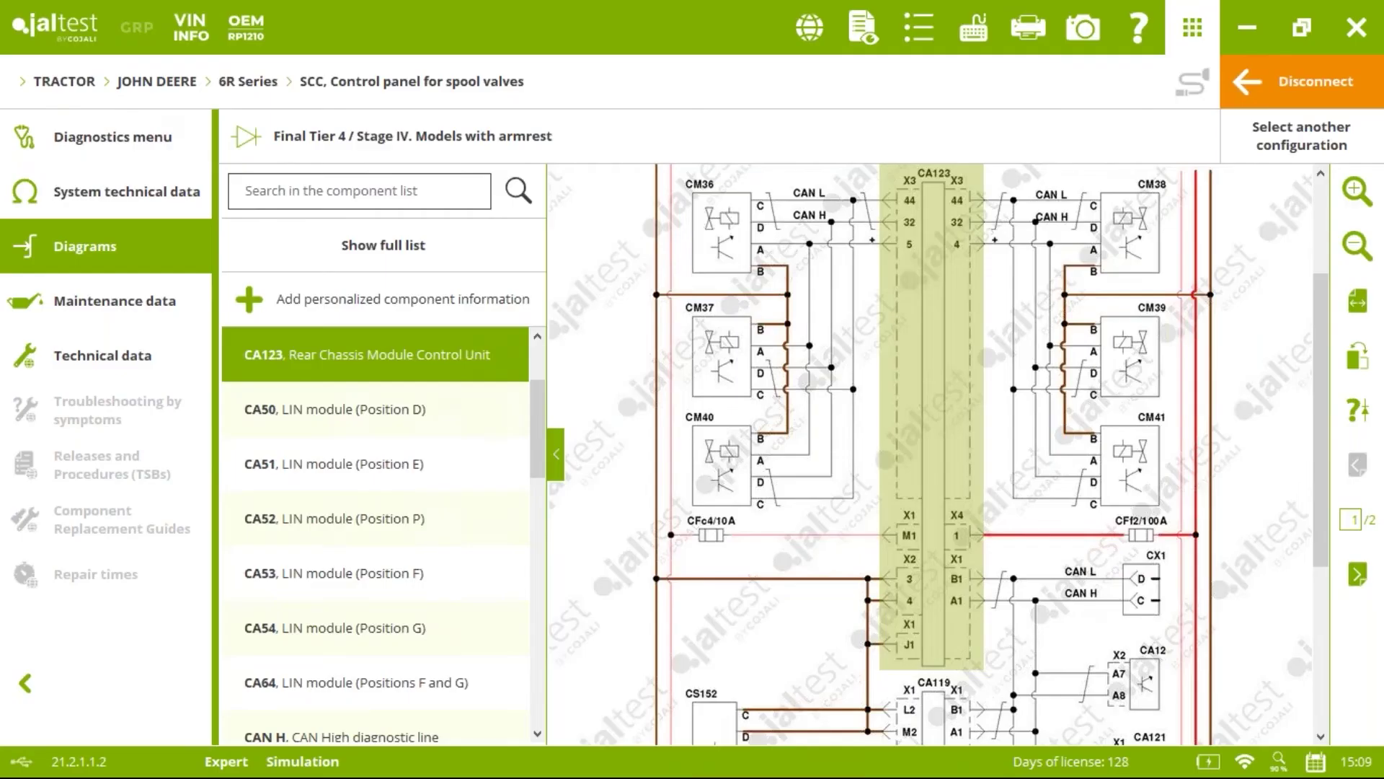
Examine the enlarged connector pinout picture of CA123, Rear Chassis Module Control Unit, and return to the wiring diagram.
click(707, 463)
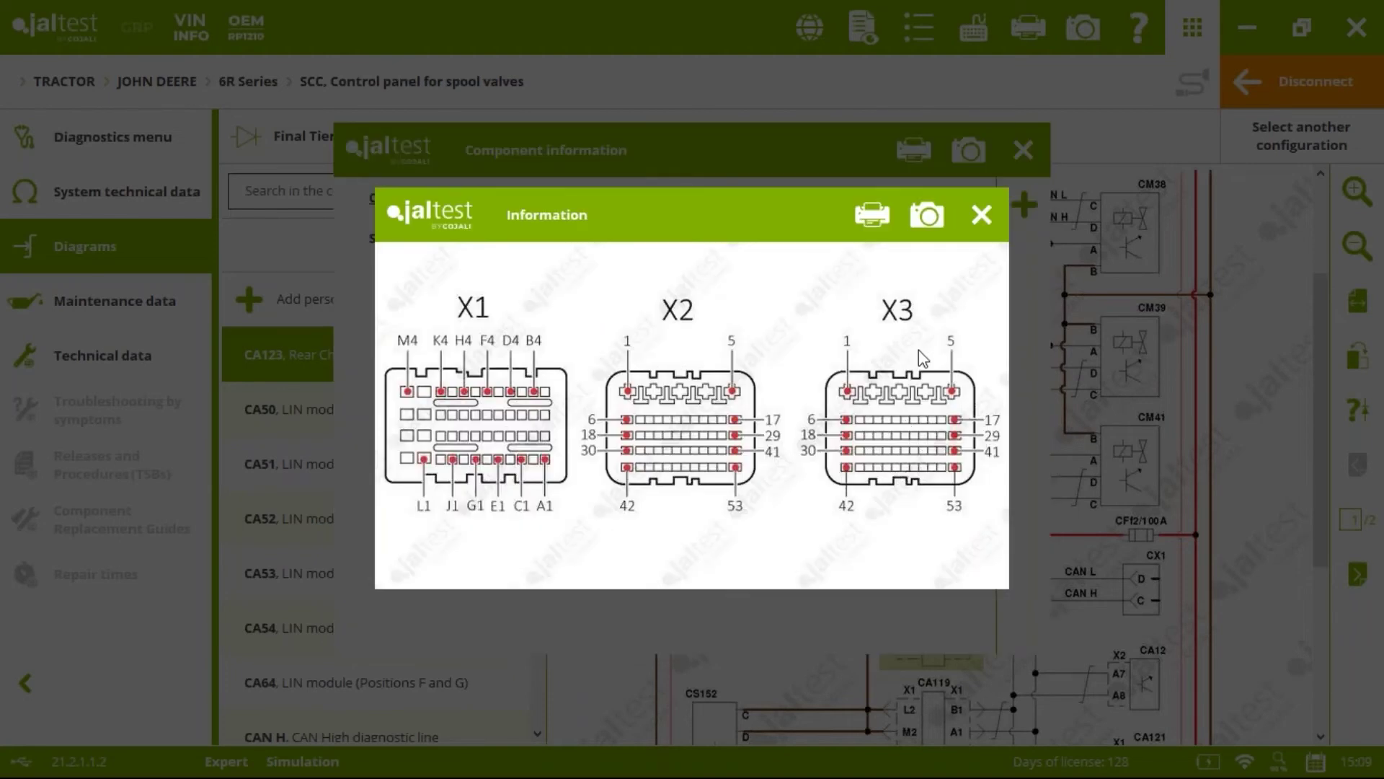
click(980, 205)
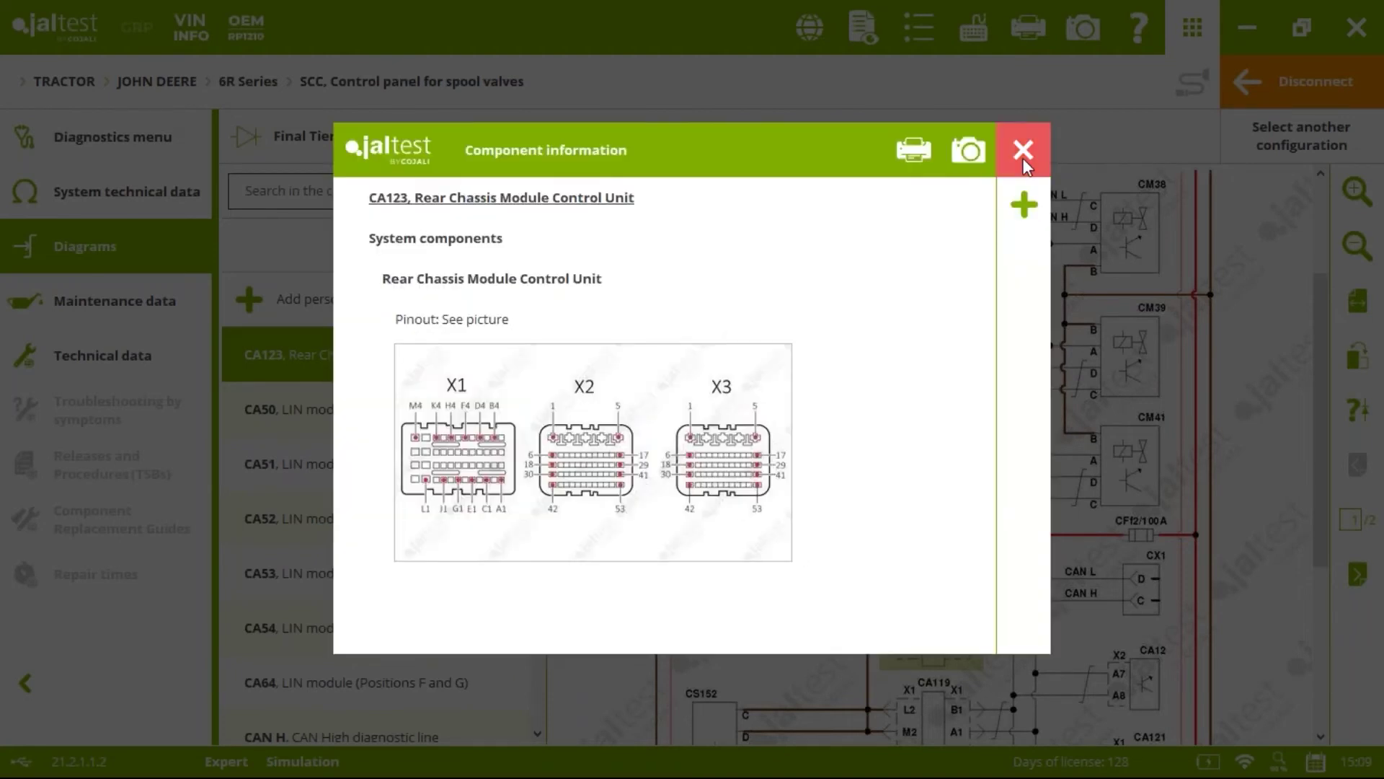
click(1023, 151)
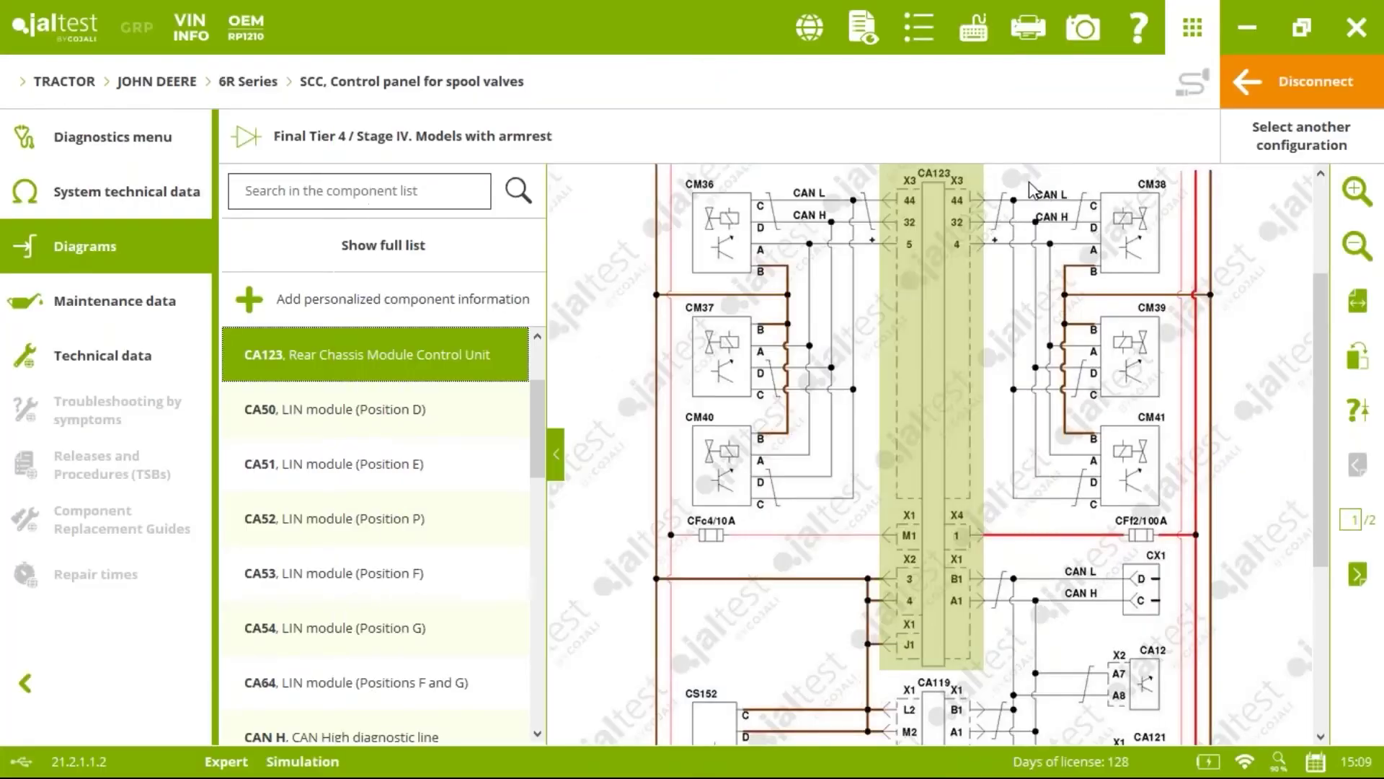
Read the troubleshooting document attached to fault 523219.04, including its possible causes and solutions, and leave the fault codes.
click(153, 131)
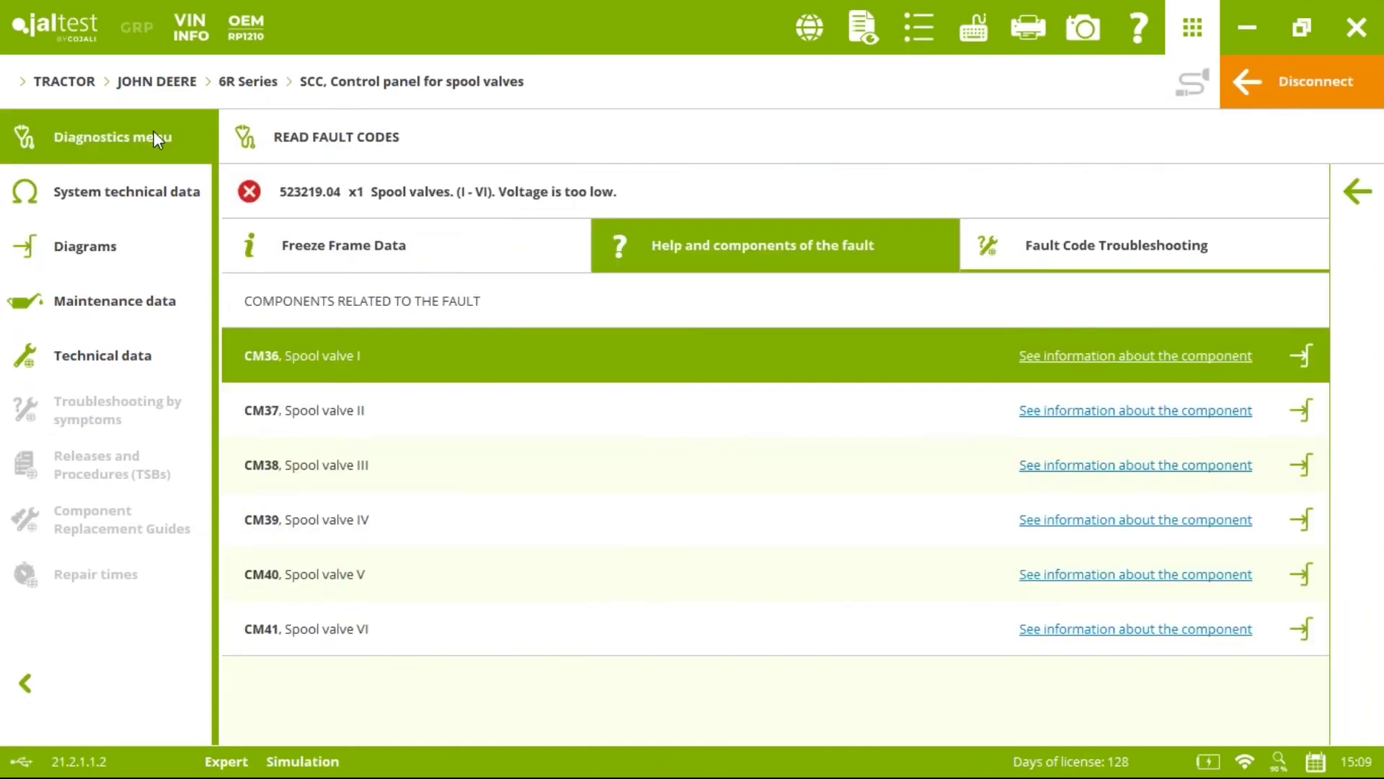
click(1151, 248)
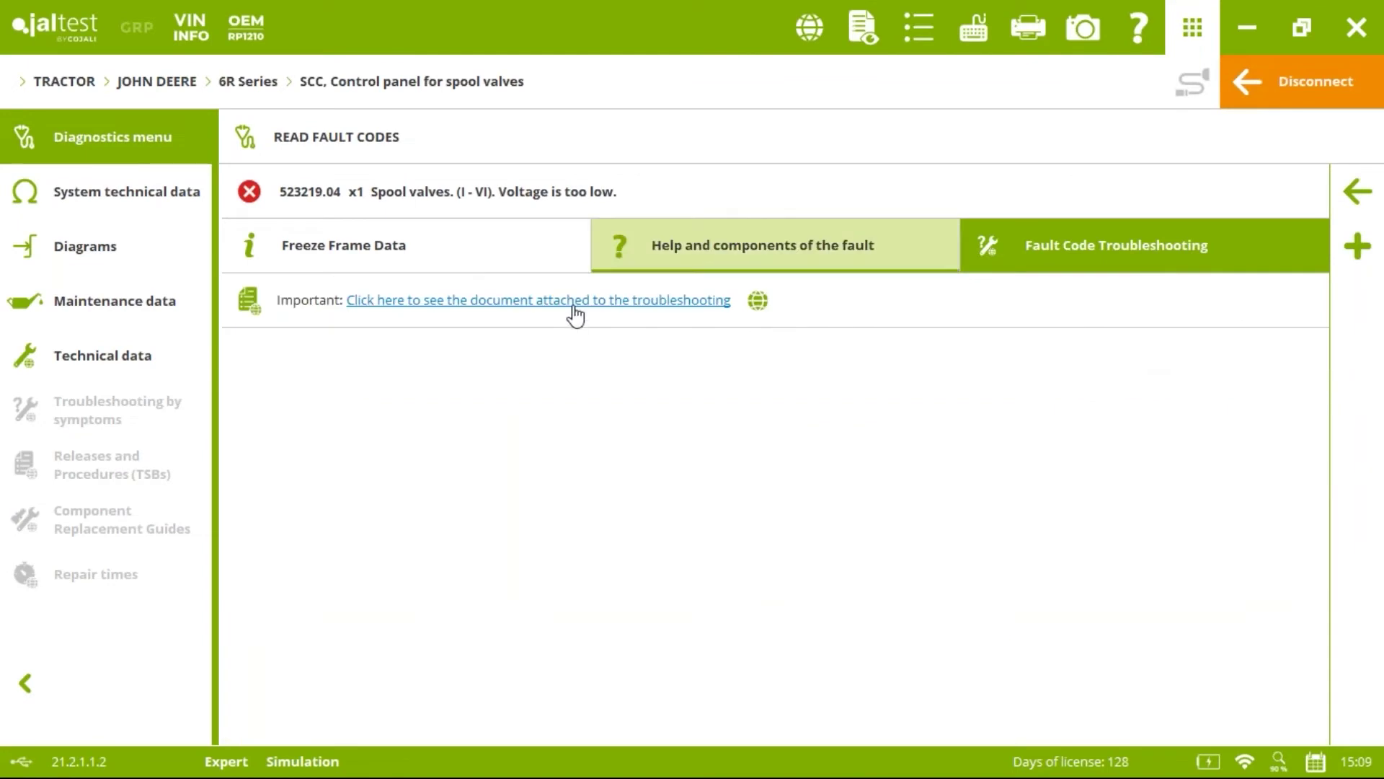
click(574, 308)
click(991, 472)
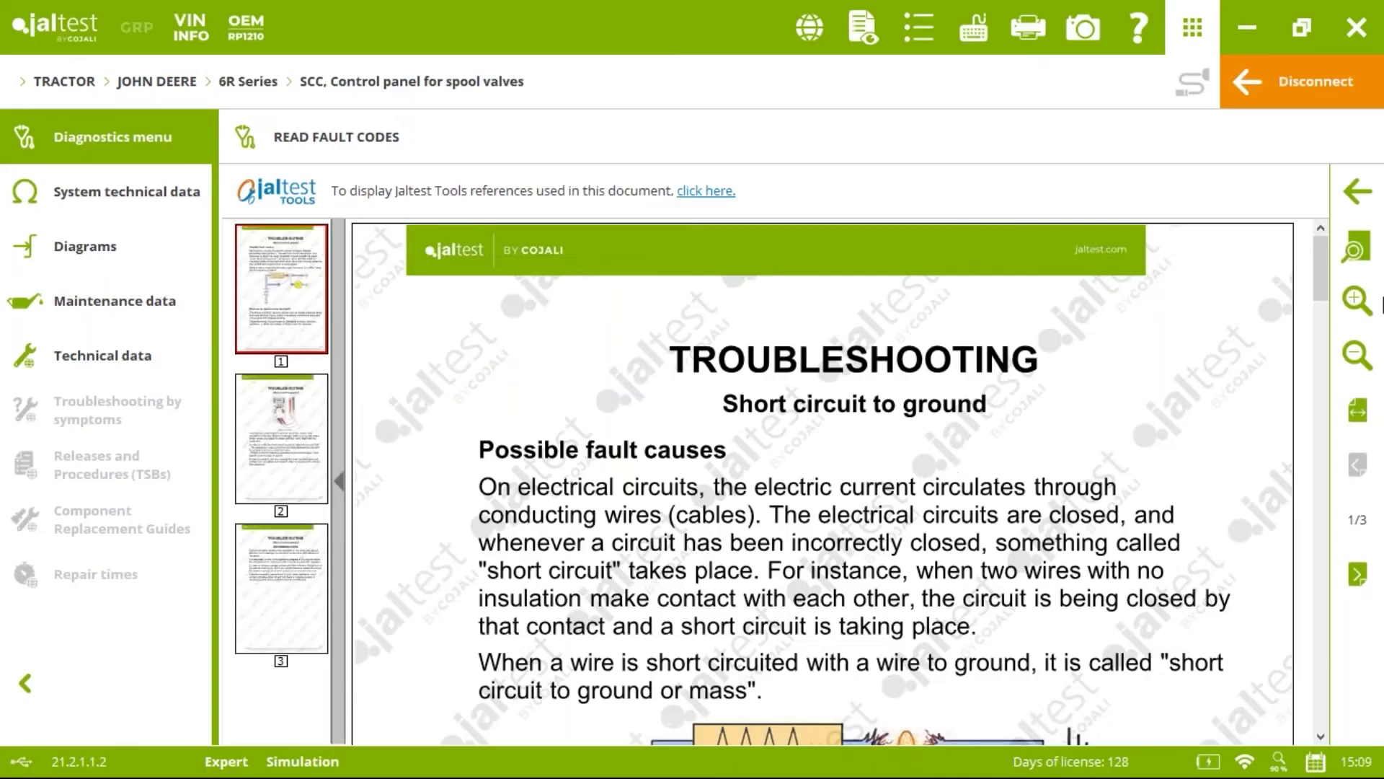
scroll(1323, 253, down, 3)
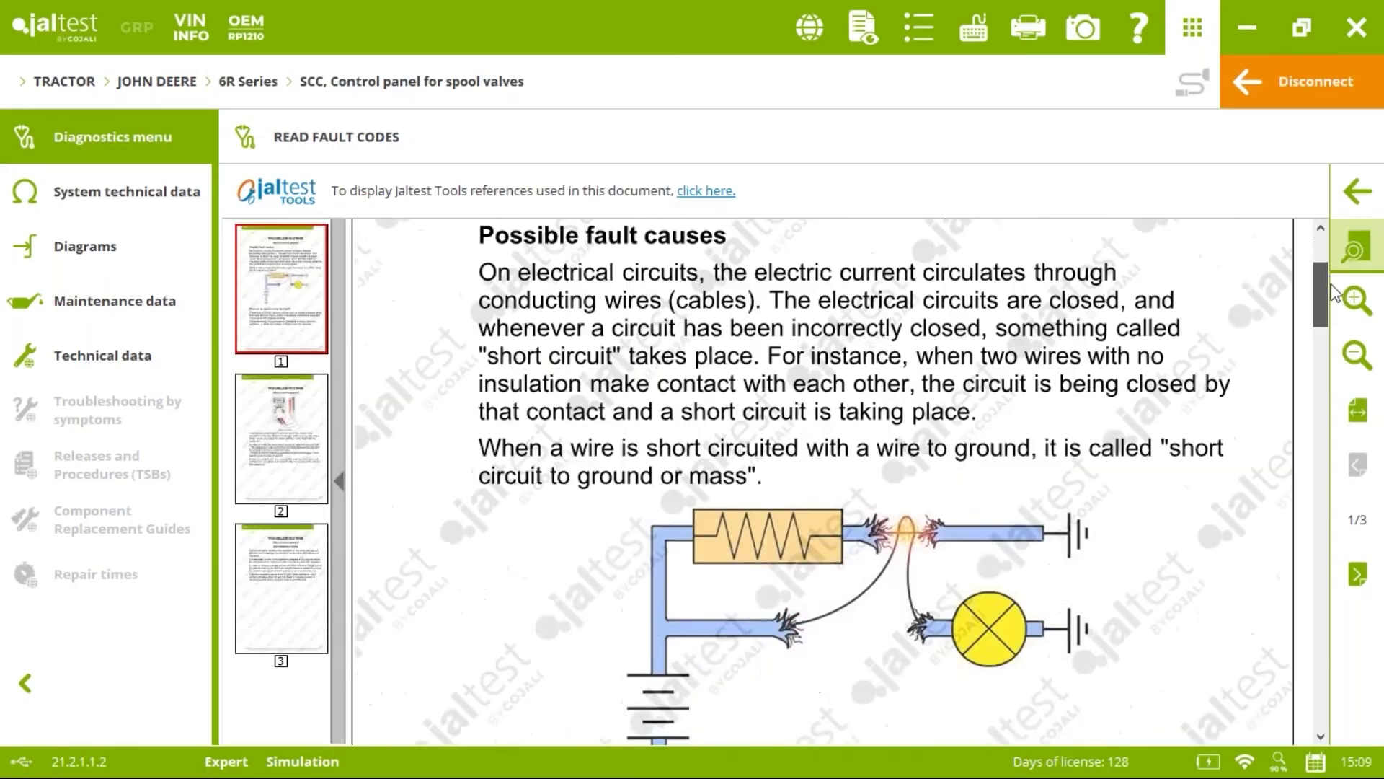
scroll(1321, 310, down, 4)
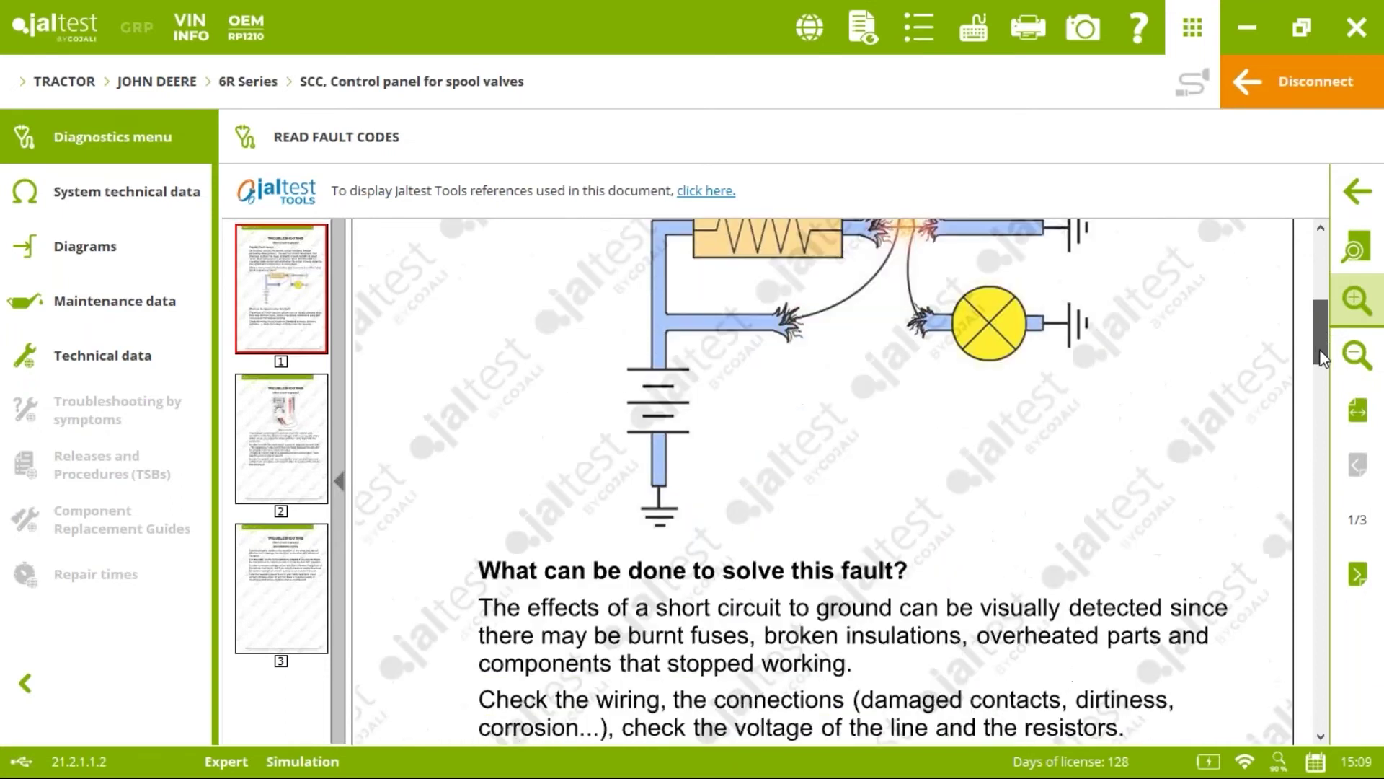
click(1338, 191)
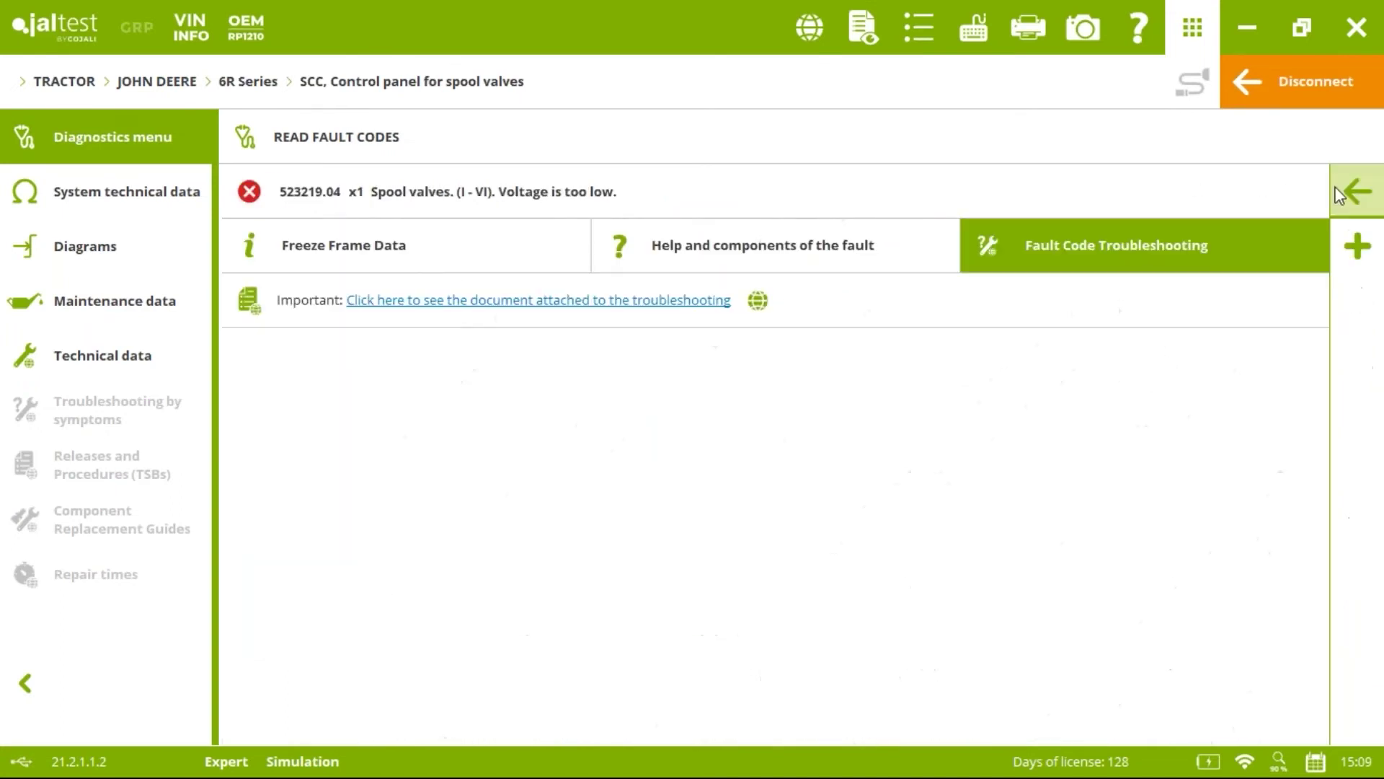
click(1340, 193)
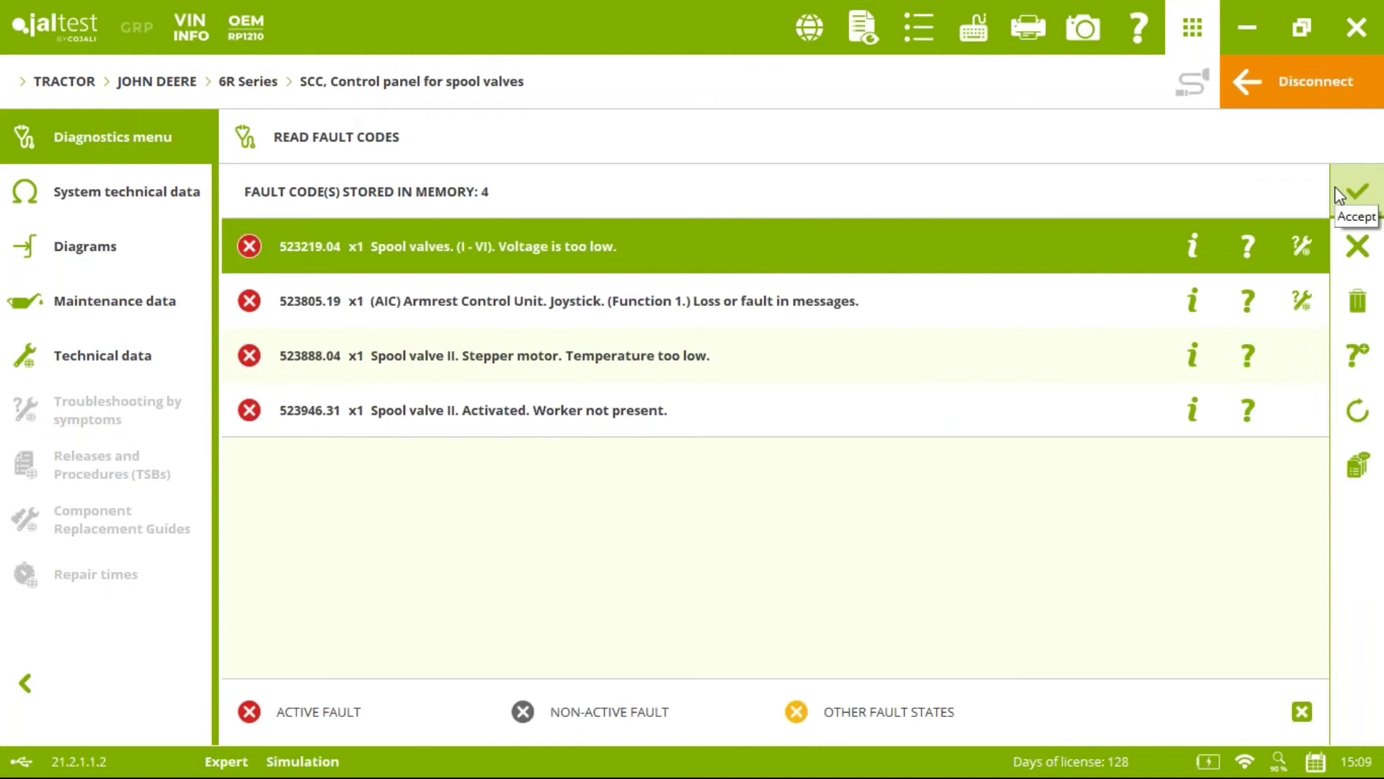
click(1338, 193)
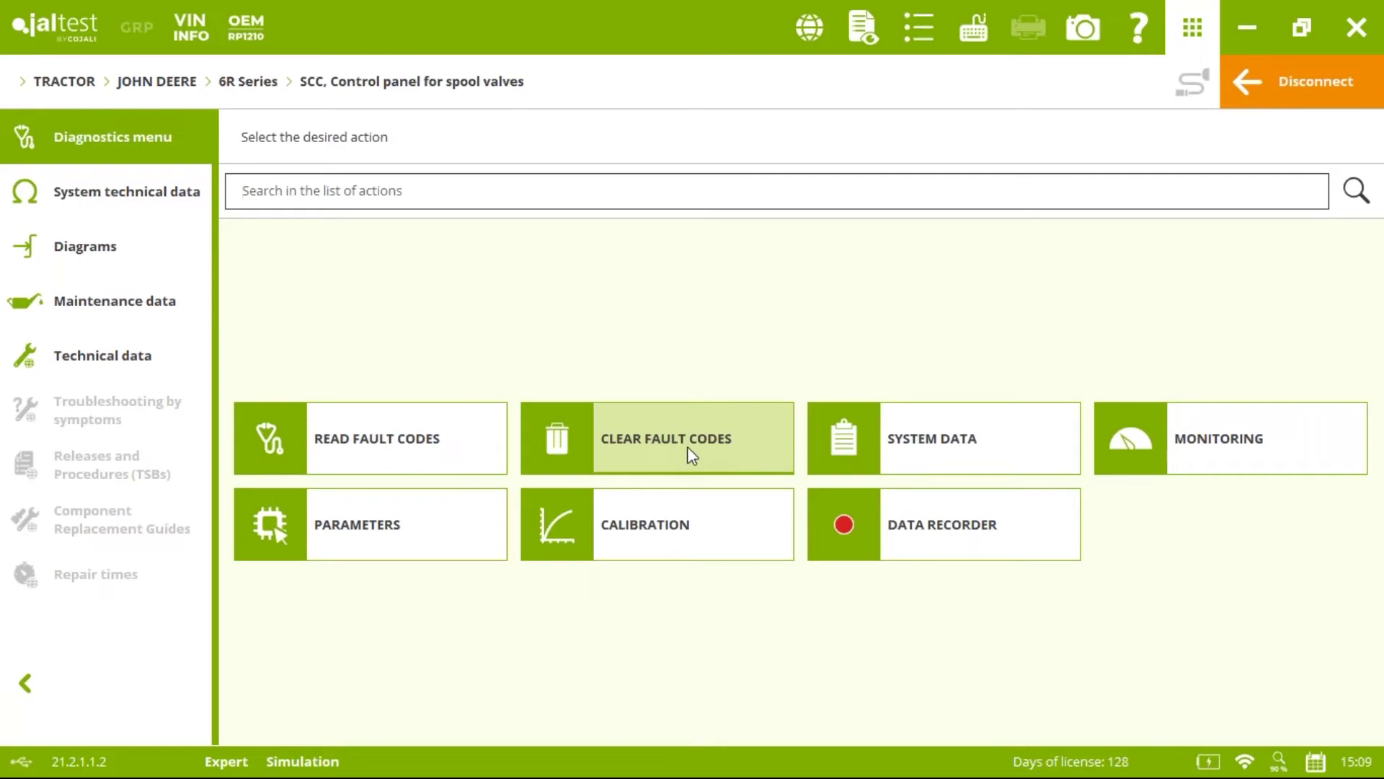
Review the ECU data and the spool valve calibration data in the system data.
click(893, 455)
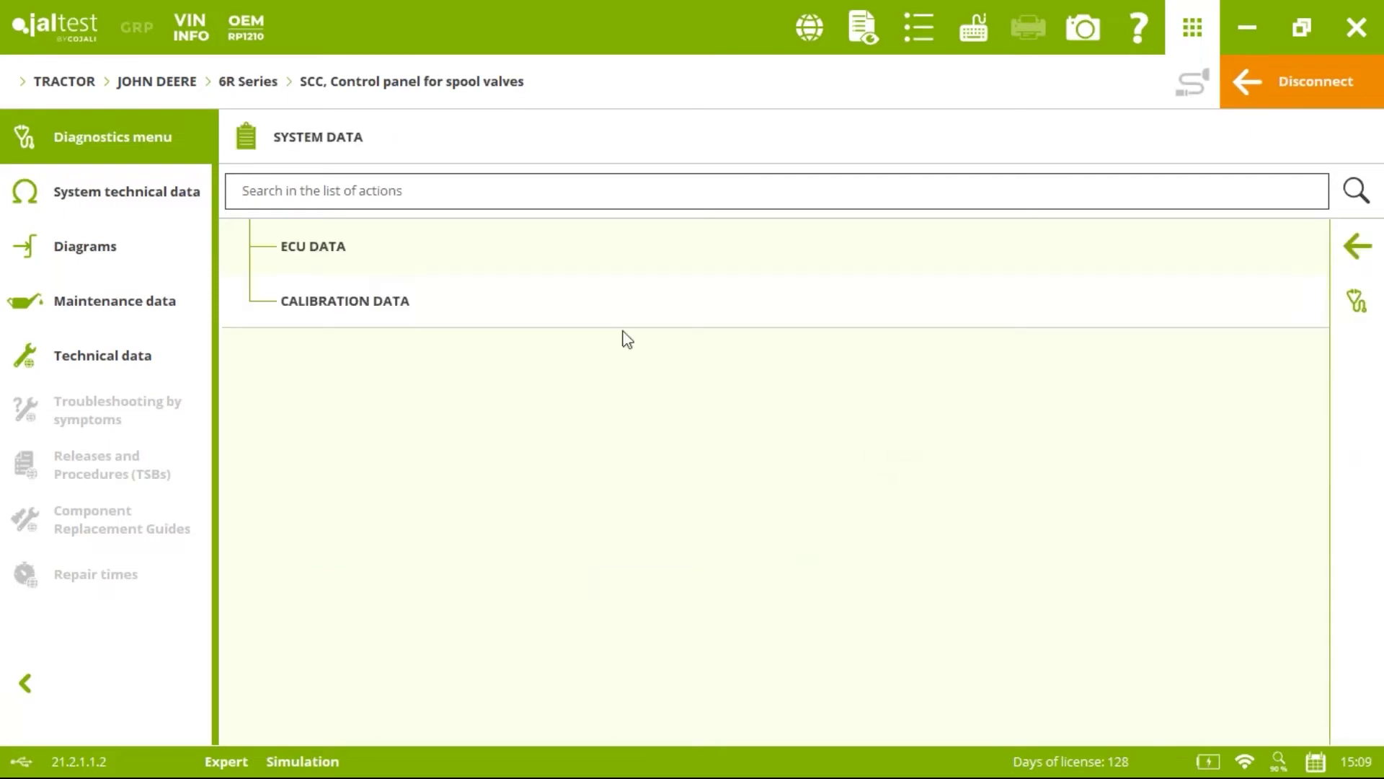
click(371, 263)
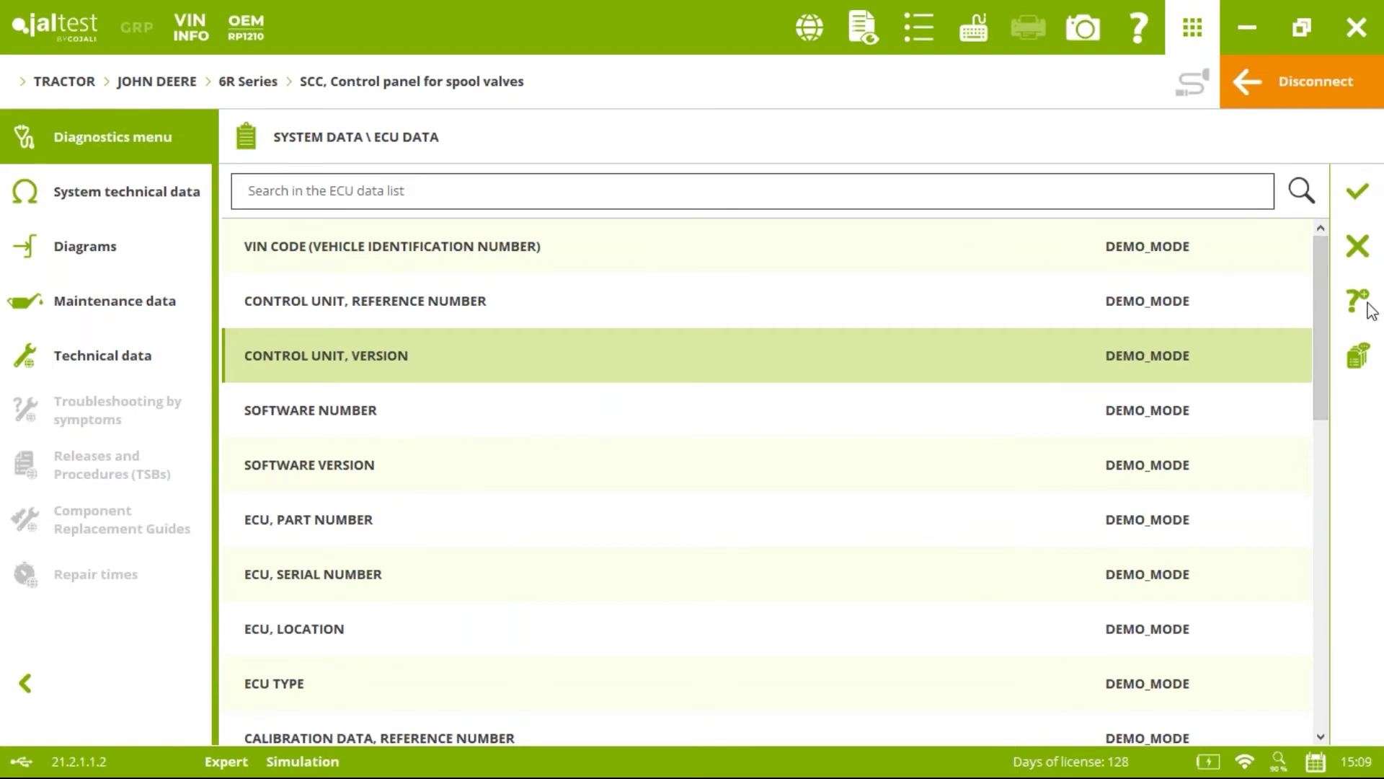
click(1373, 245)
click(382, 324)
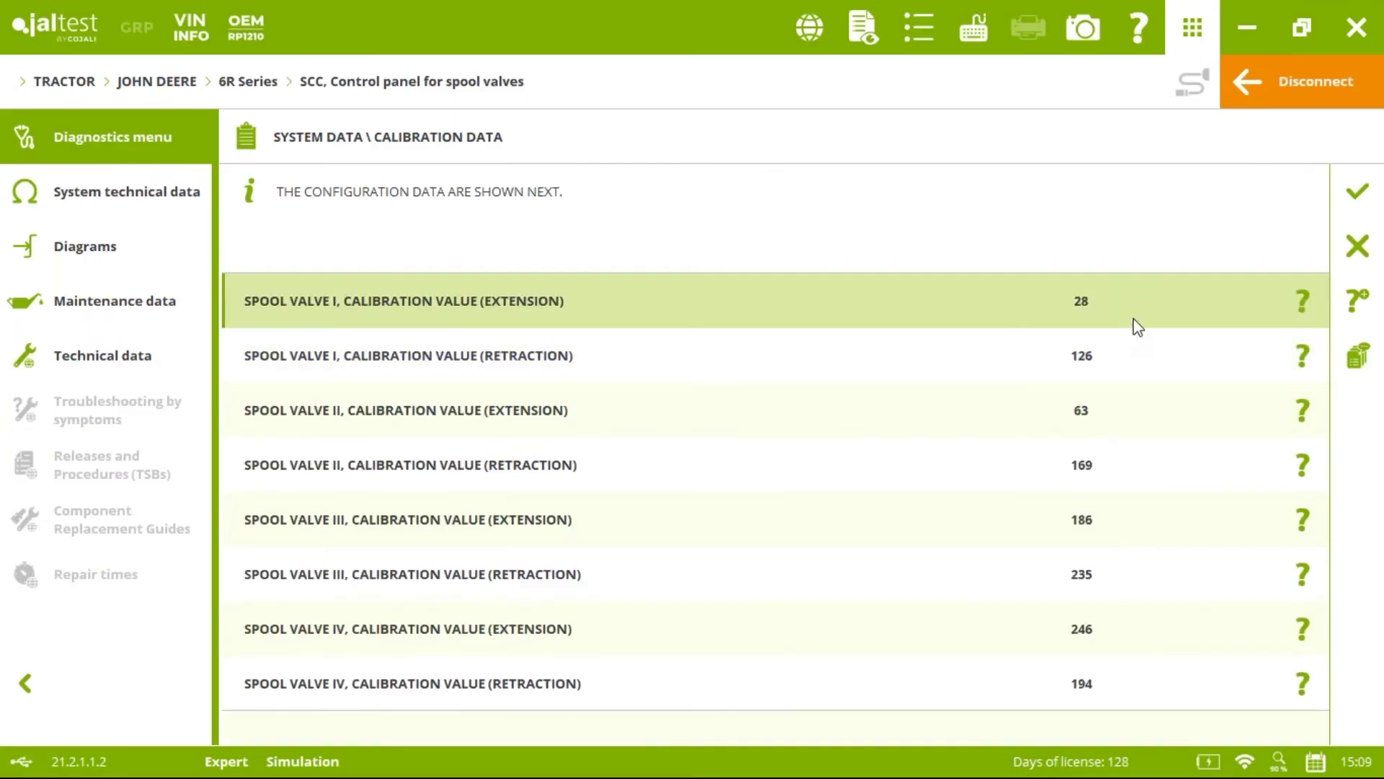
click(1108, 376)
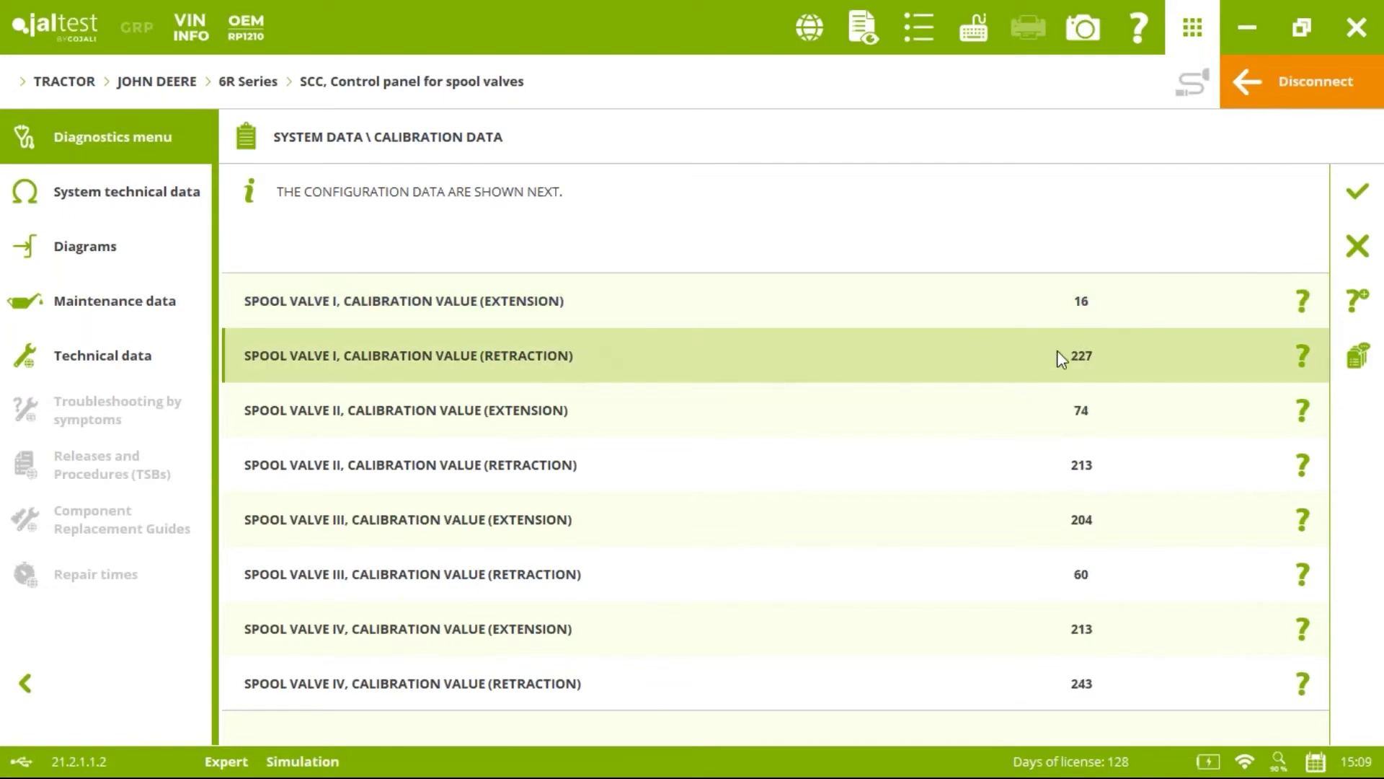
click(1357, 247)
click(1359, 247)
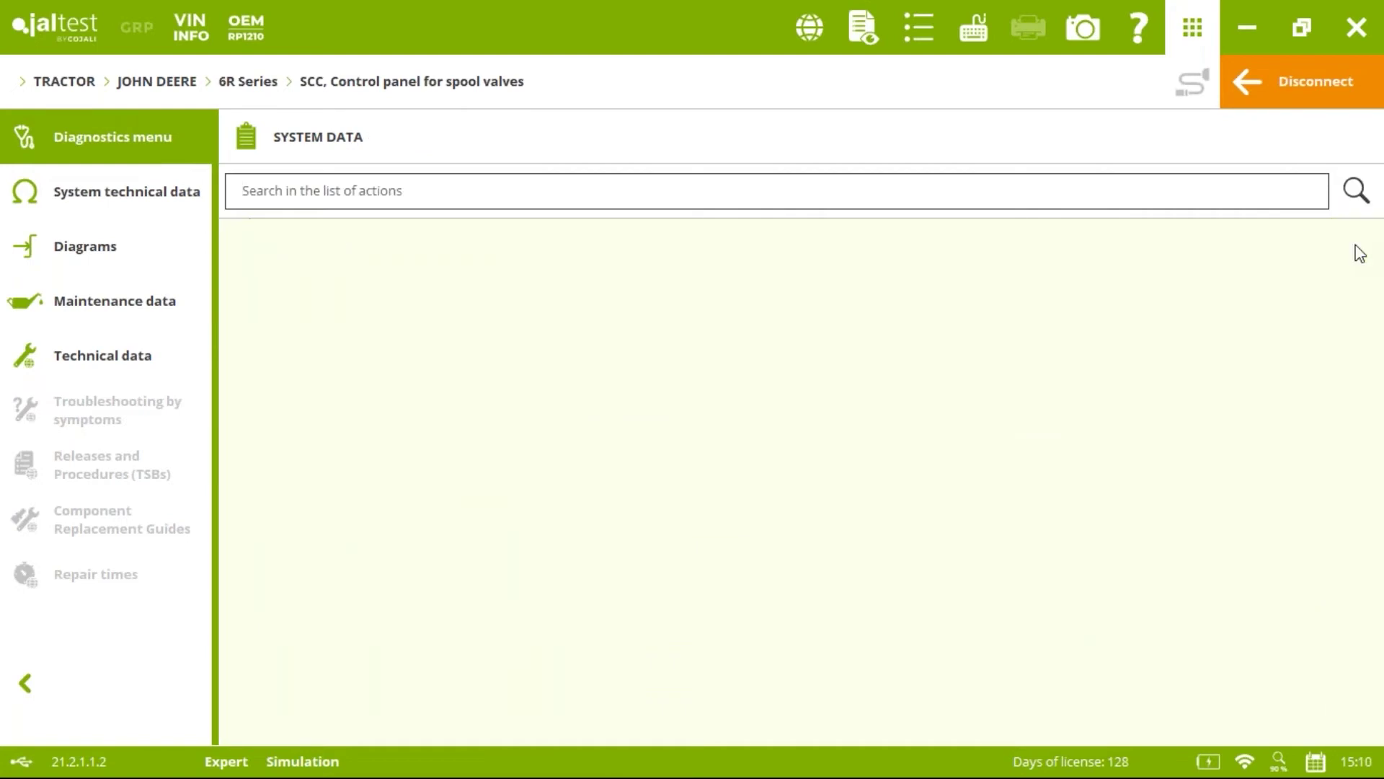
Monitor all live data of the spool valve control panel, accepting the option to set triggers, and return to the diagnostic actions.
click(1234, 433)
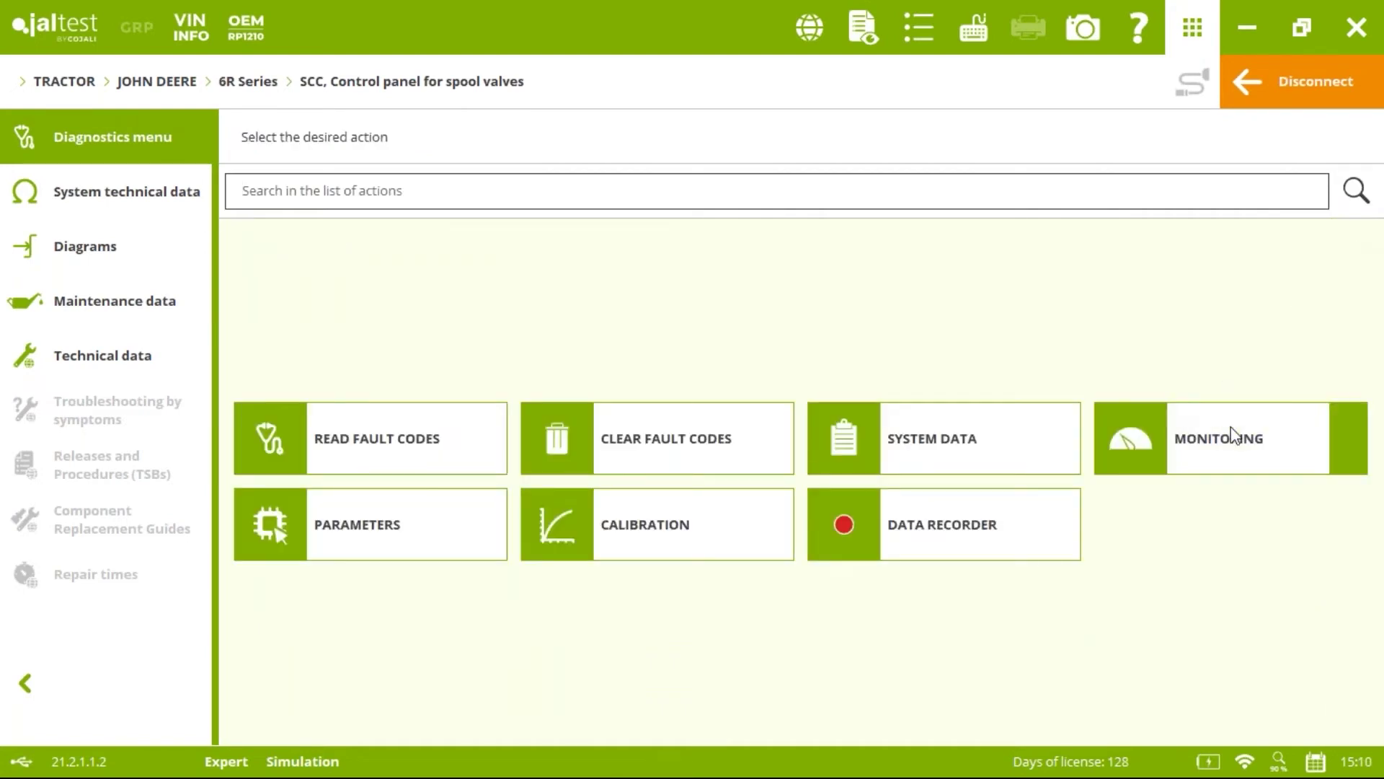
click(687, 229)
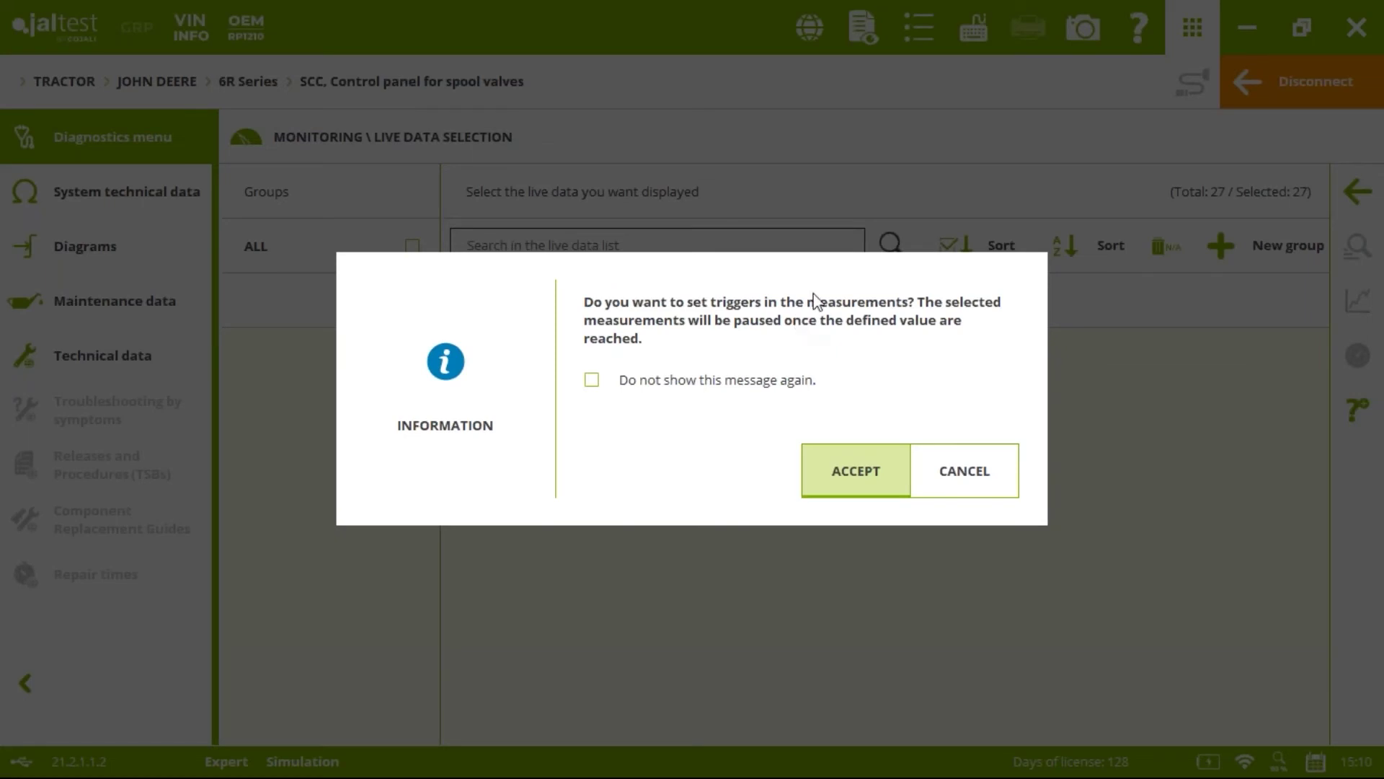
click(888, 467)
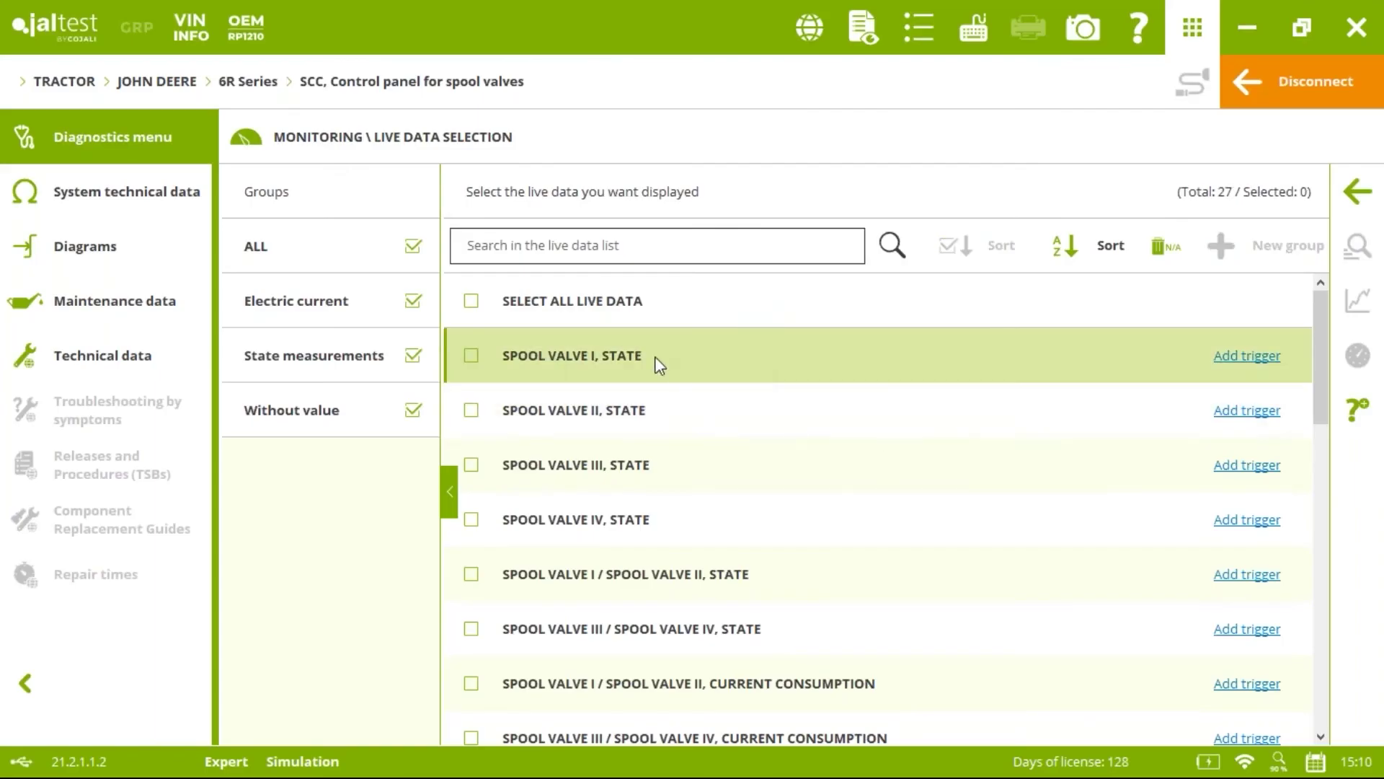
click(535, 299)
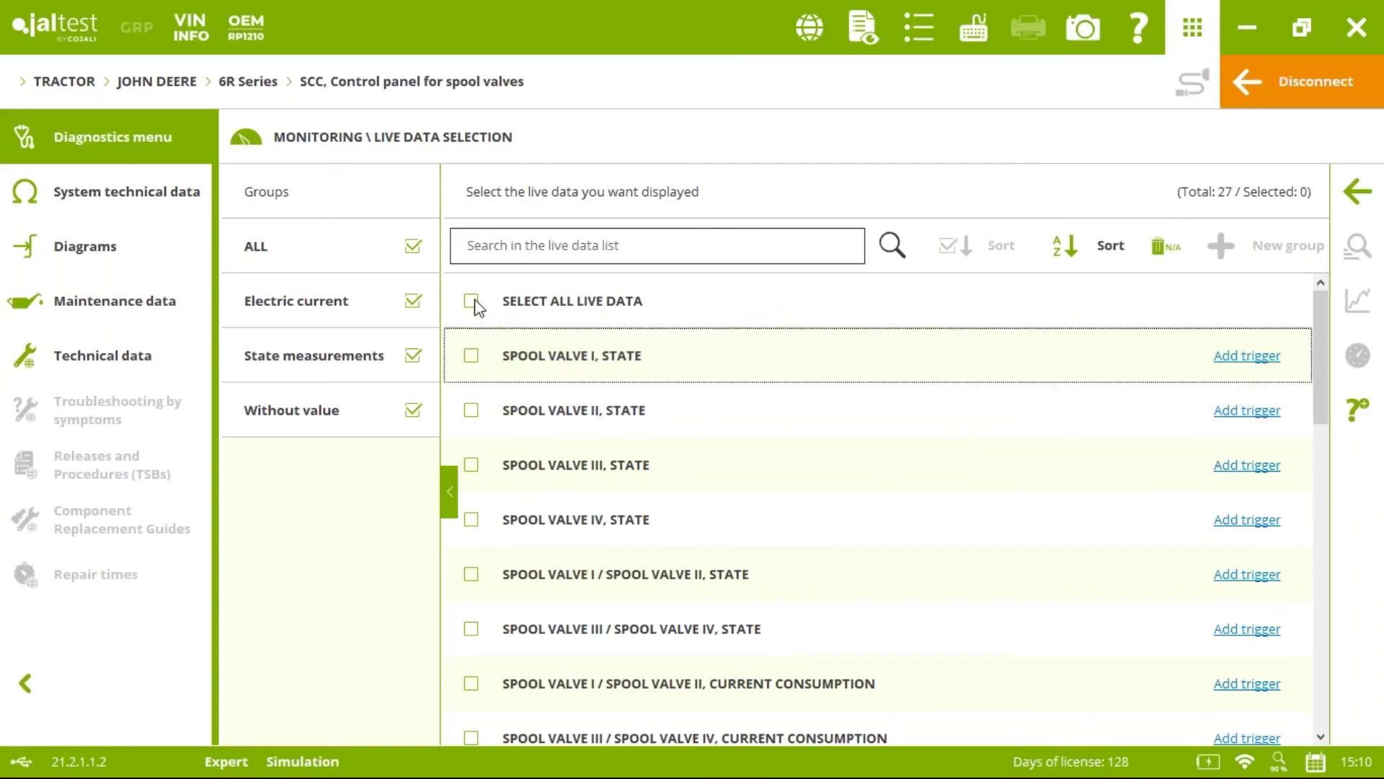
click(1357, 357)
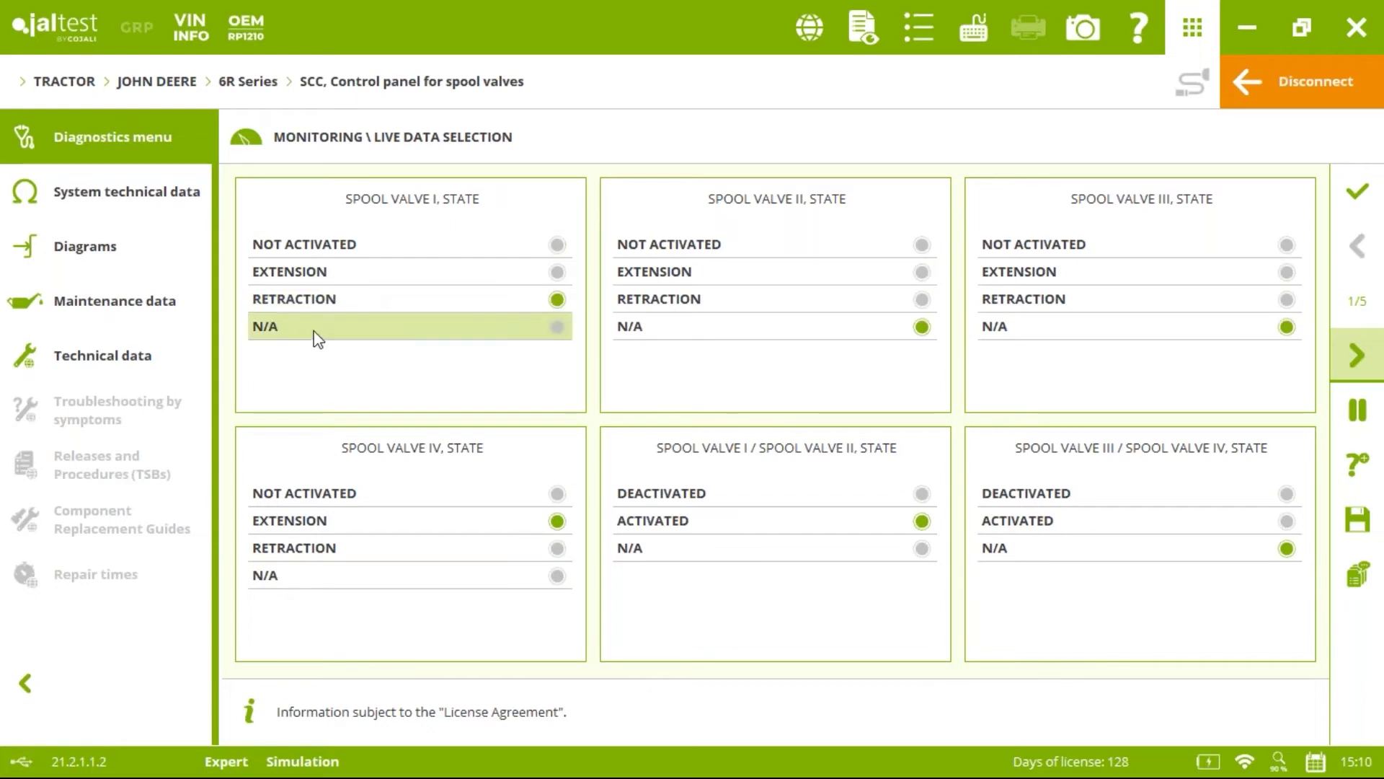
click(1356, 195)
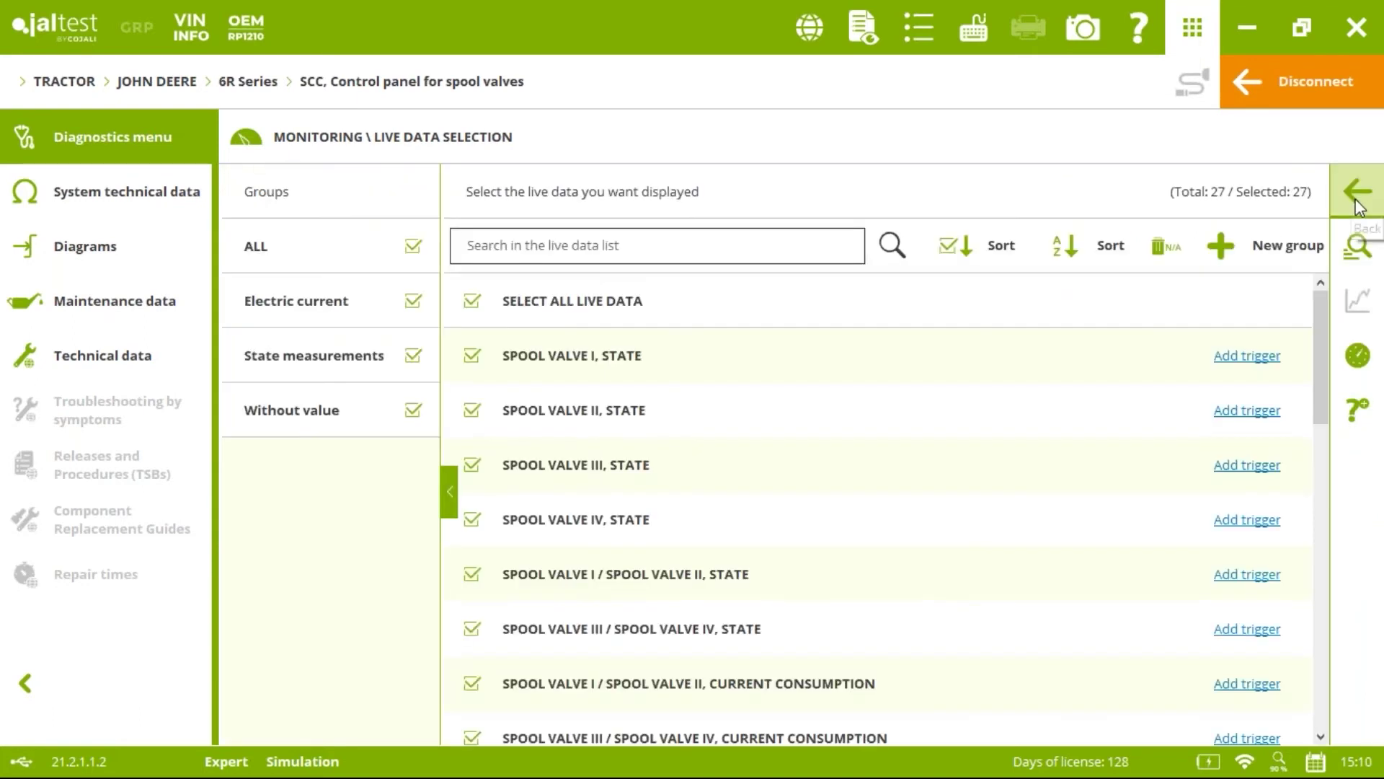
click(1358, 205)
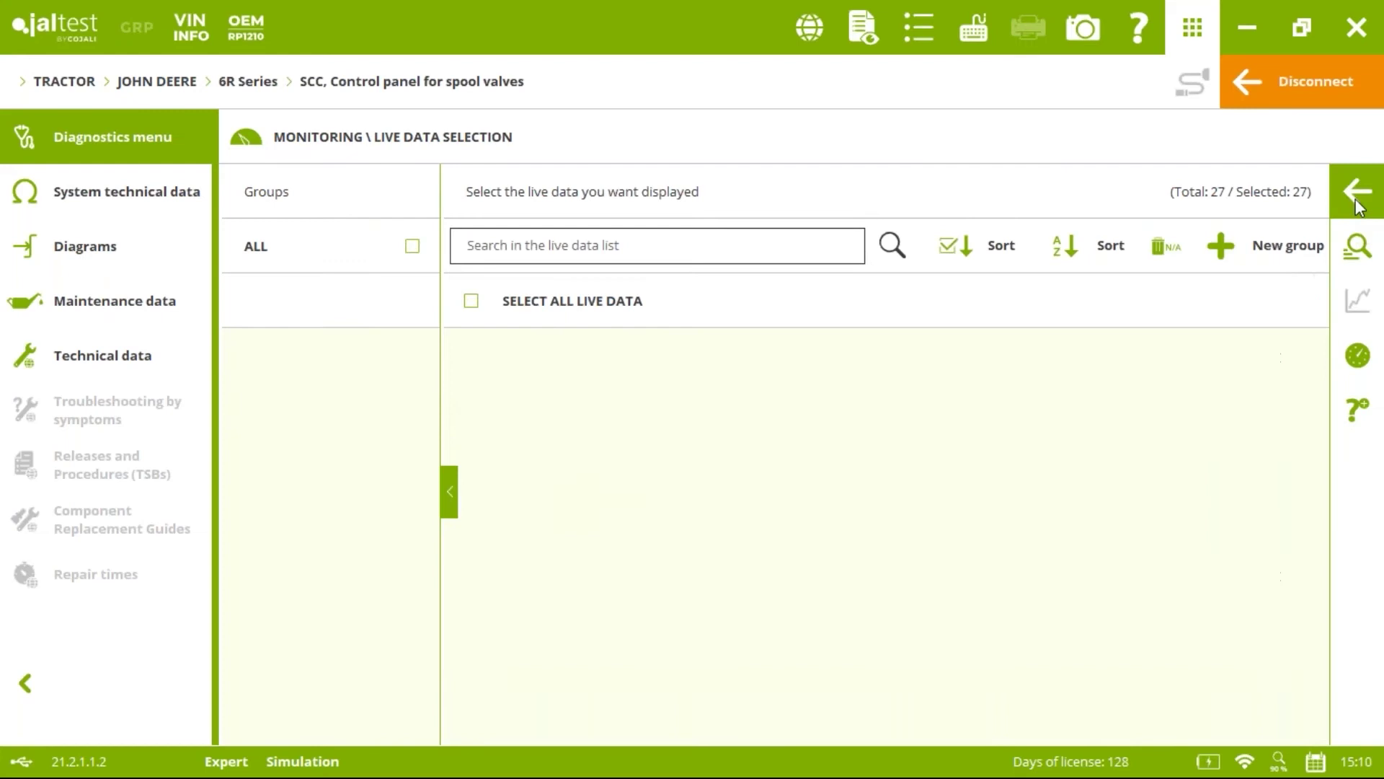
click(1357, 237)
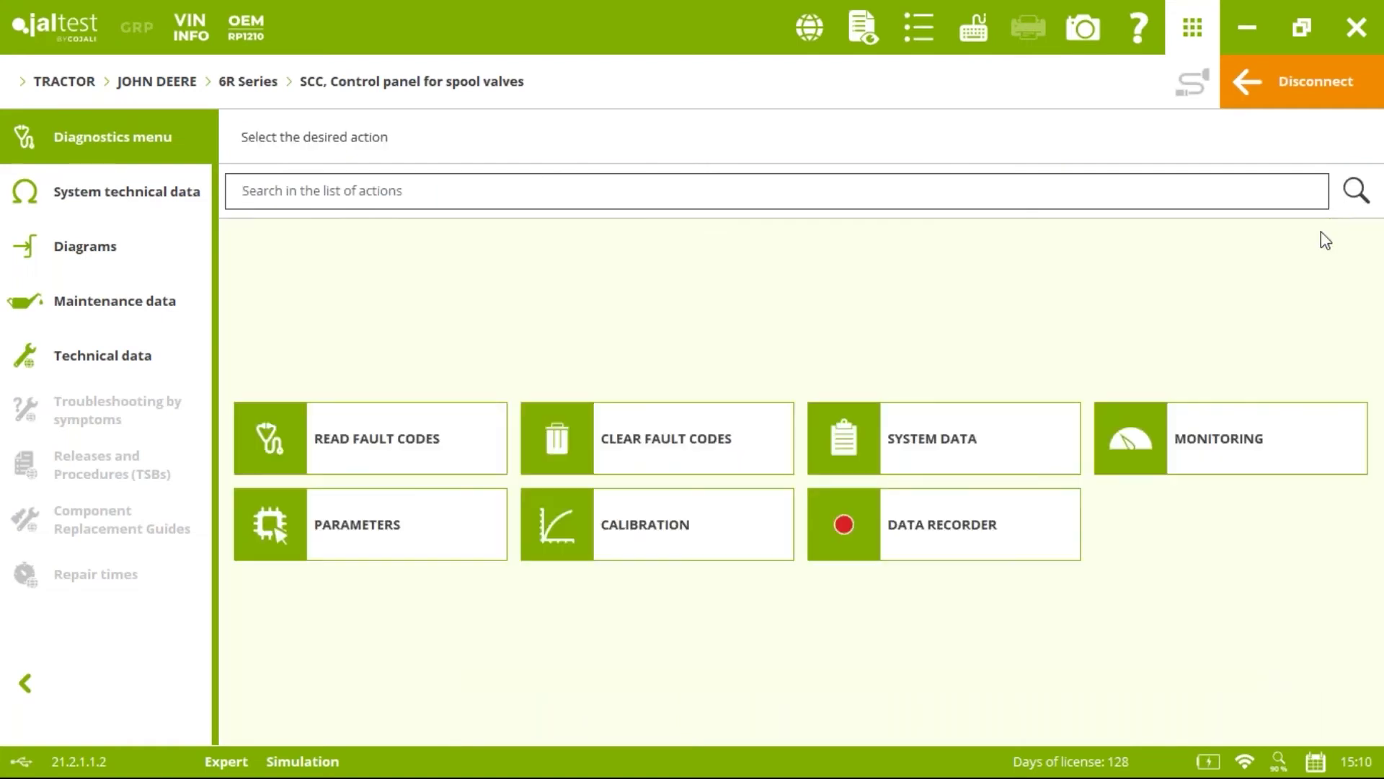
Display the configured parameters and examine the spool valve presence, valve type and transmission type entries through the list.
click(393, 537)
click(305, 305)
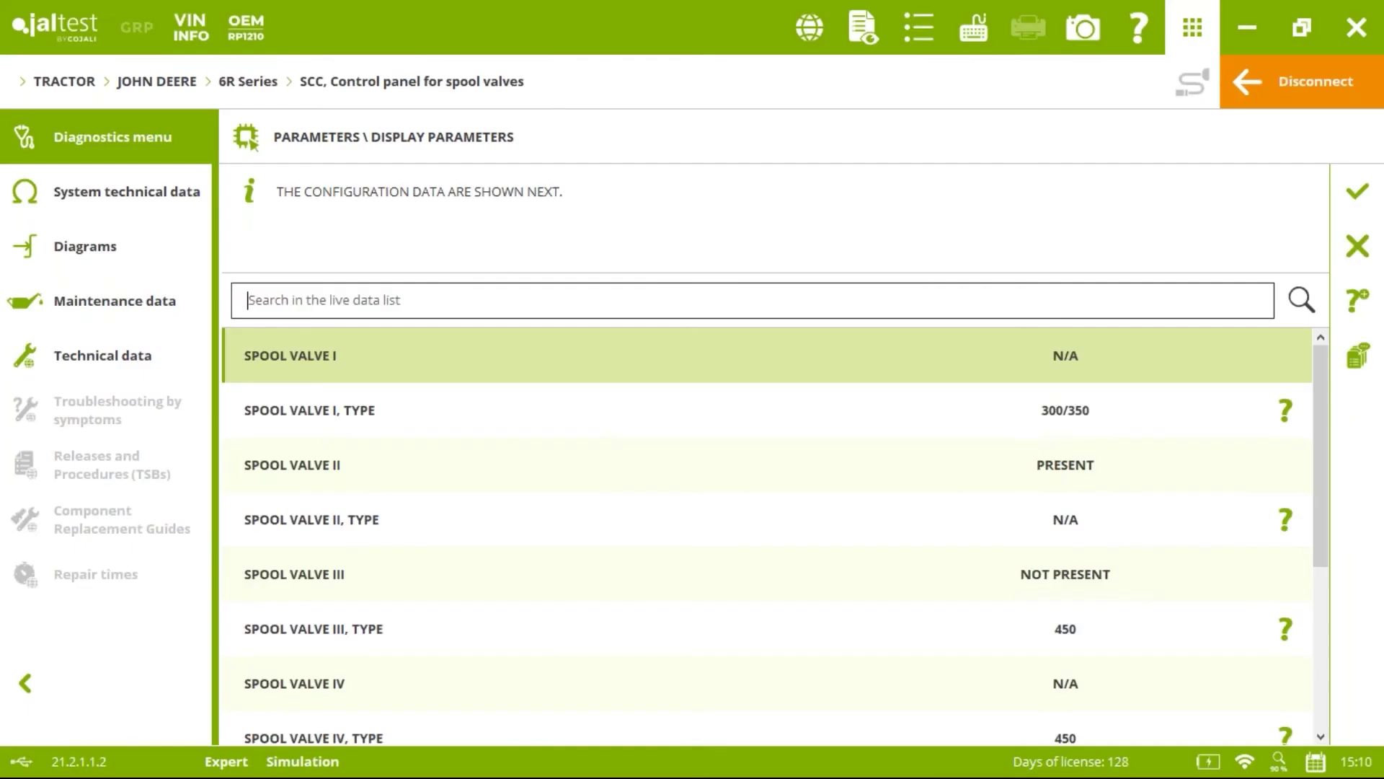
scroll(1317, 404, down, 3)
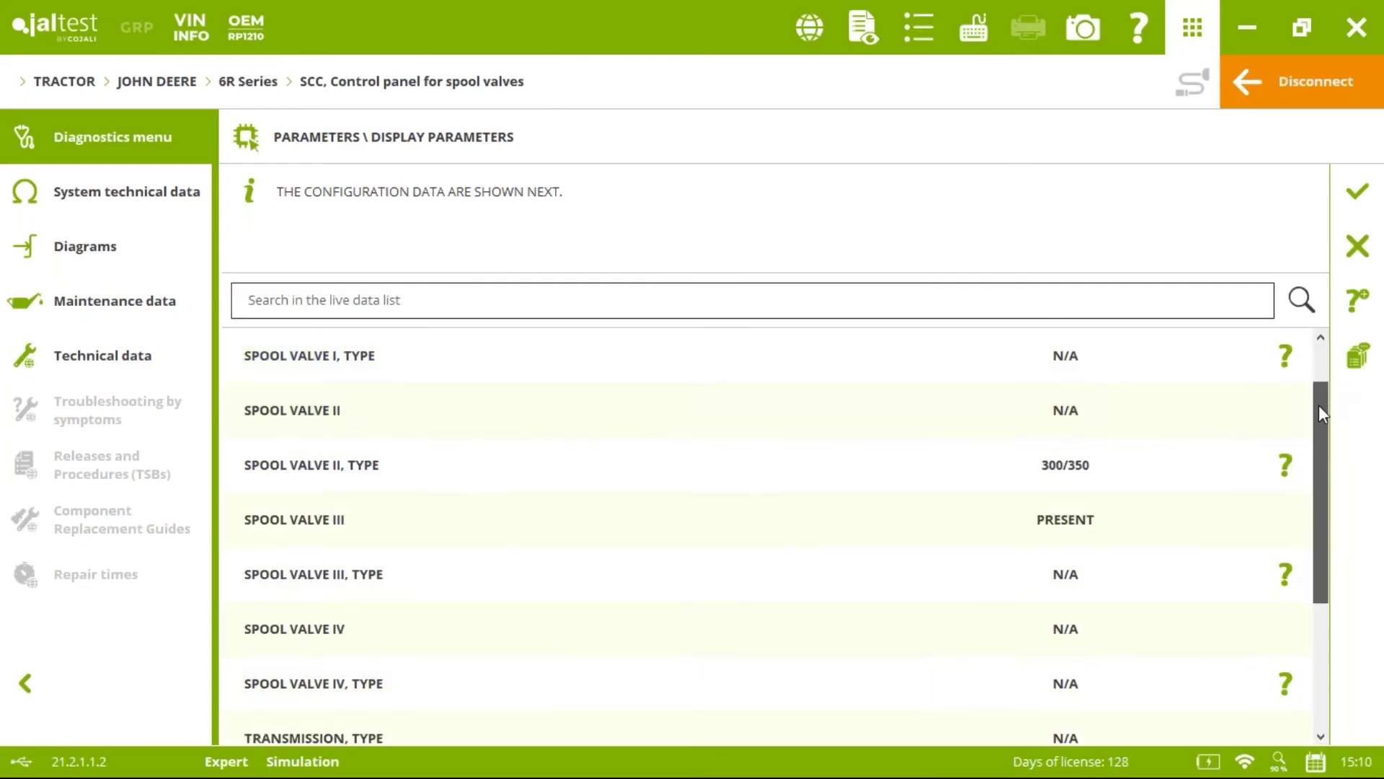
scroll(1306, 466, down, 3)
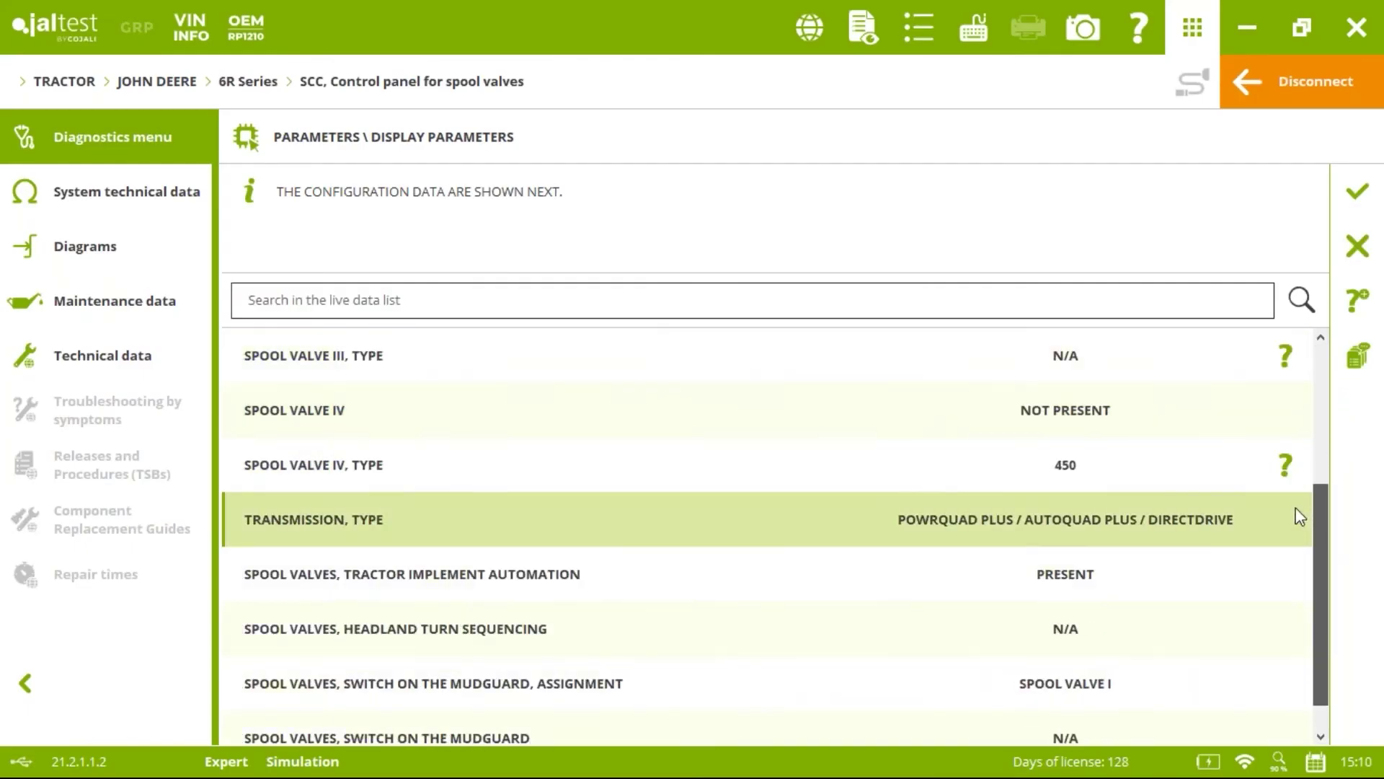
scroll(1318, 464, up, 3)
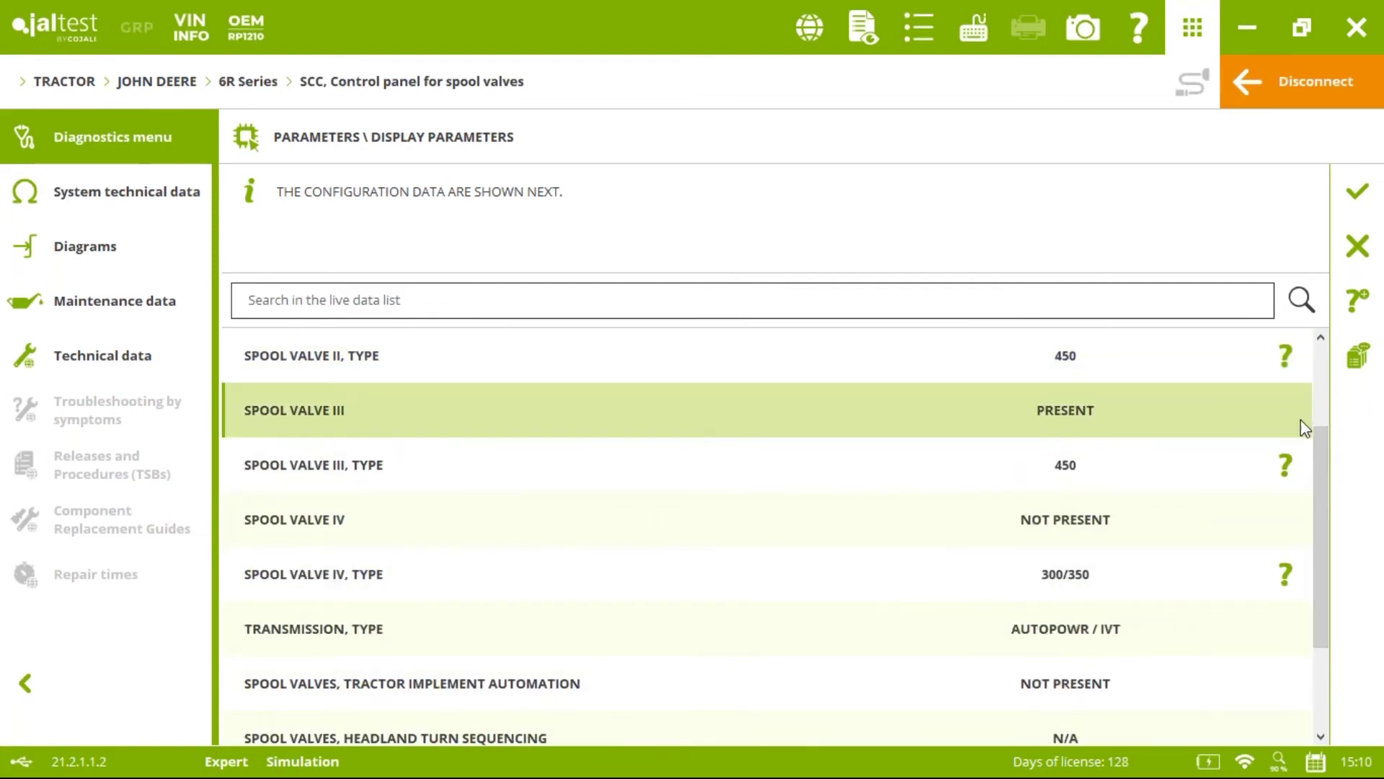
drag(1321, 441, 1290, 365)
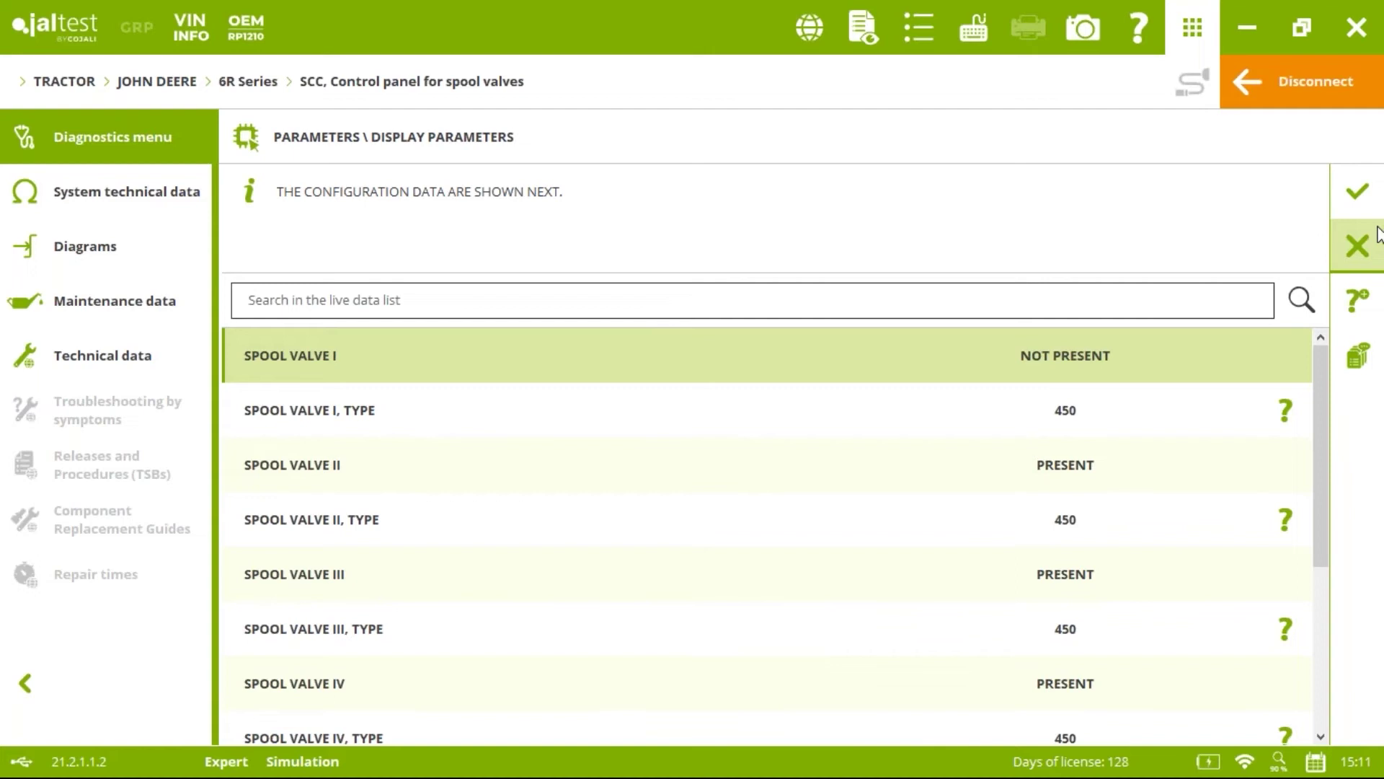
click(1363, 248)
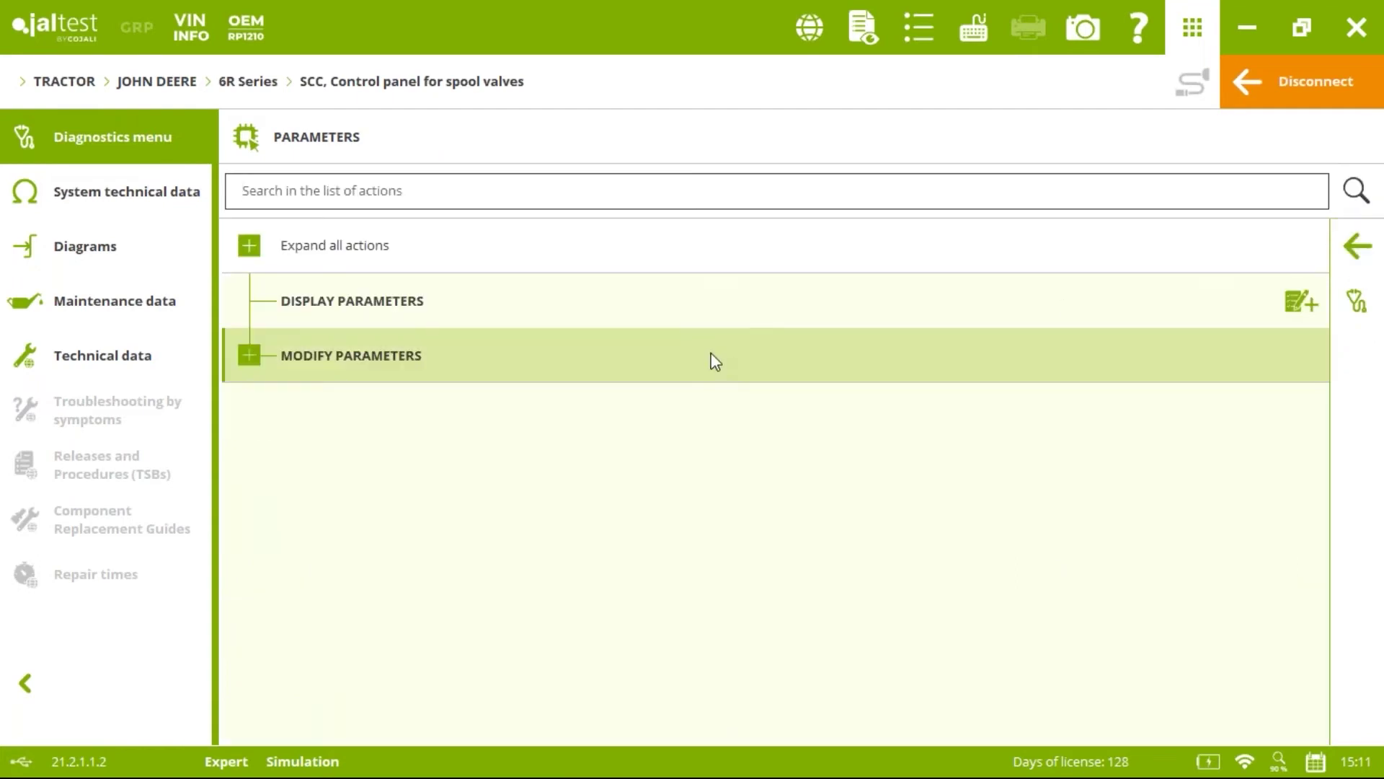
Start the spool valve type configuration under the Expert Mode terms and review the available types and each valve's configuration.
click(249, 353)
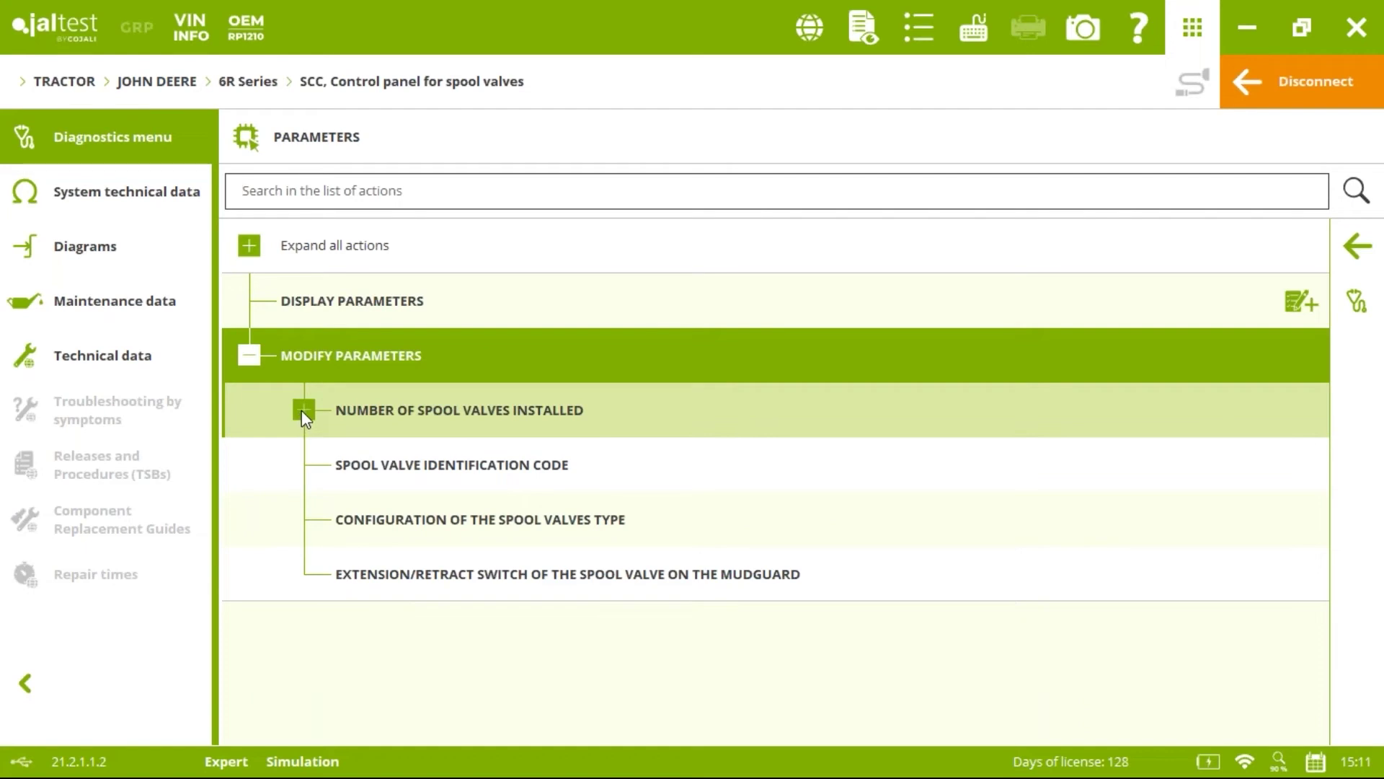
click(402, 532)
click(733, 425)
click(863, 471)
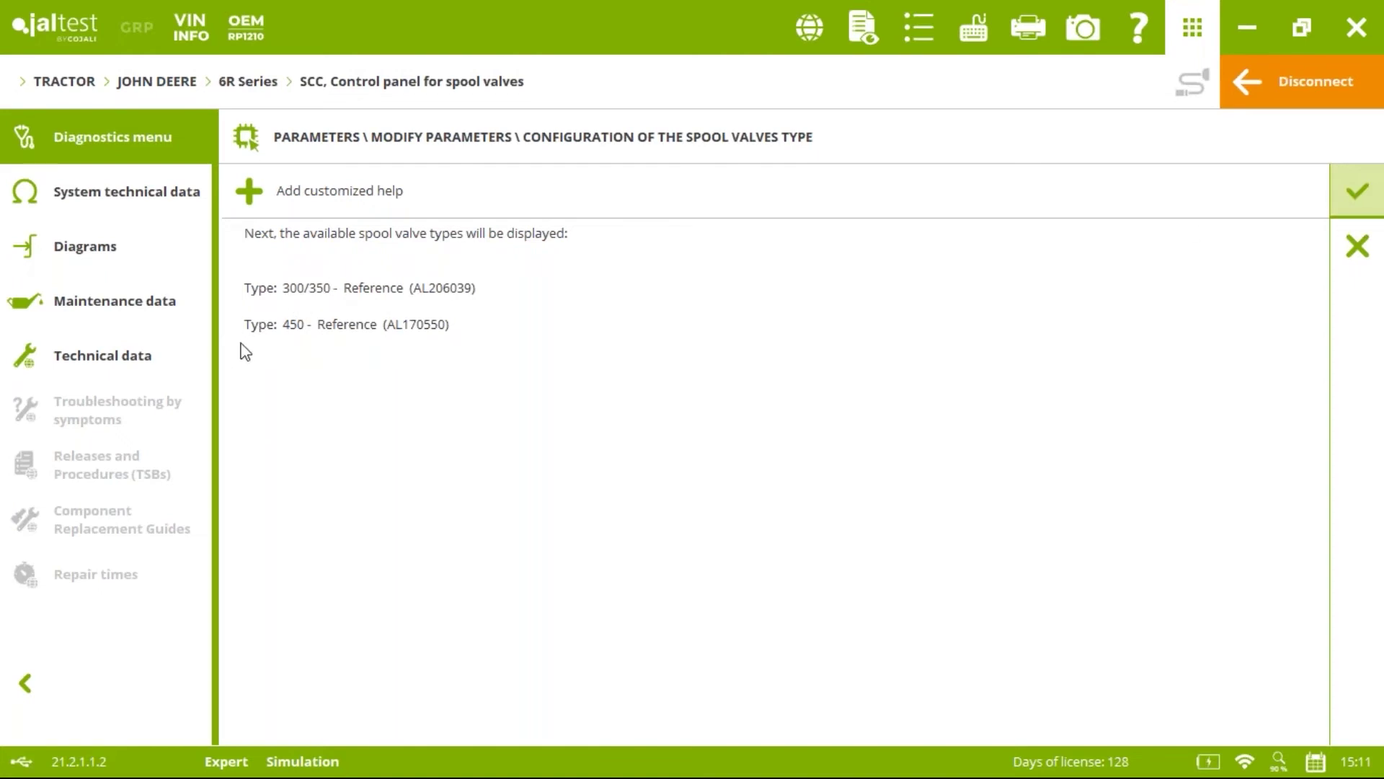
click(1348, 197)
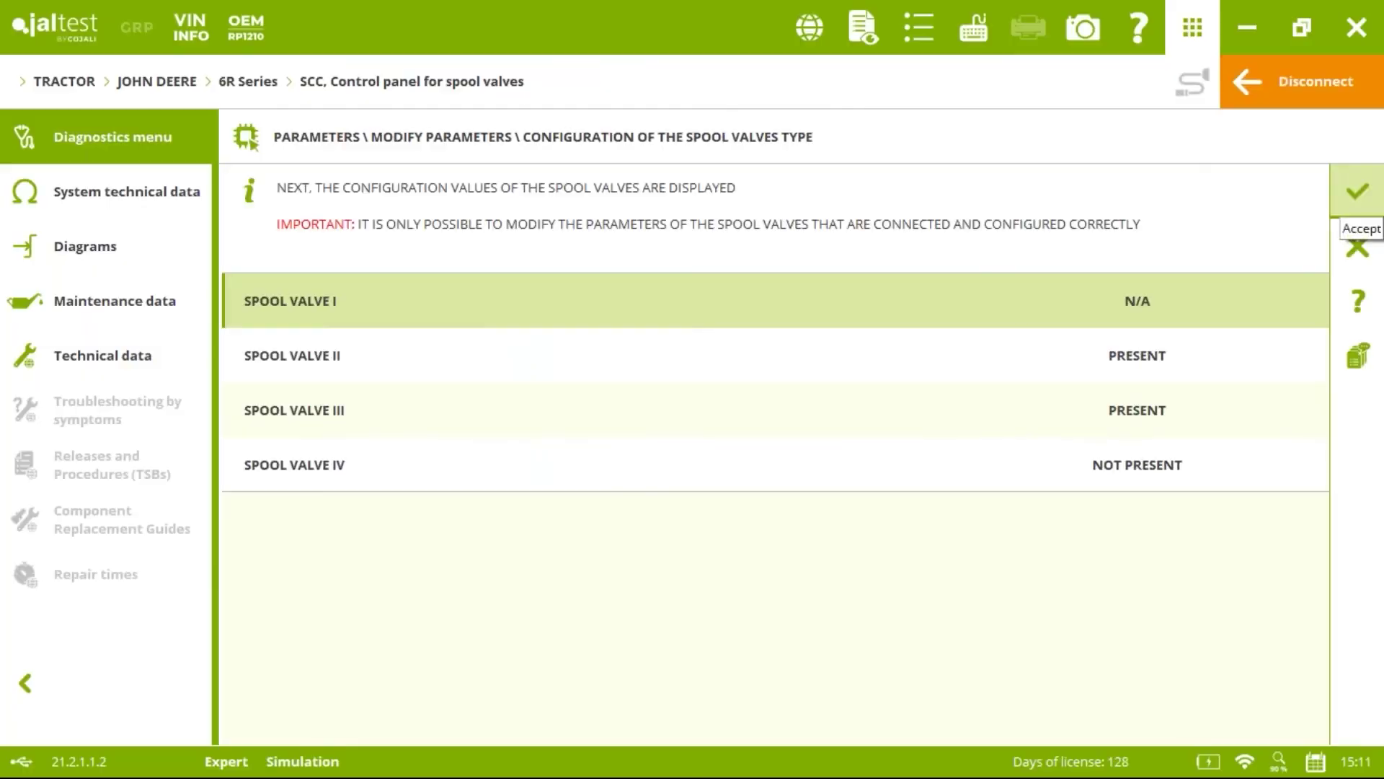
click(1354, 199)
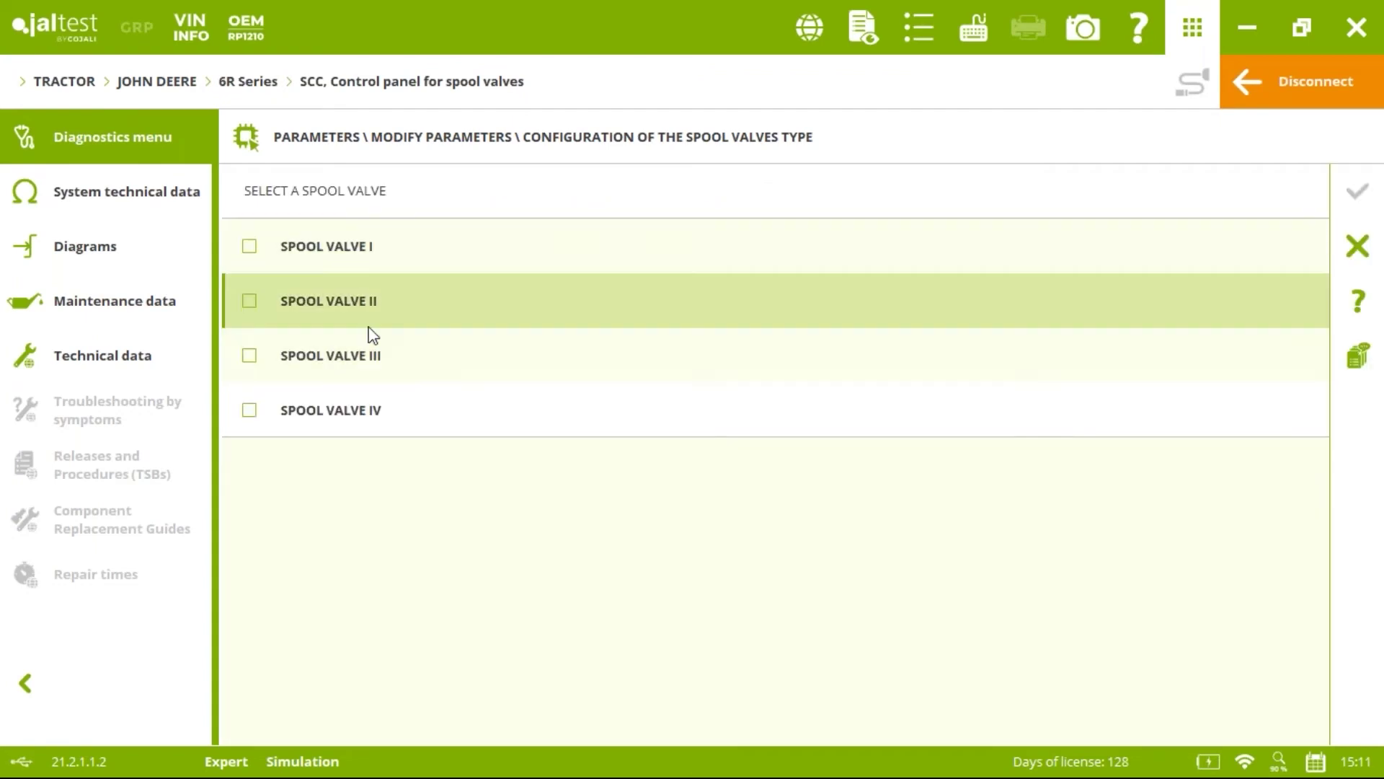
Set the type of spool valve III to 450 and finish without modifying another valve.
click(241, 358)
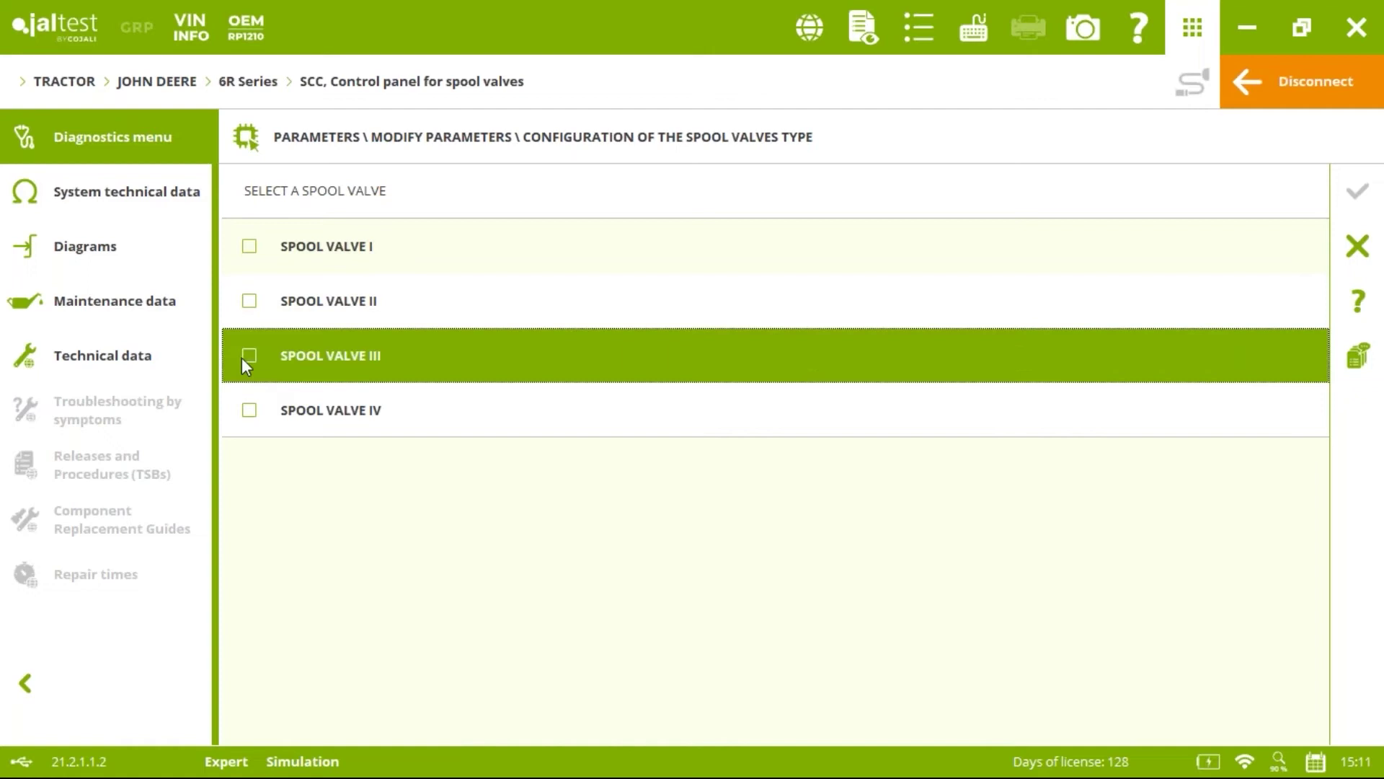
click(1369, 192)
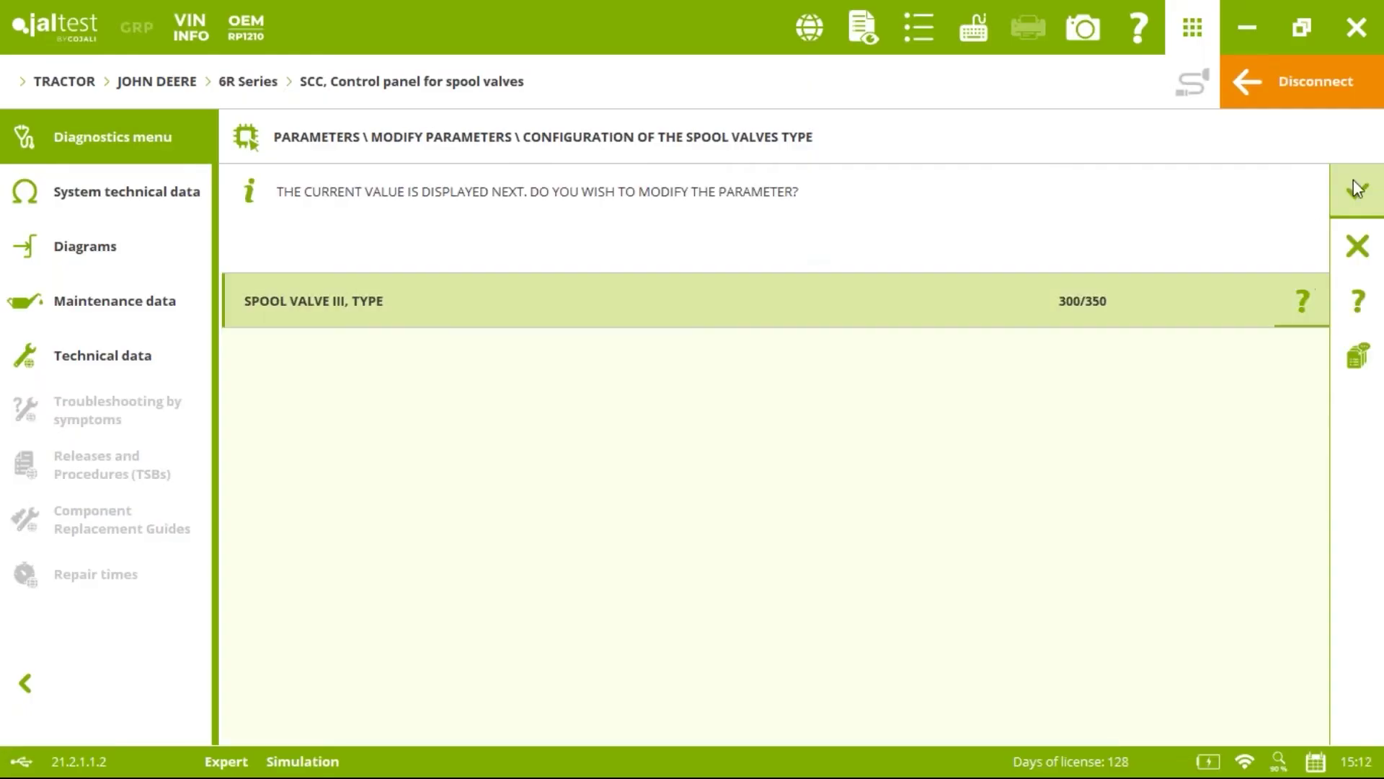
click(1358, 190)
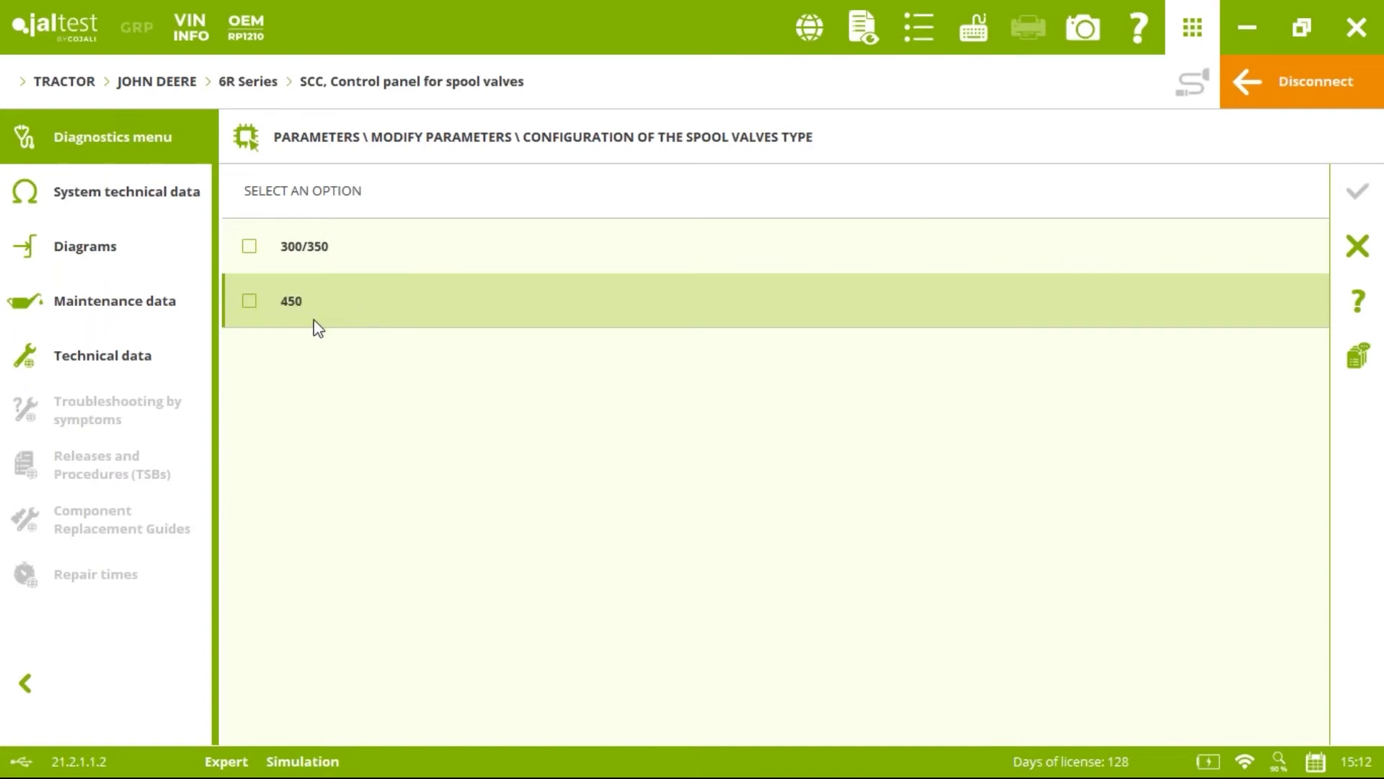
click(254, 300)
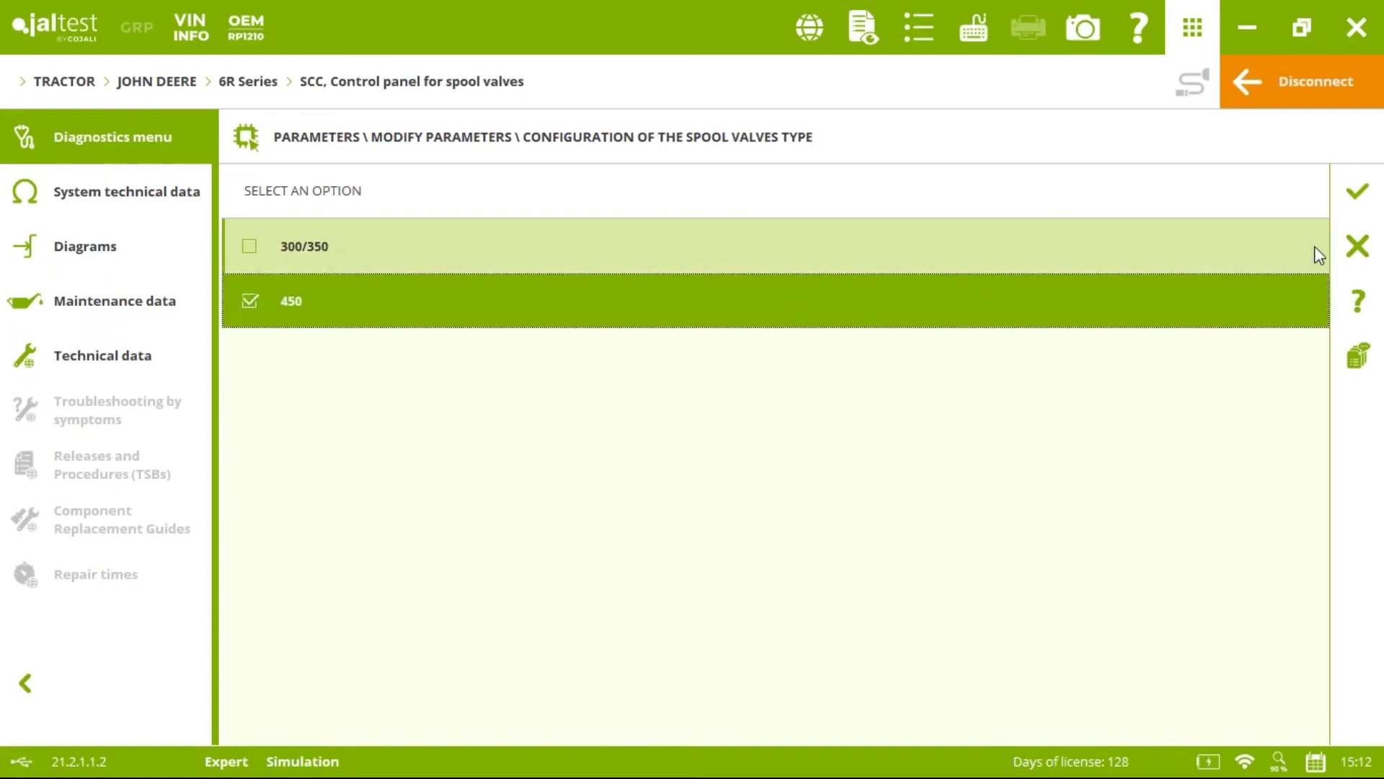
click(1352, 194)
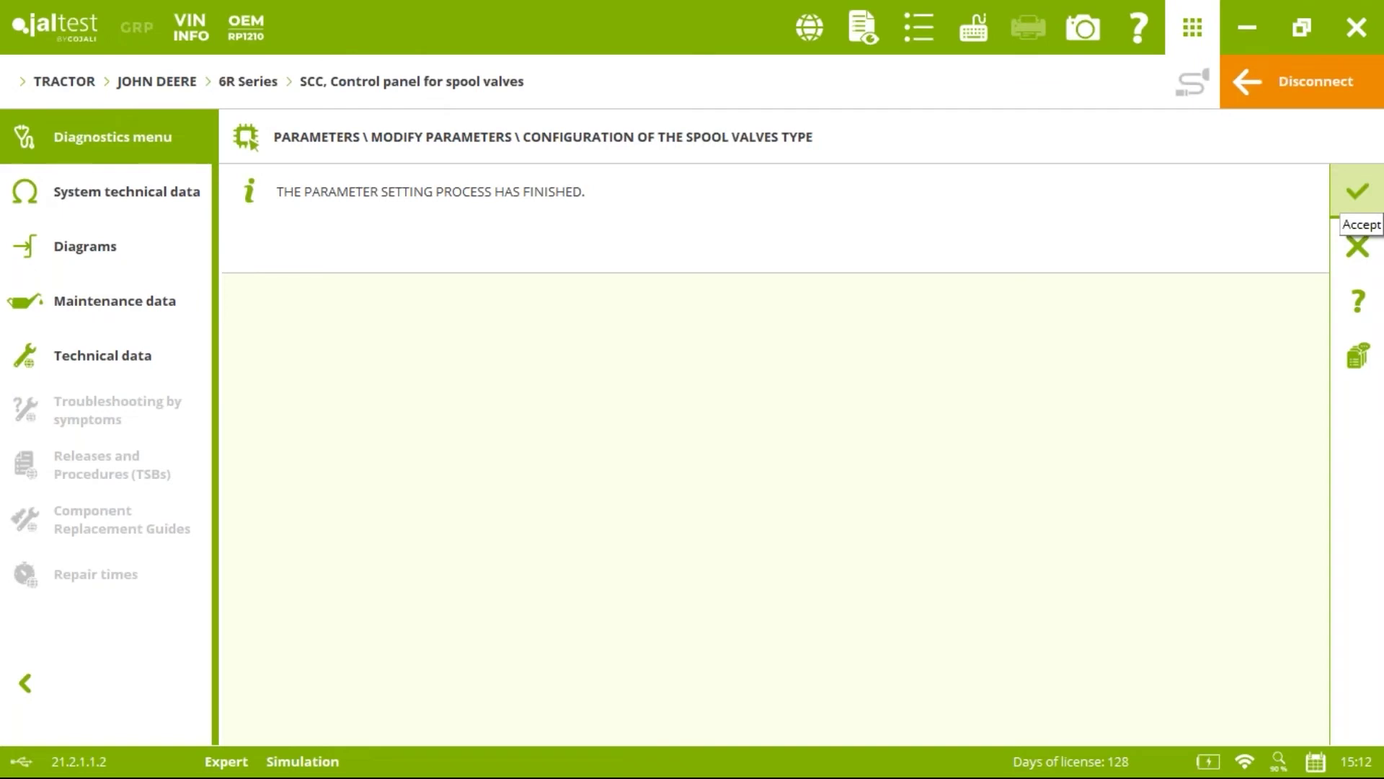
click(1358, 191)
click(1352, 201)
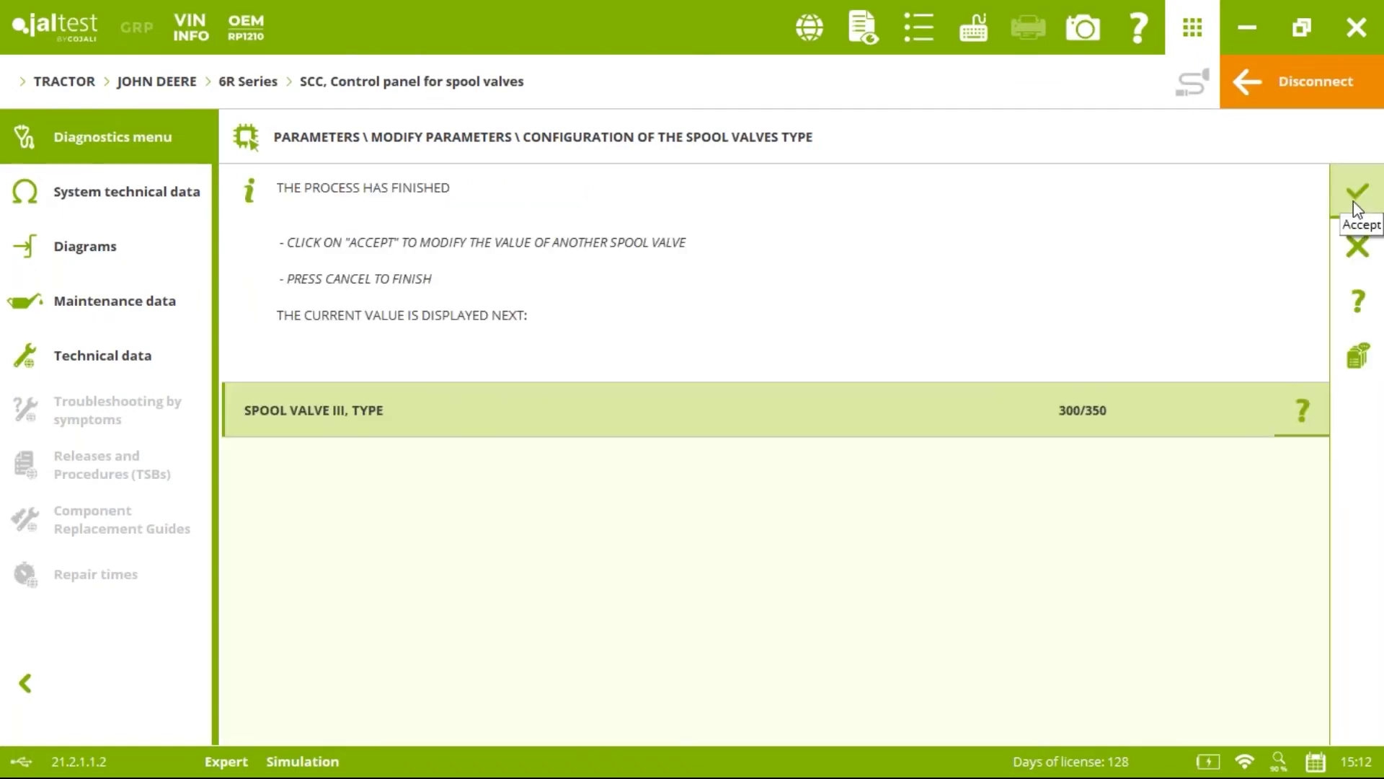
click(1357, 246)
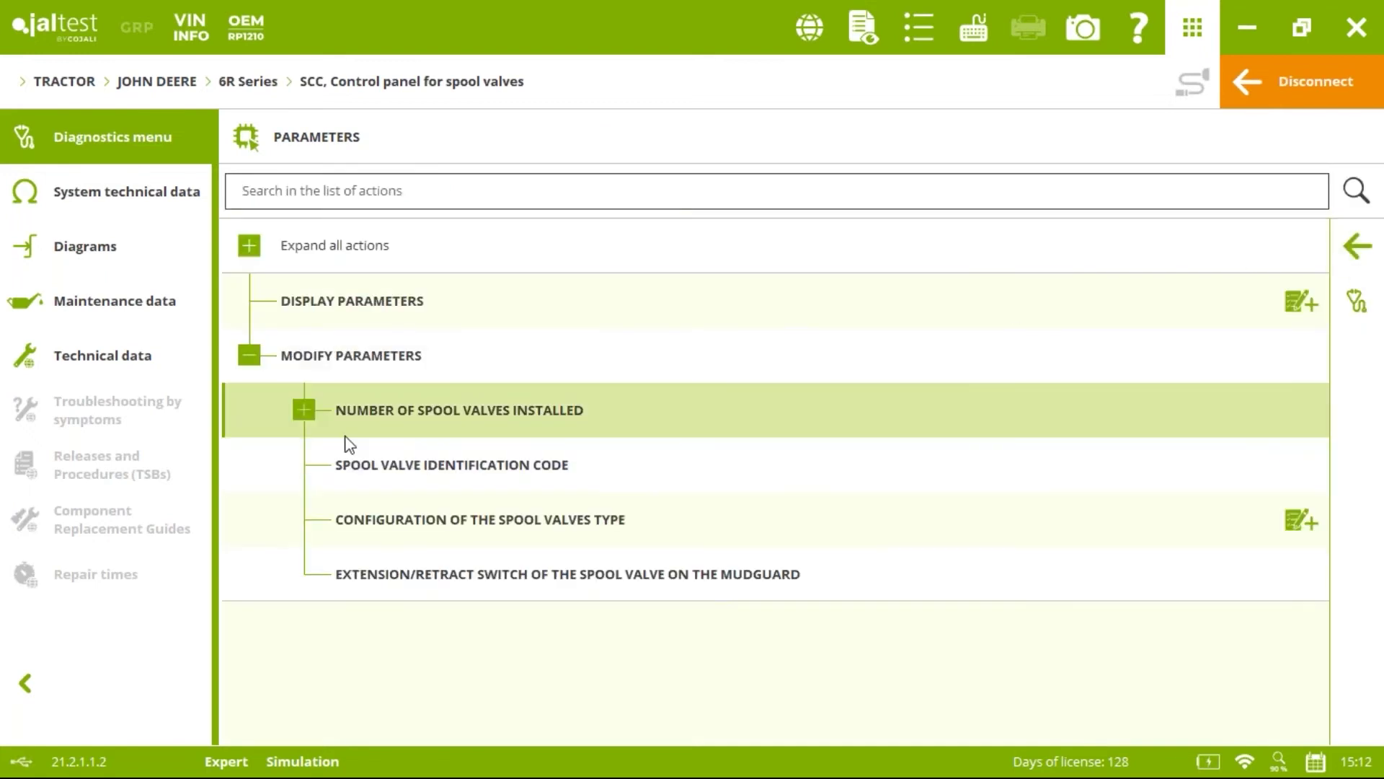
Configure spool valve I as PRESENT in the number of spool valves installed, accepting the Expert Mode terms.
click(304, 415)
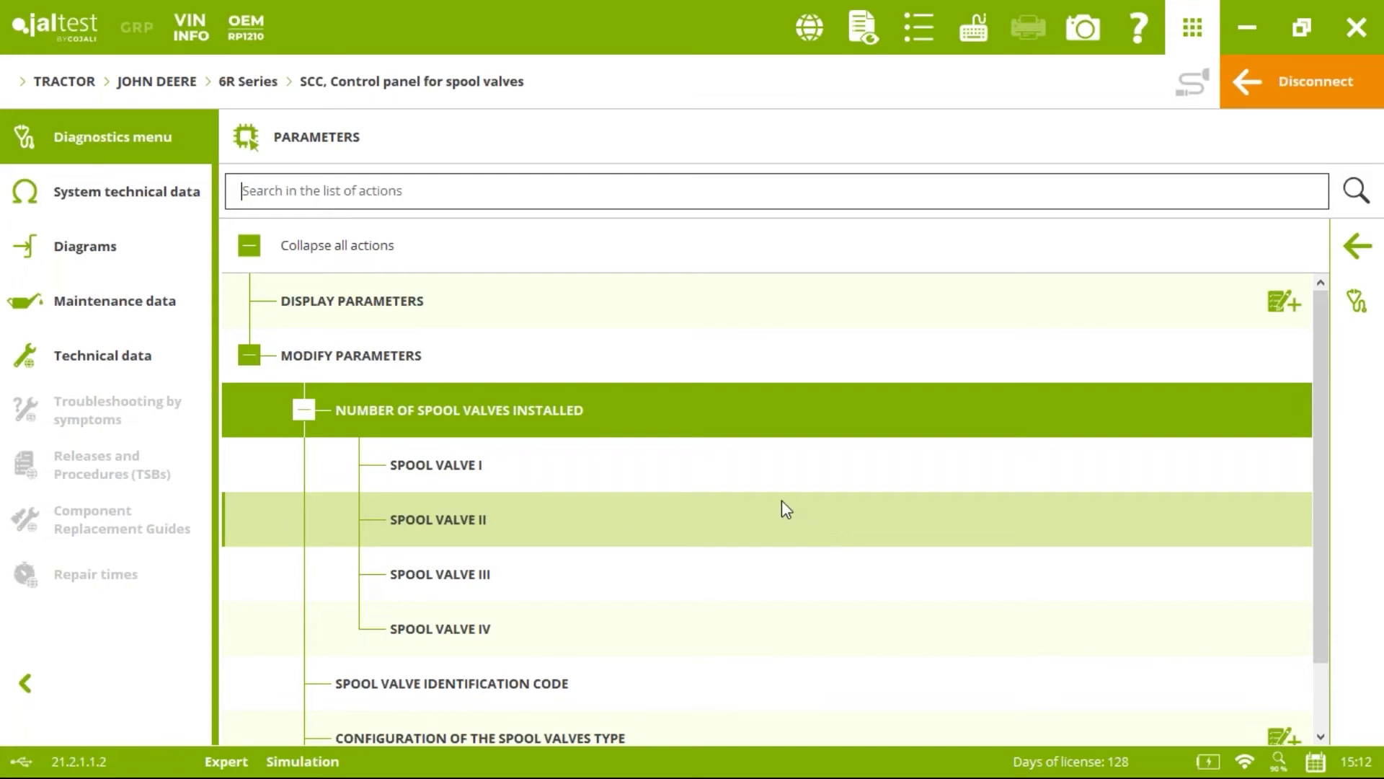
click(527, 484)
click(682, 415)
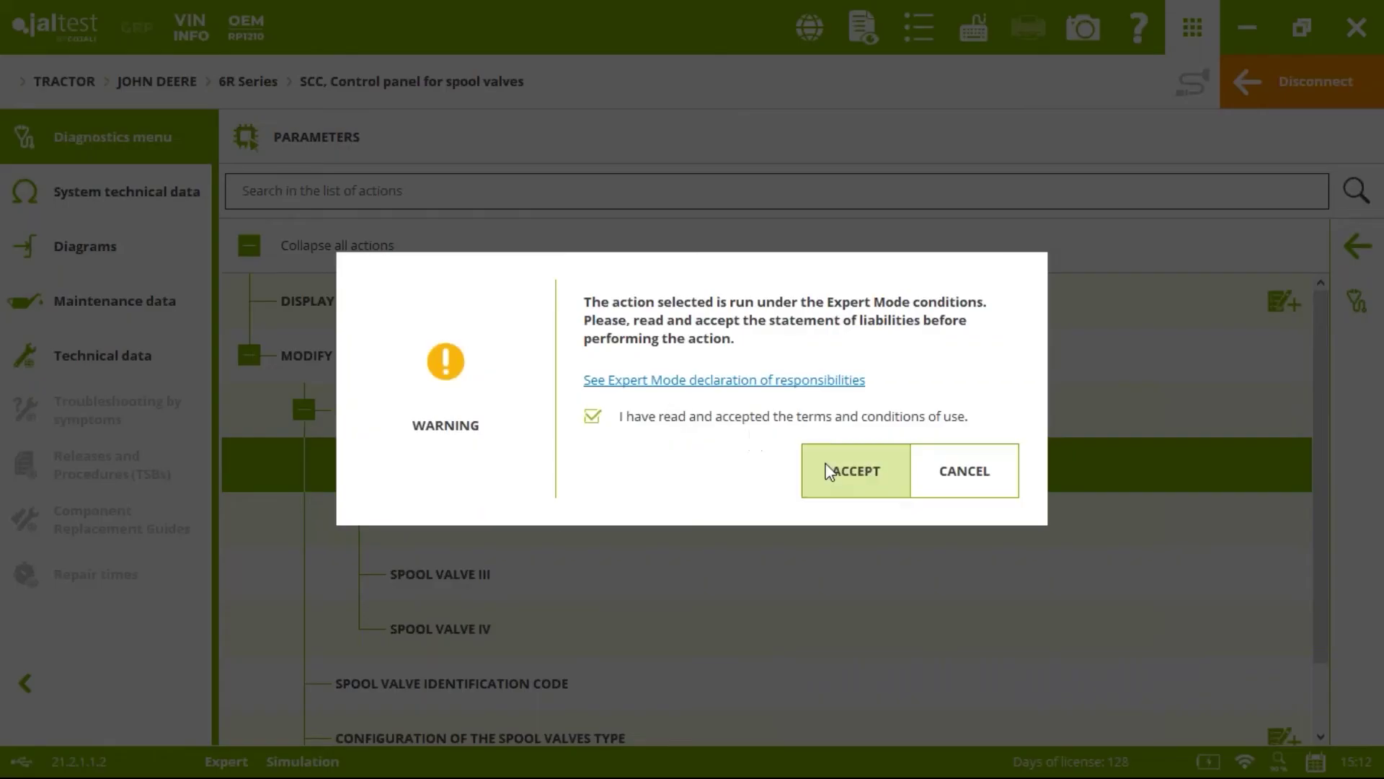
click(833, 470)
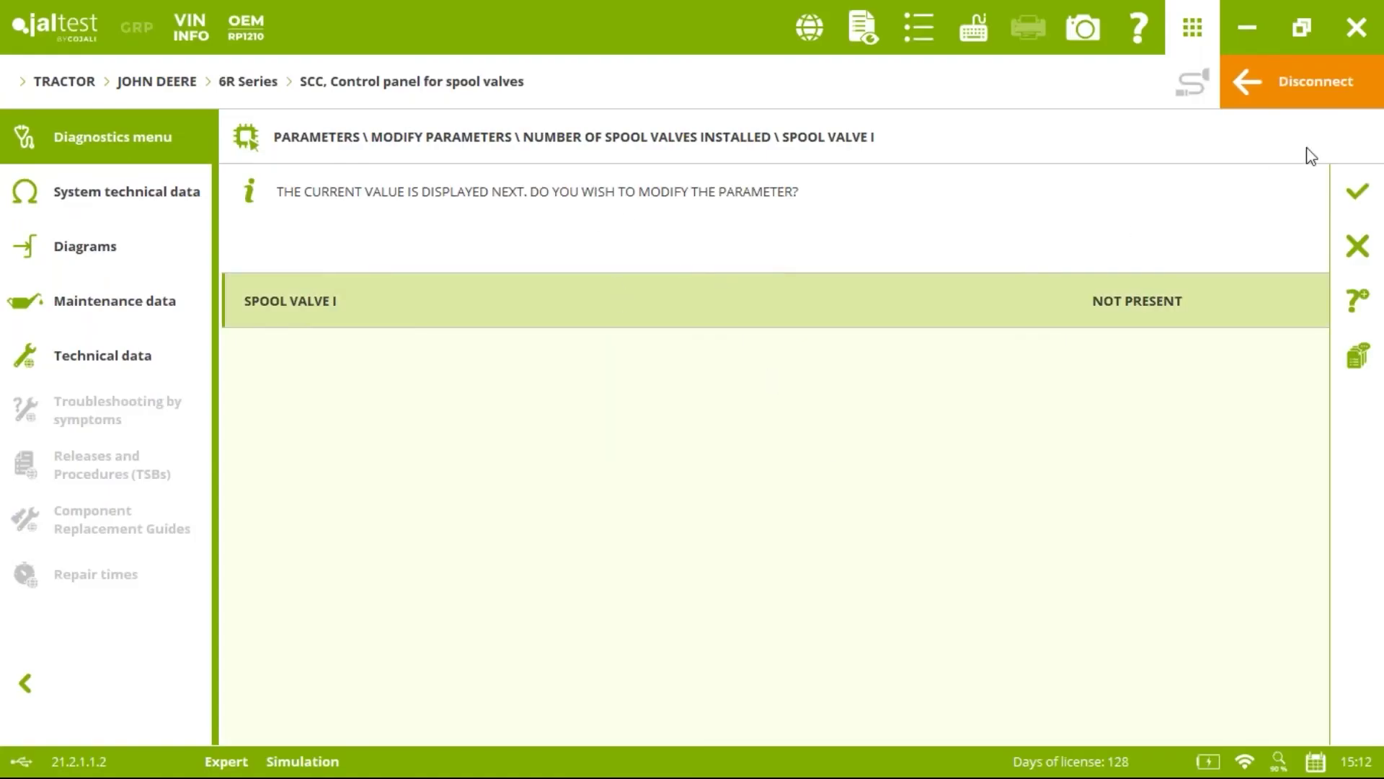
click(1357, 194)
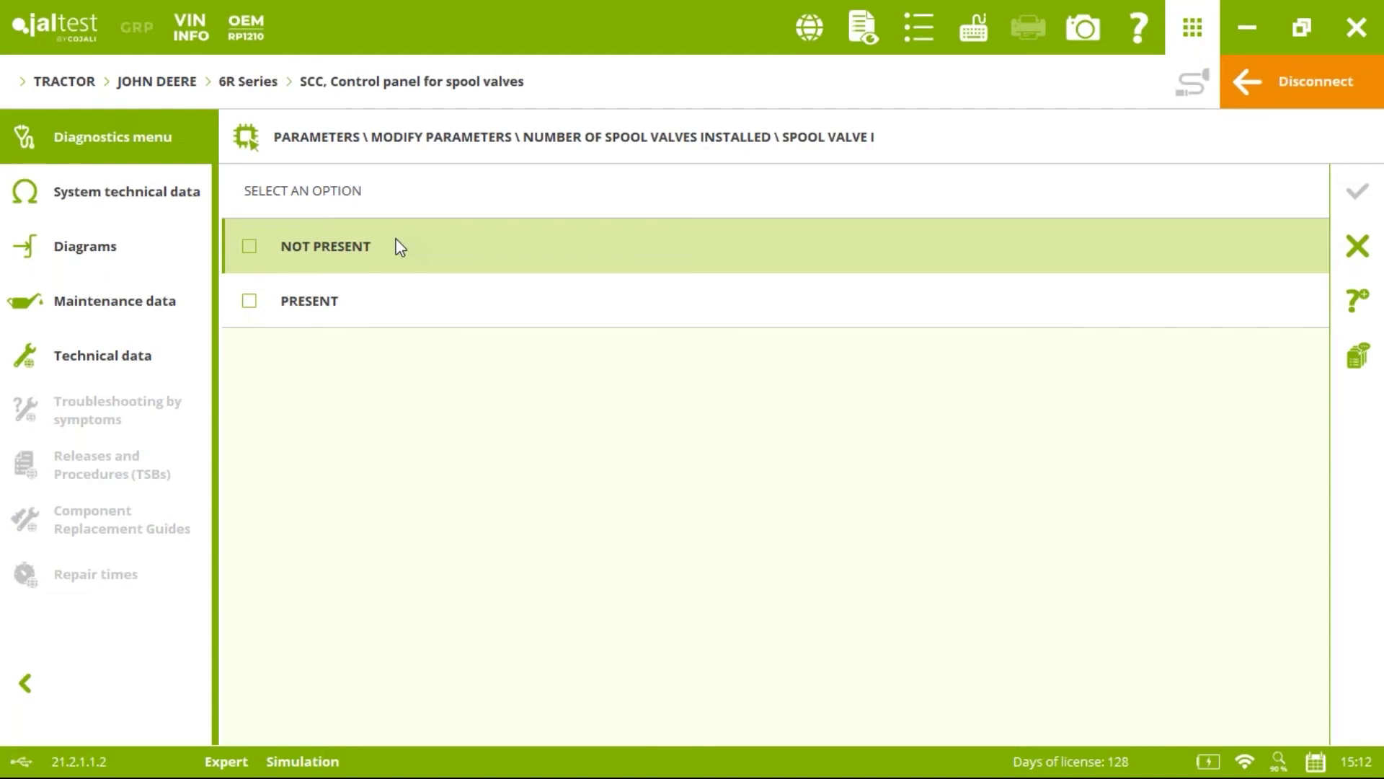
click(252, 306)
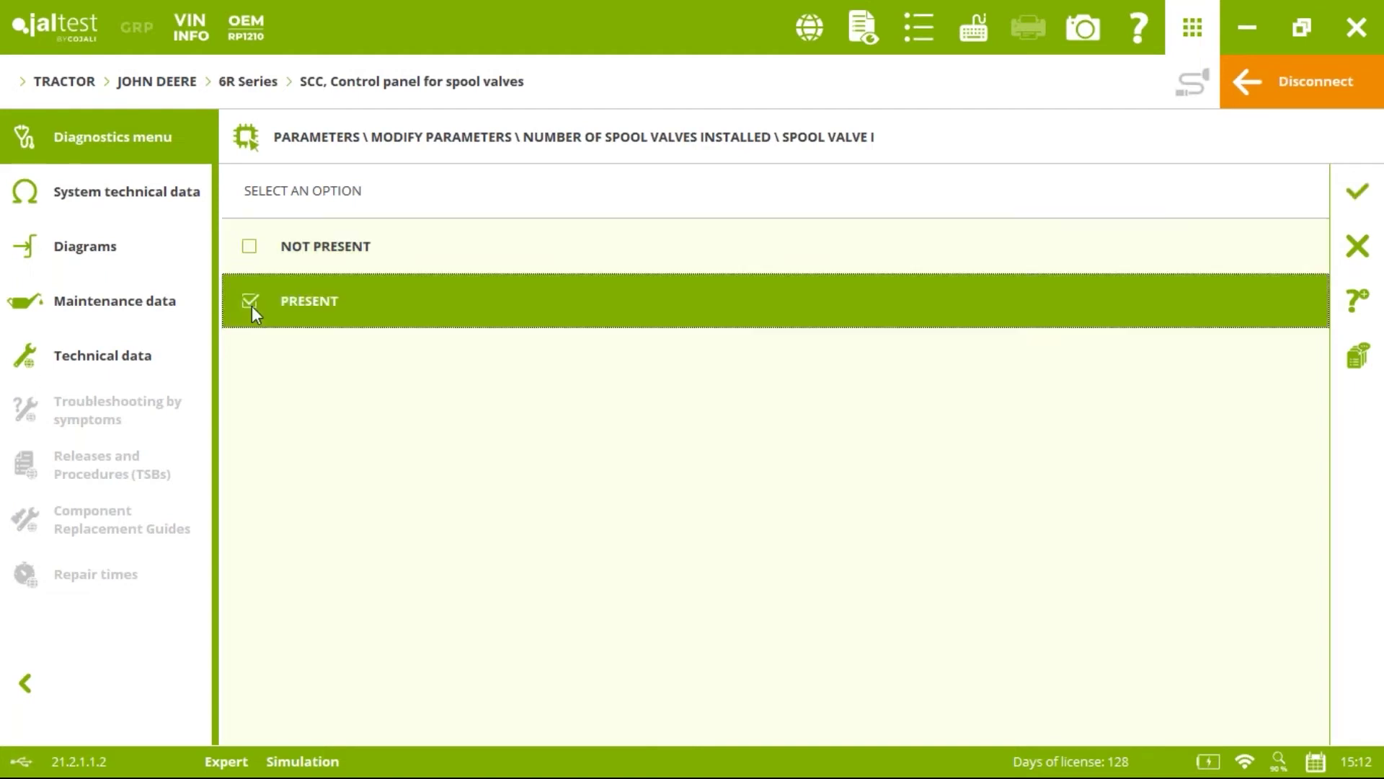
click(1352, 188)
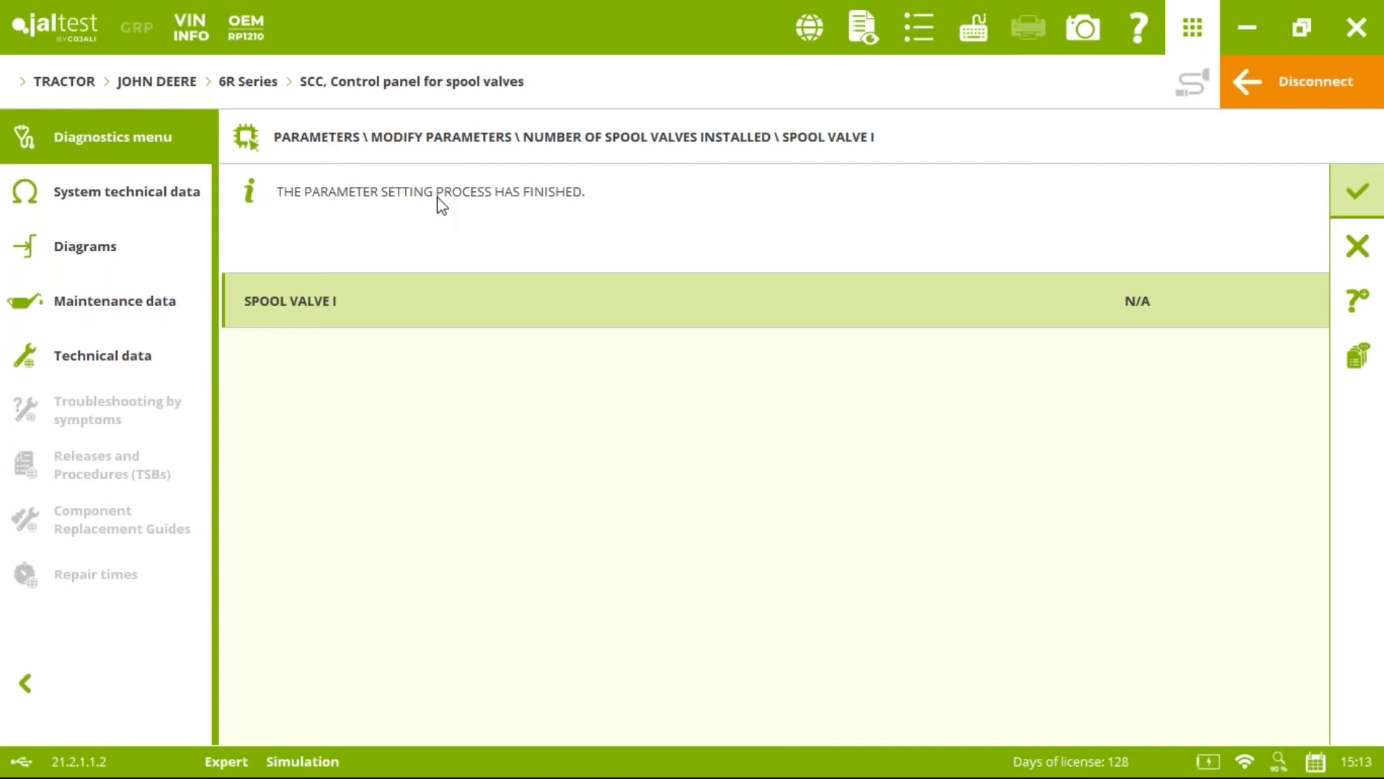
click(1357, 191)
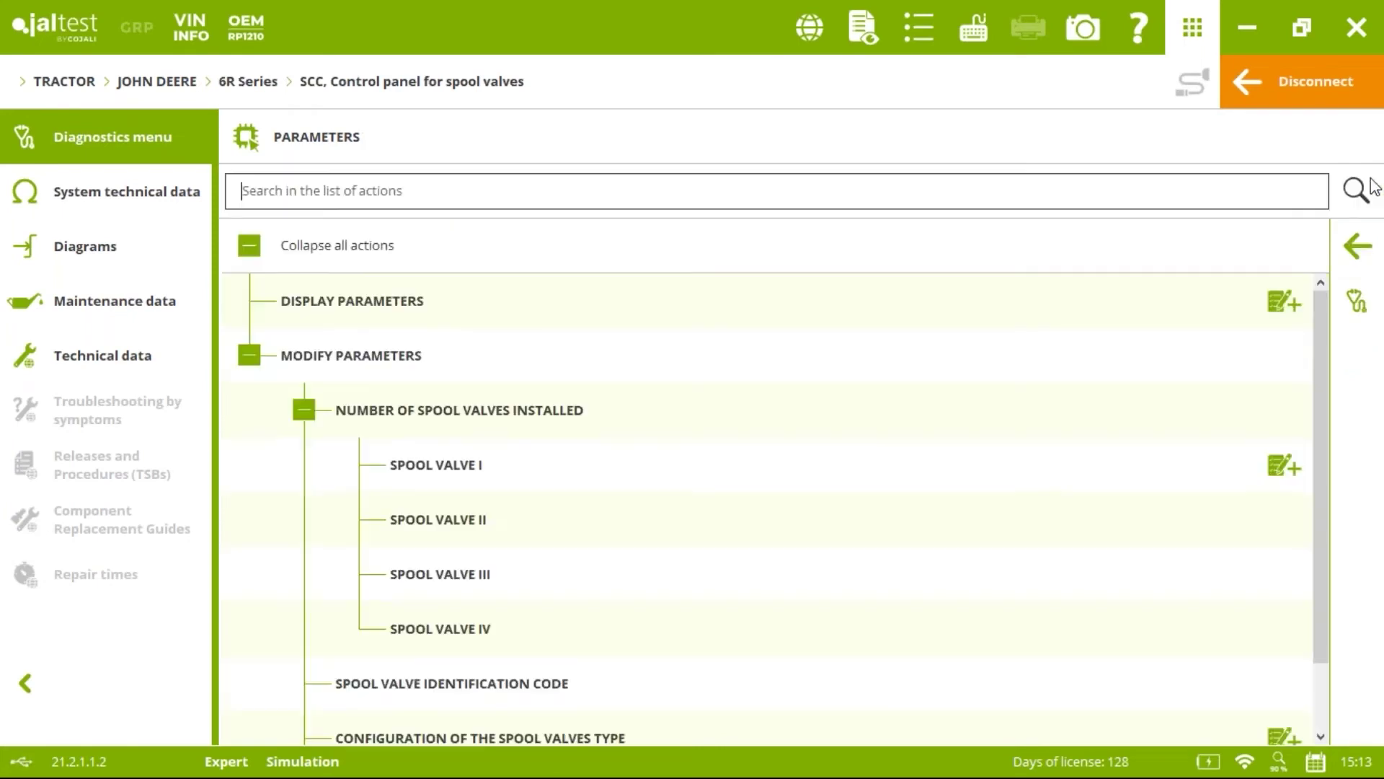
Start the spool valve identification code setting under the Expert Mode terms, reading its instructions and accepting the initial conditions.
scroll(872, 401, down, 2)
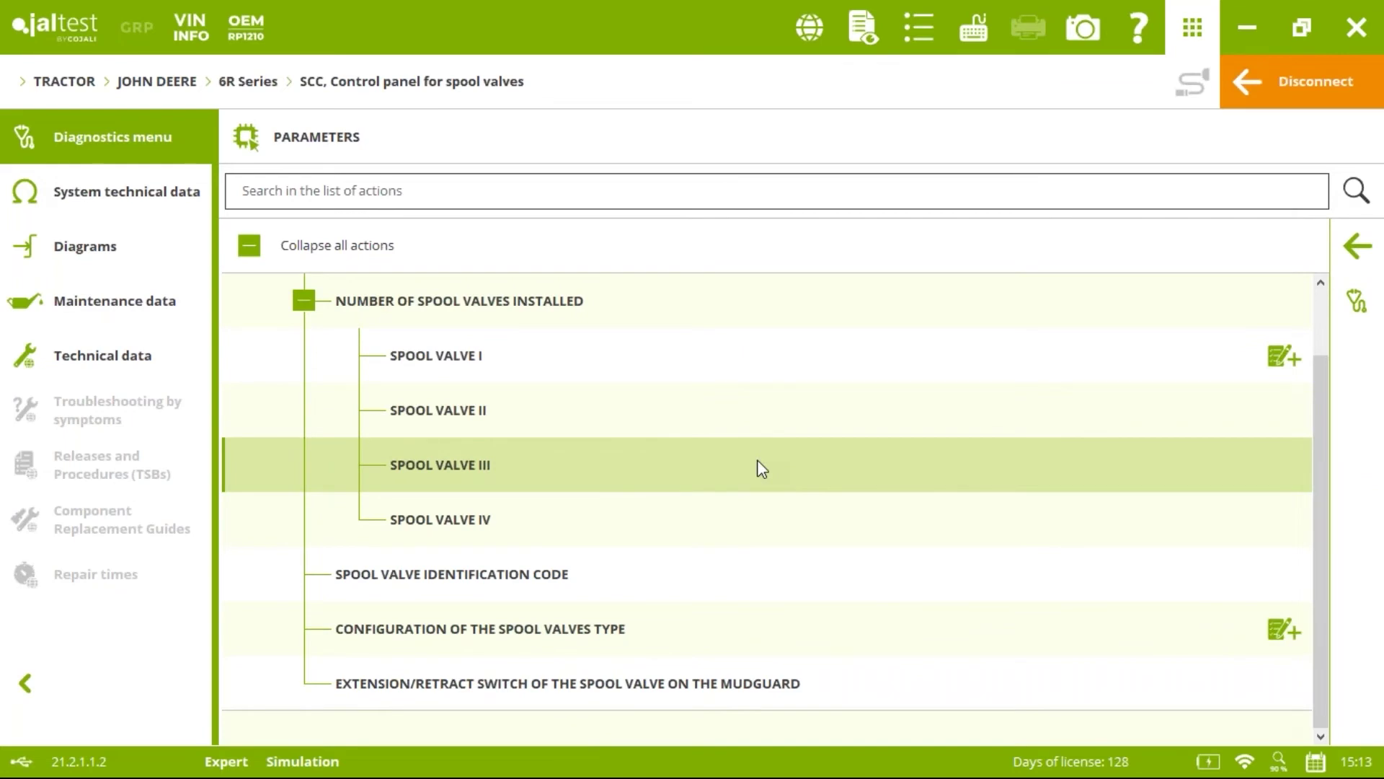
click(457, 576)
click(635, 422)
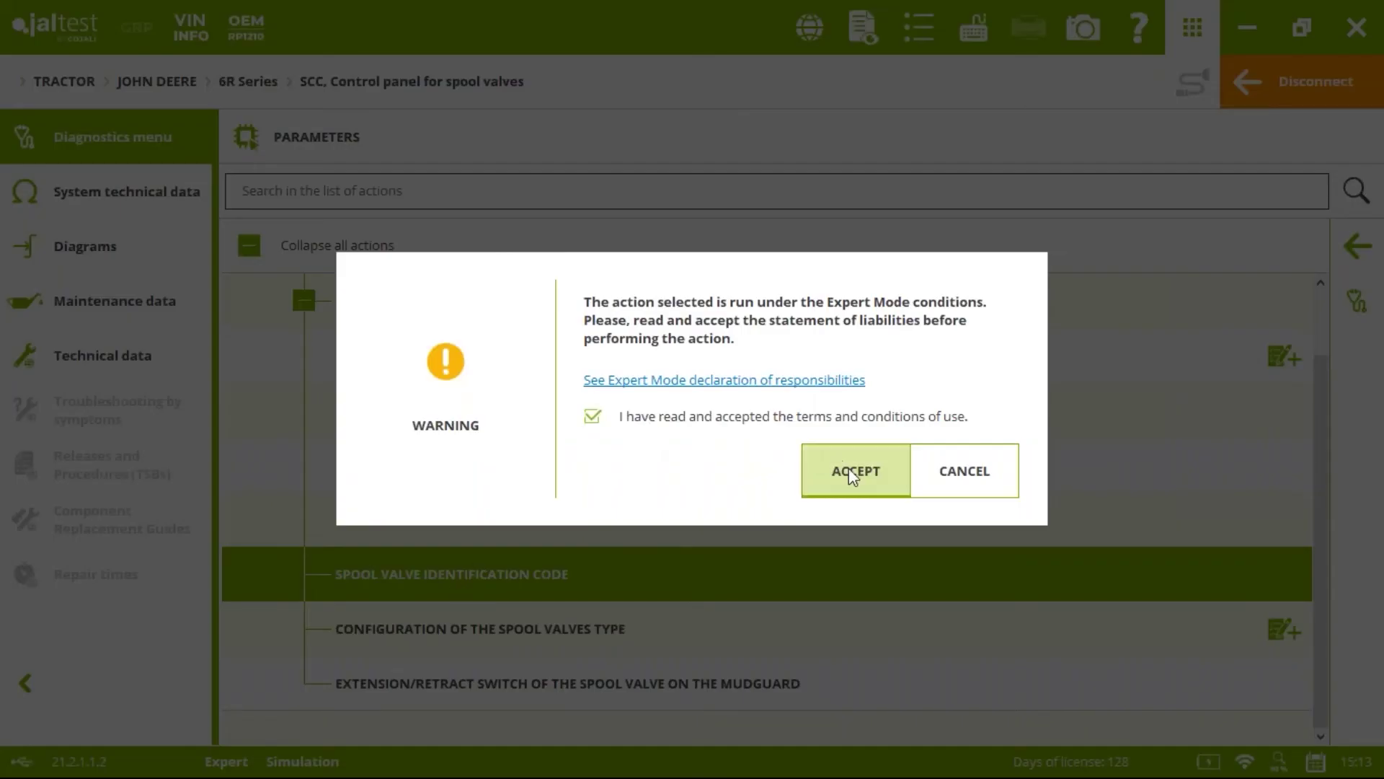
click(854, 471)
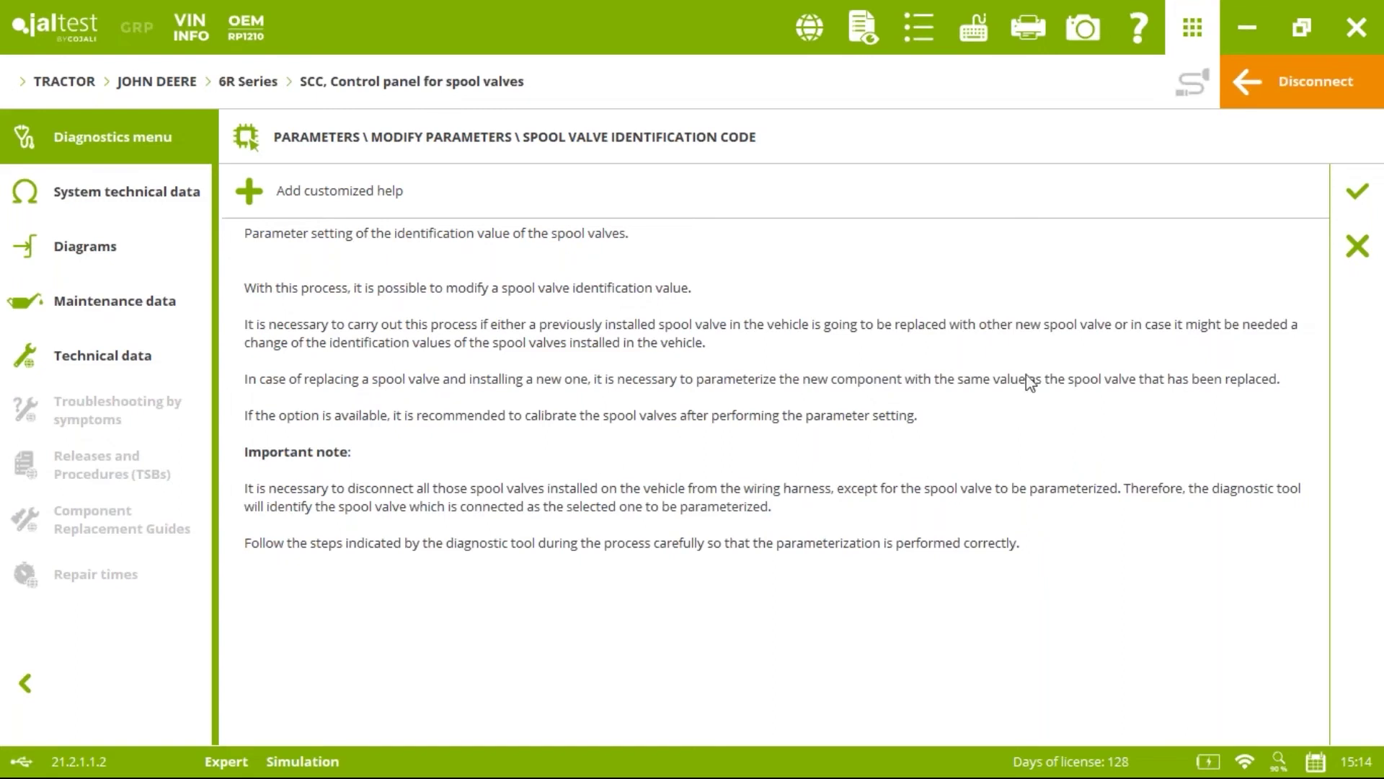
click(1356, 210)
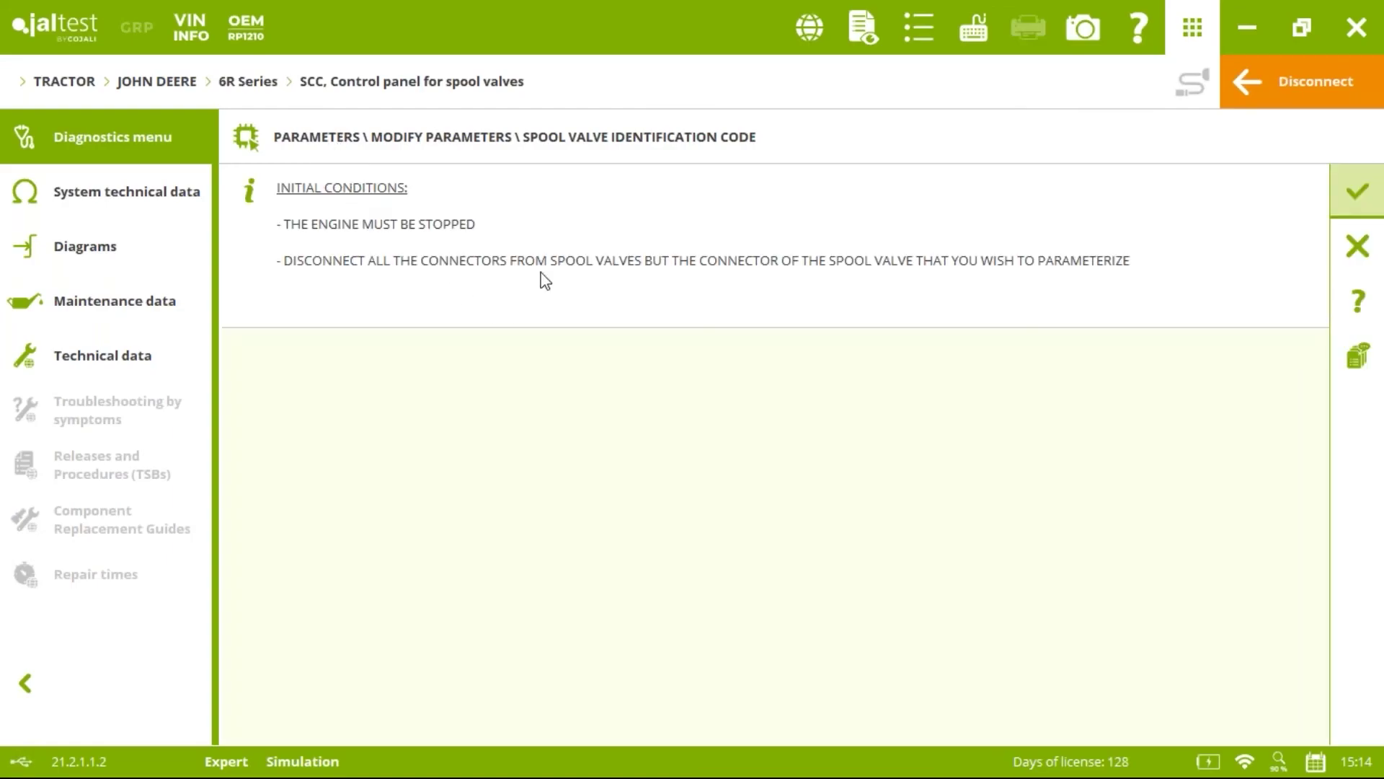
click(1348, 192)
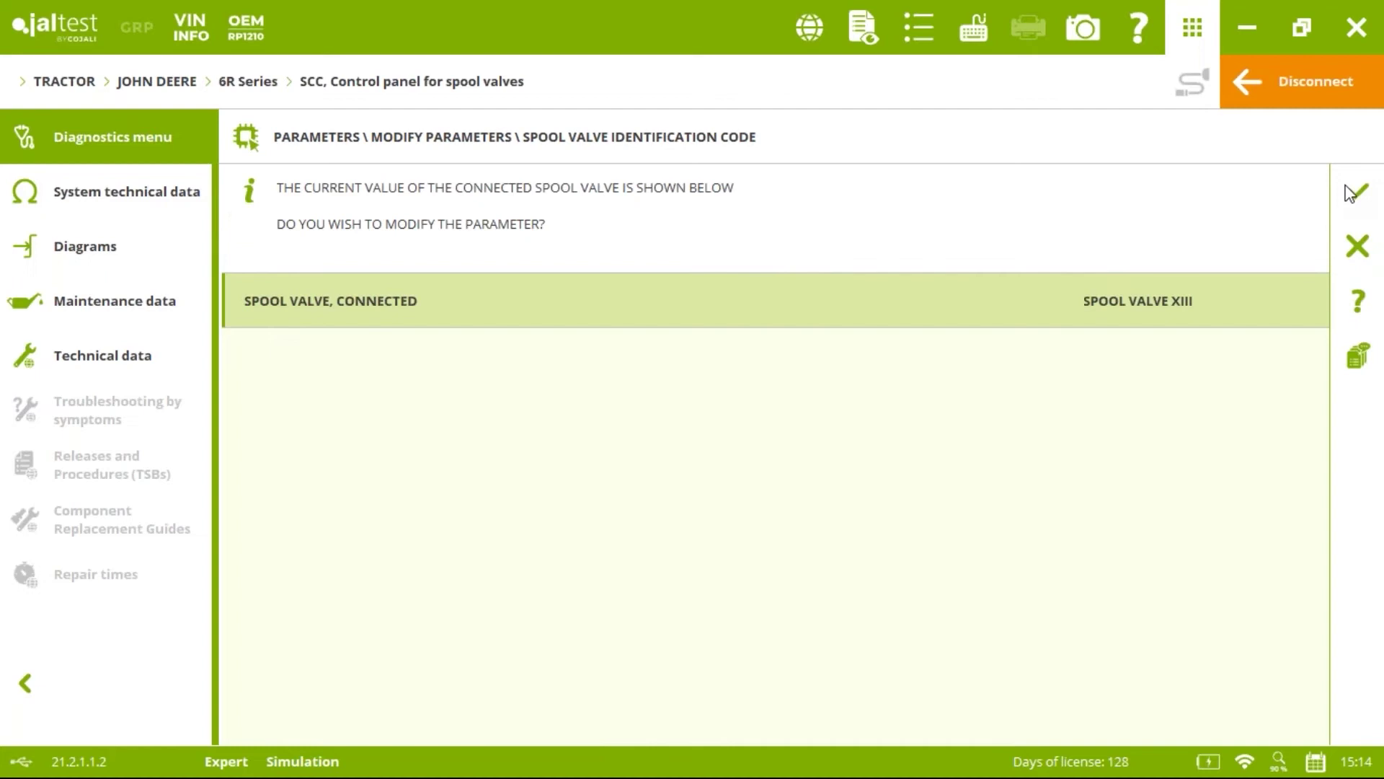
Assign the identification value SPOOL VALVE I to the connected spool valve and close the process.
click(1350, 193)
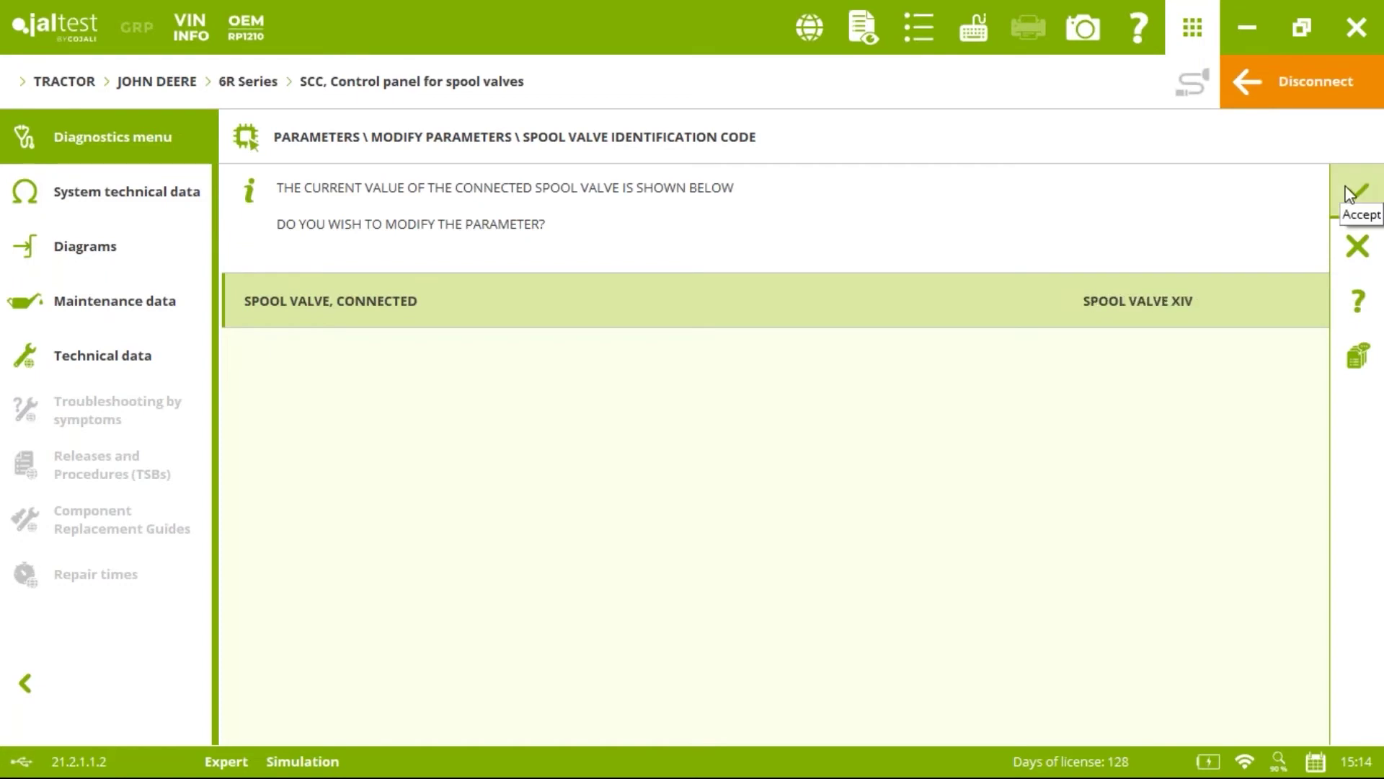
click(1347, 189)
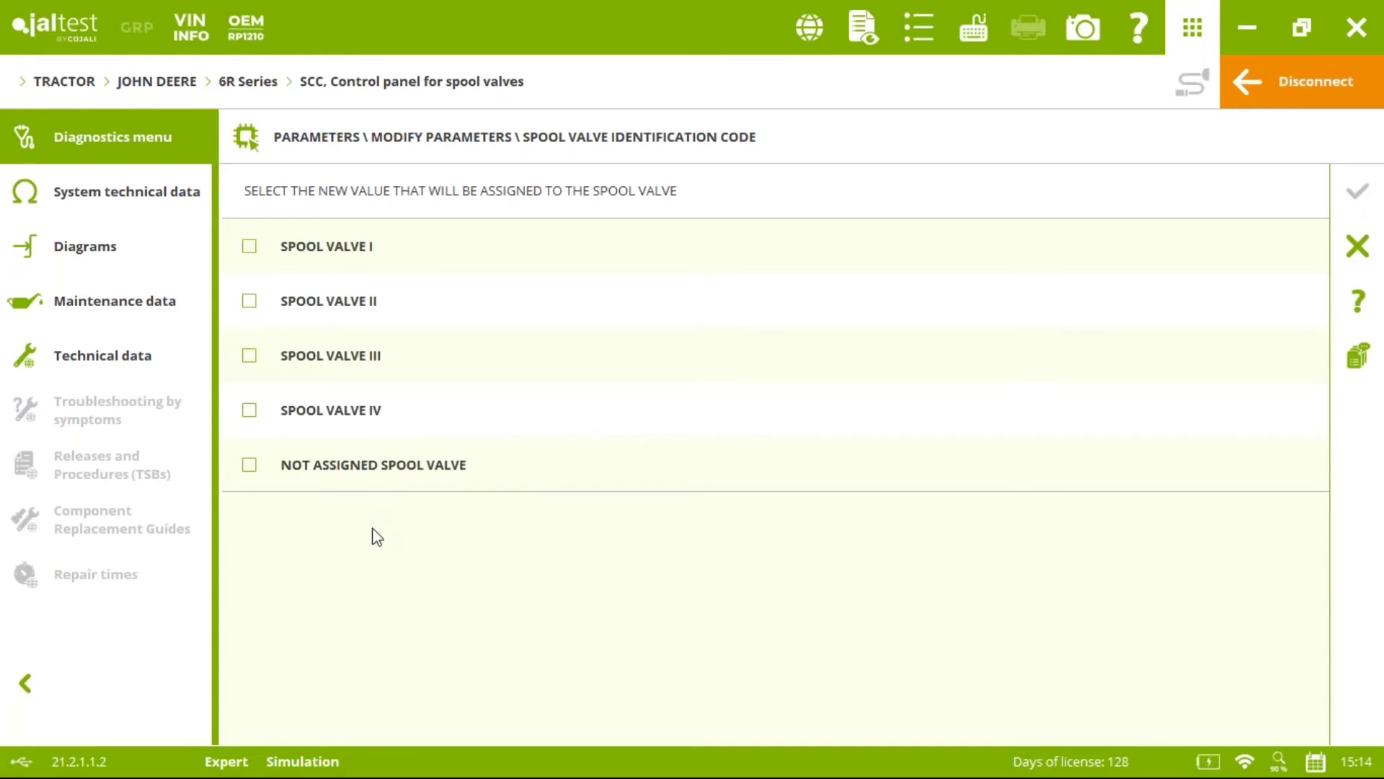
click(246, 245)
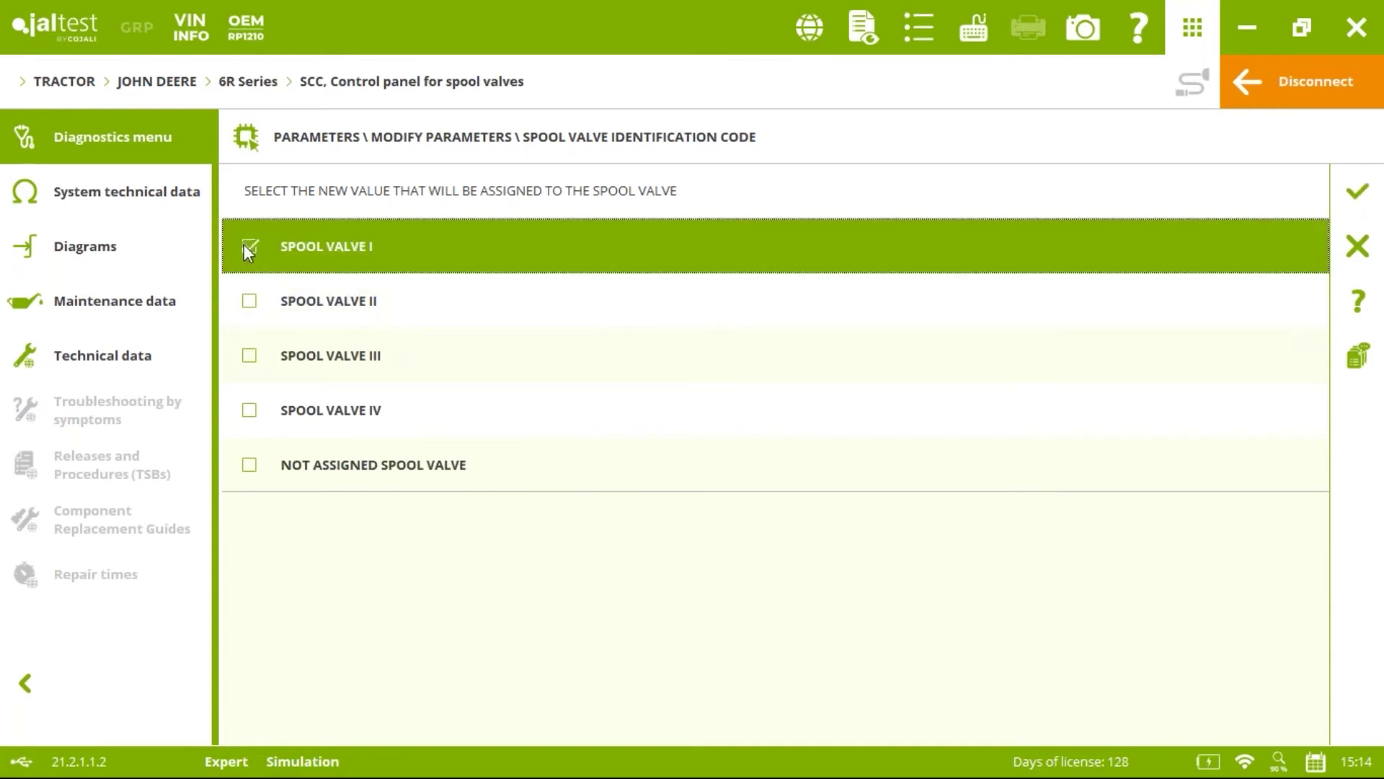
click(1370, 189)
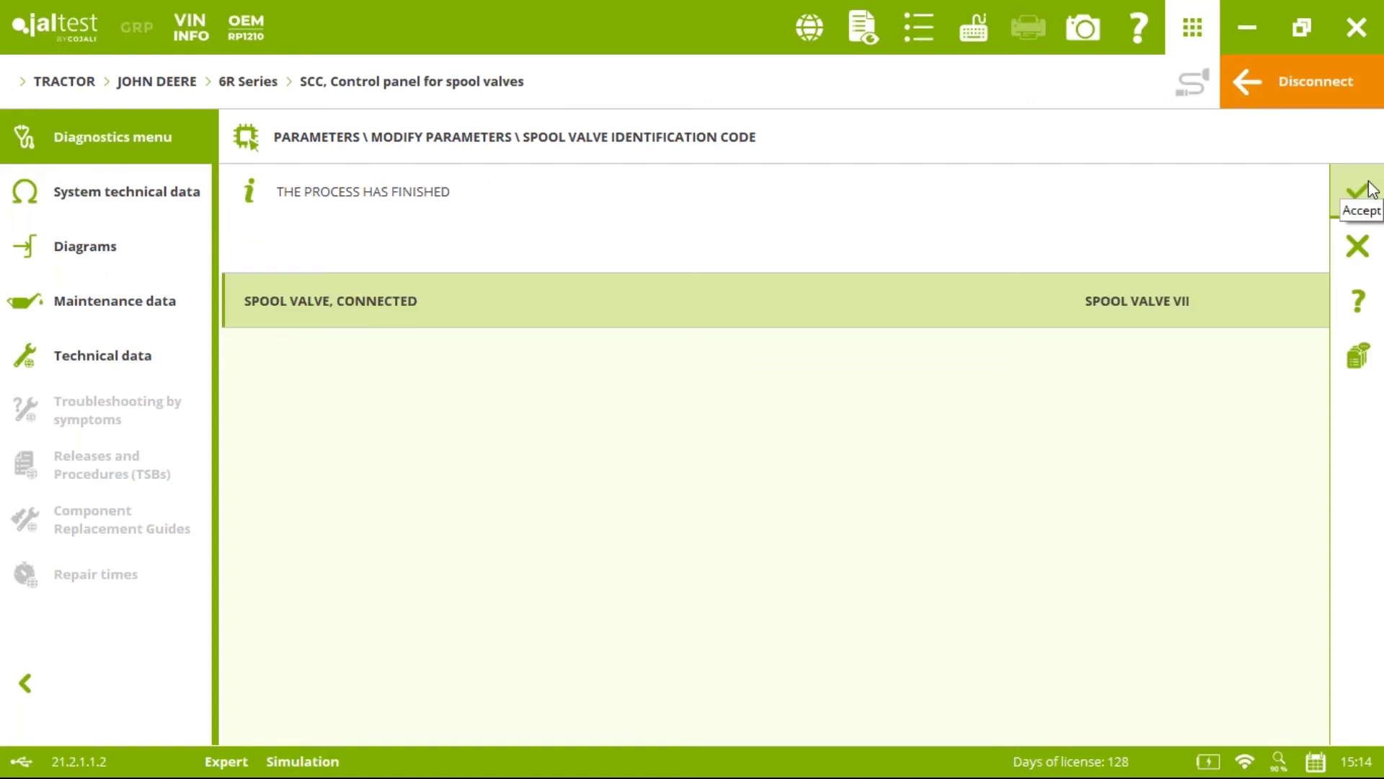
click(1369, 251)
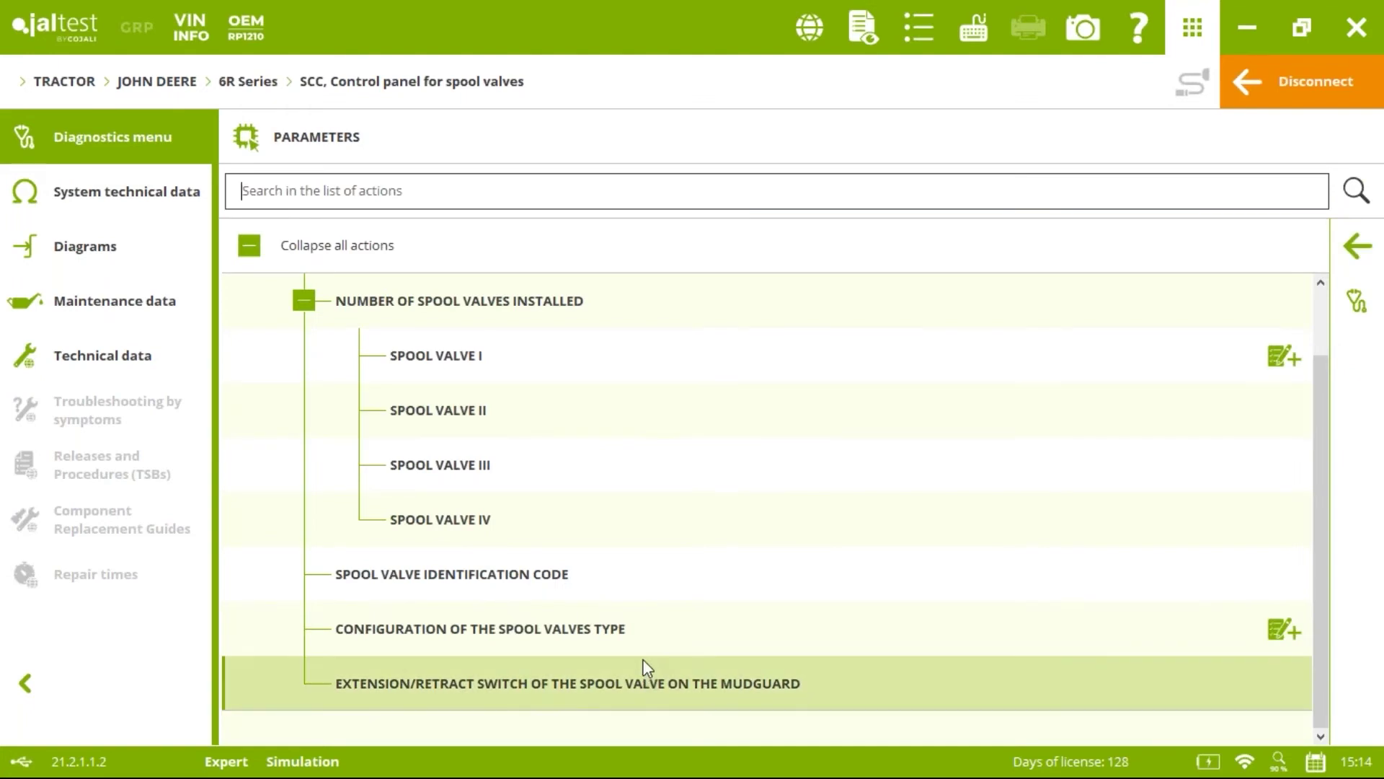
Configure the mudguard extension/retract switch of the spool valve as PRESENT under the Expert Mode terms, and disconnect from the control unit.
click(638, 697)
click(689, 418)
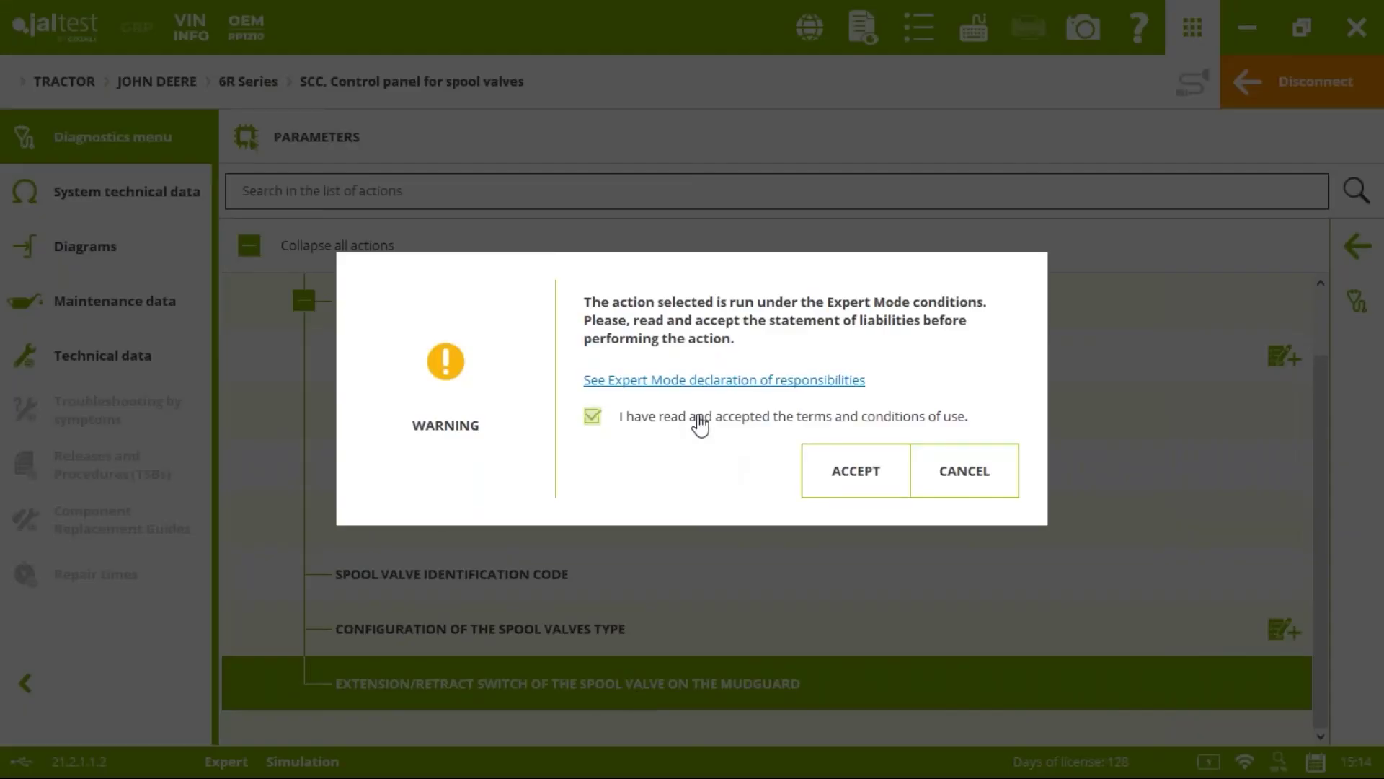
click(840, 481)
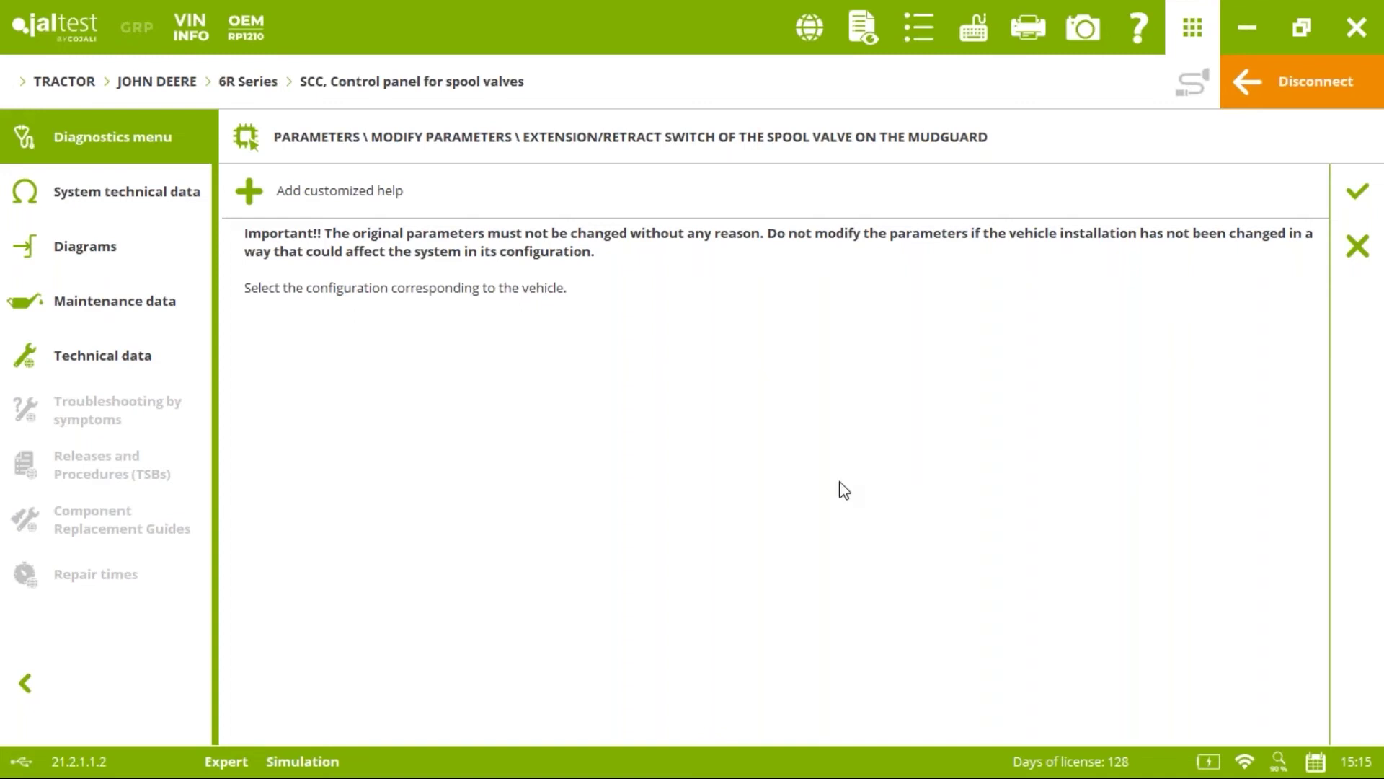
click(1358, 190)
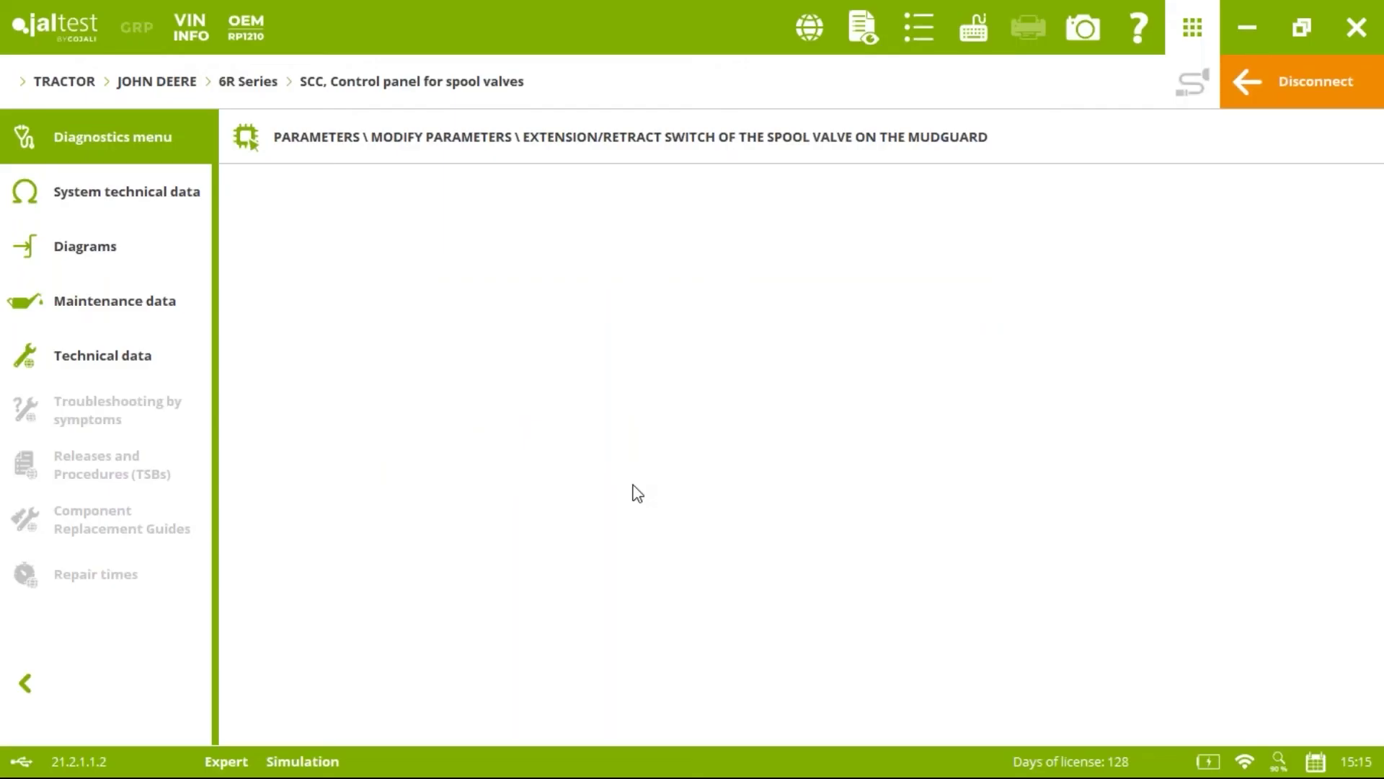
click(1348, 190)
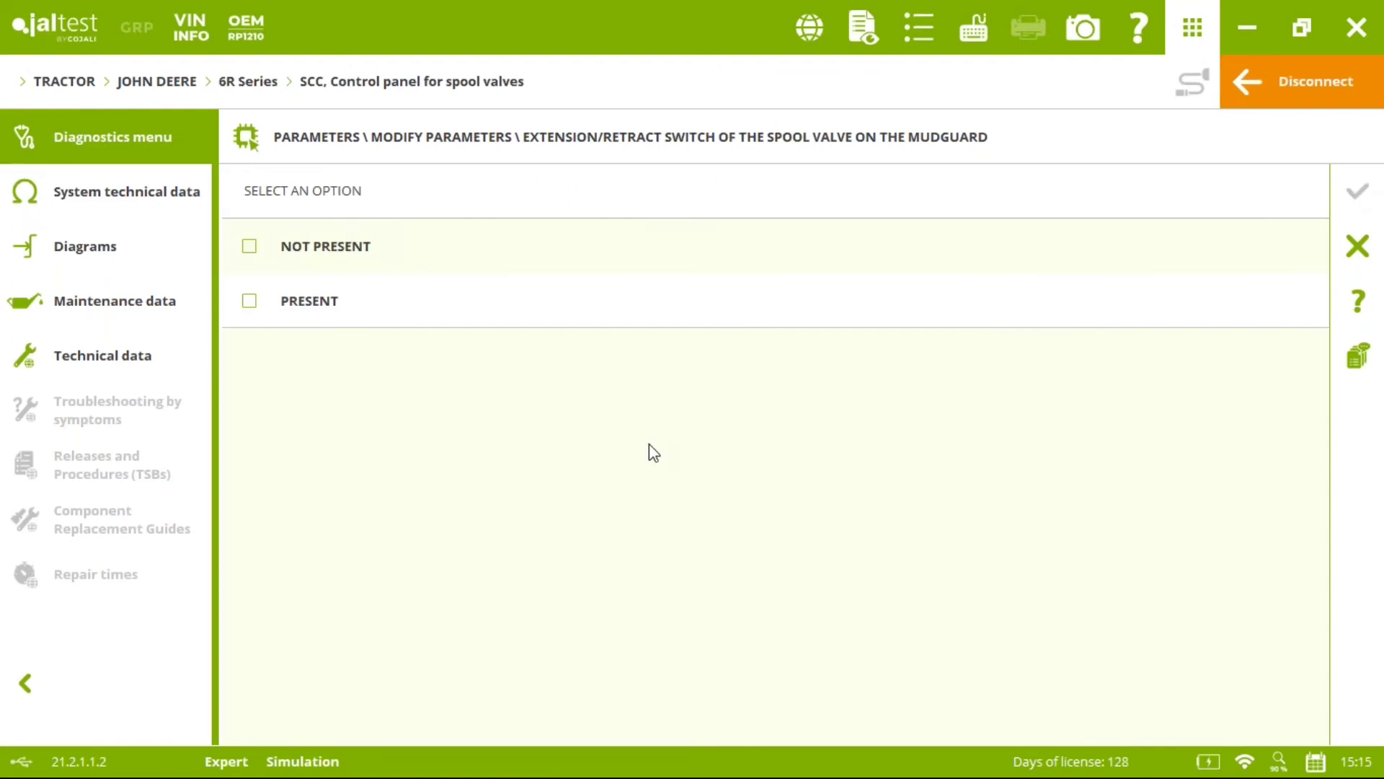
click(263, 306)
click(1351, 189)
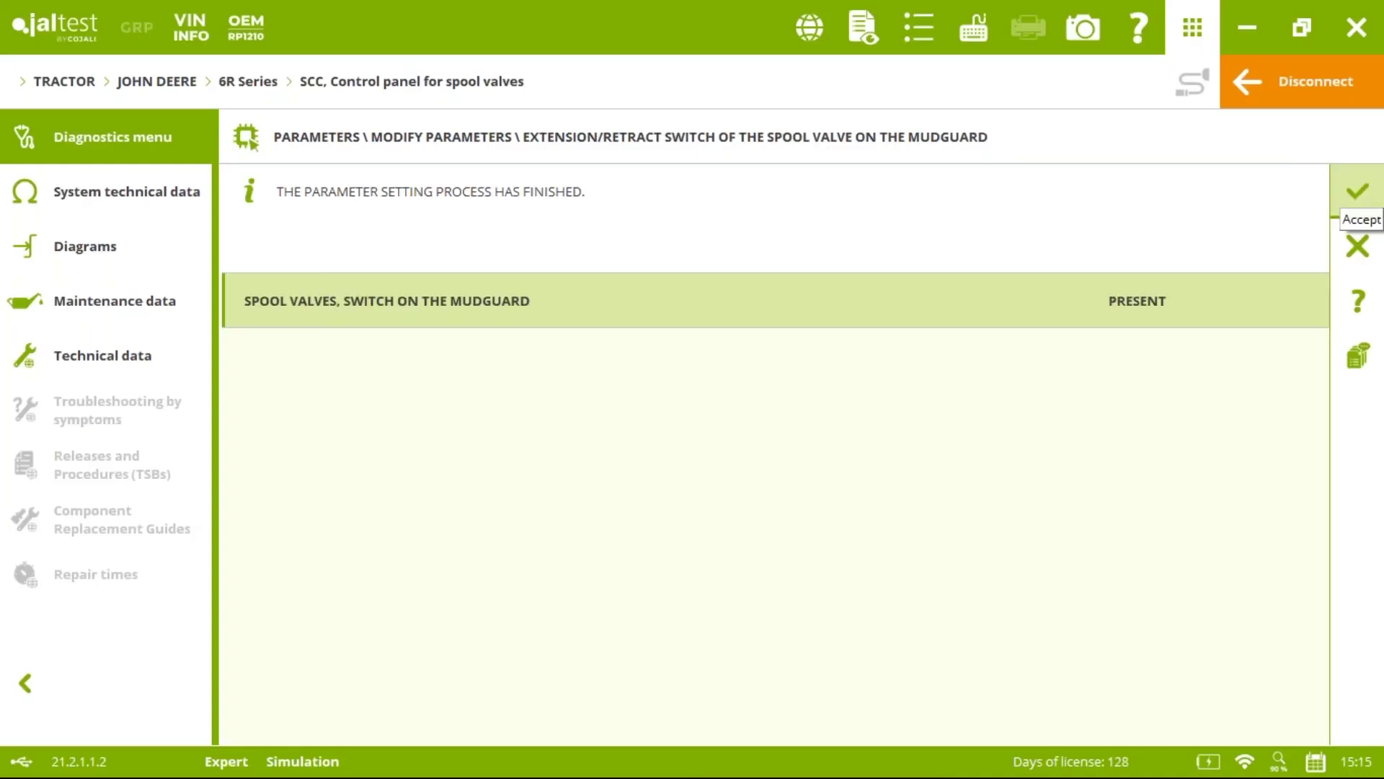
click(1354, 191)
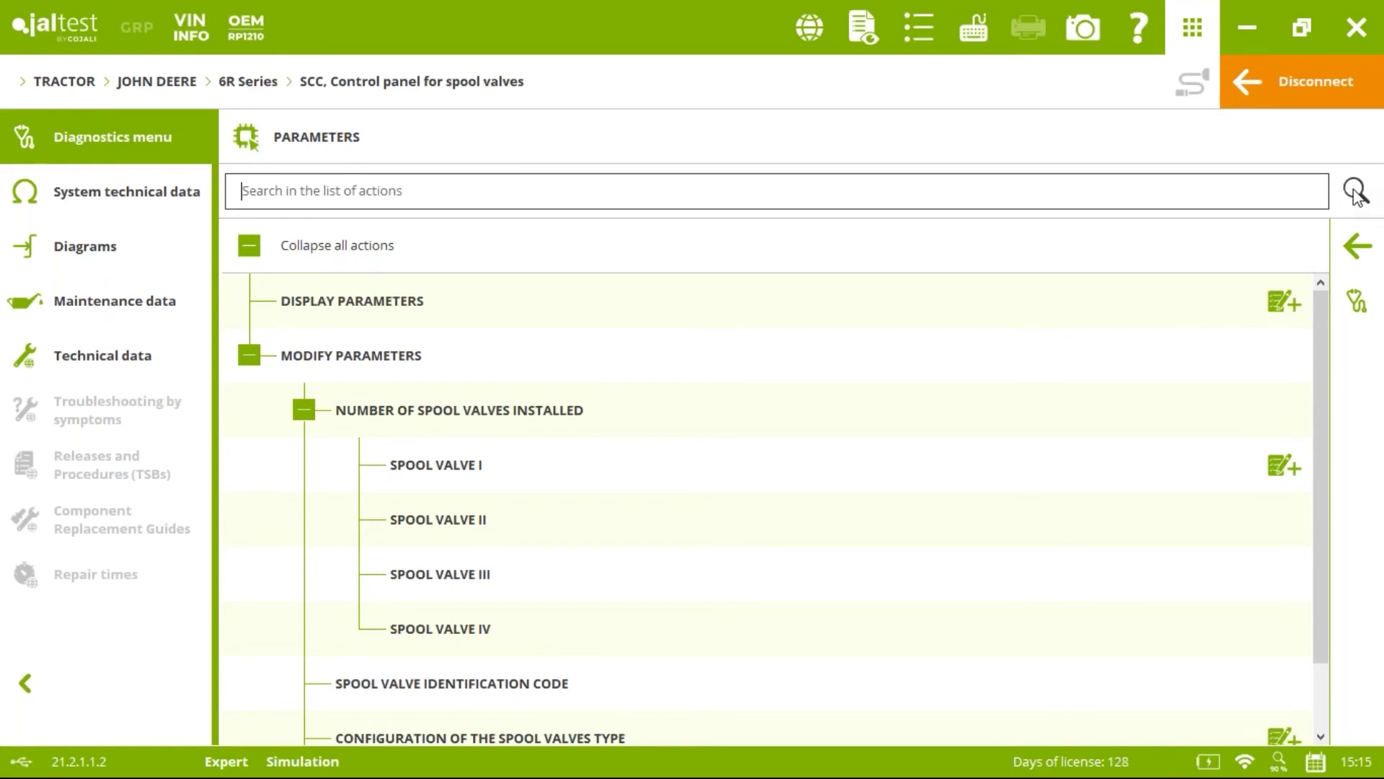
click(1302, 90)
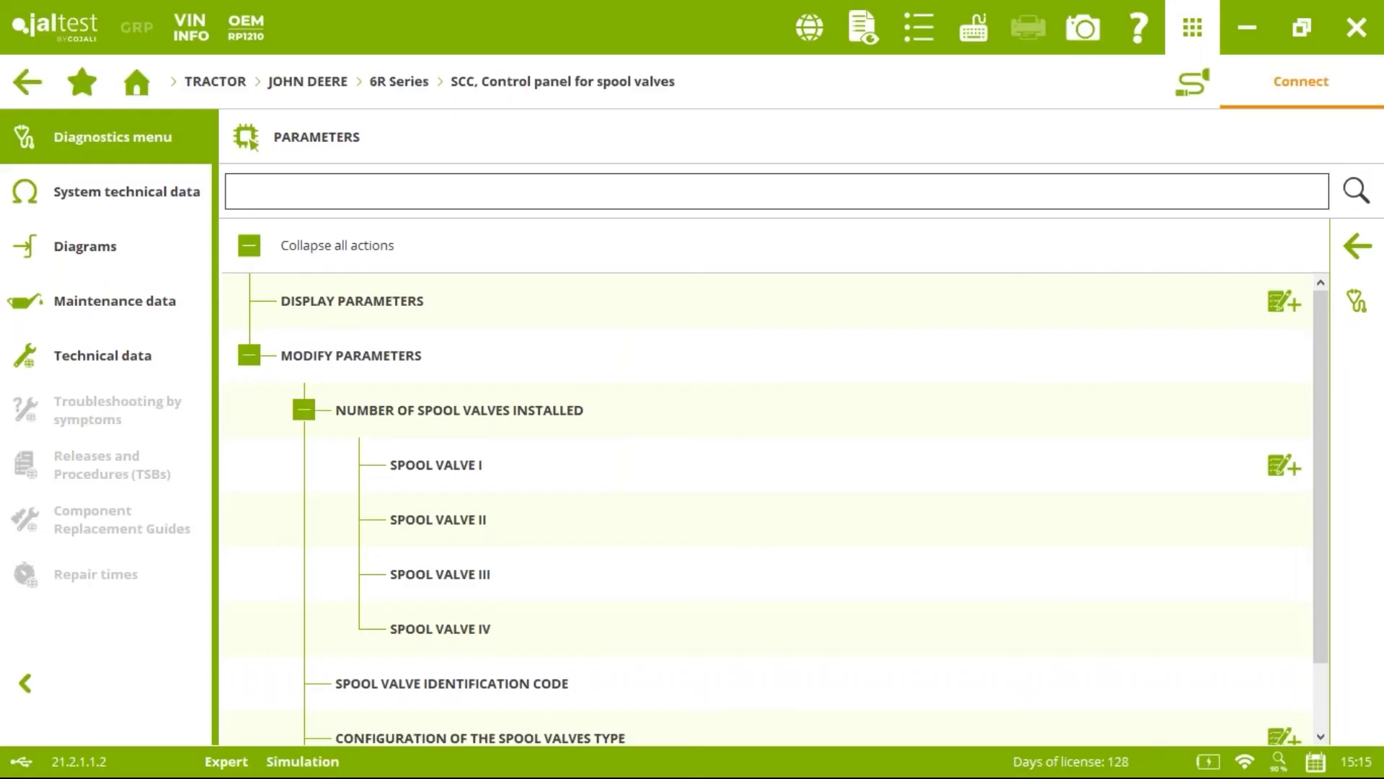
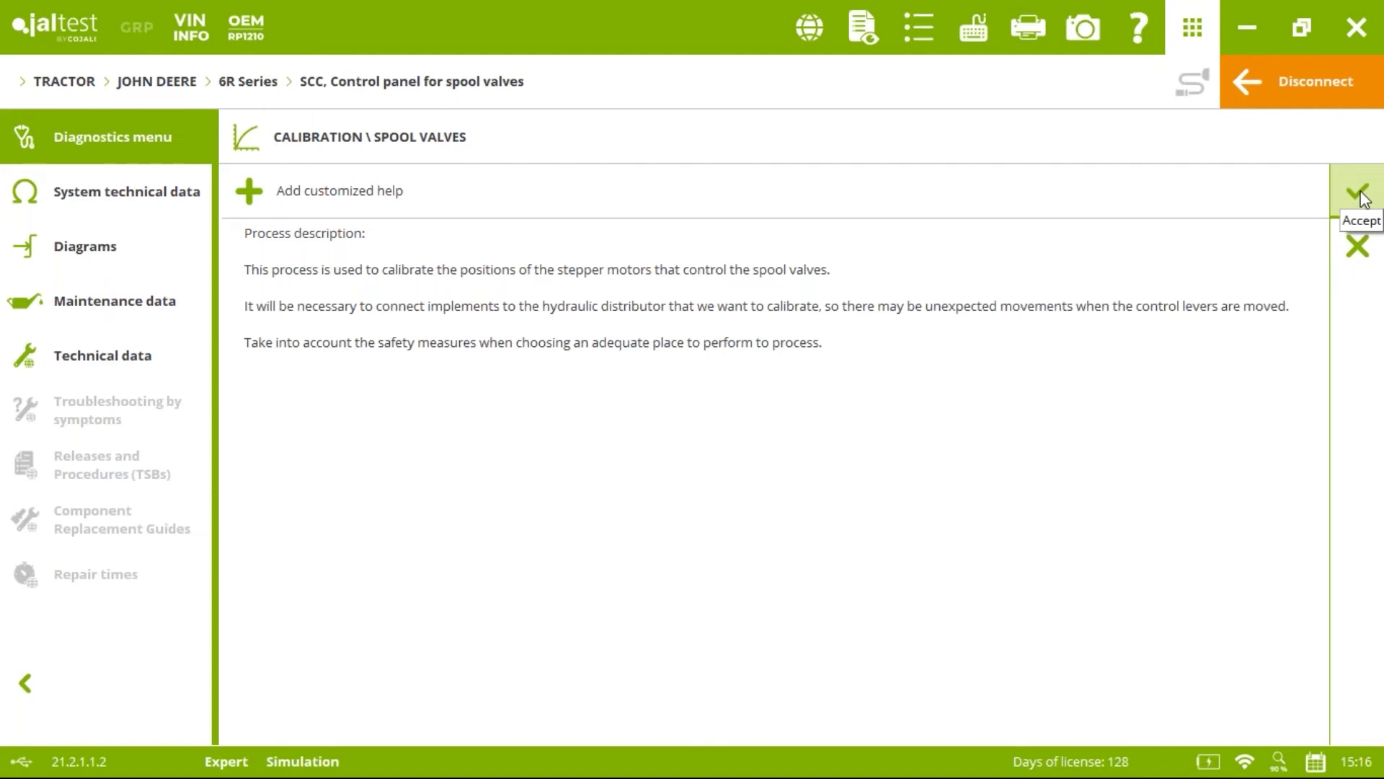
Start the spool valve calibration process, accepting its description, the configuration data and the initial conditions.
click(1363, 199)
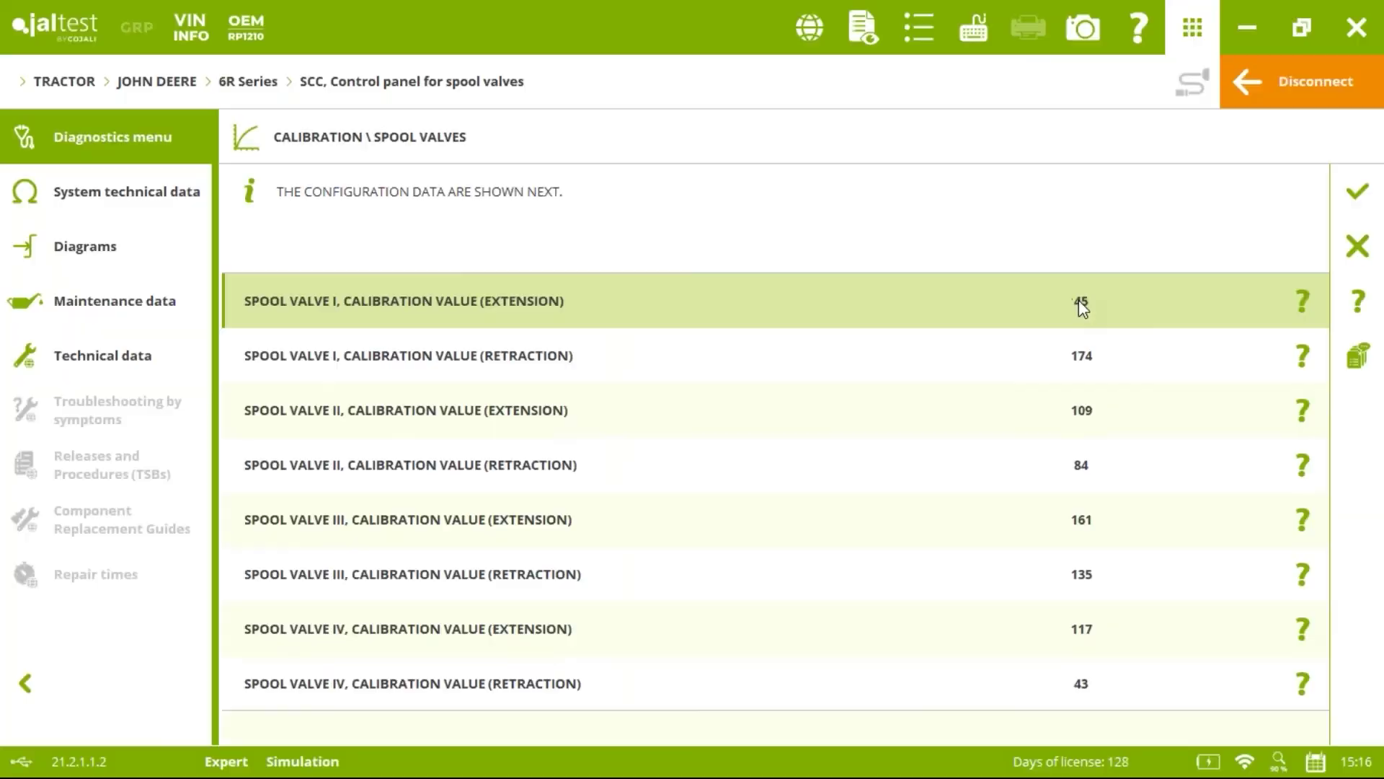
click(1374, 193)
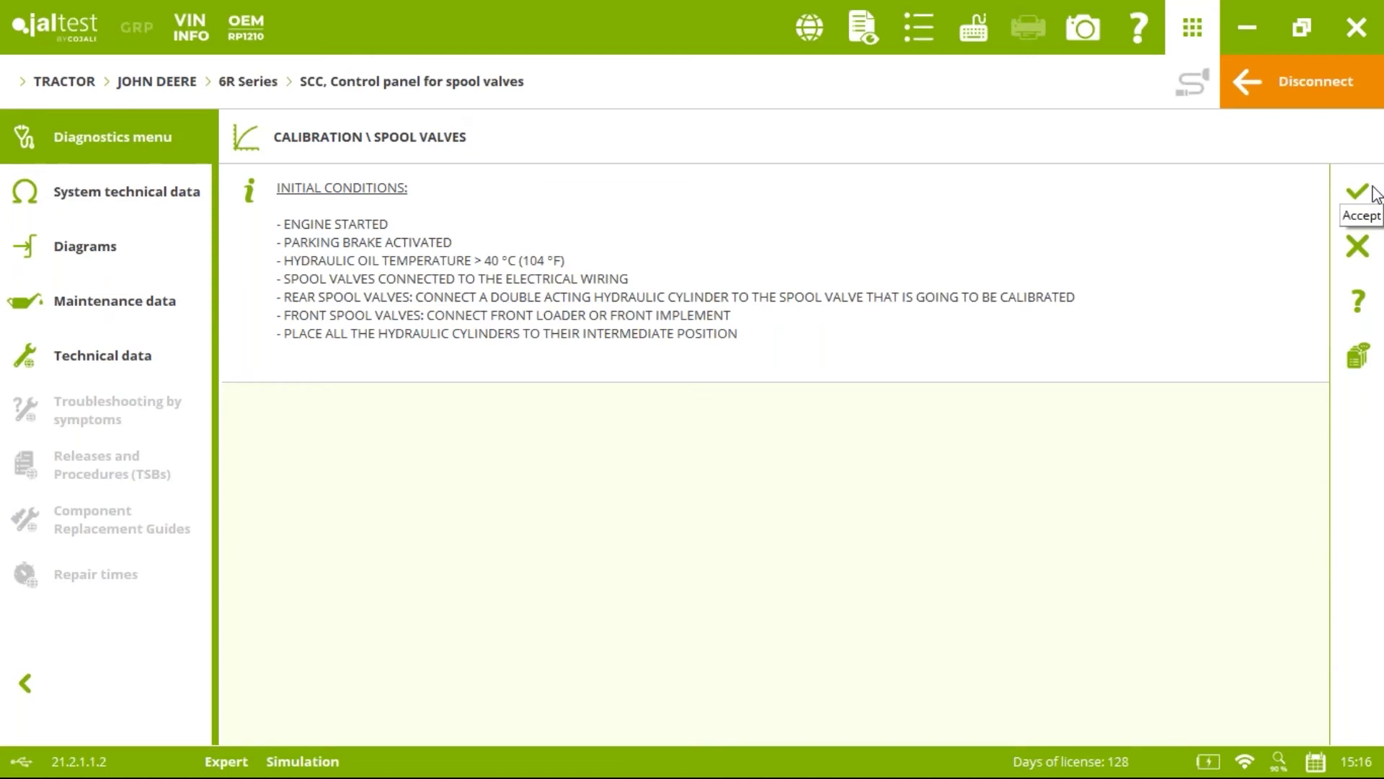
click(1375, 193)
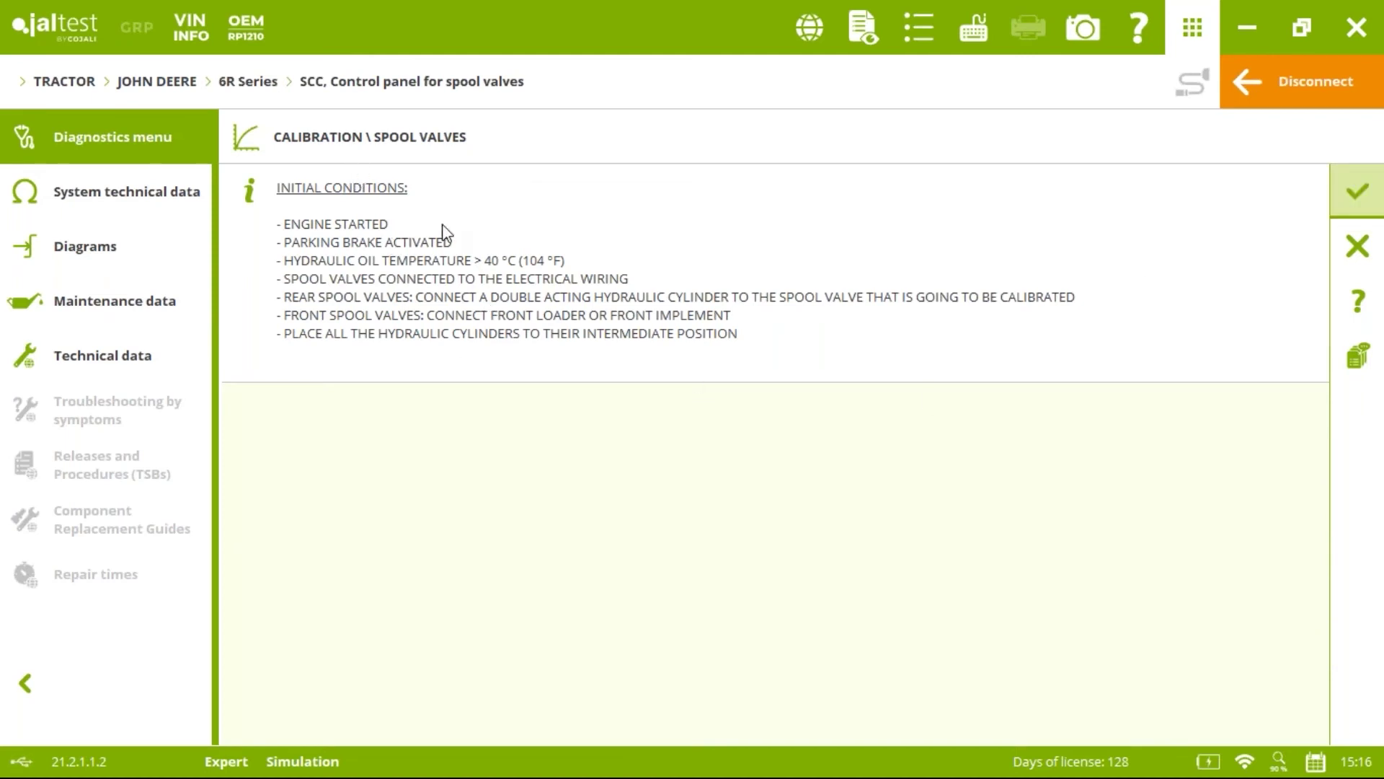
click(1358, 211)
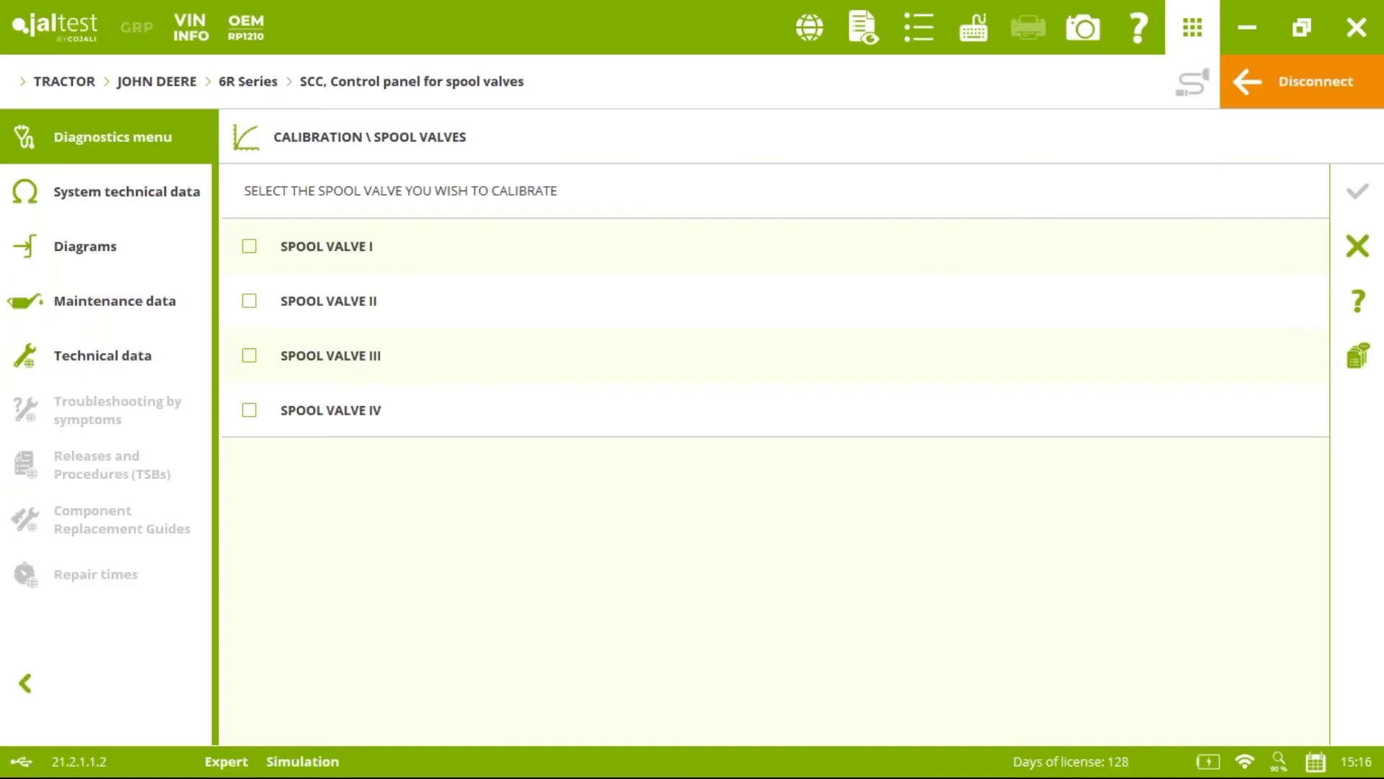
Calibrate SPOOL VALVE I, close the calibration process and disconnect from the control unit.
click(297, 254)
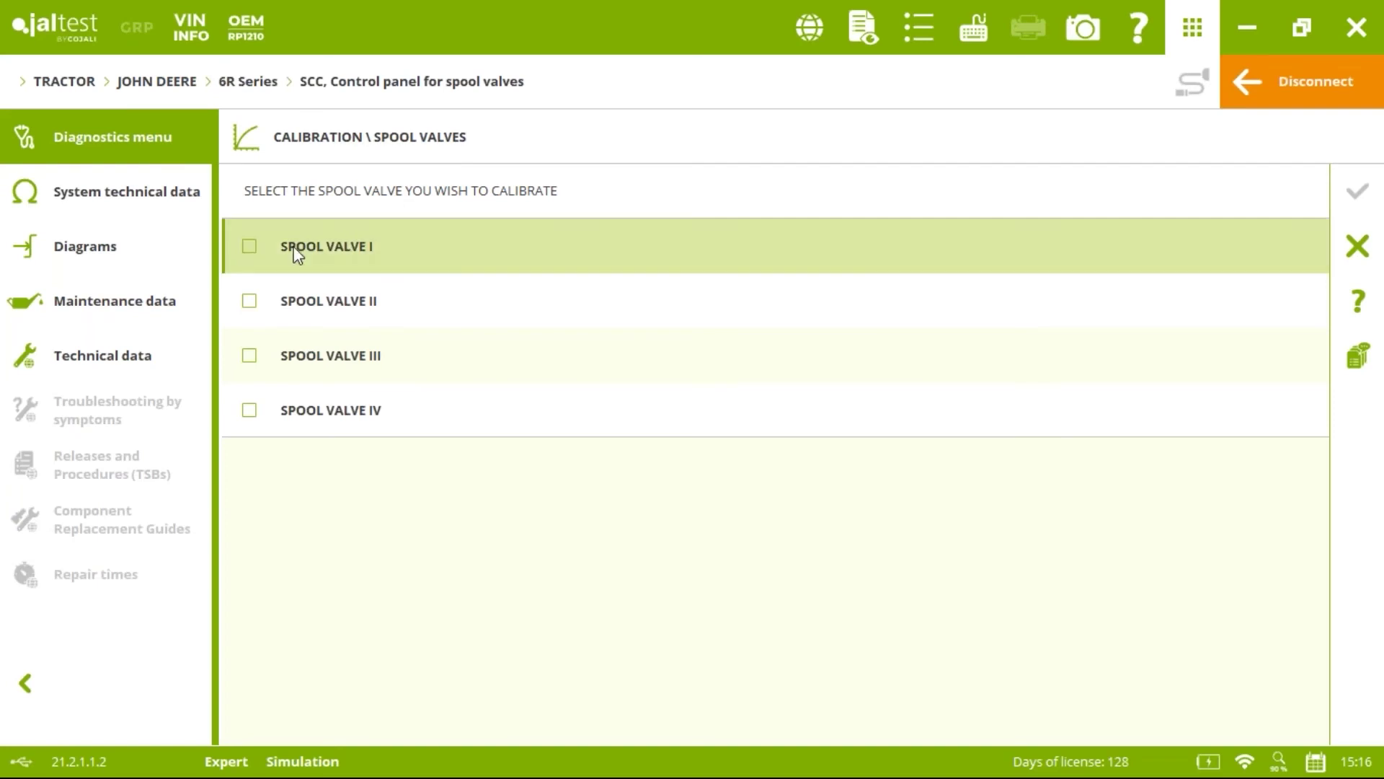
click(250, 249)
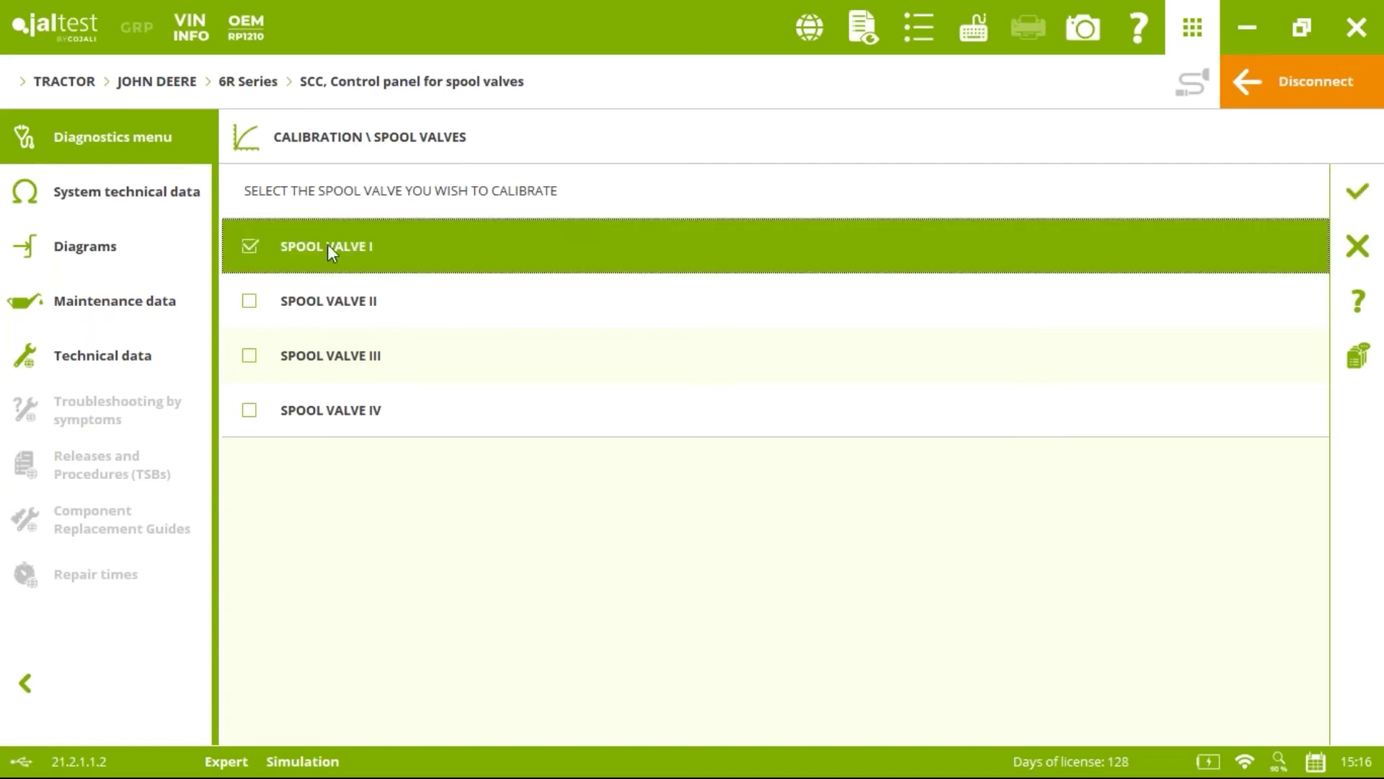
click(1342, 190)
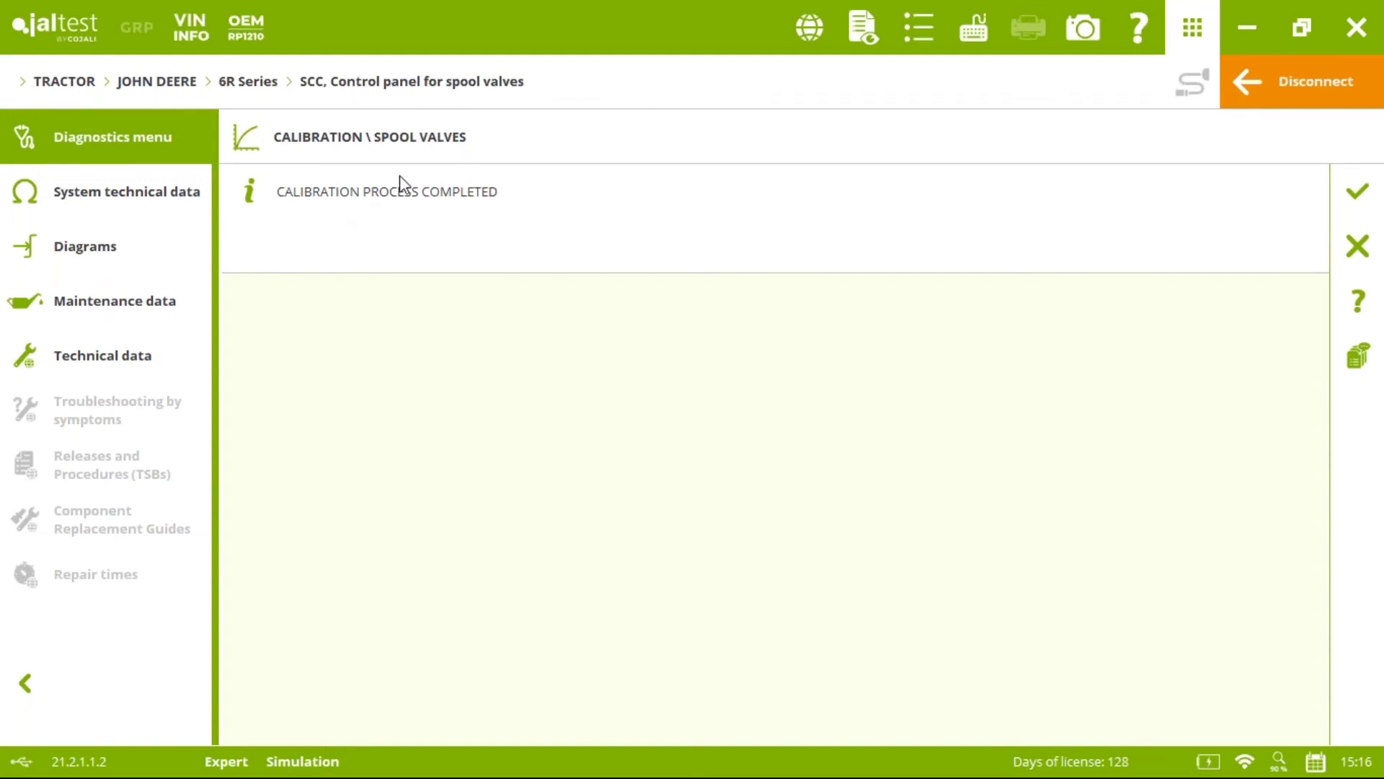
click(1372, 204)
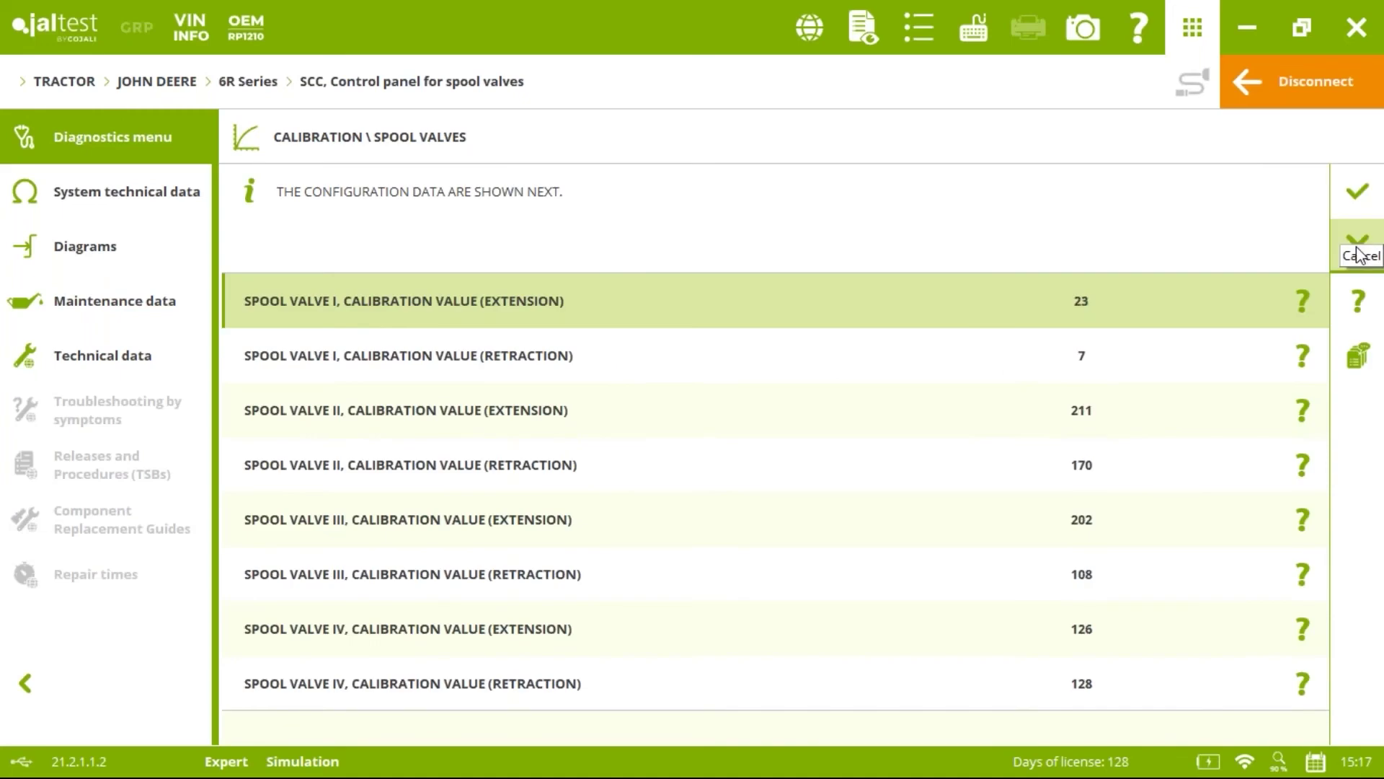
click(1358, 251)
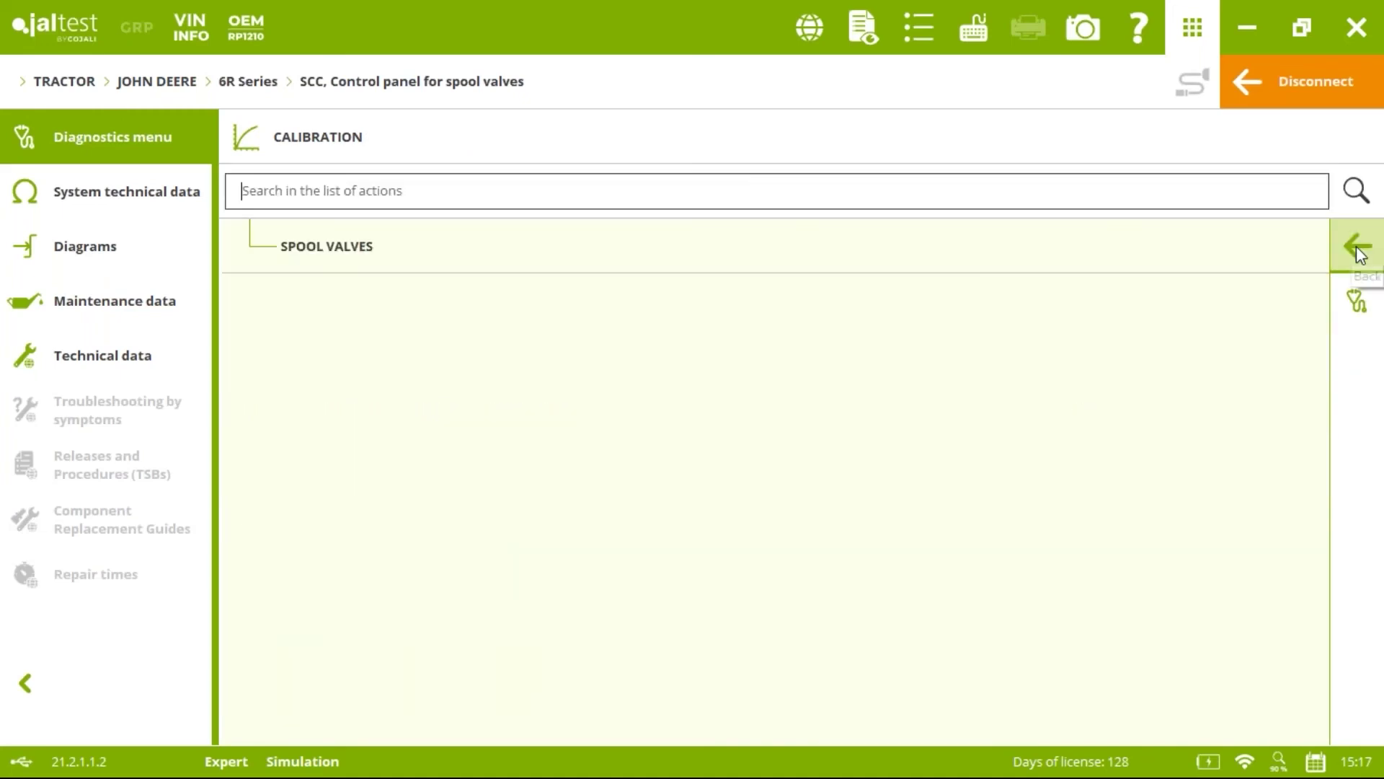
click(1309, 78)
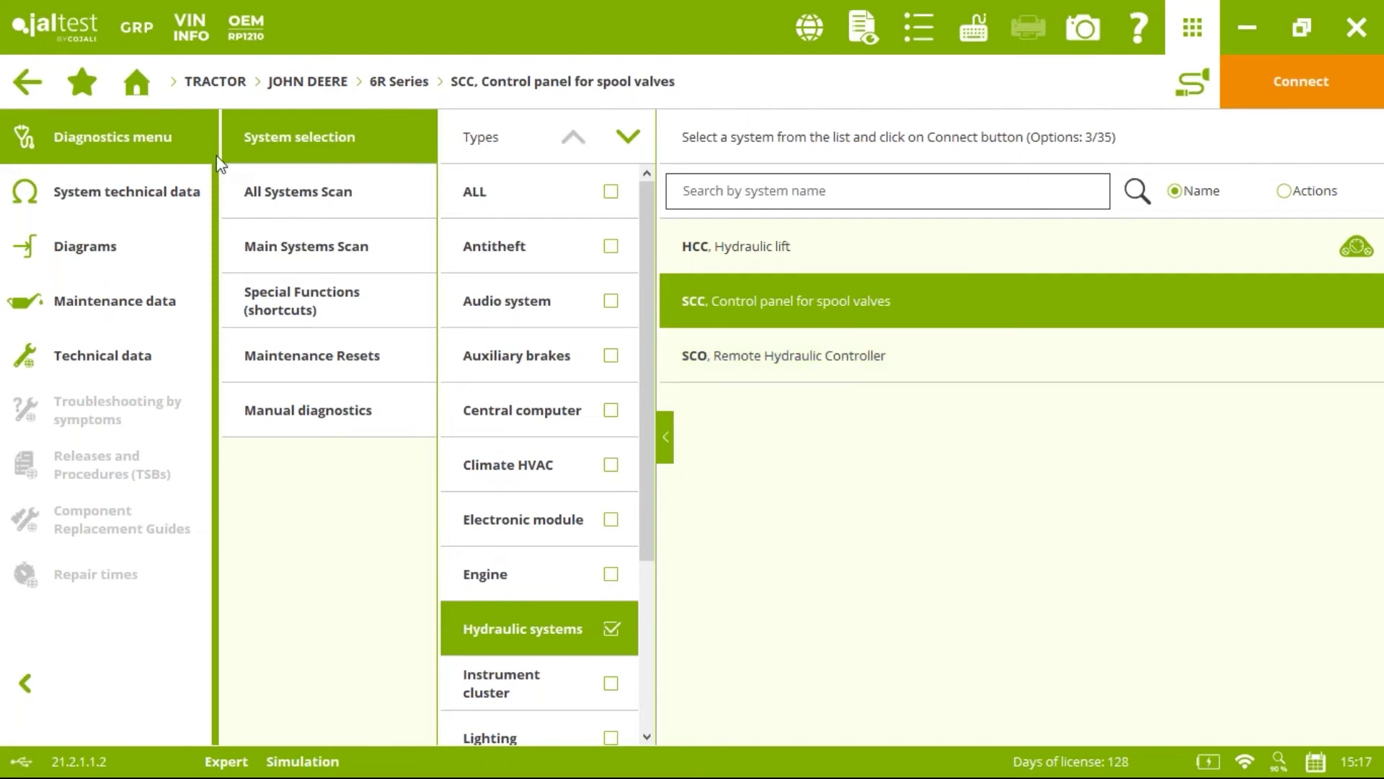
Look up the Hydraulic System services of the general 24 h maintenance interval for engine type 6068R (Level 33) - Final Tier 4.
click(150, 300)
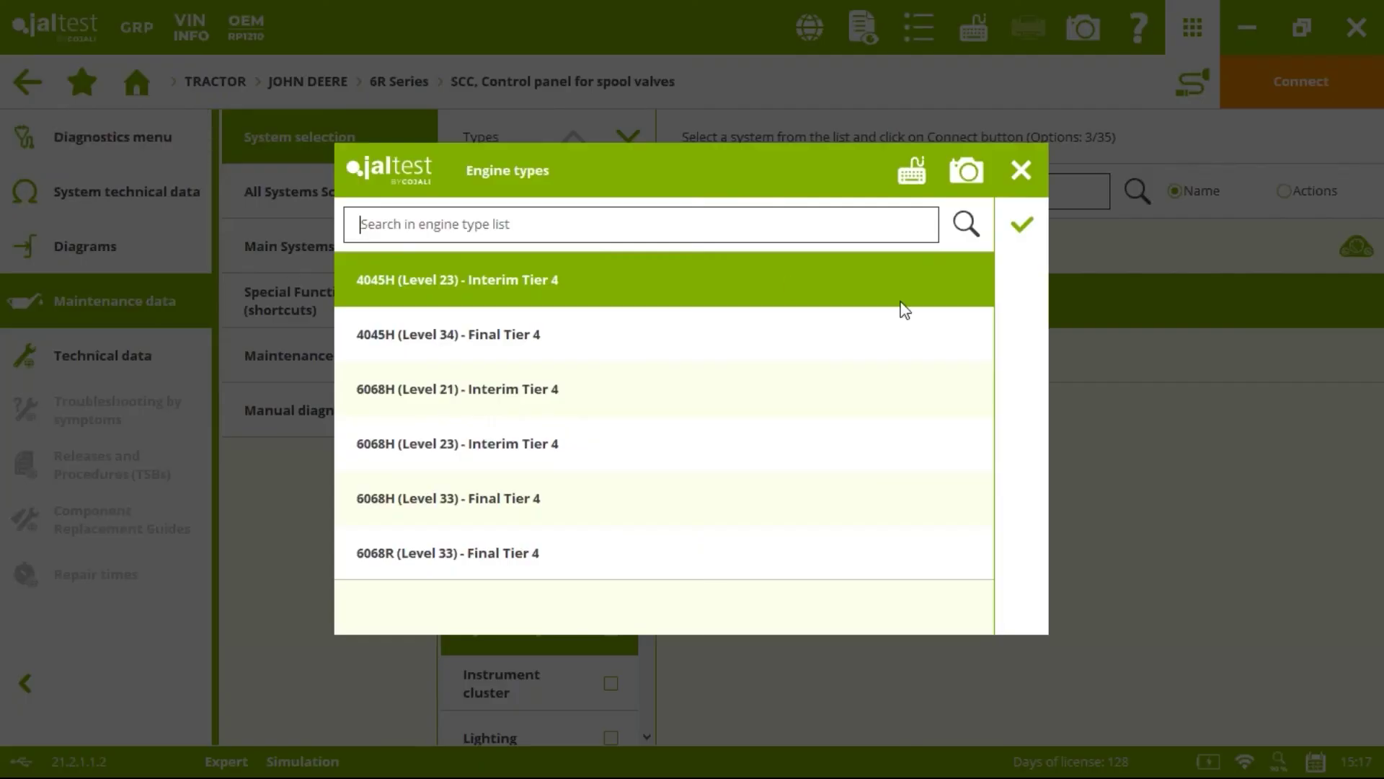
click(519, 566)
click(1039, 219)
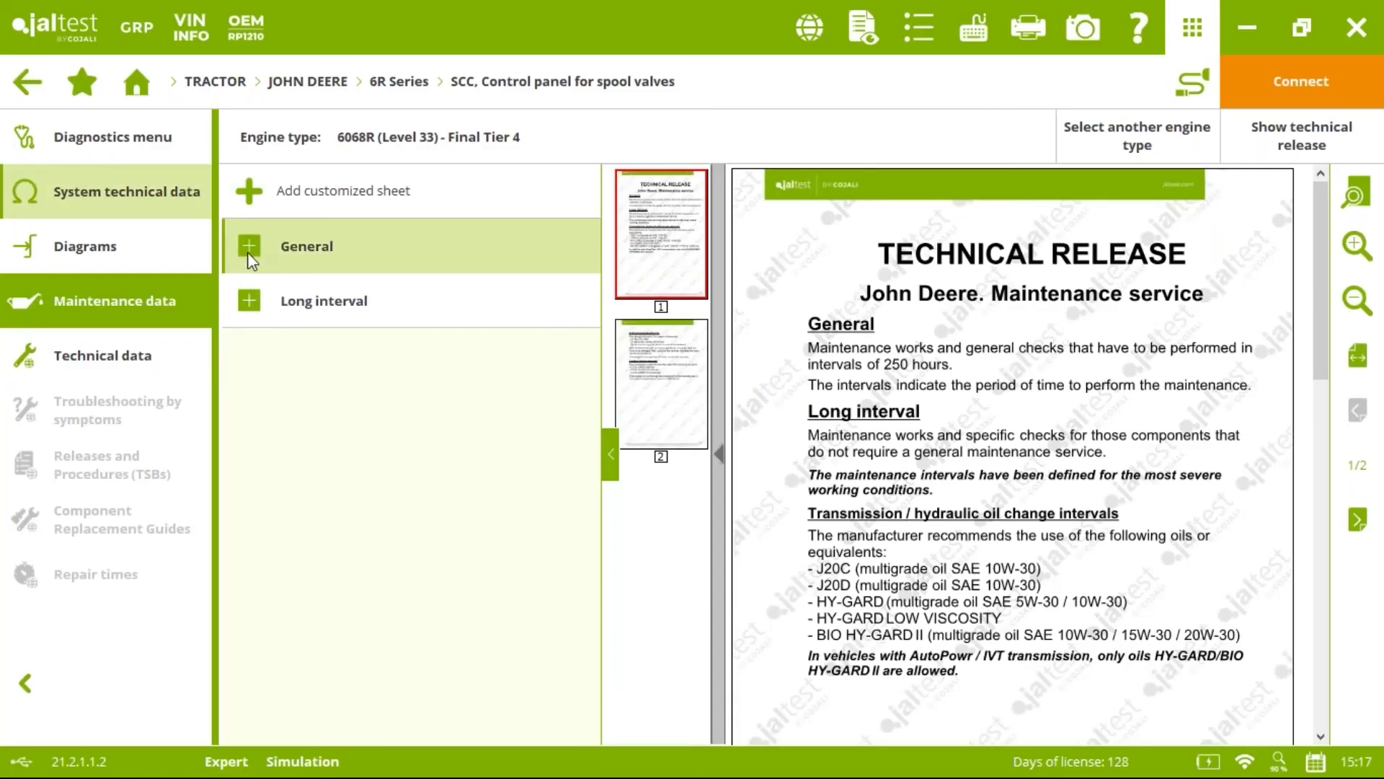
click(249, 252)
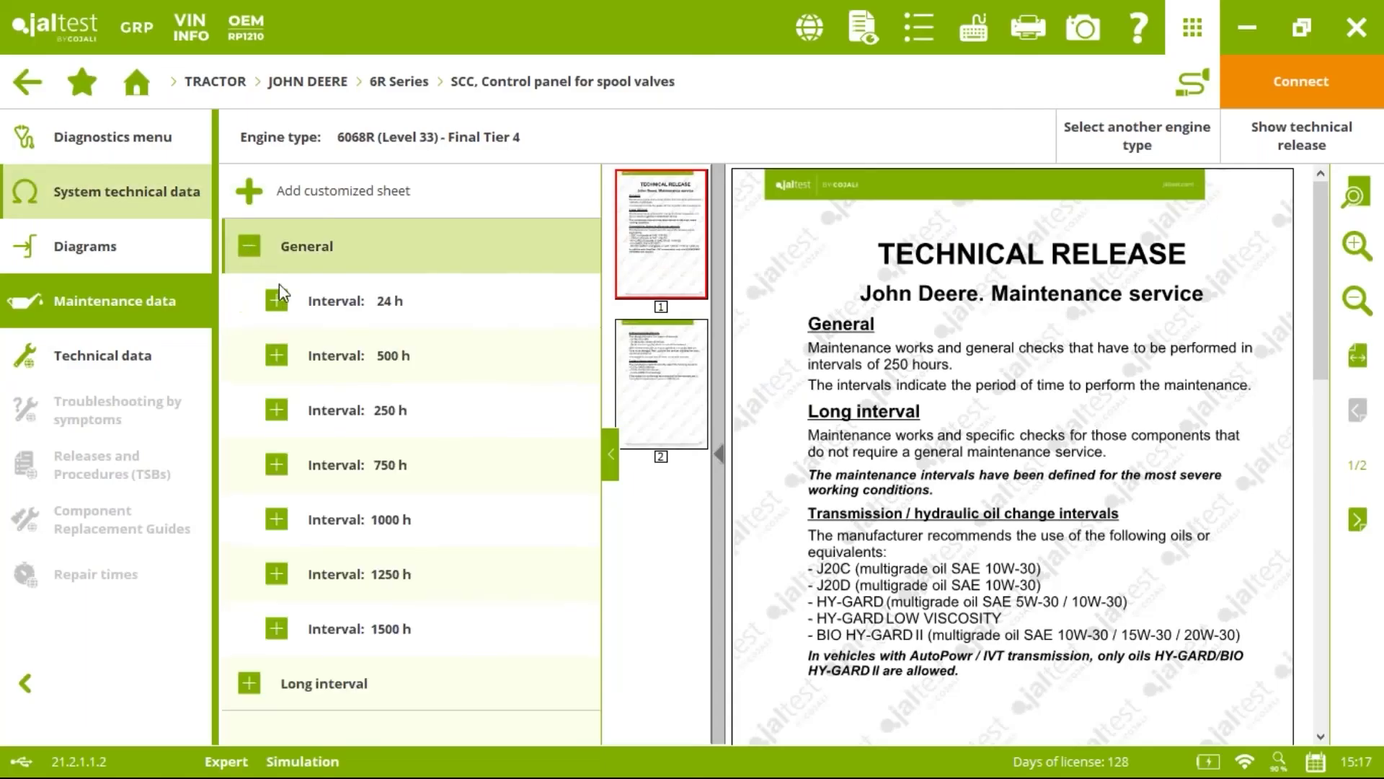
click(278, 296)
click(421, 464)
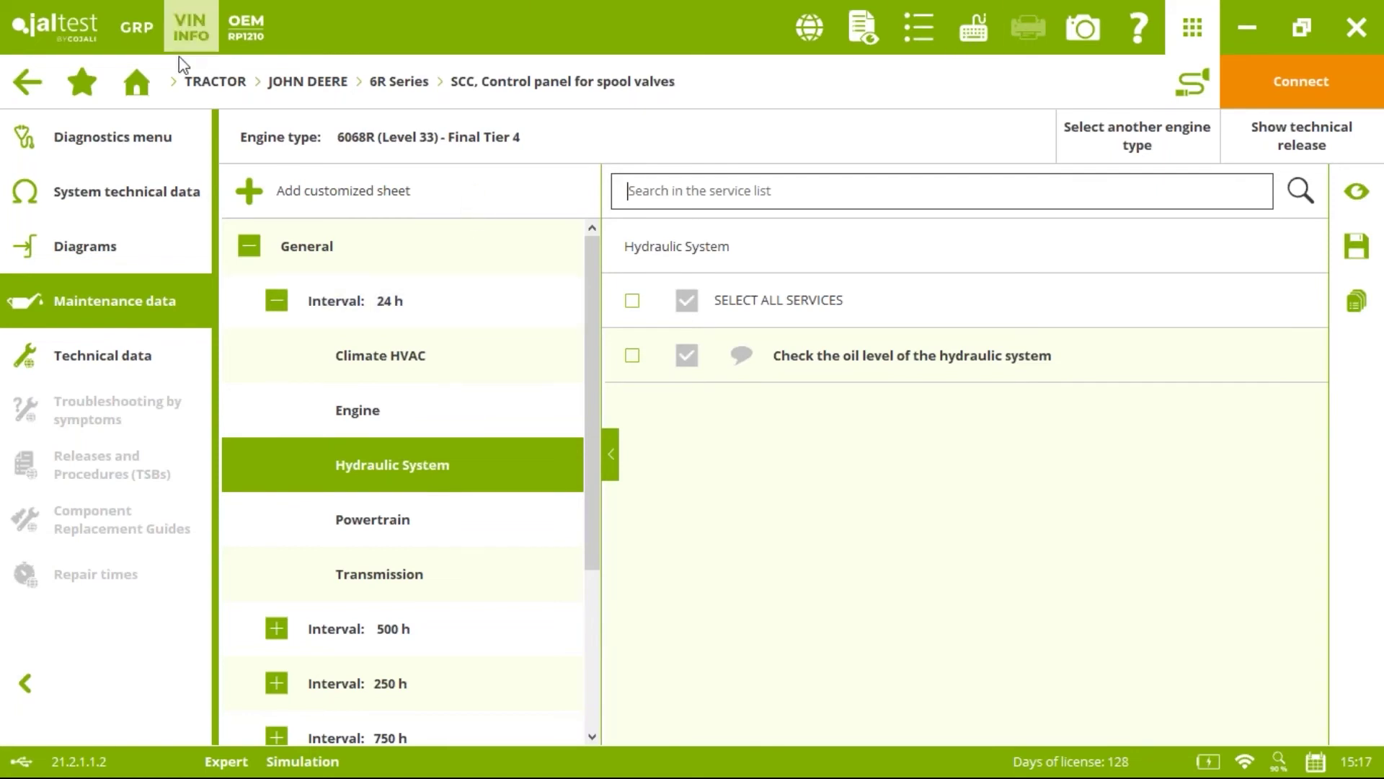
Switch the tractor to CASE iH, Magnum Series, model Magnum CVT (250, 280, 310, 340, 380), engine Final Tier 4 / Stage IV.
click(133, 152)
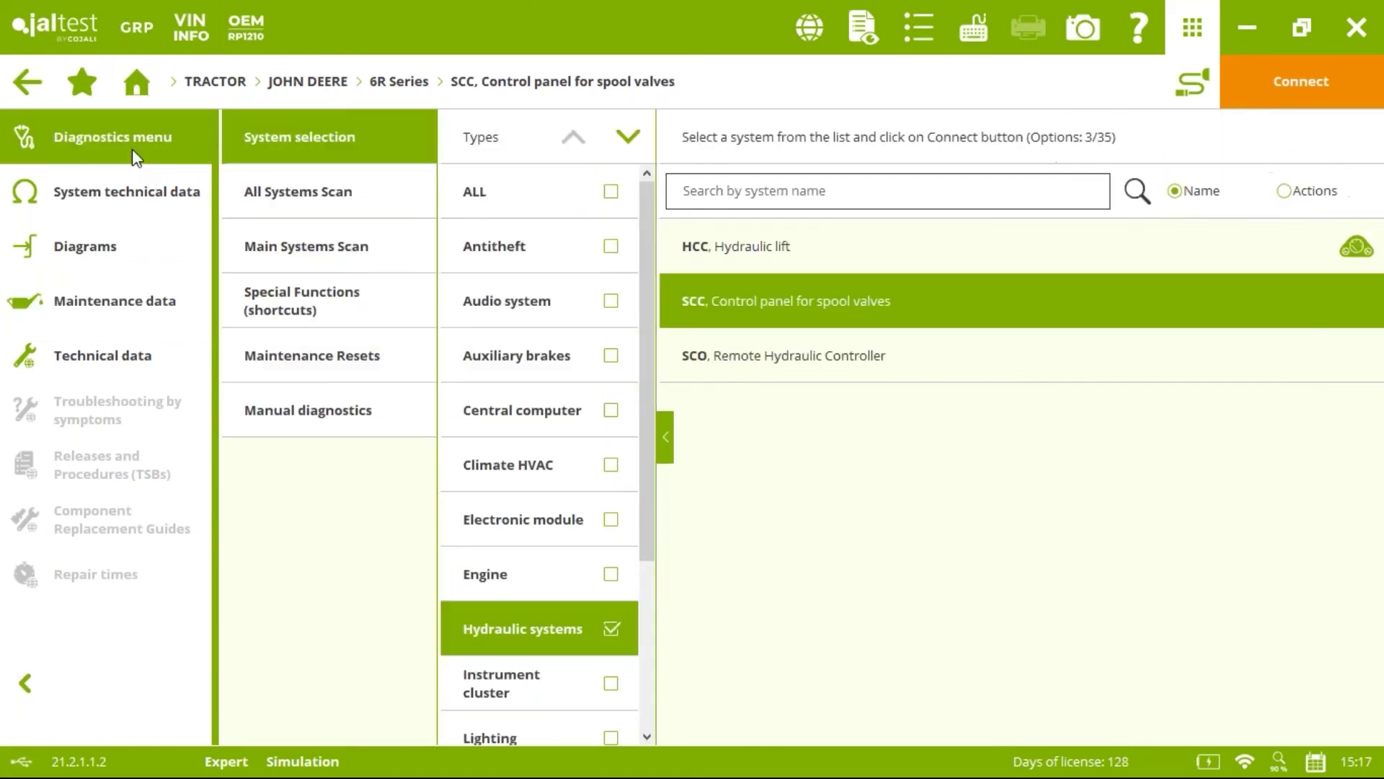
click(238, 90)
click(979, 458)
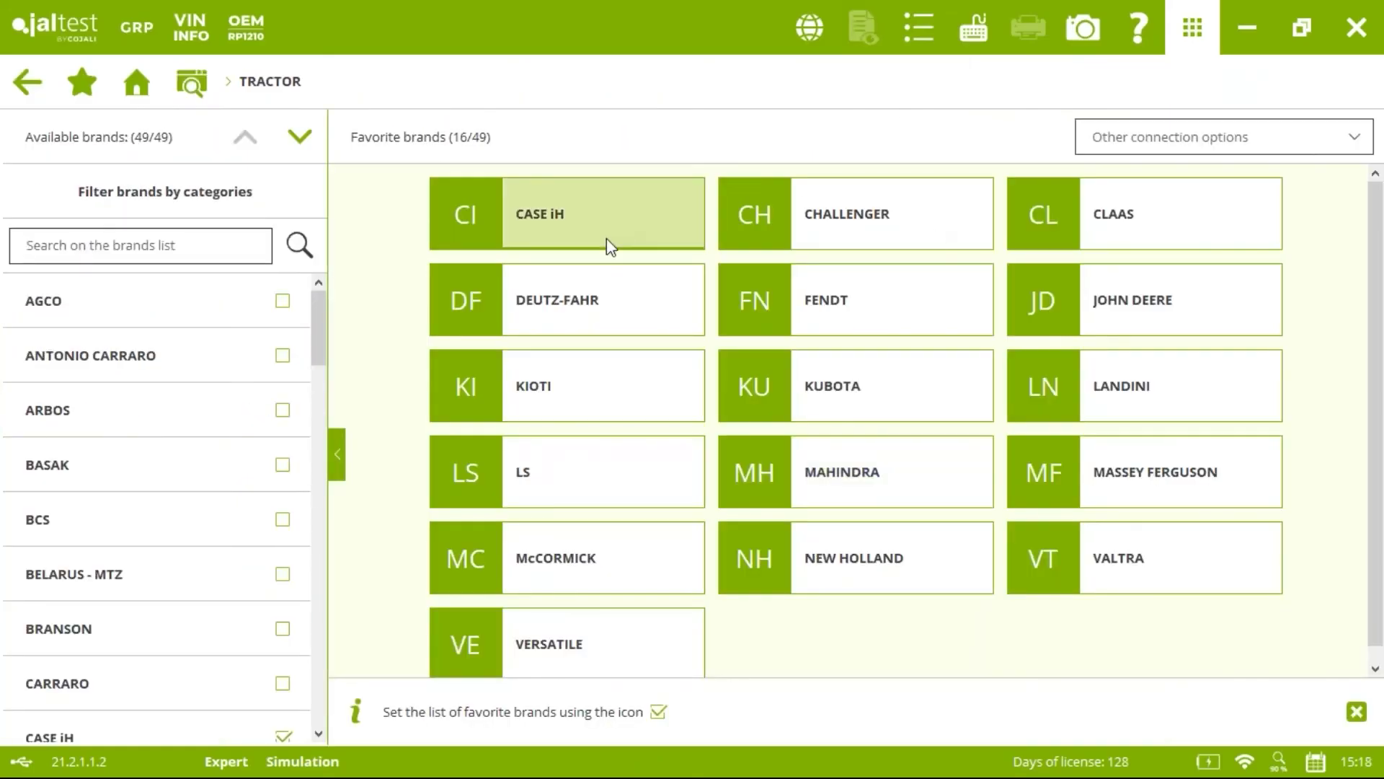
click(608, 242)
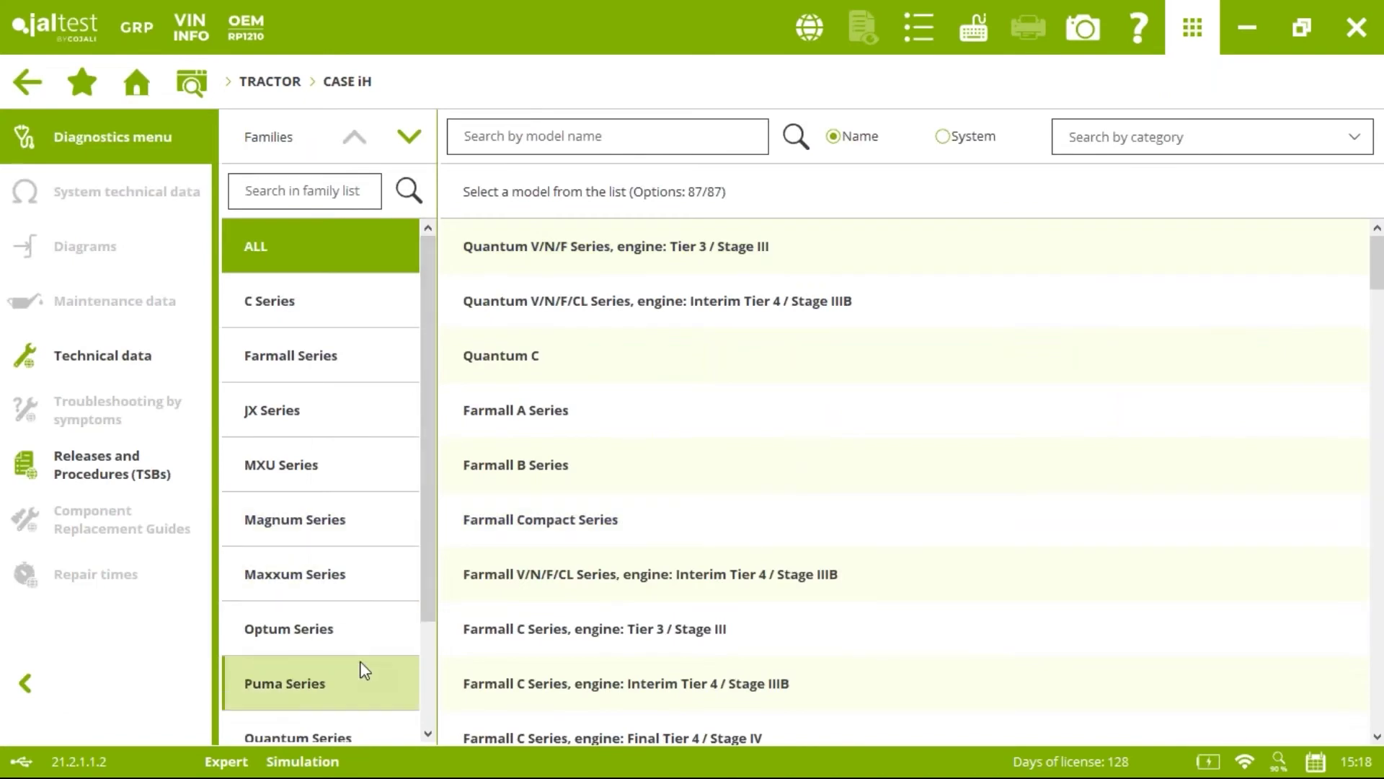
scroll(423, 641, down, 2)
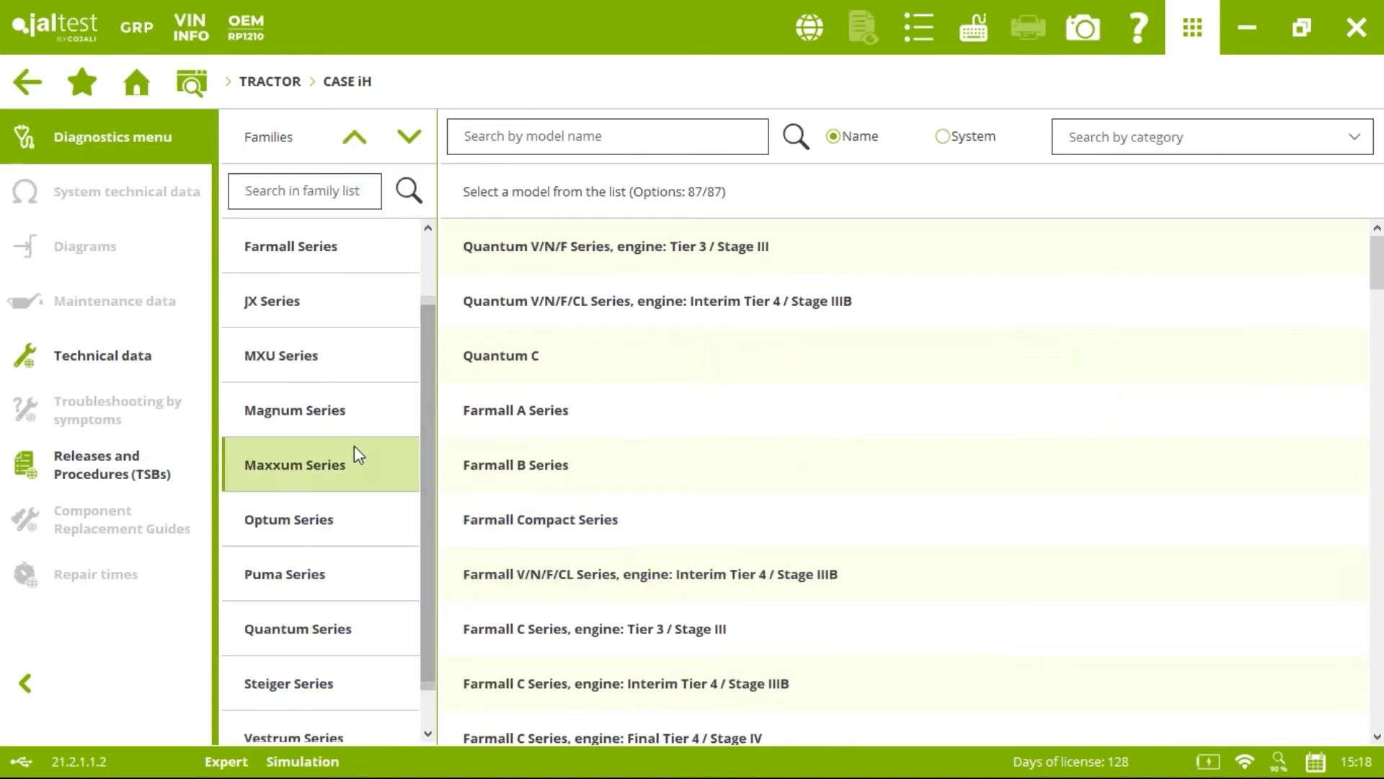
click(346, 409)
scroll(1380, 390, down, 1)
scroll(1380, 389, down, 2)
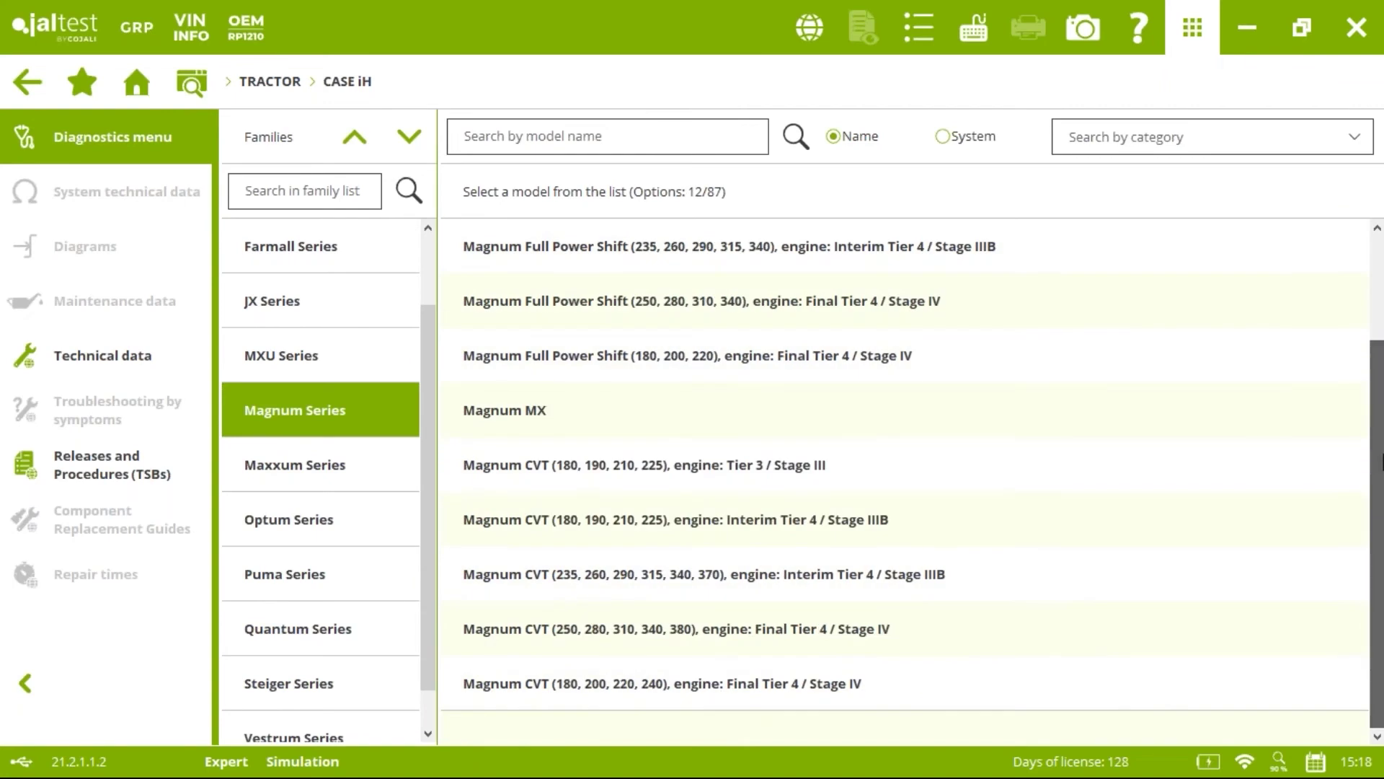
click(656, 644)
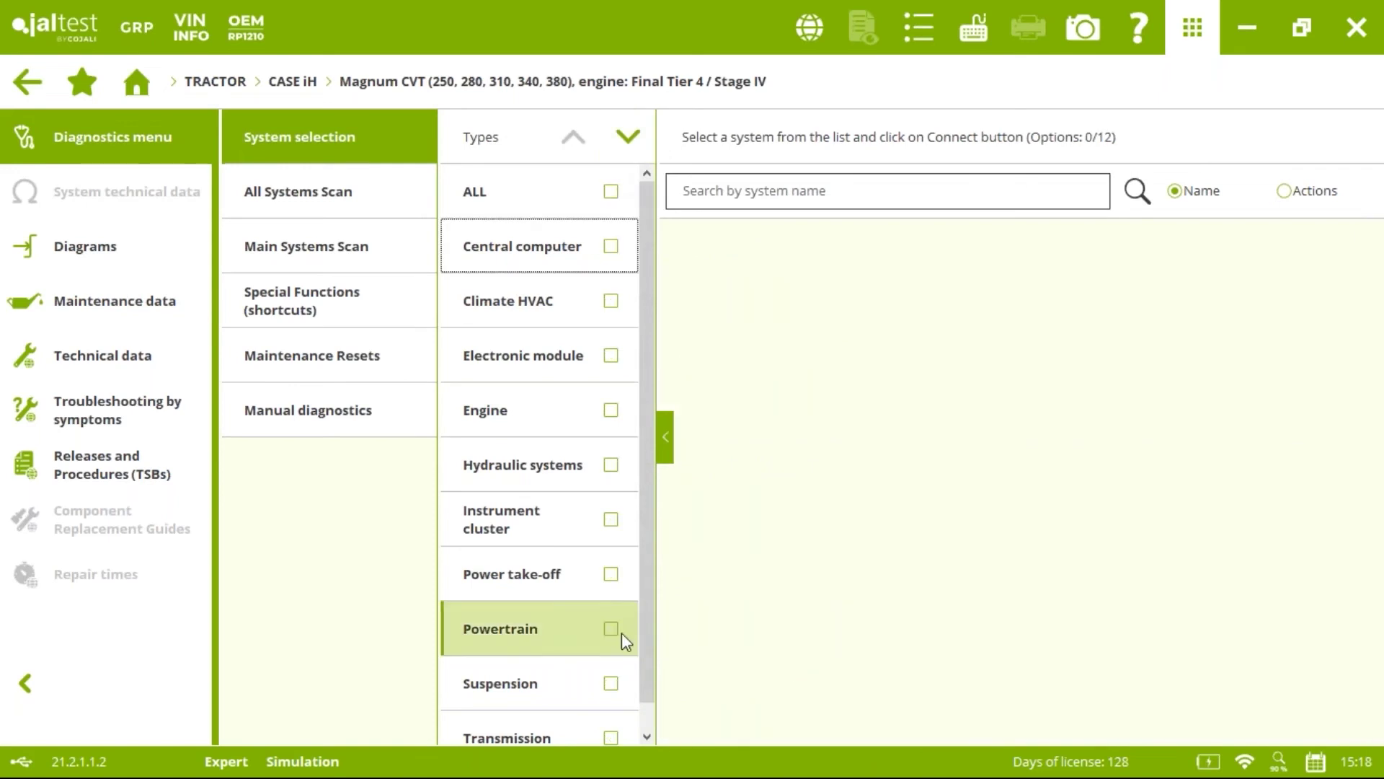
Filter the systems by Hydraulic systems and connect to REHR, Remote Hydraulic Controller.
click(614, 464)
click(738, 296)
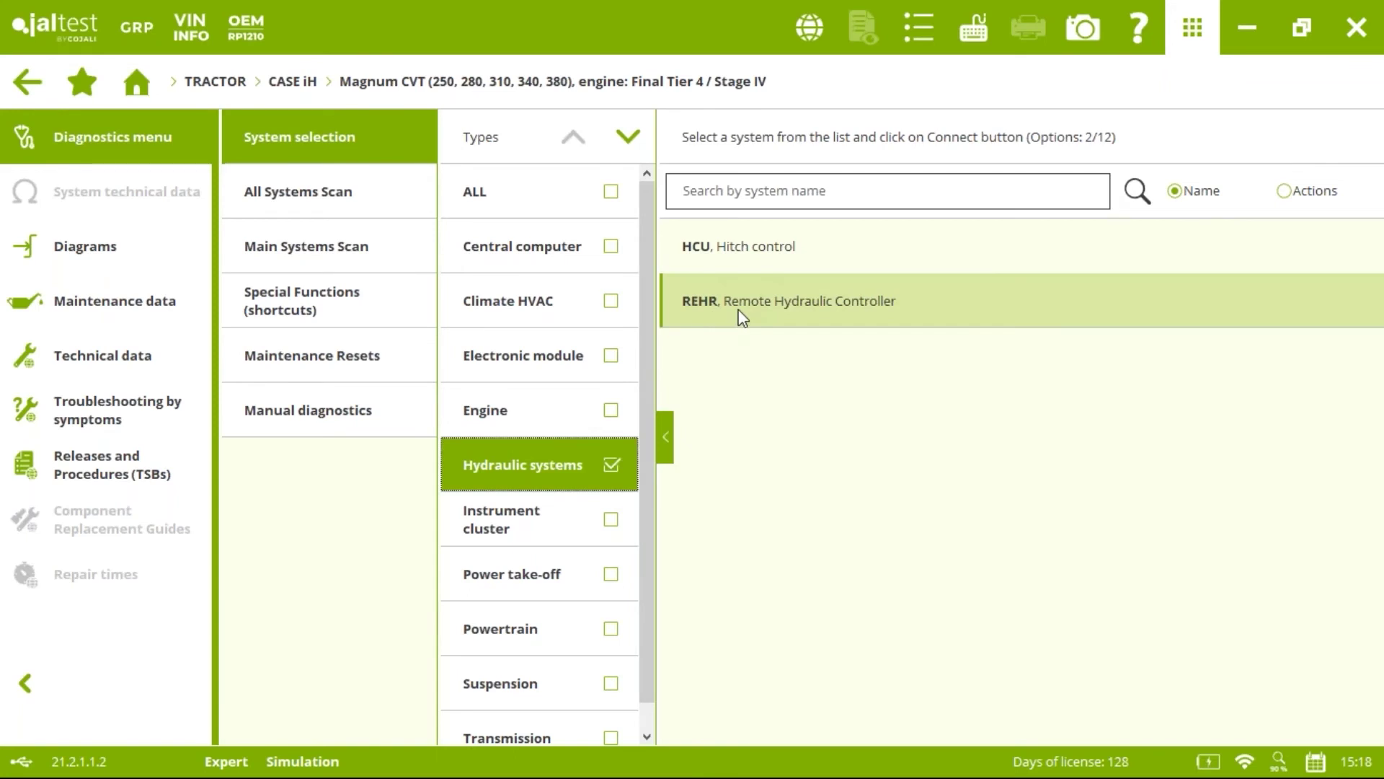
click(742, 317)
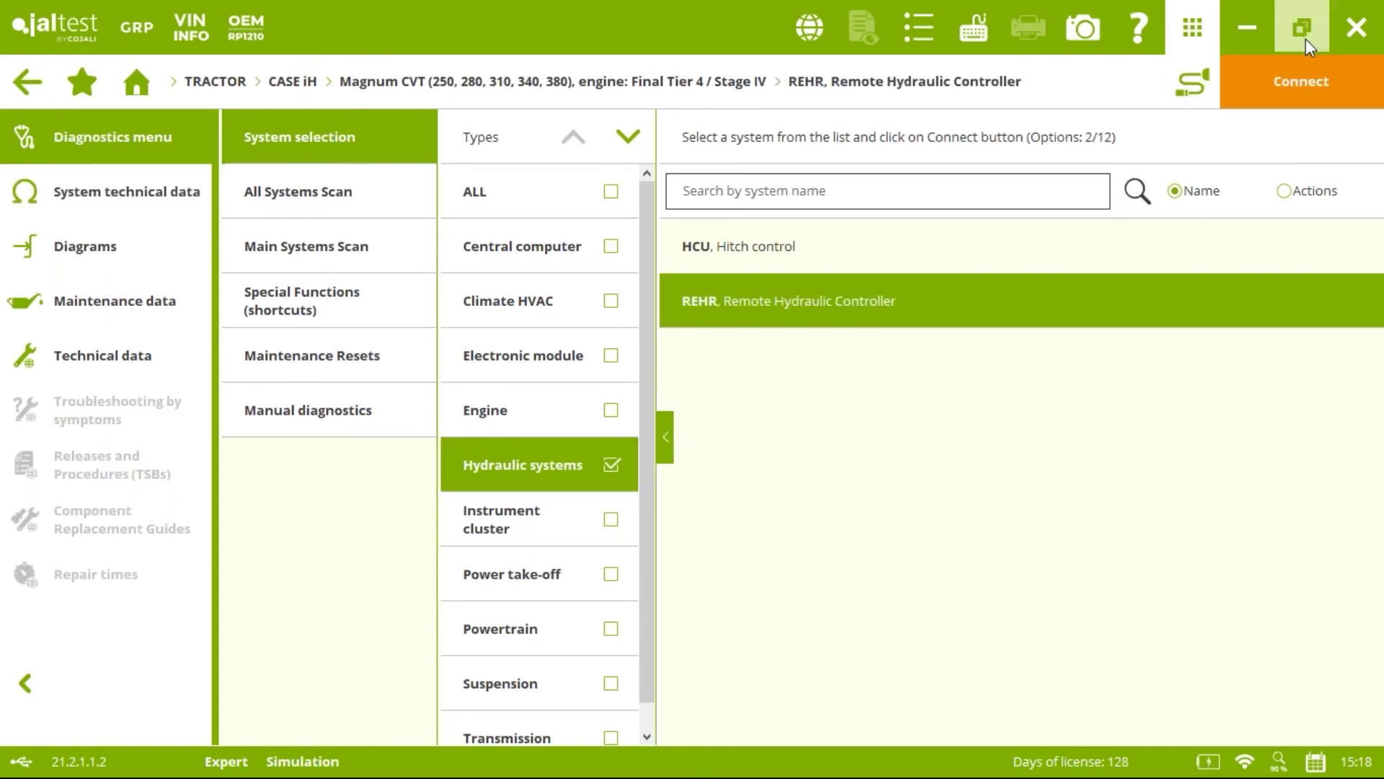
click(1304, 81)
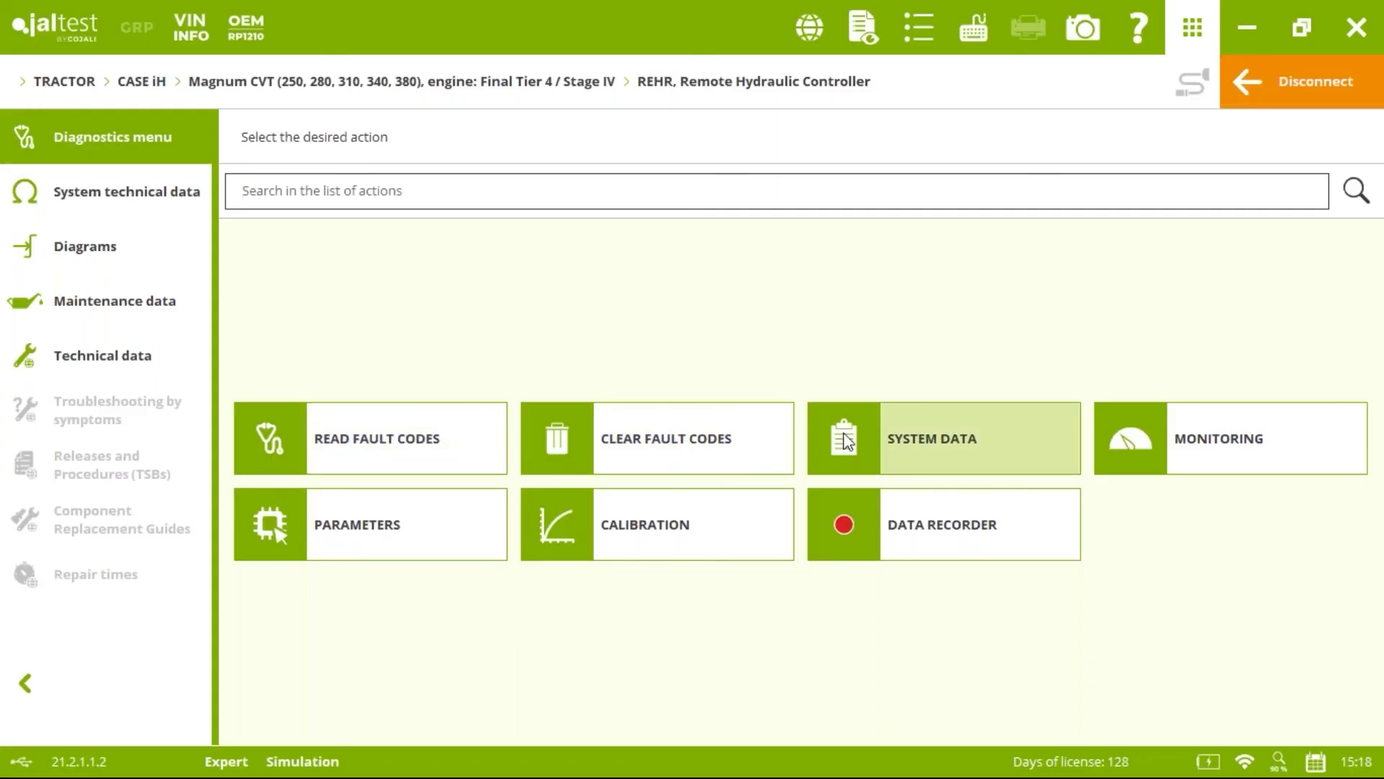
Check the system data and monitoring functions of the Remote Hydraulic Controller, returning to the list of actions.
click(880, 432)
click(1352, 247)
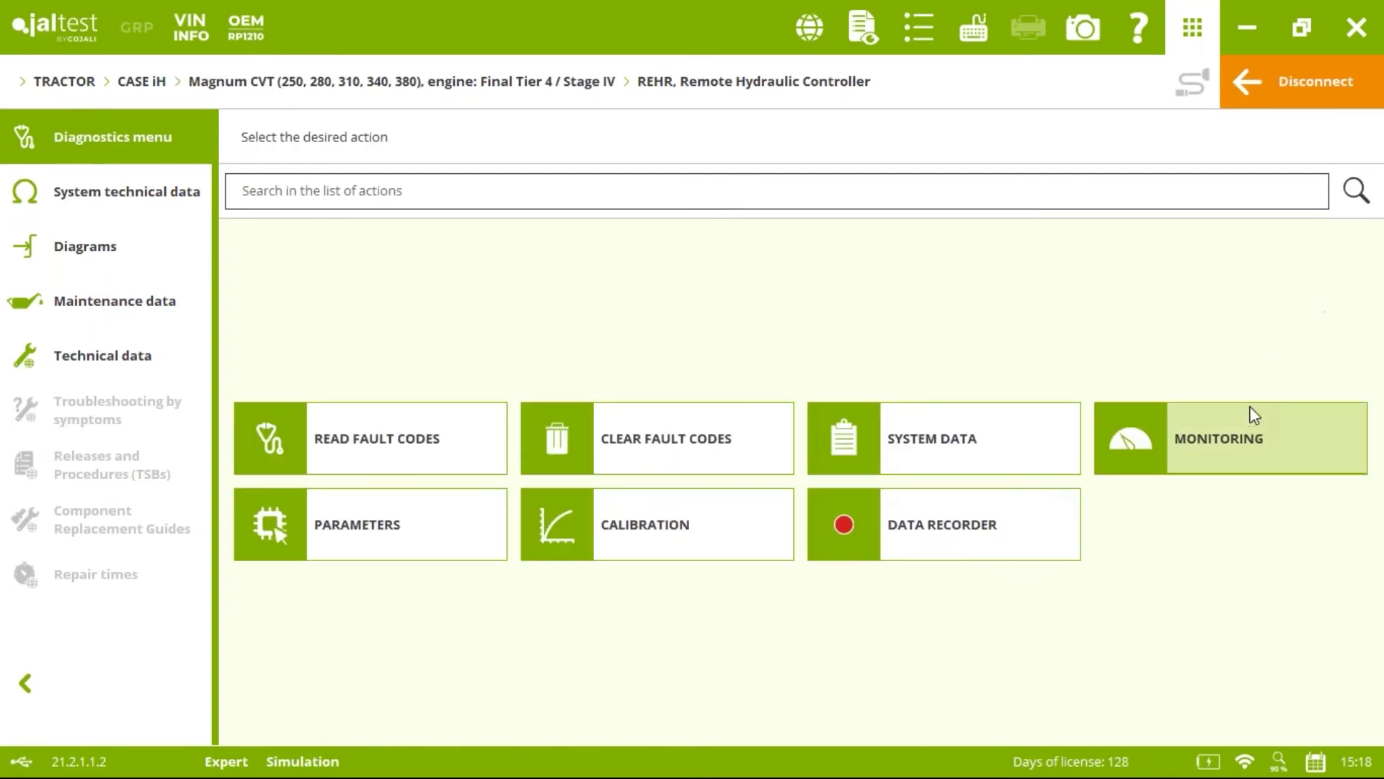
click(1240, 416)
click(1335, 273)
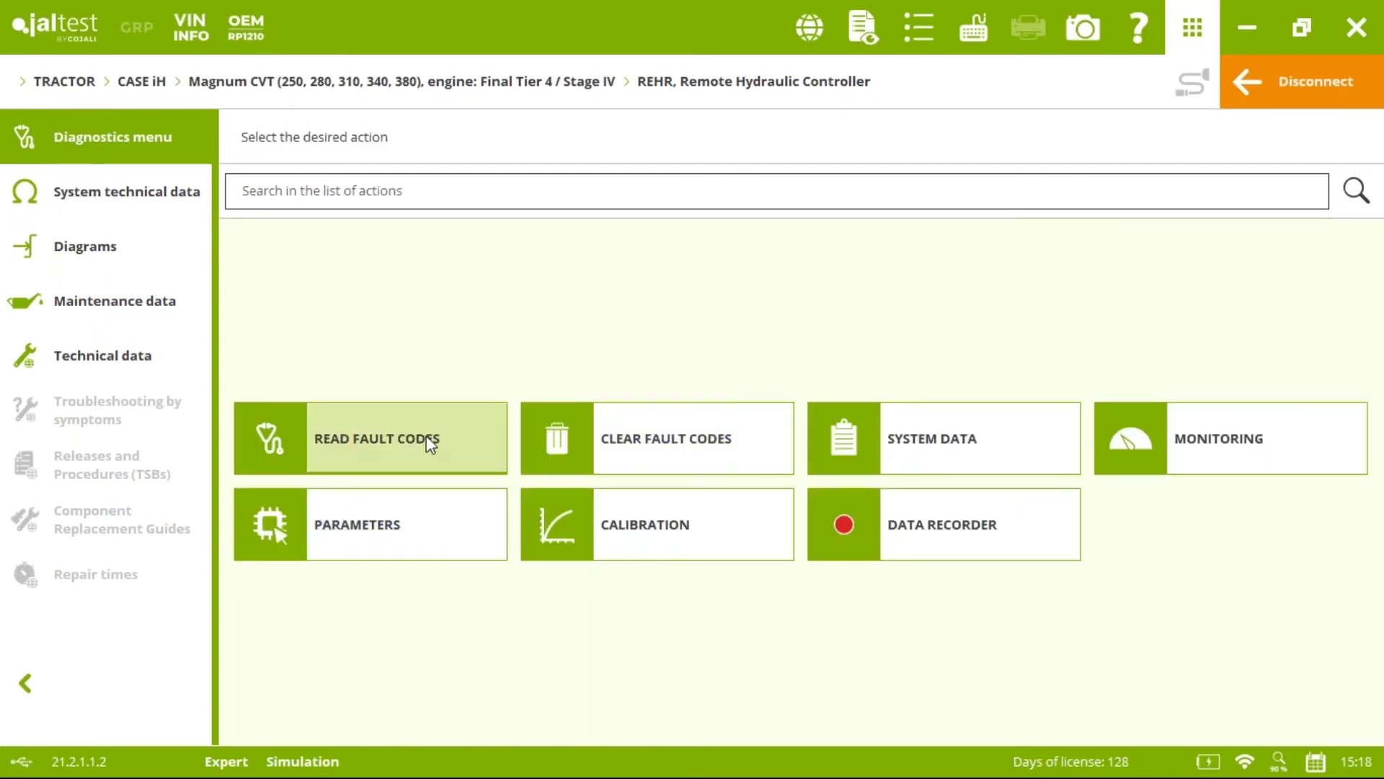
View the spool valve calibration data among the controller's parameters and close it.
click(411, 519)
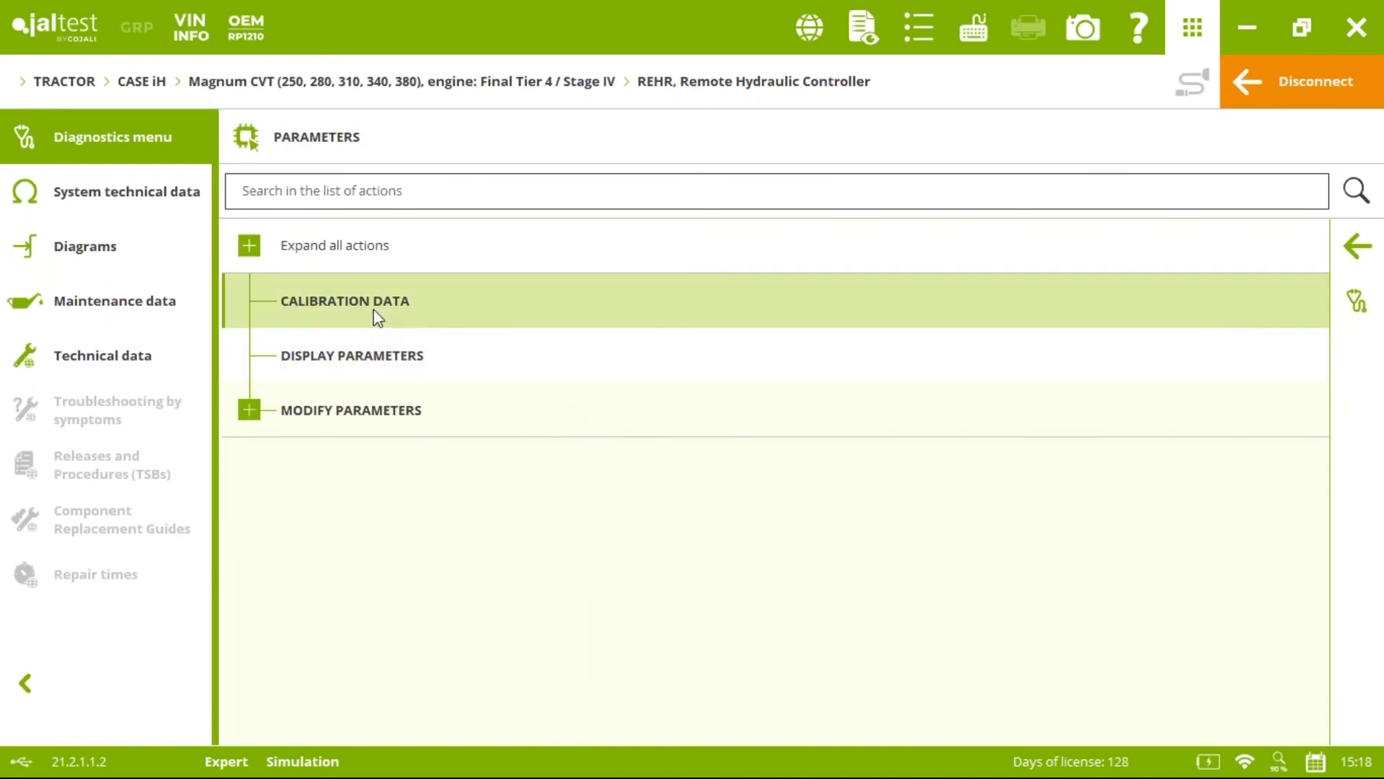
click(376, 317)
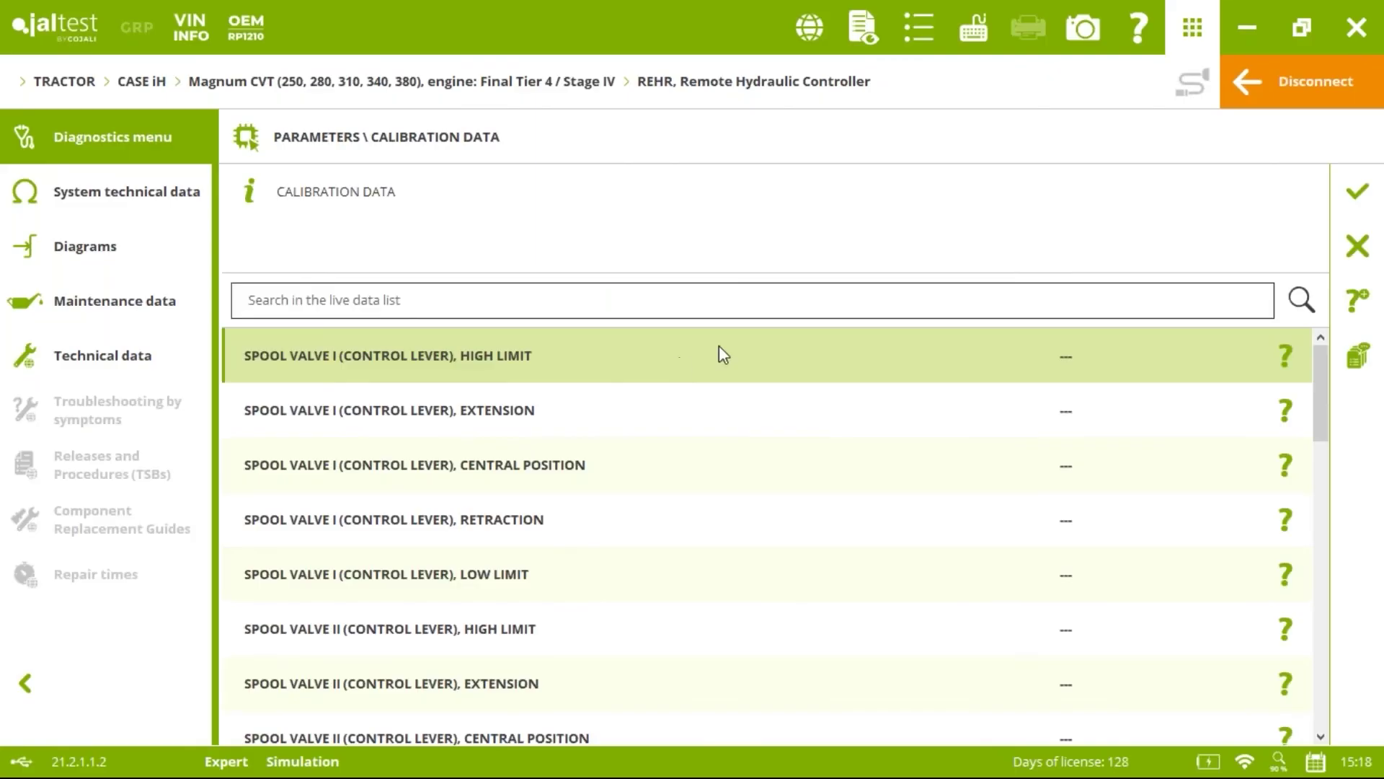
click(1357, 191)
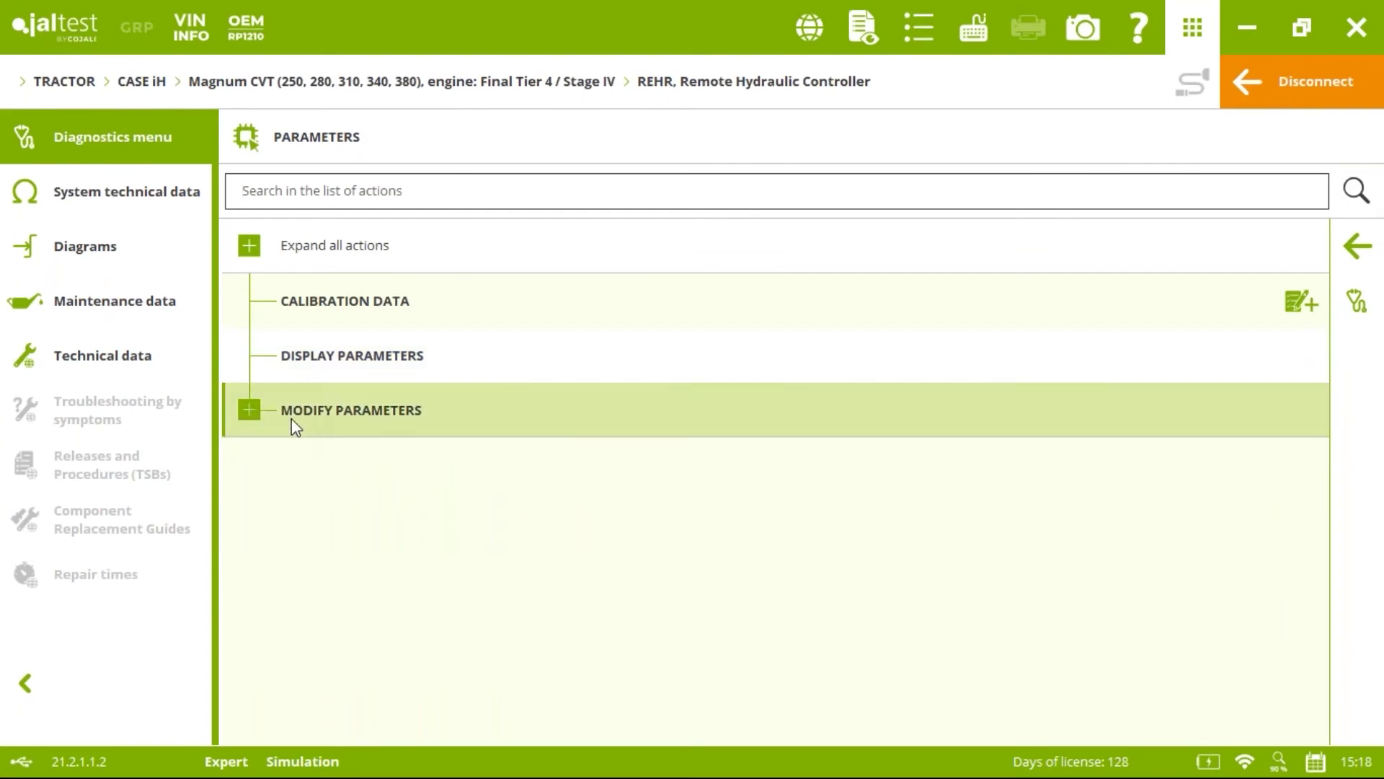
Set the number of installed auxiliary hydraulic valves to 6 spool valves among the modifiable parameters and complete the process.
click(257, 423)
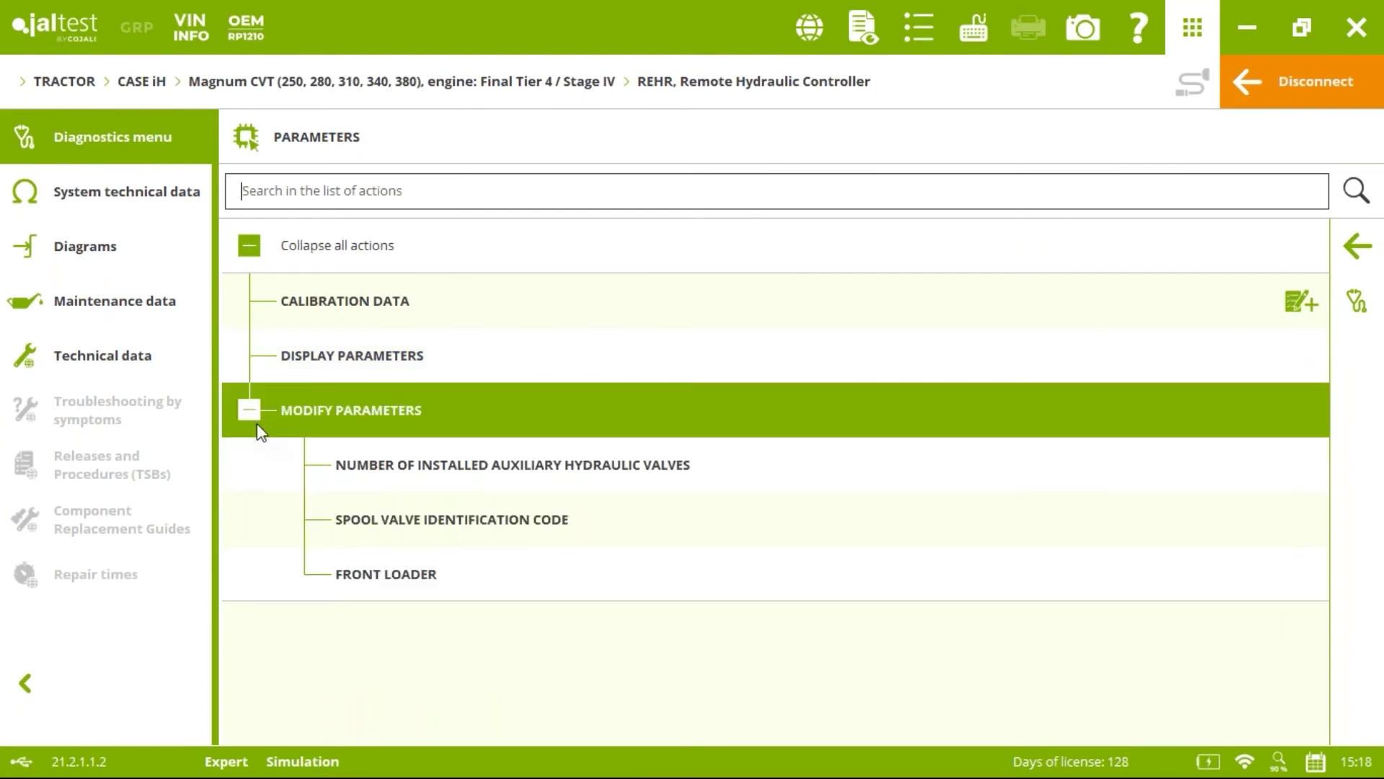
click(455, 484)
click(772, 417)
click(856, 472)
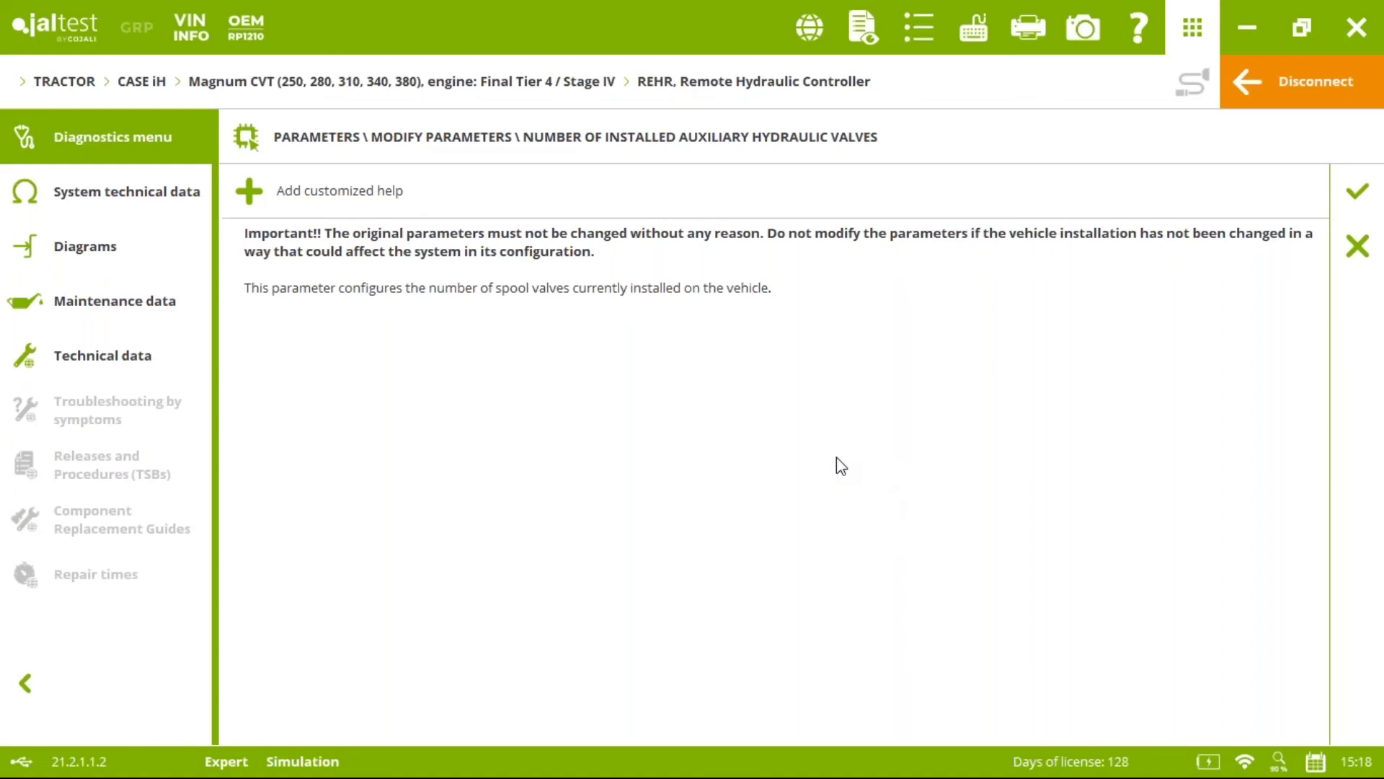
click(1358, 191)
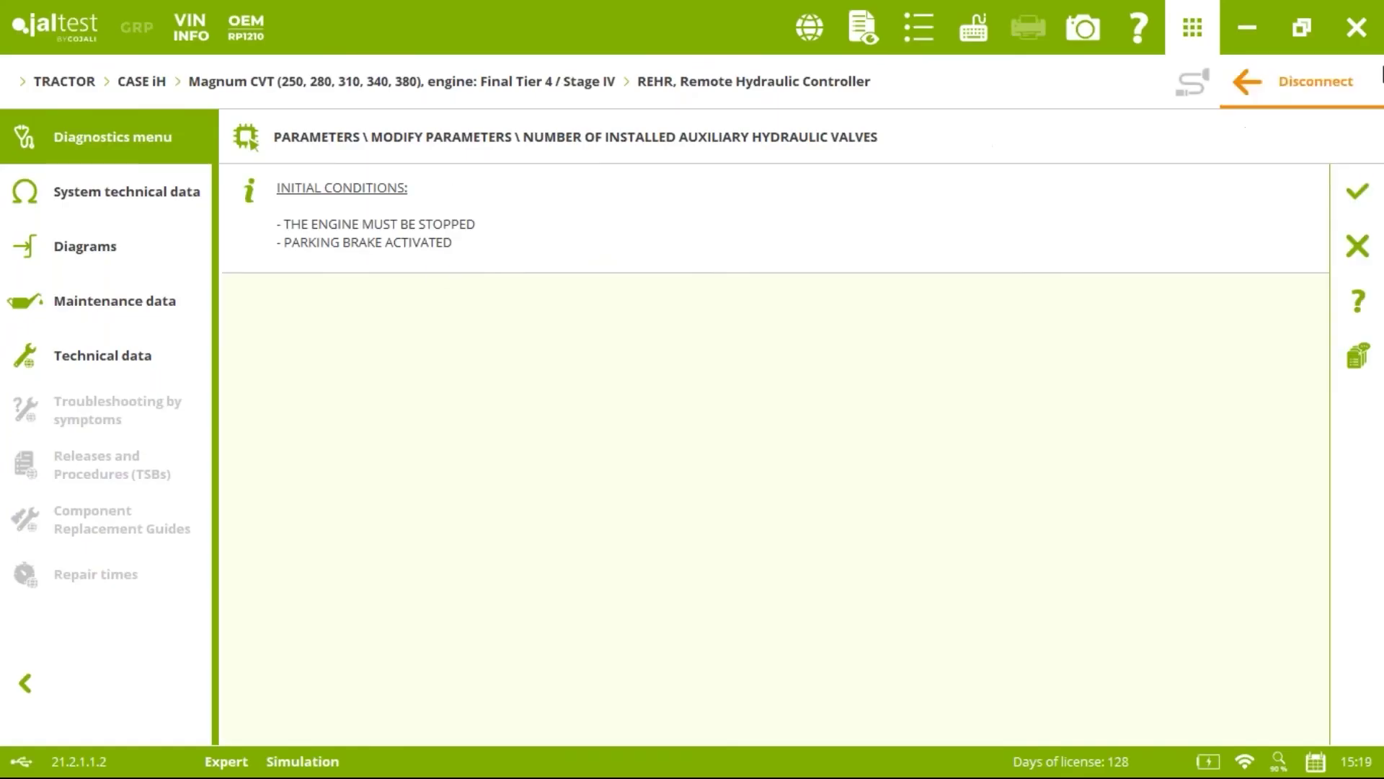
click(1354, 189)
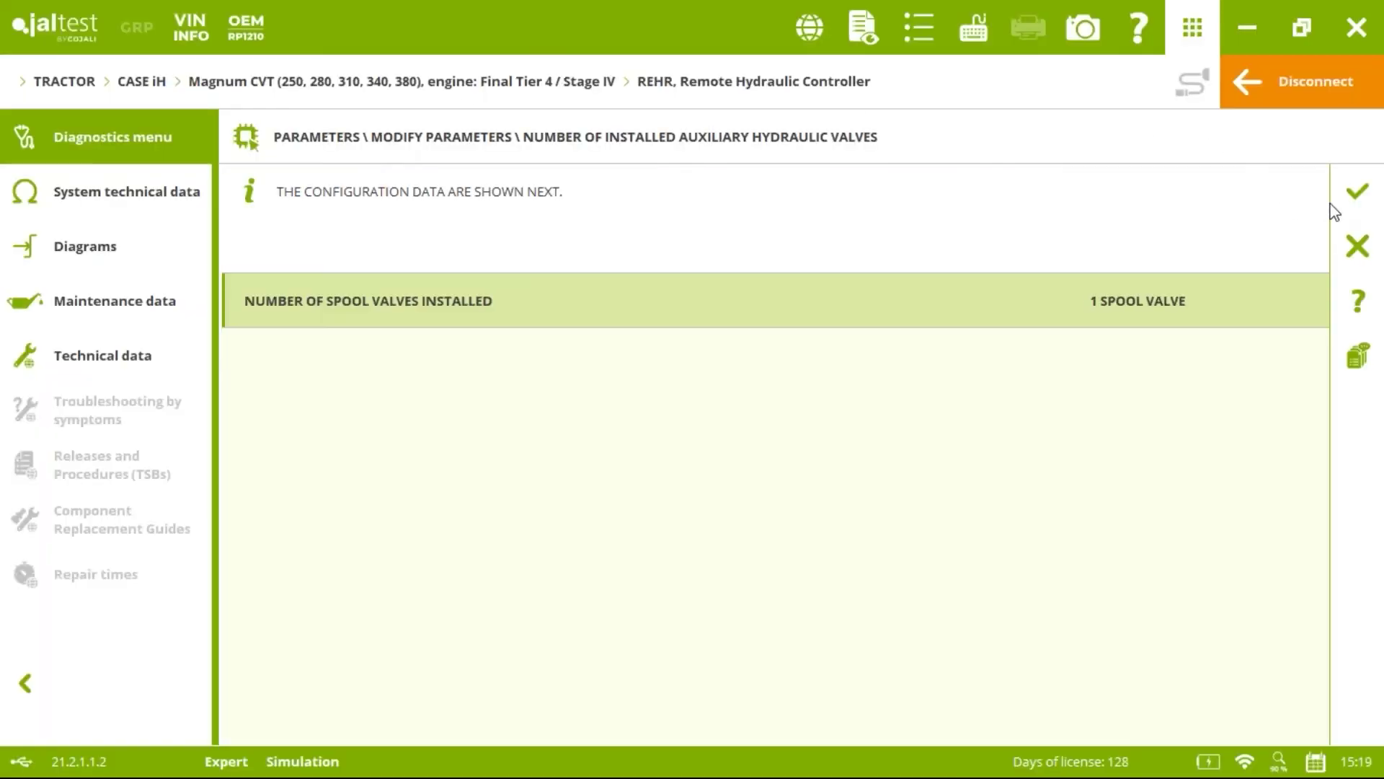
click(1355, 190)
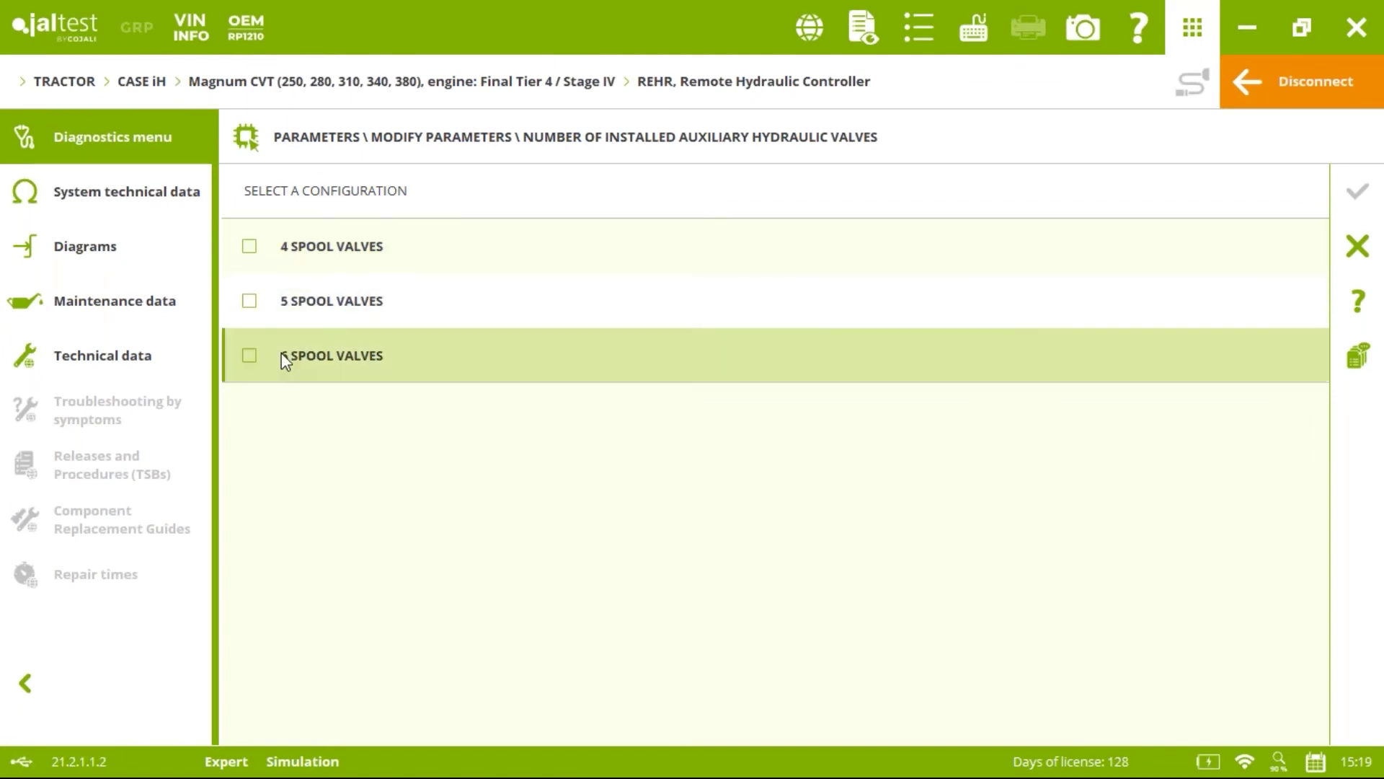
click(285, 359)
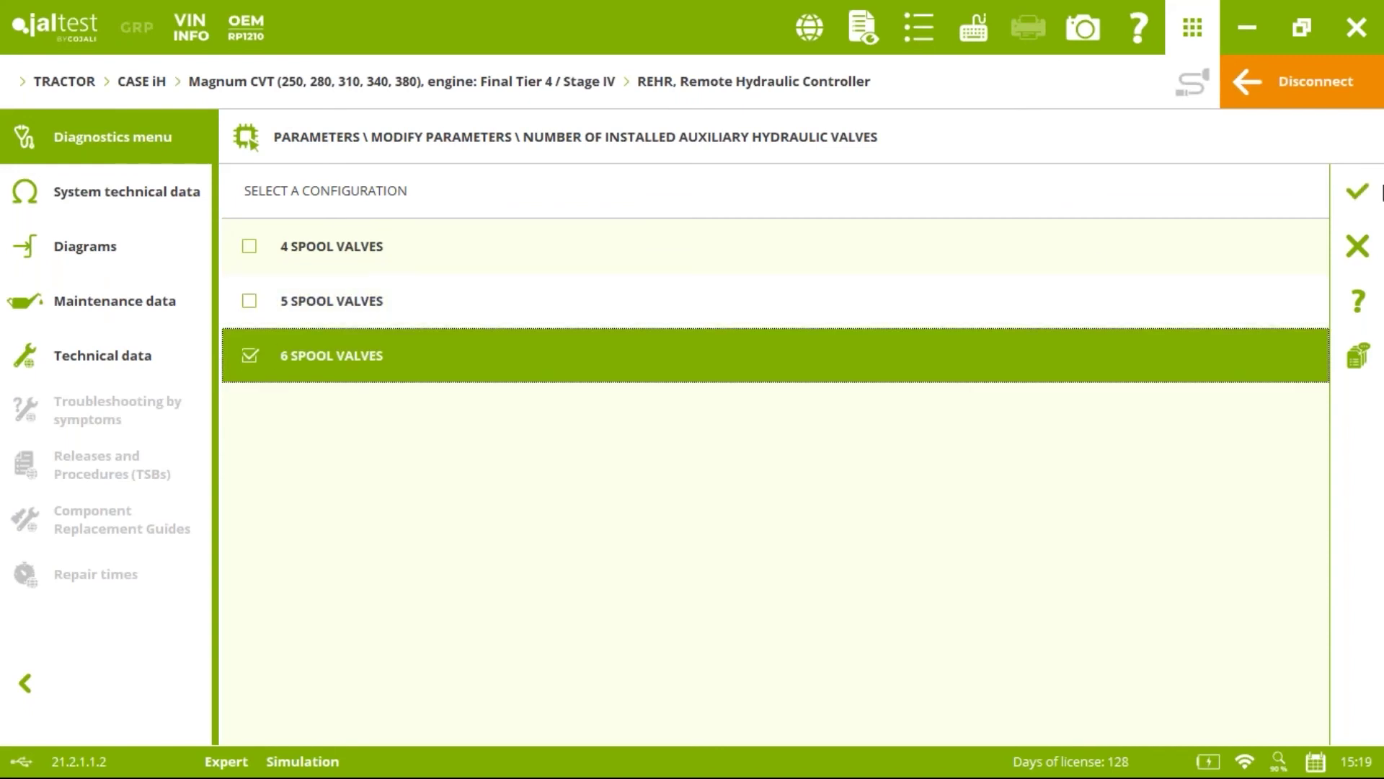
click(1376, 195)
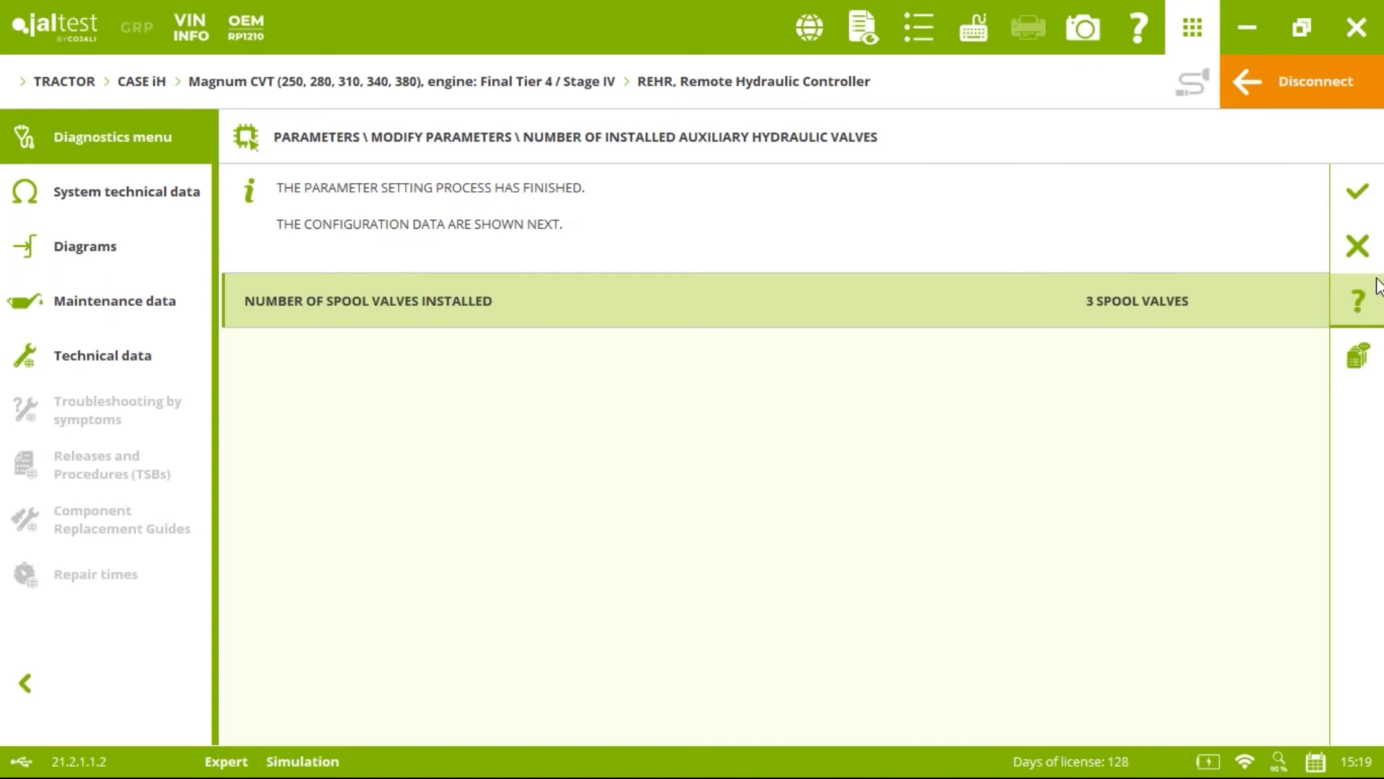
click(1369, 236)
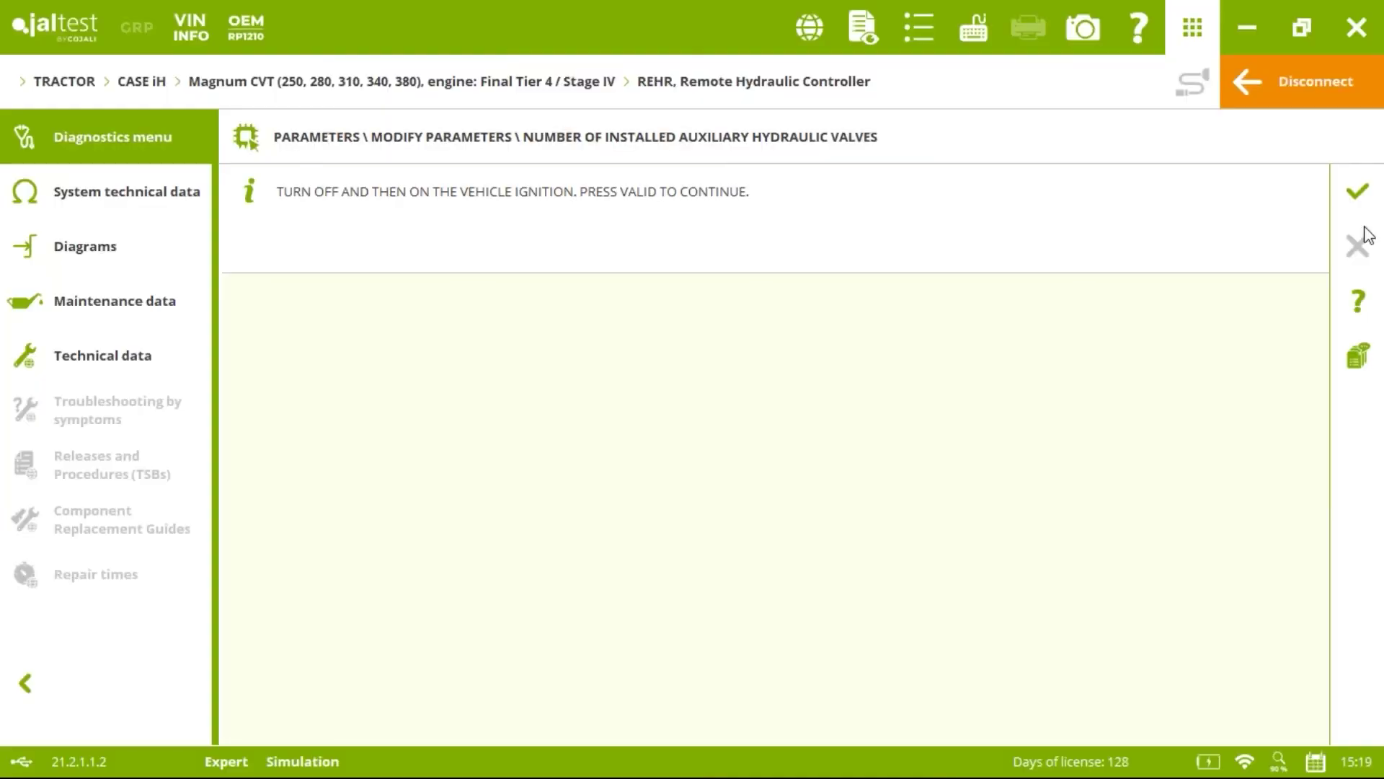
click(1357, 191)
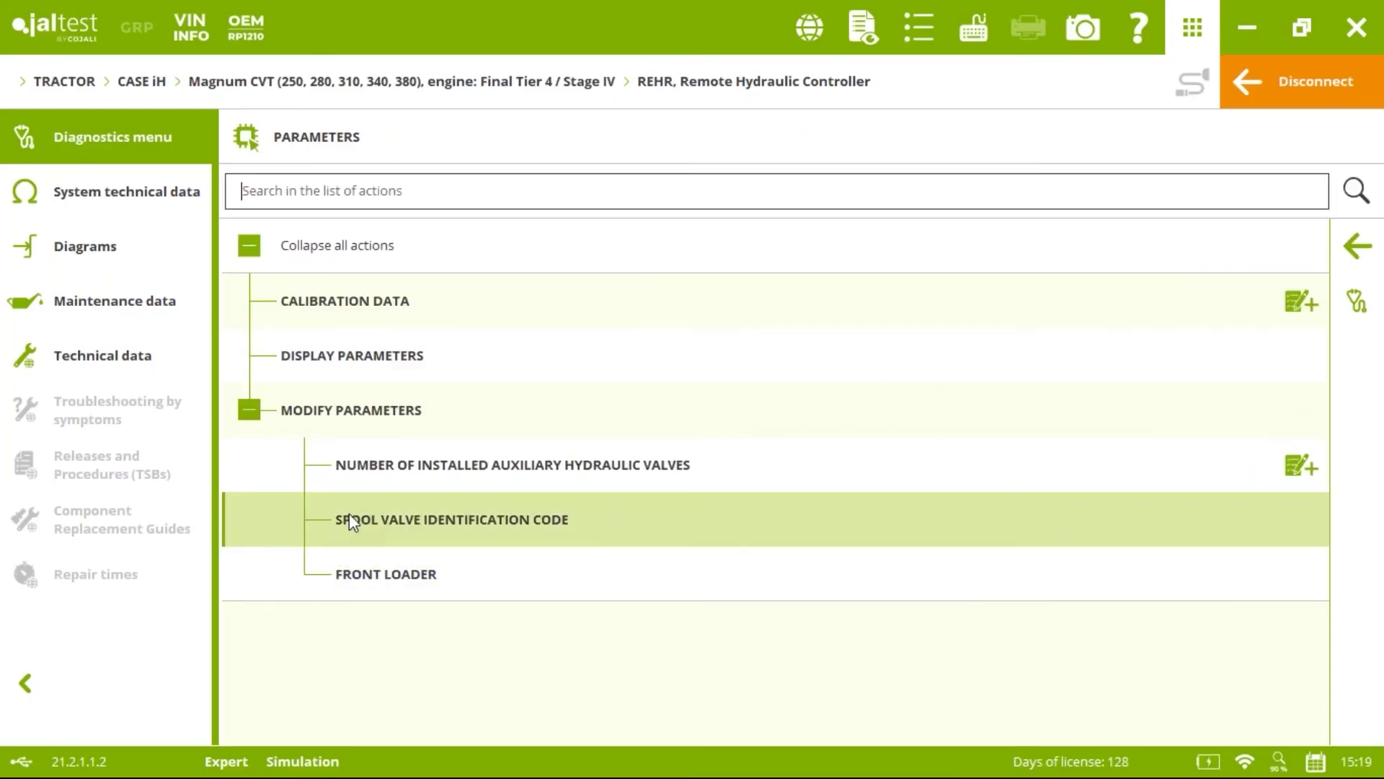
Run the spool valve identification code process, reviewing its technical release on the manual procedure, and finish it.
click(406, 530)
click(591, 416)
click(867, 469)
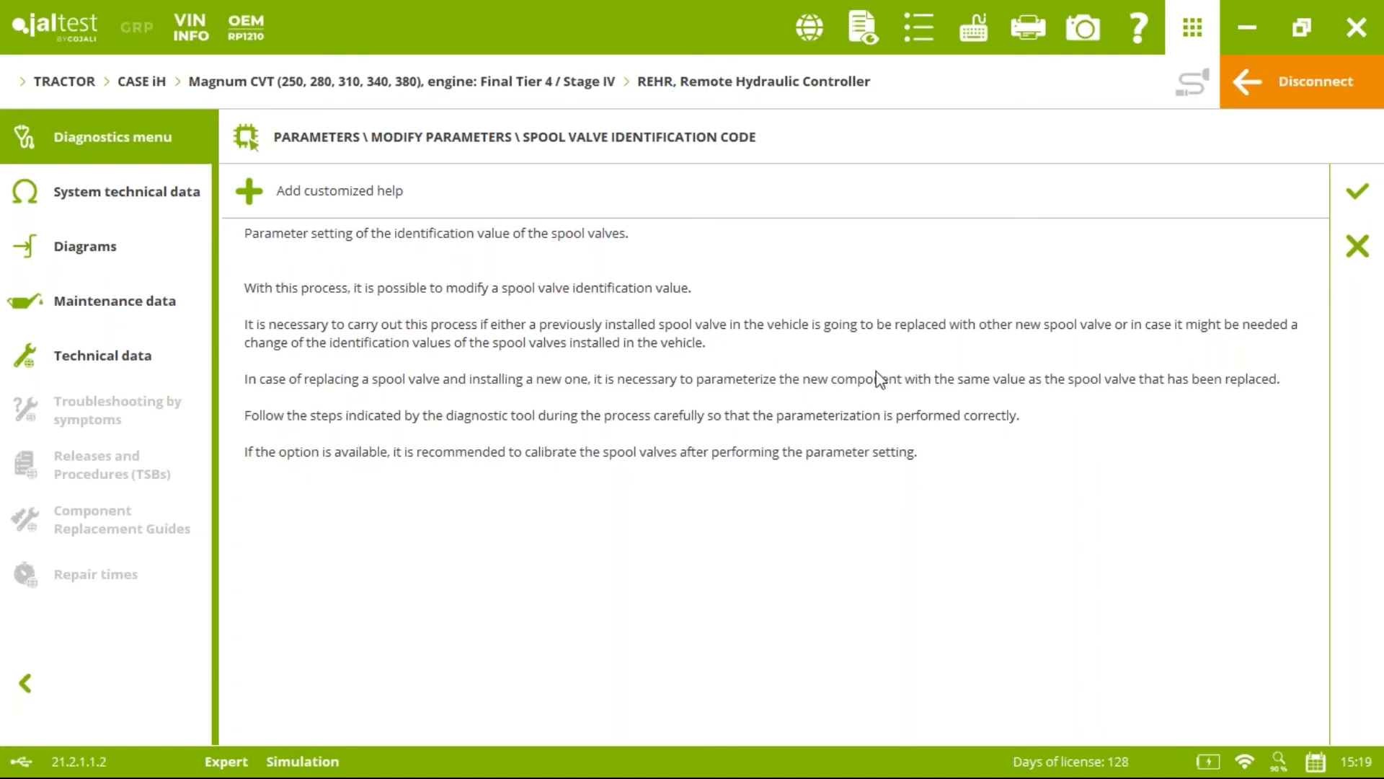
click(1348, 193)
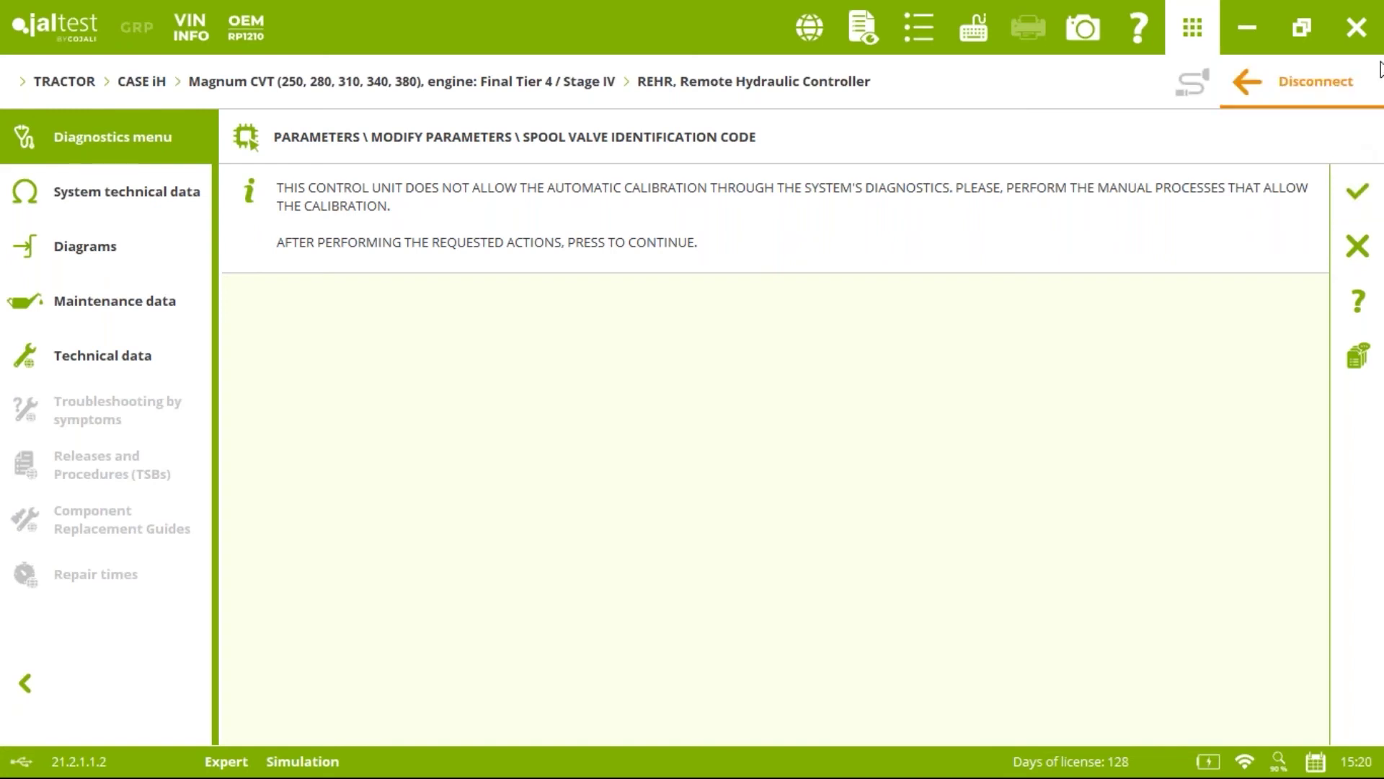
click(1367, 184)
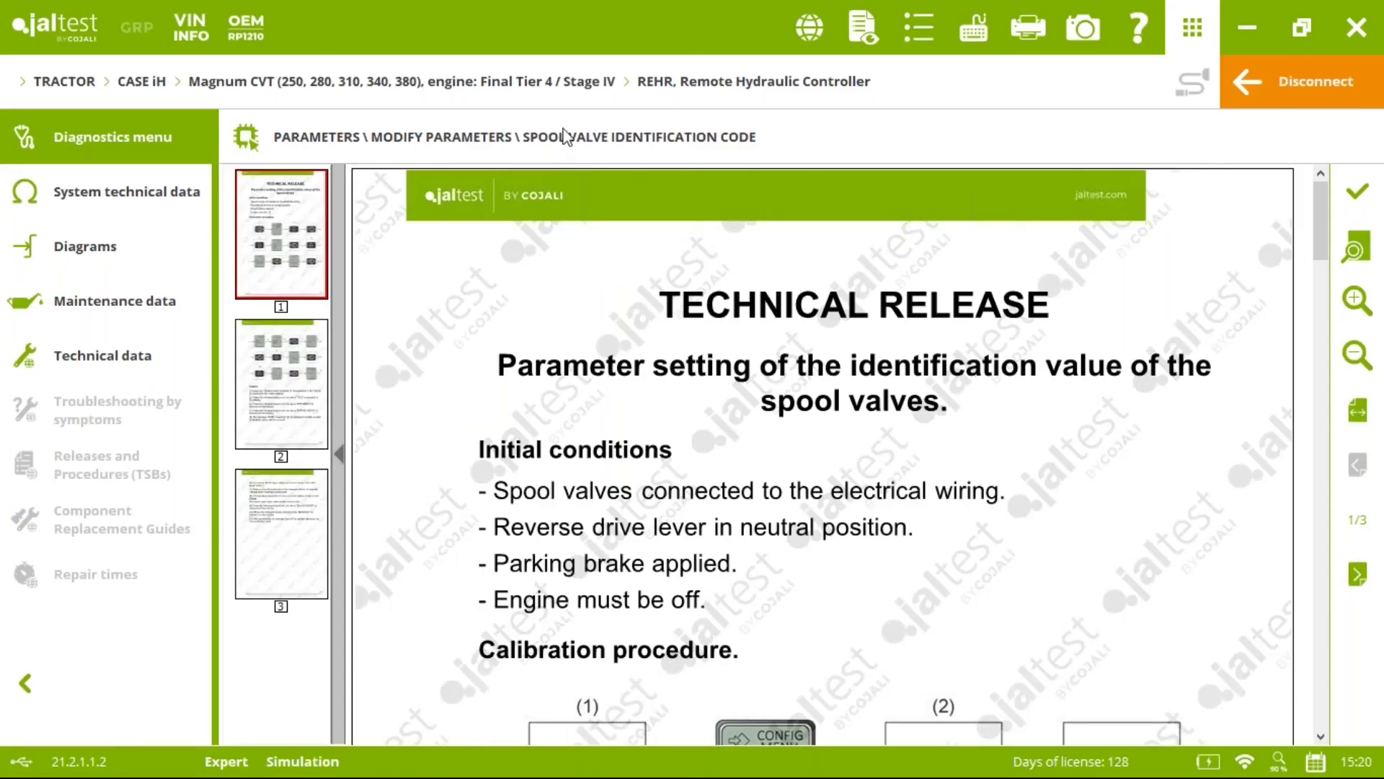
scroll(1319, 238, down, 1)
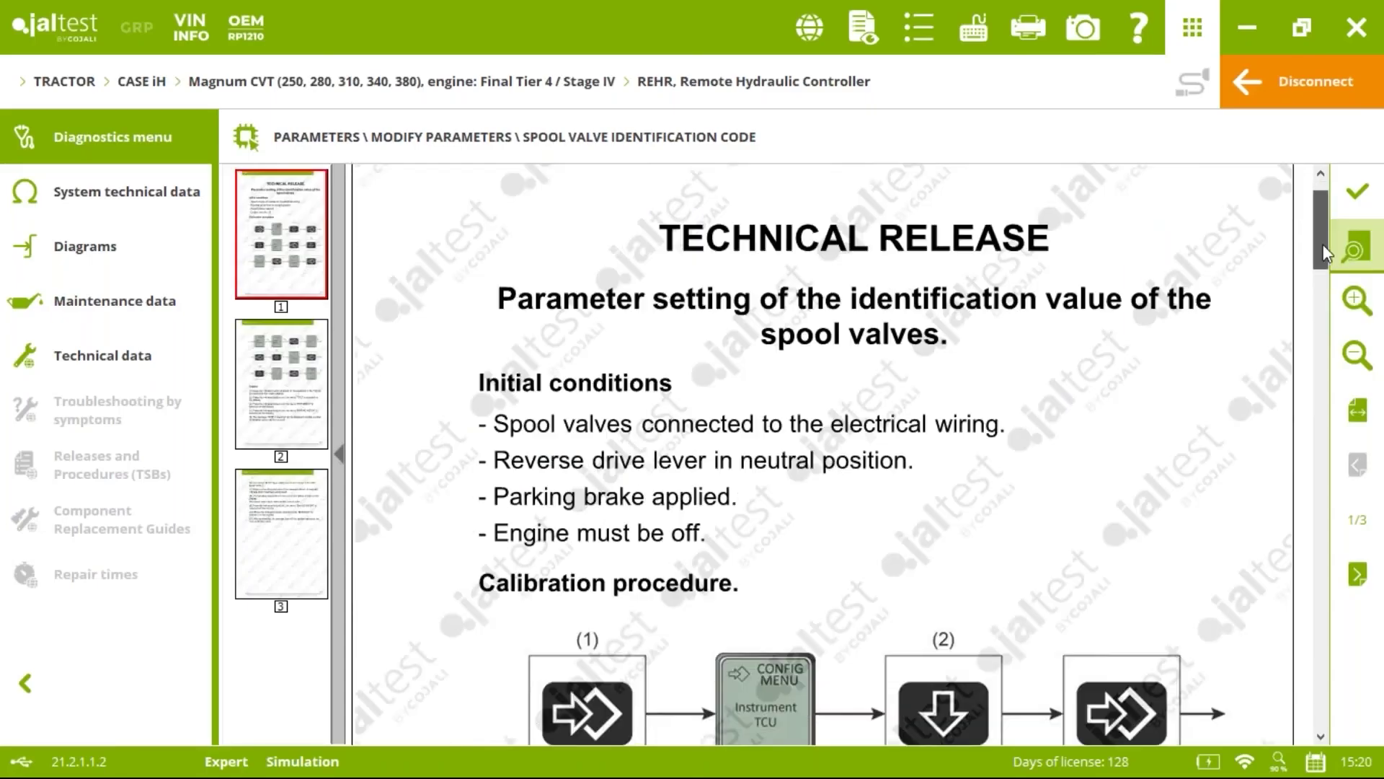
scroll(1325, 256, down, 3)
click(1360, 214)
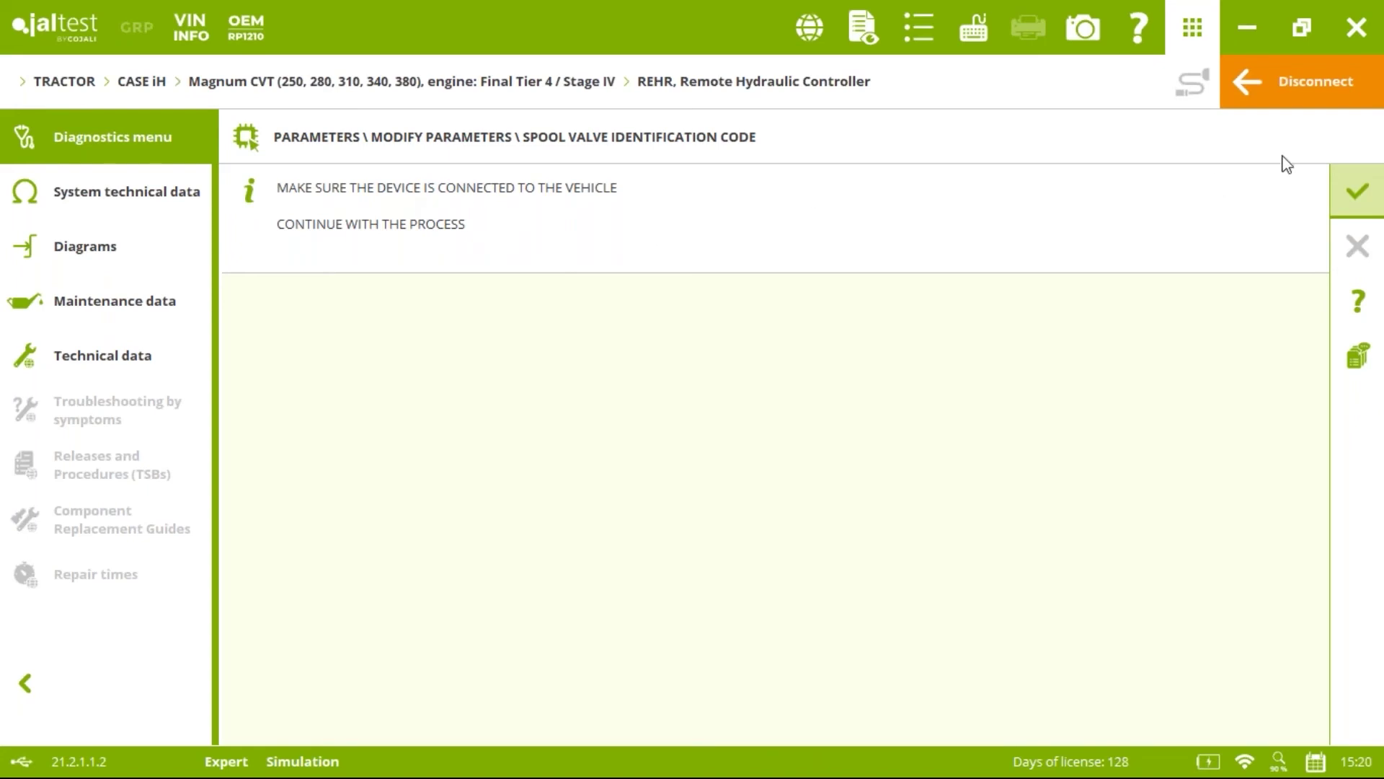
click(1366, 192)
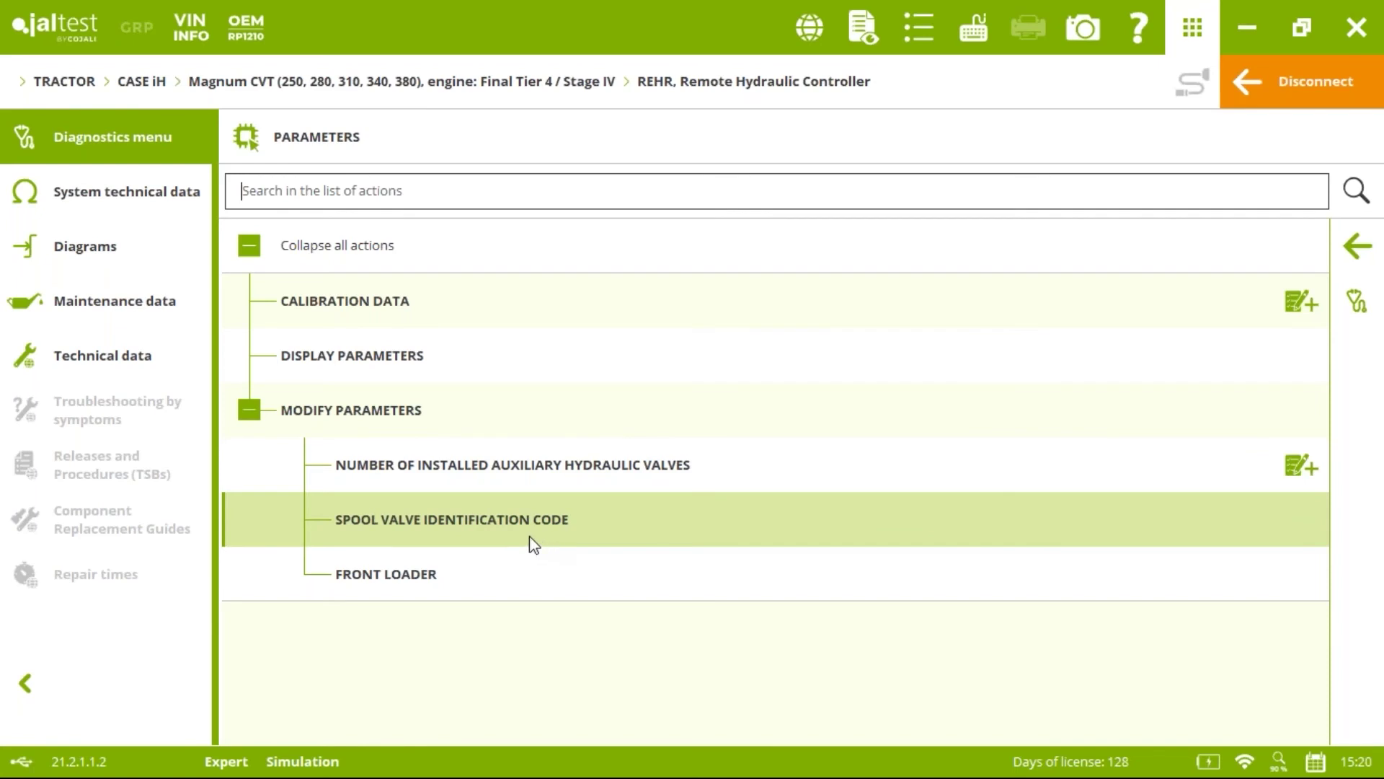
Set the front loader parameter to Installed and complete the parameter setting process.
click(438, 567)
click(634, 419)
click(852, 470)
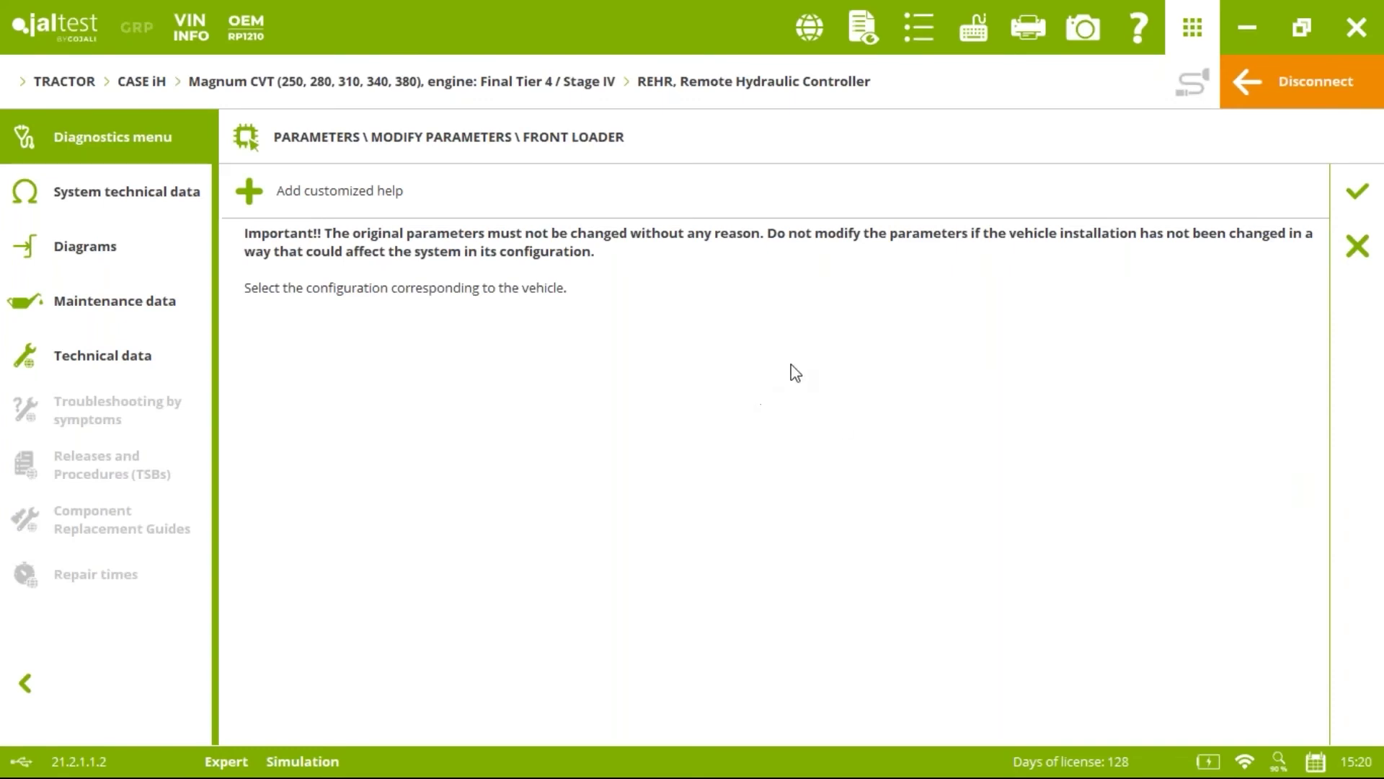
click(1356, 191)
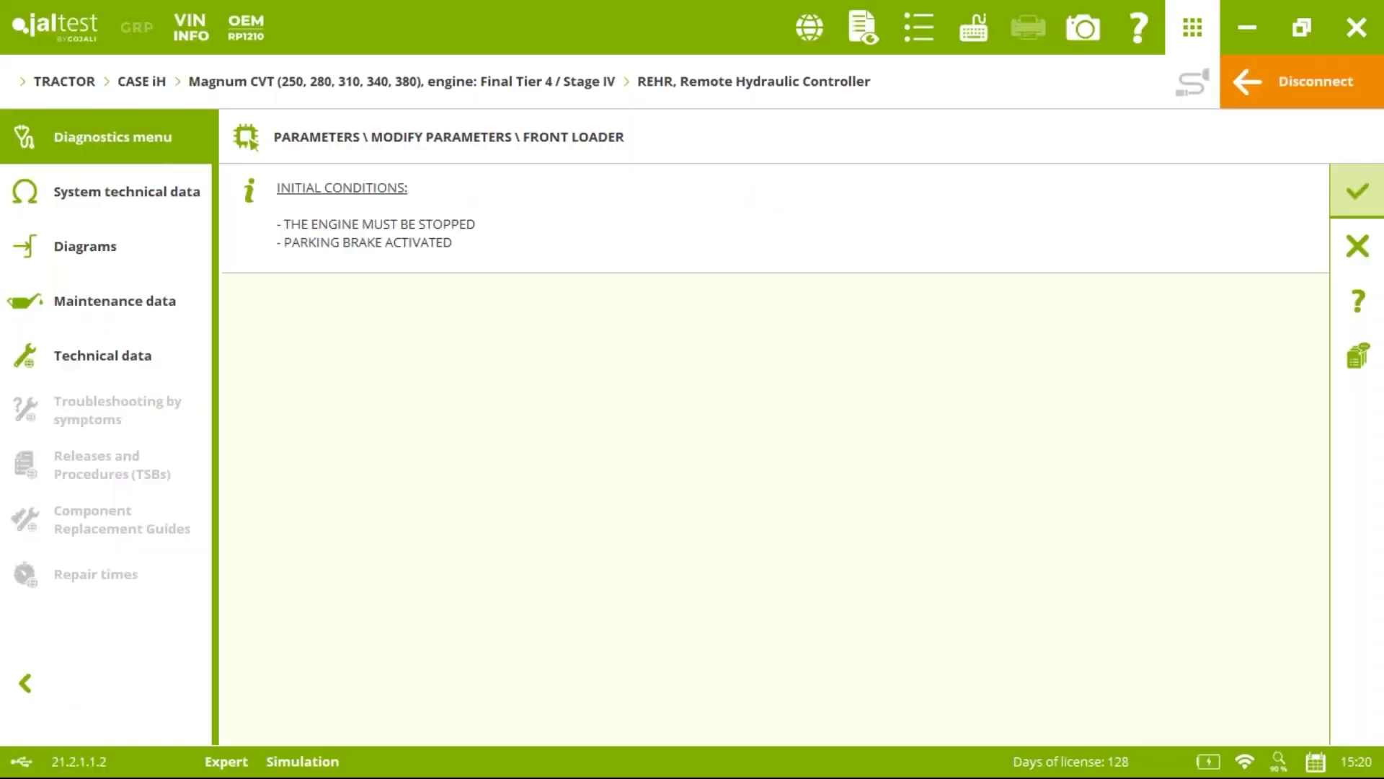
click(1357, 191)
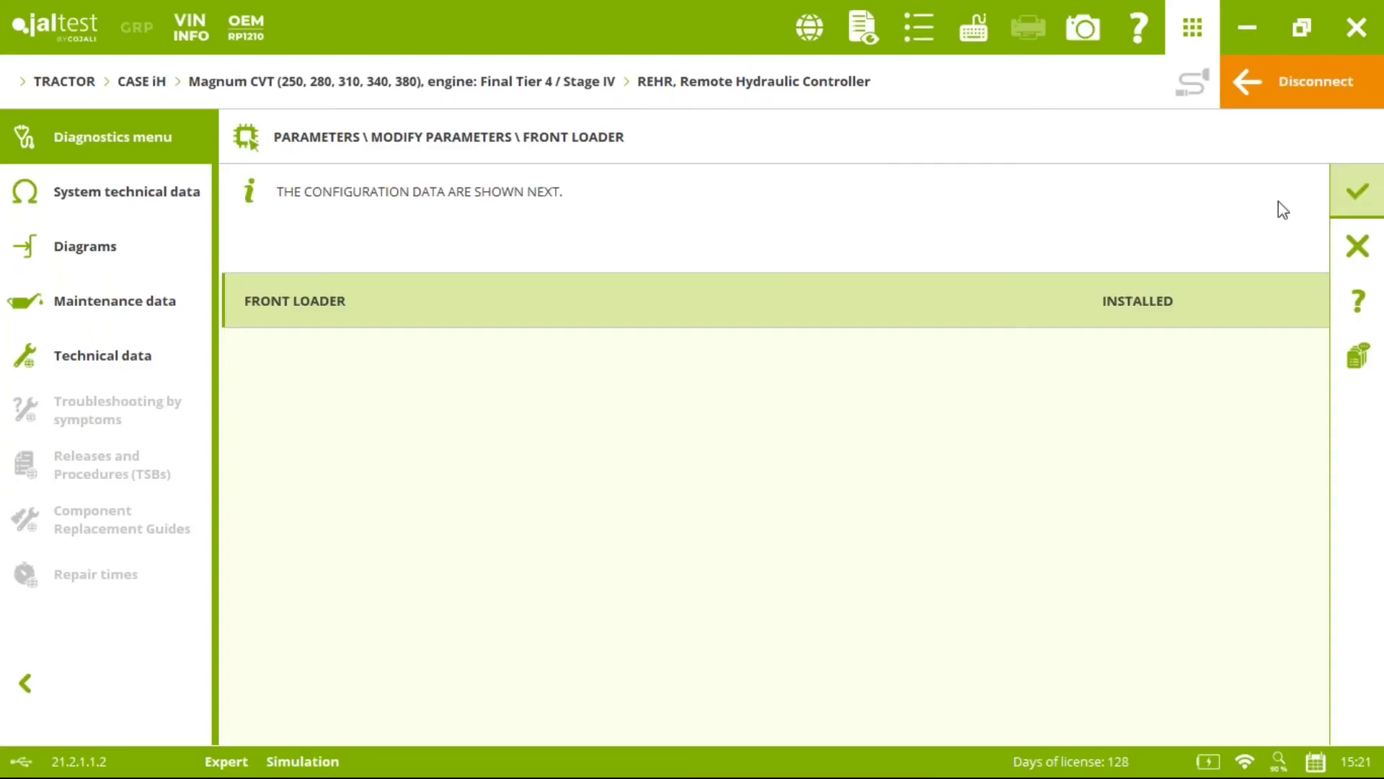
click(1330, 192)
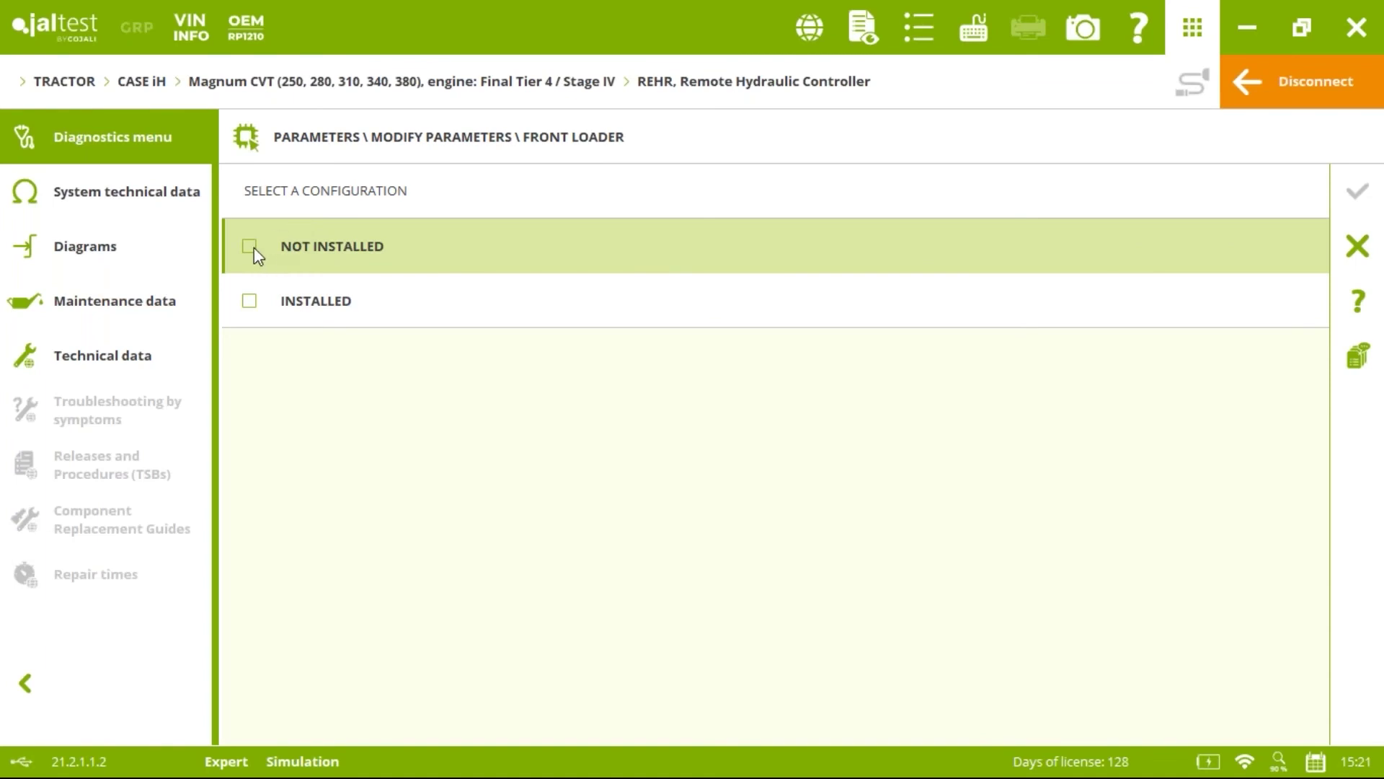
click(245, 307)
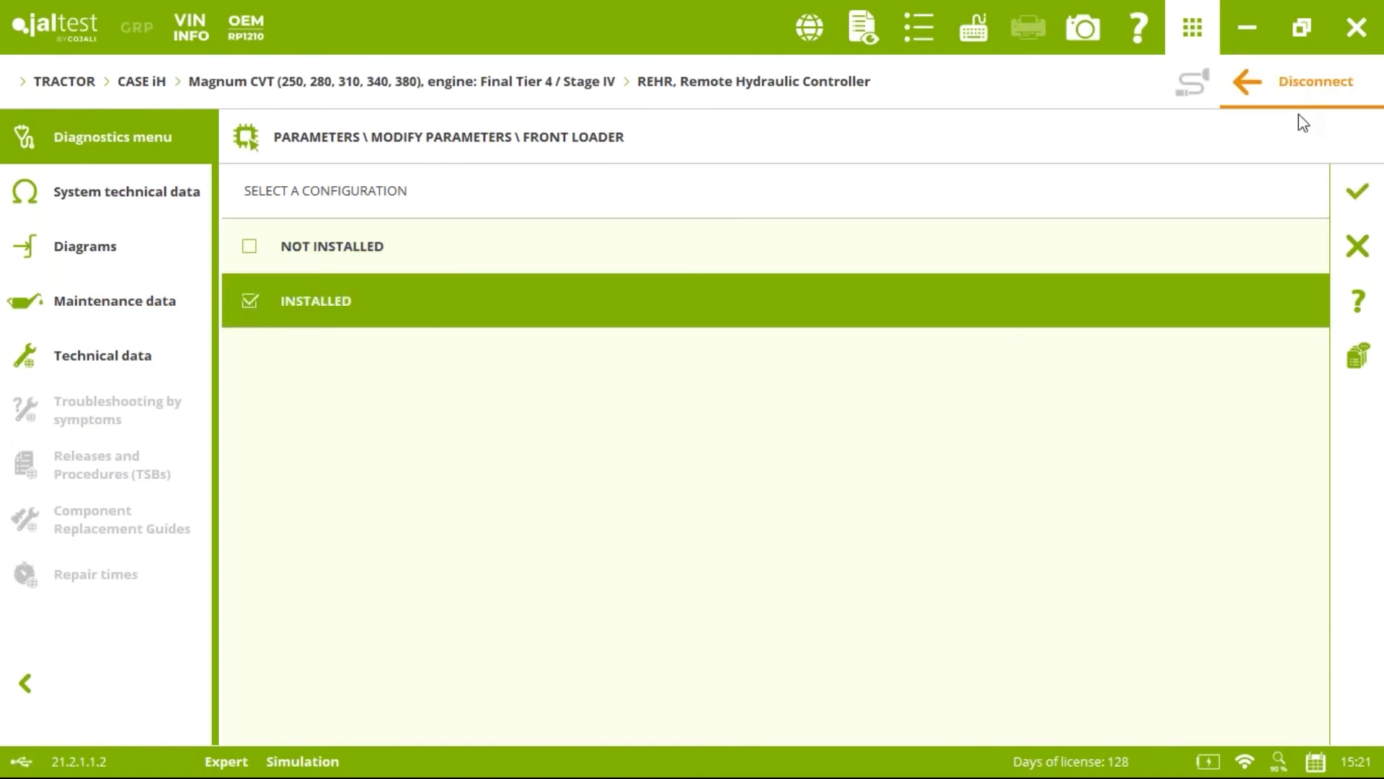
click(1356, 184)
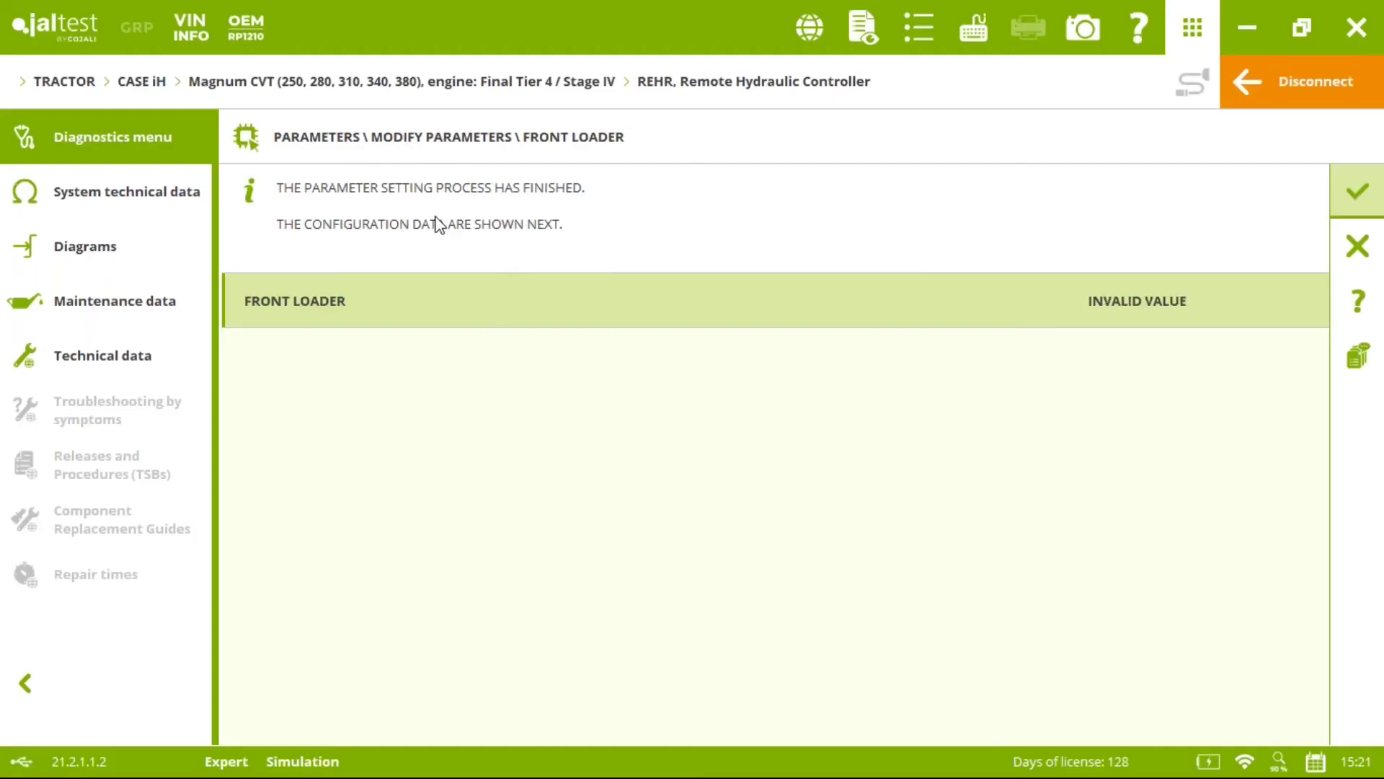
click(1370, 193)
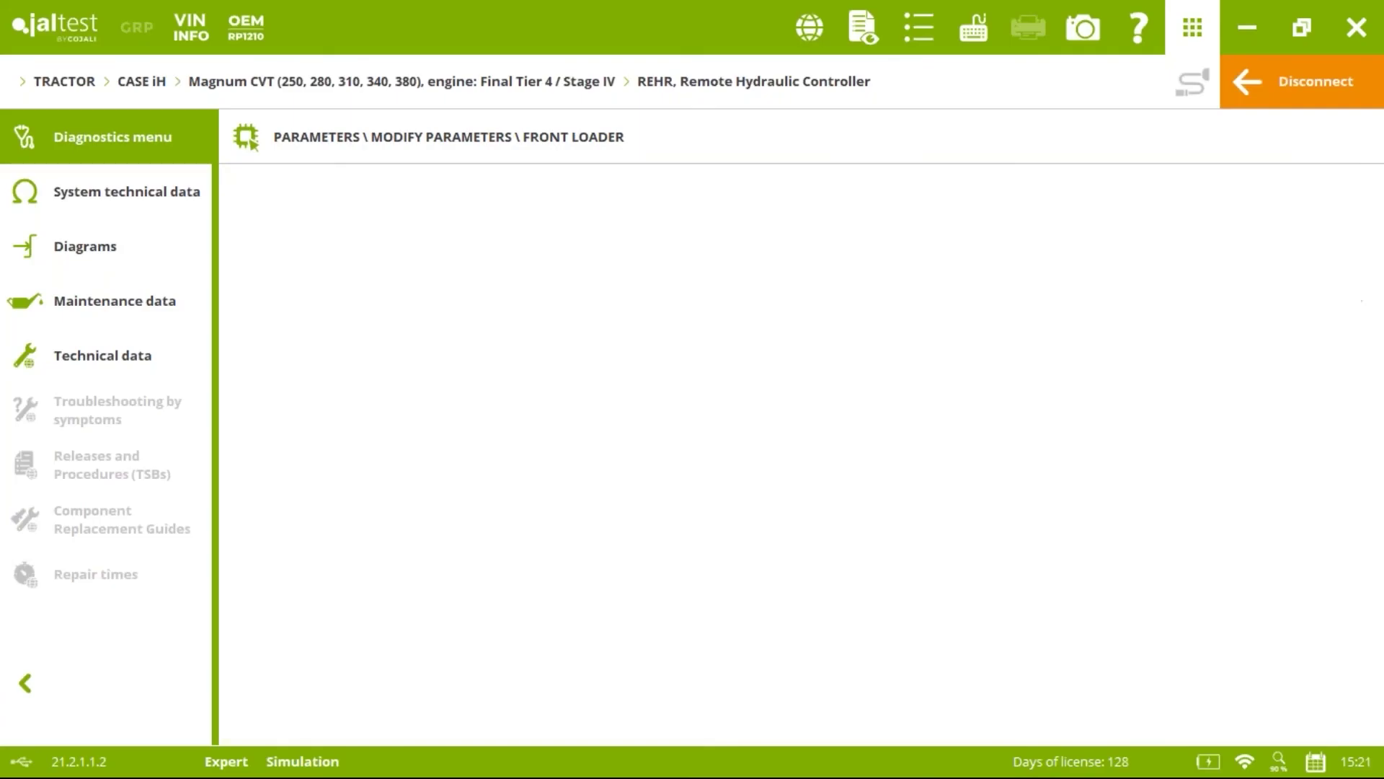
click(1358, 191)
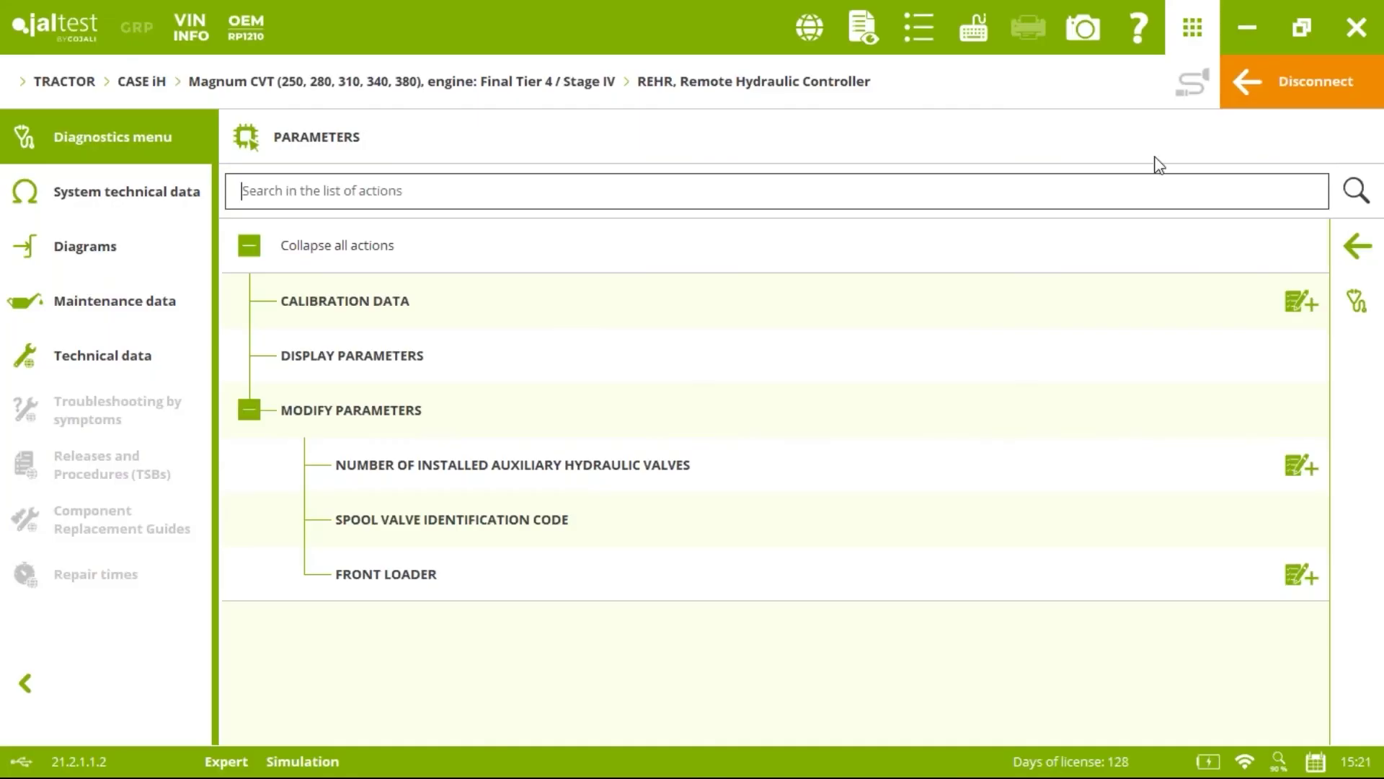
Run the calibration of the spool valves levers, reviewing its technical release on the manual procedure, and finish it.
click(1369, 245)
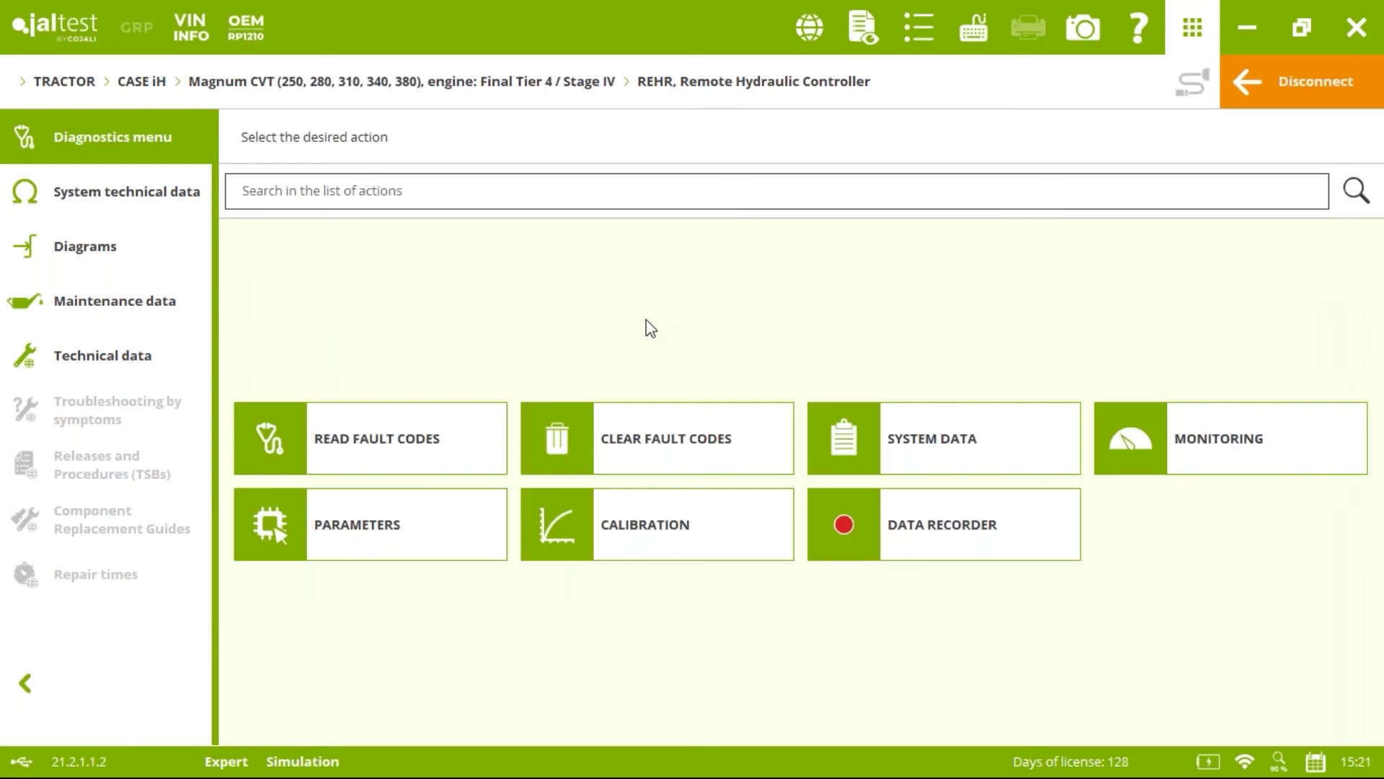
click(661, 555)
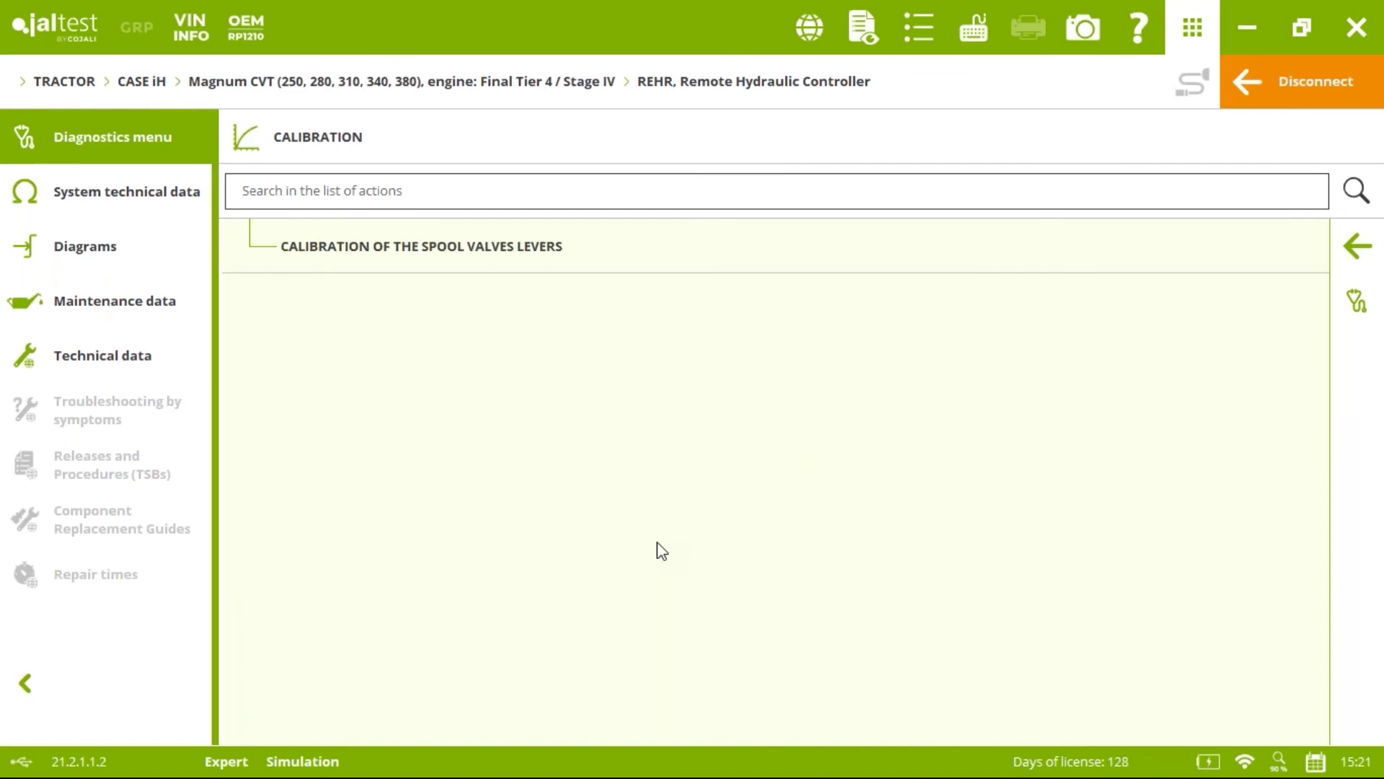
click(517, 261)
click(709, 418)
click(850, 473)
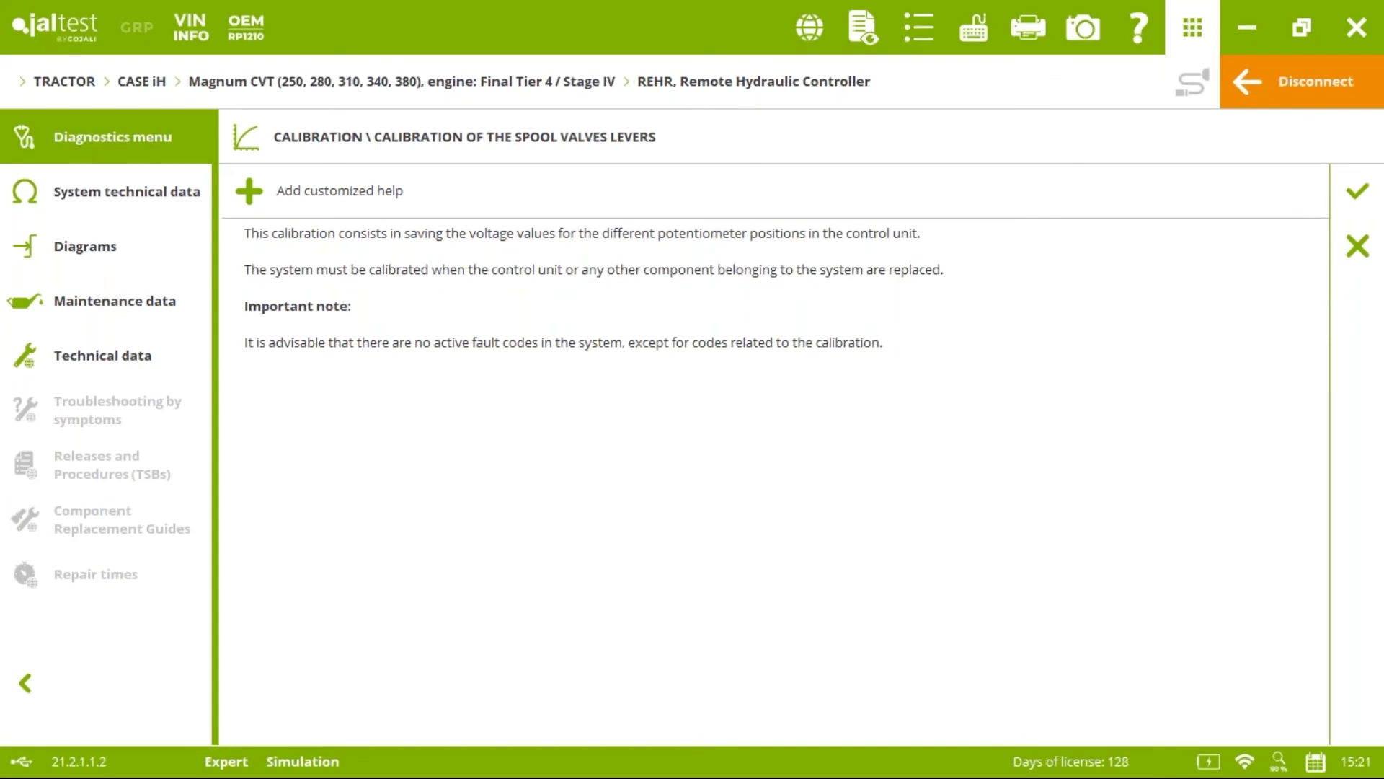
click(1358, 189)
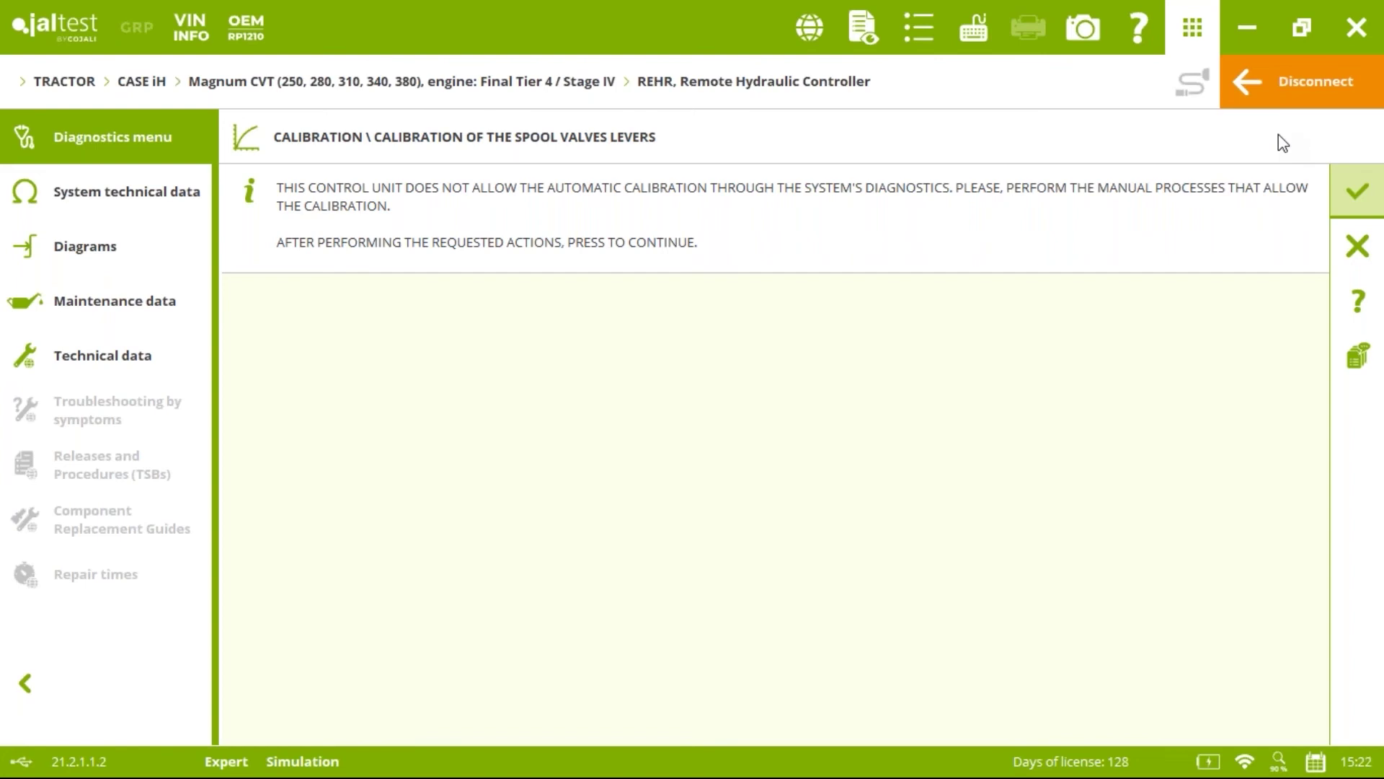
click(1370, 196)
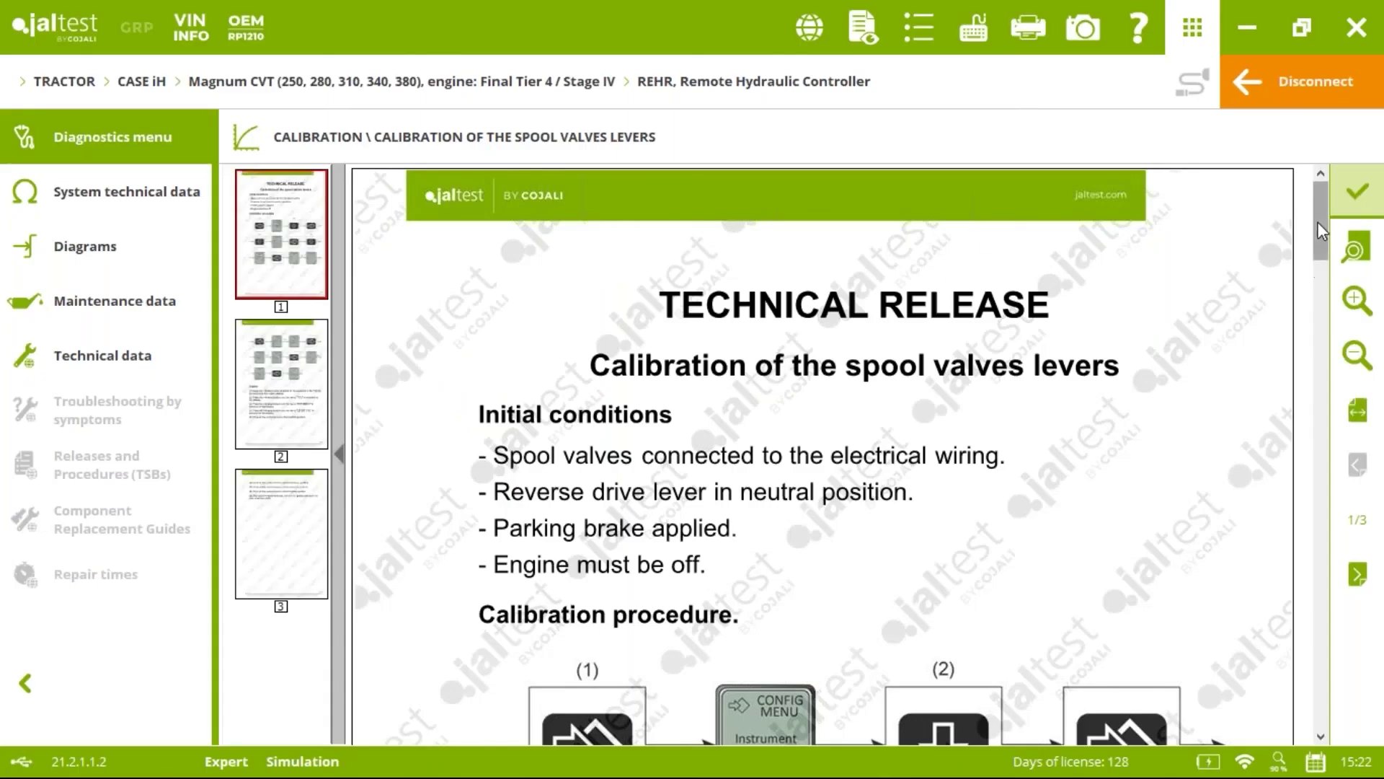
drag(1318, 226, 1318, 241)
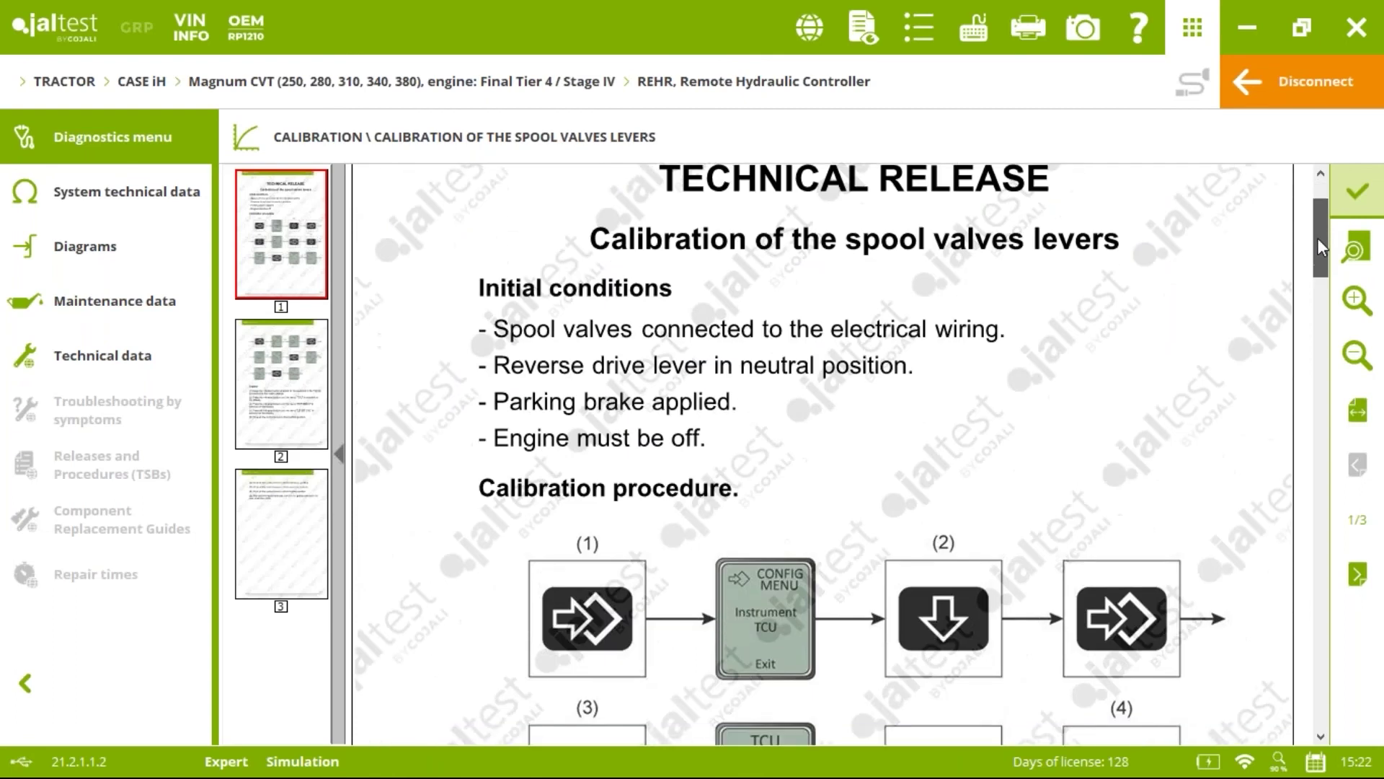
click(1356, 194)
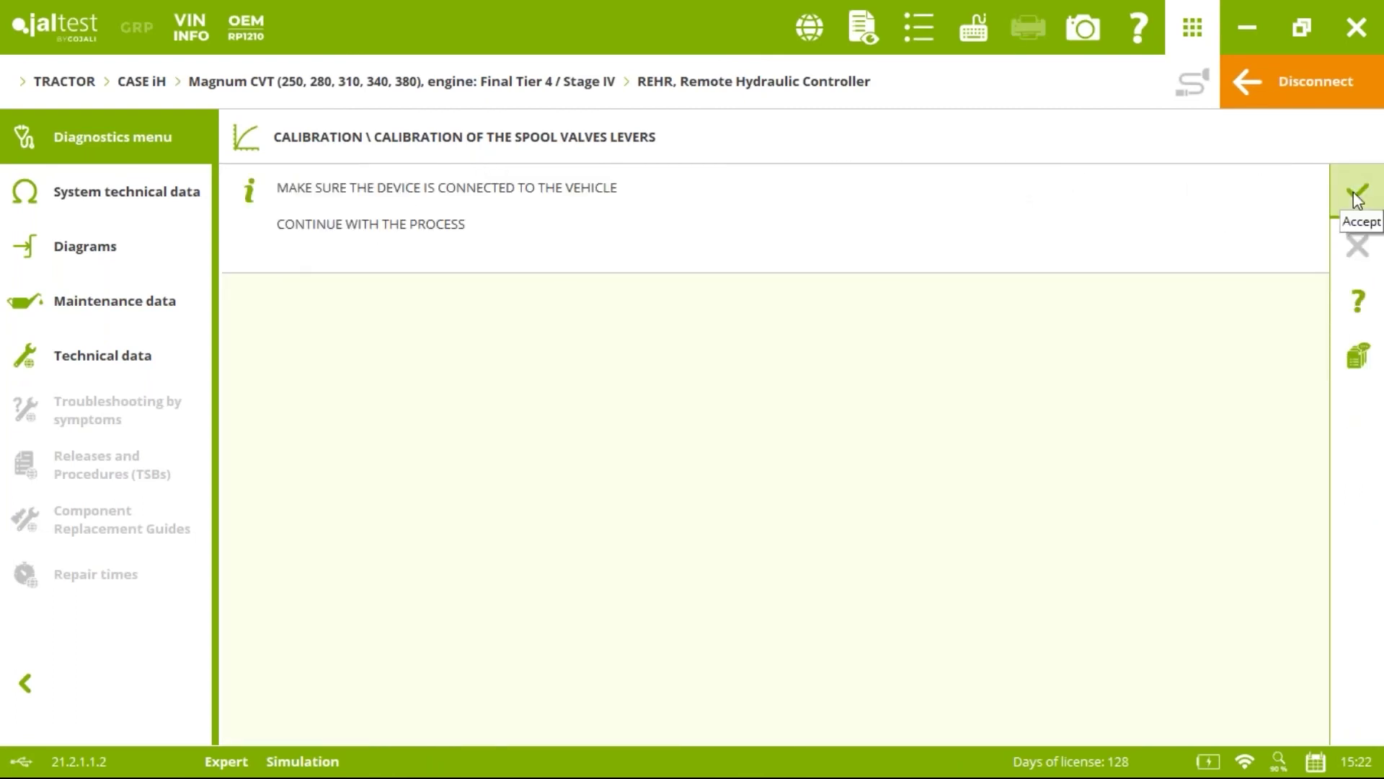
click(1353, 192)
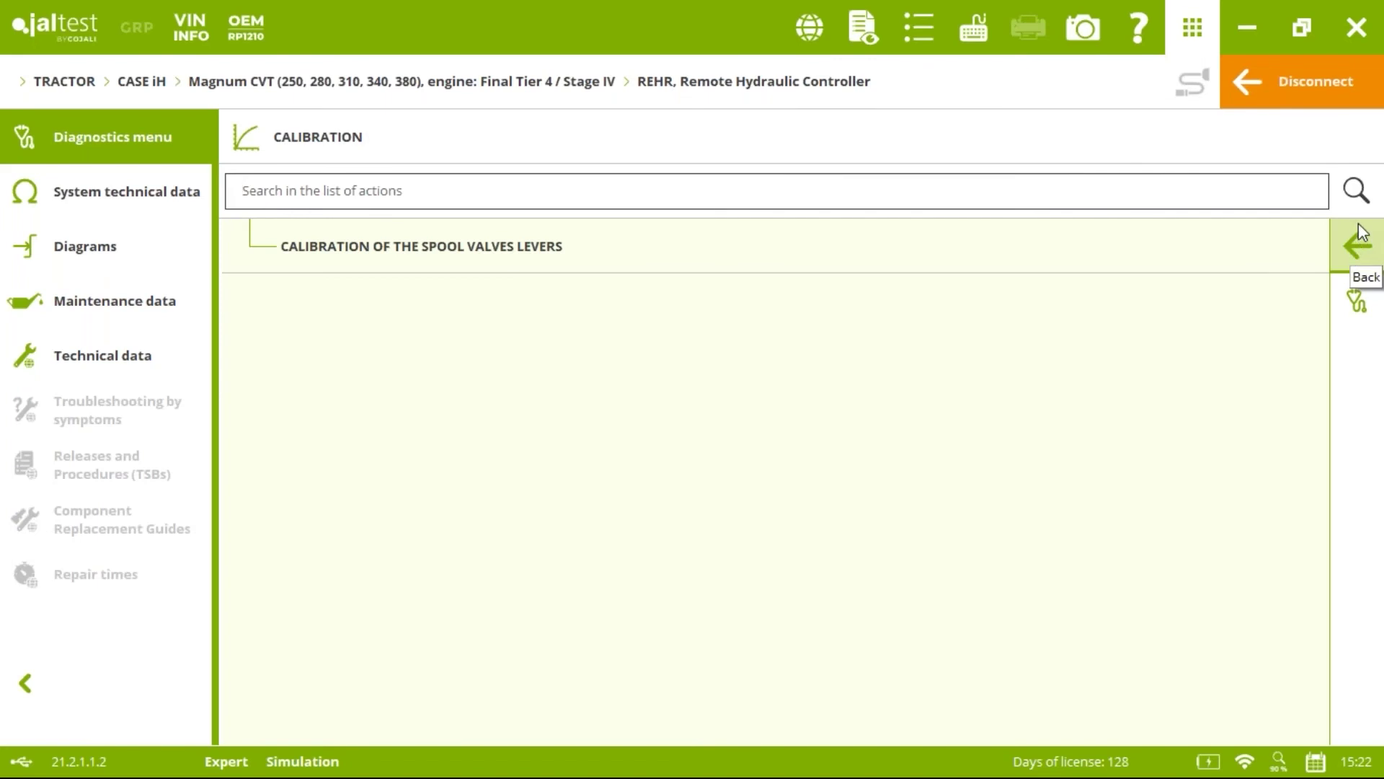
Disconnect from the Remote Hydraulic Controller and return to the tractor brand selection without saving the diagnostic report.
click(1363, 245)
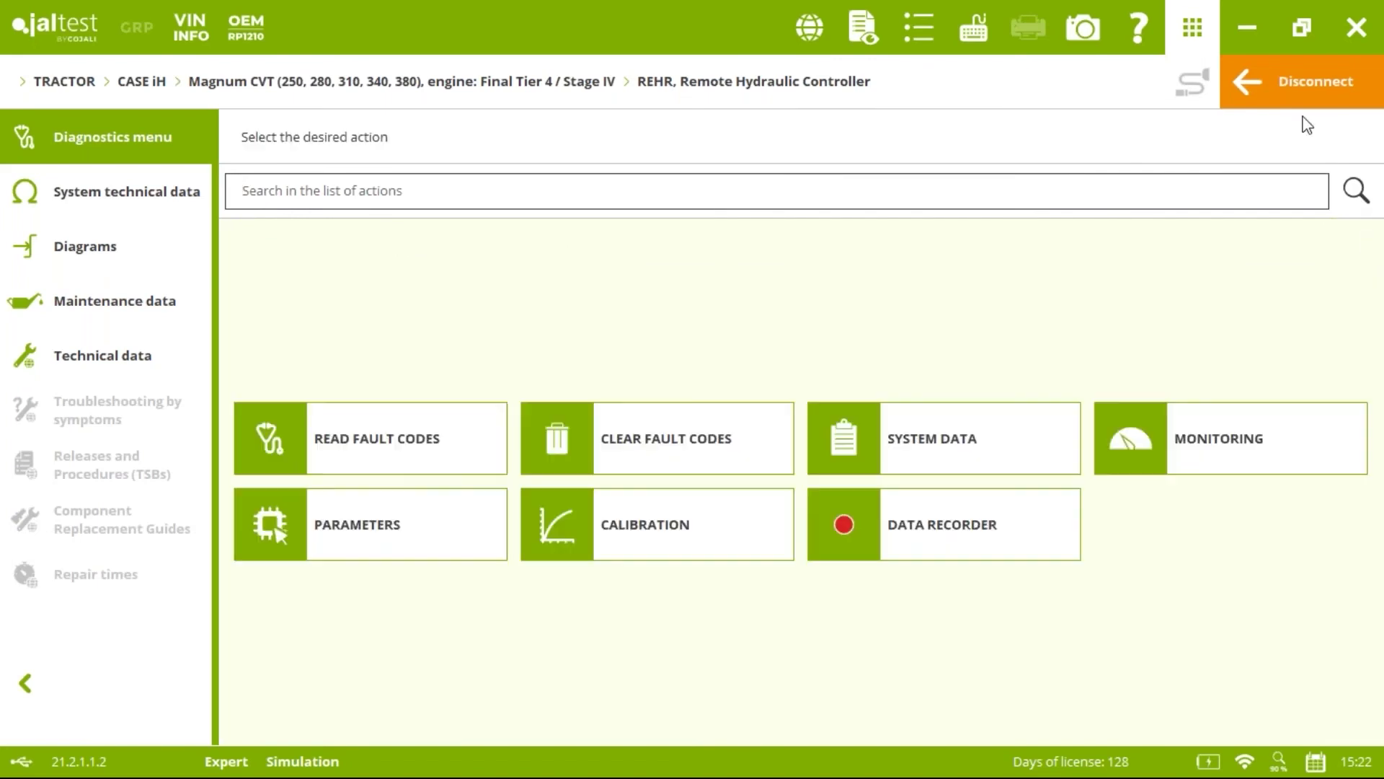
click(1299, 81)
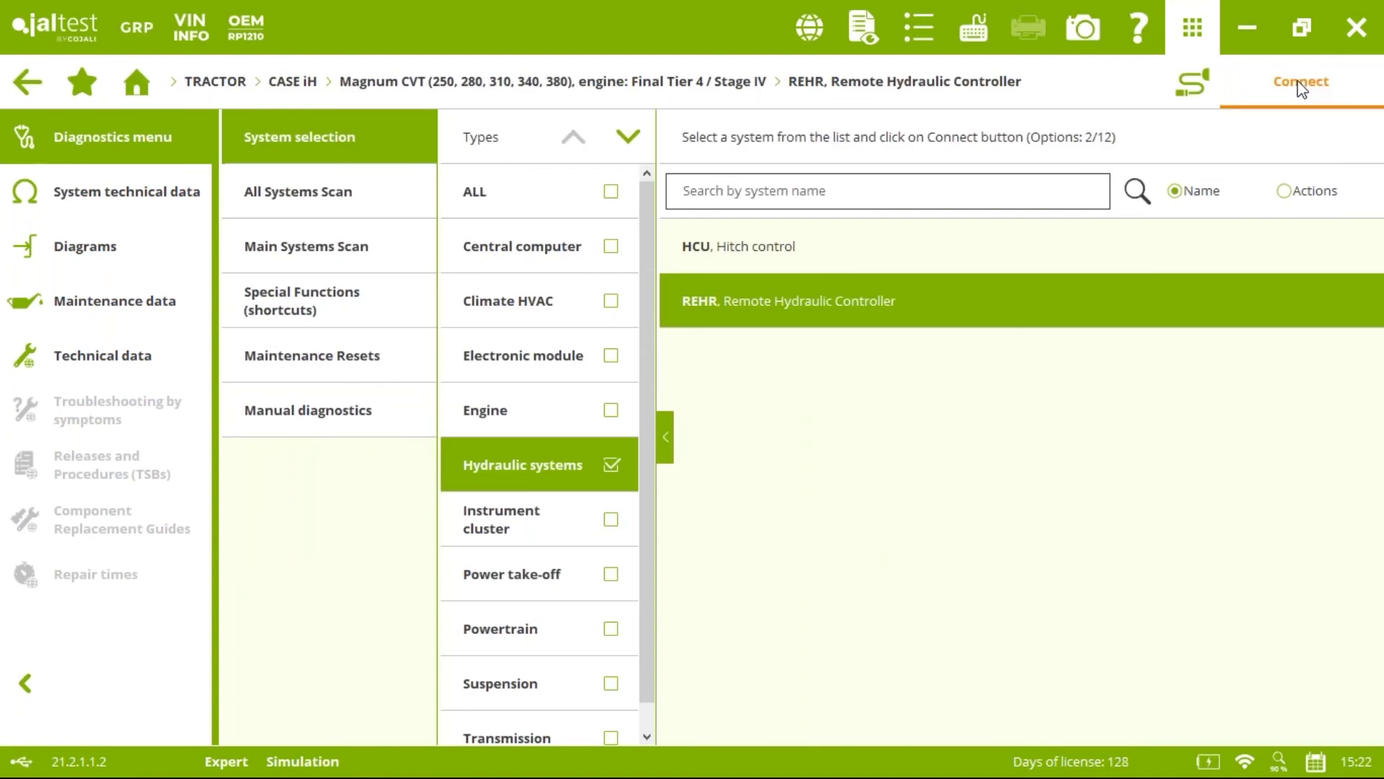
click(206, 82)
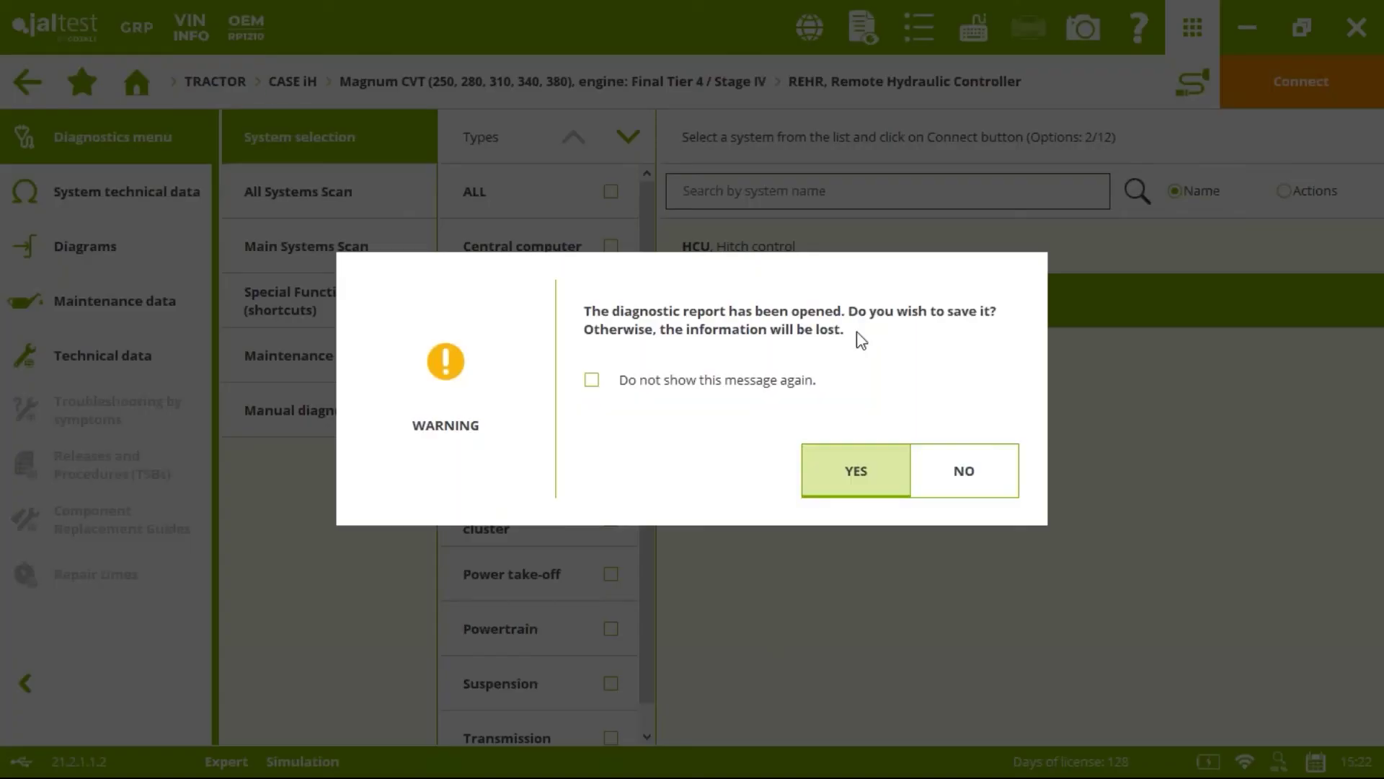
click(943, 462)
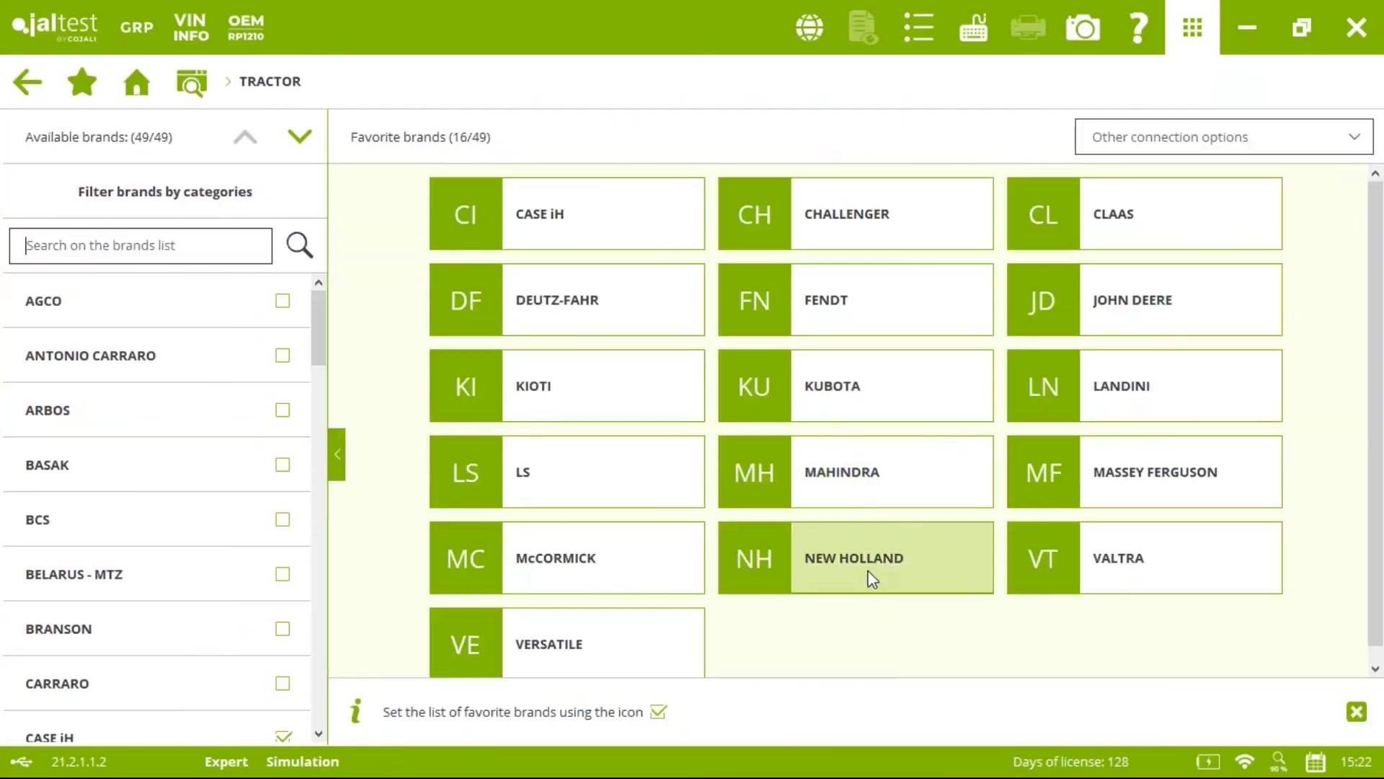
Select the New Holland T8 Series - CVT model with the Final Tier 4 / Stage IV engine.
click(871, 580)
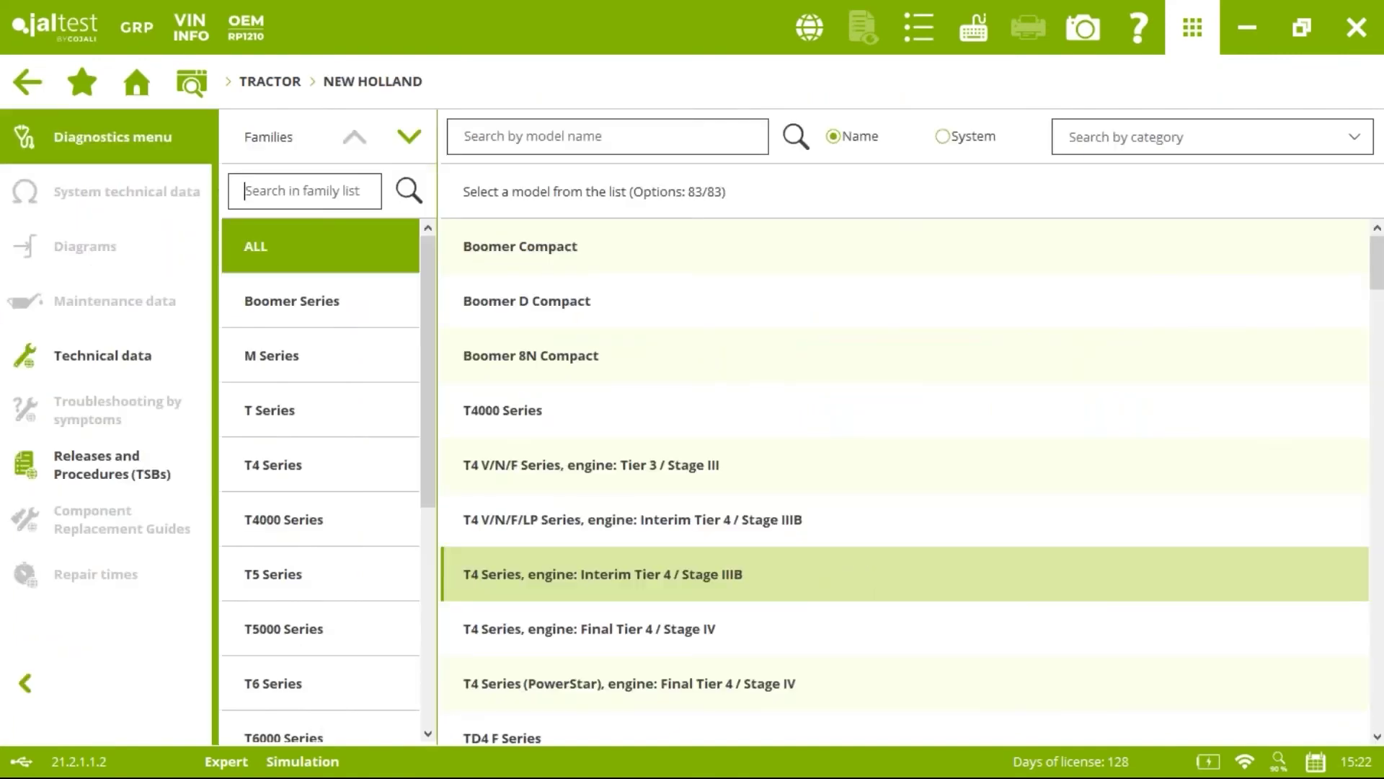
drag(430, 399, 435, 551)
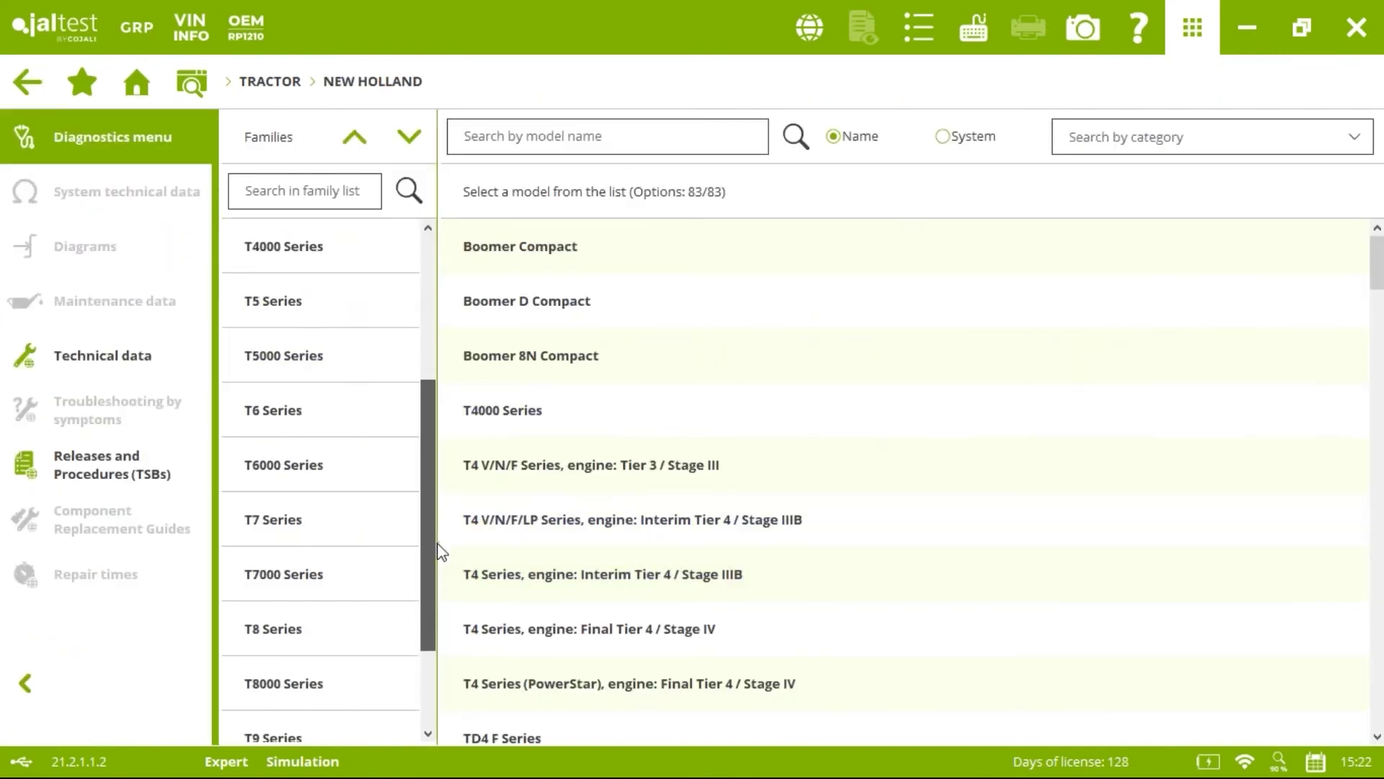
click(345, 626)
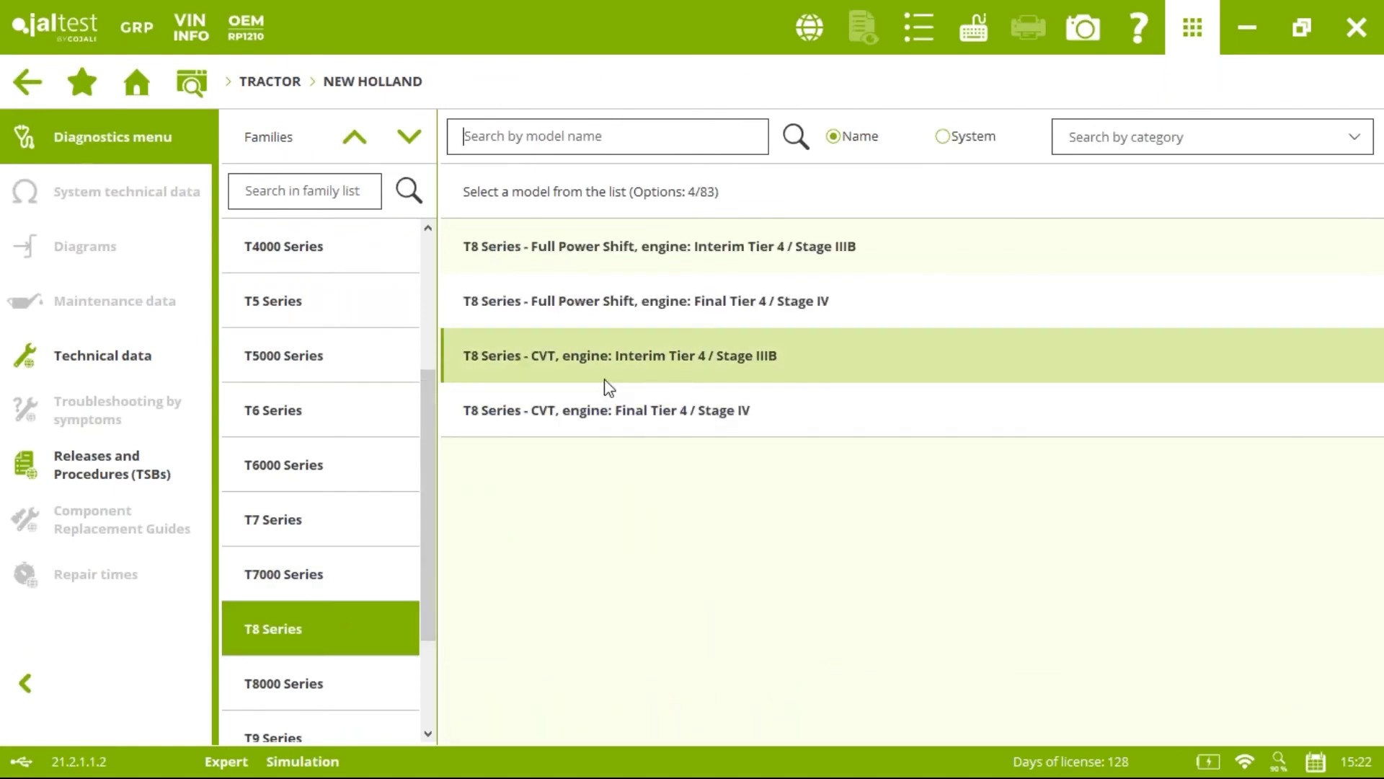
click(614, 430)
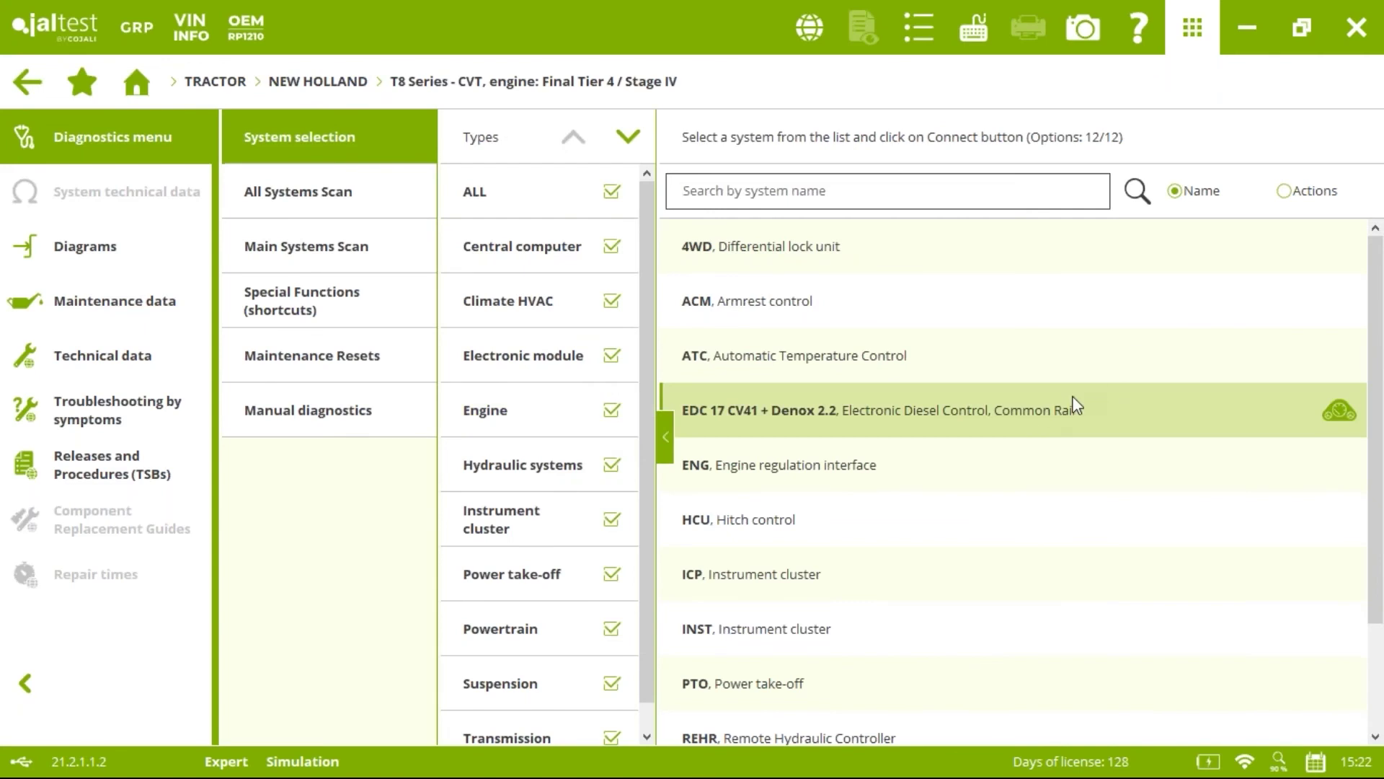
Filter the systems to Hydraulic systems only and connect to REHR, Remote Hydraulic Controller.
click(626, 193)
click(611, 464)
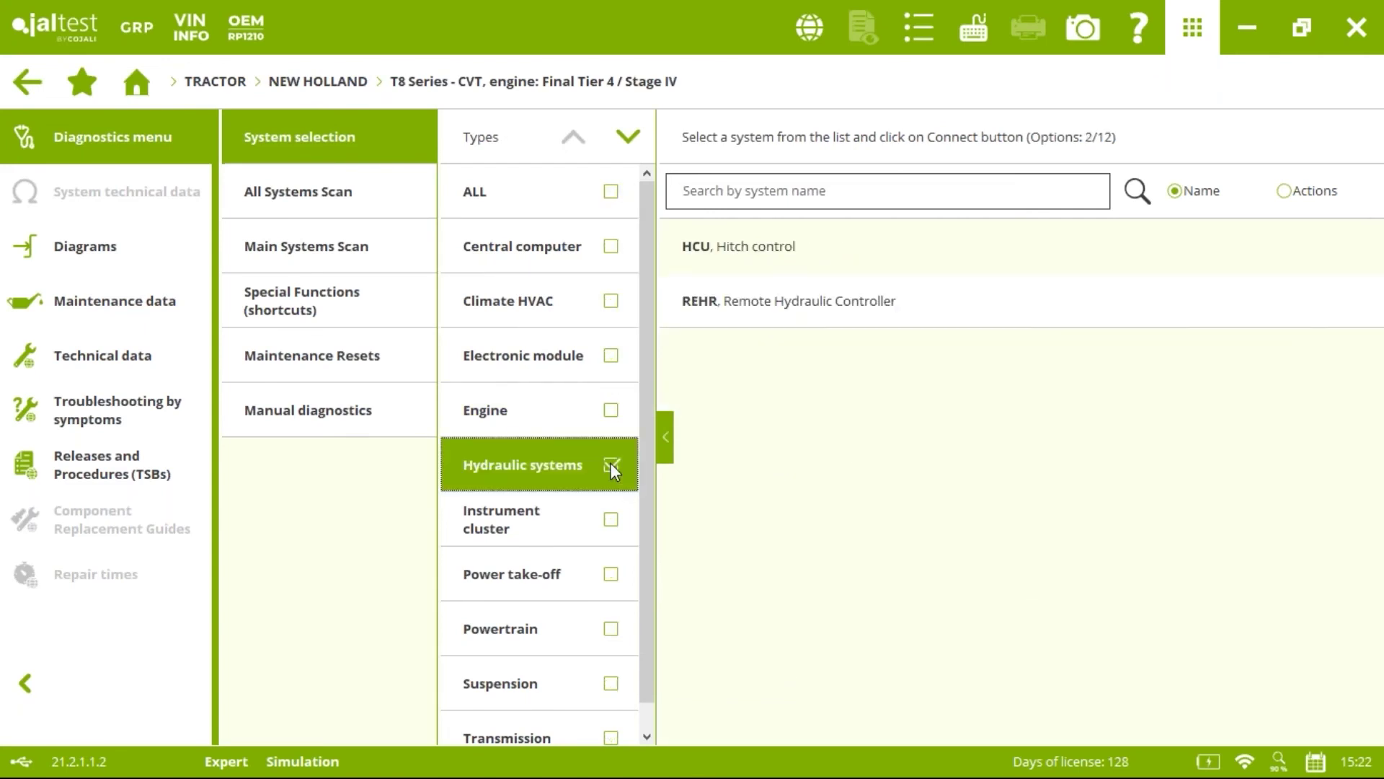
click(753, 322)
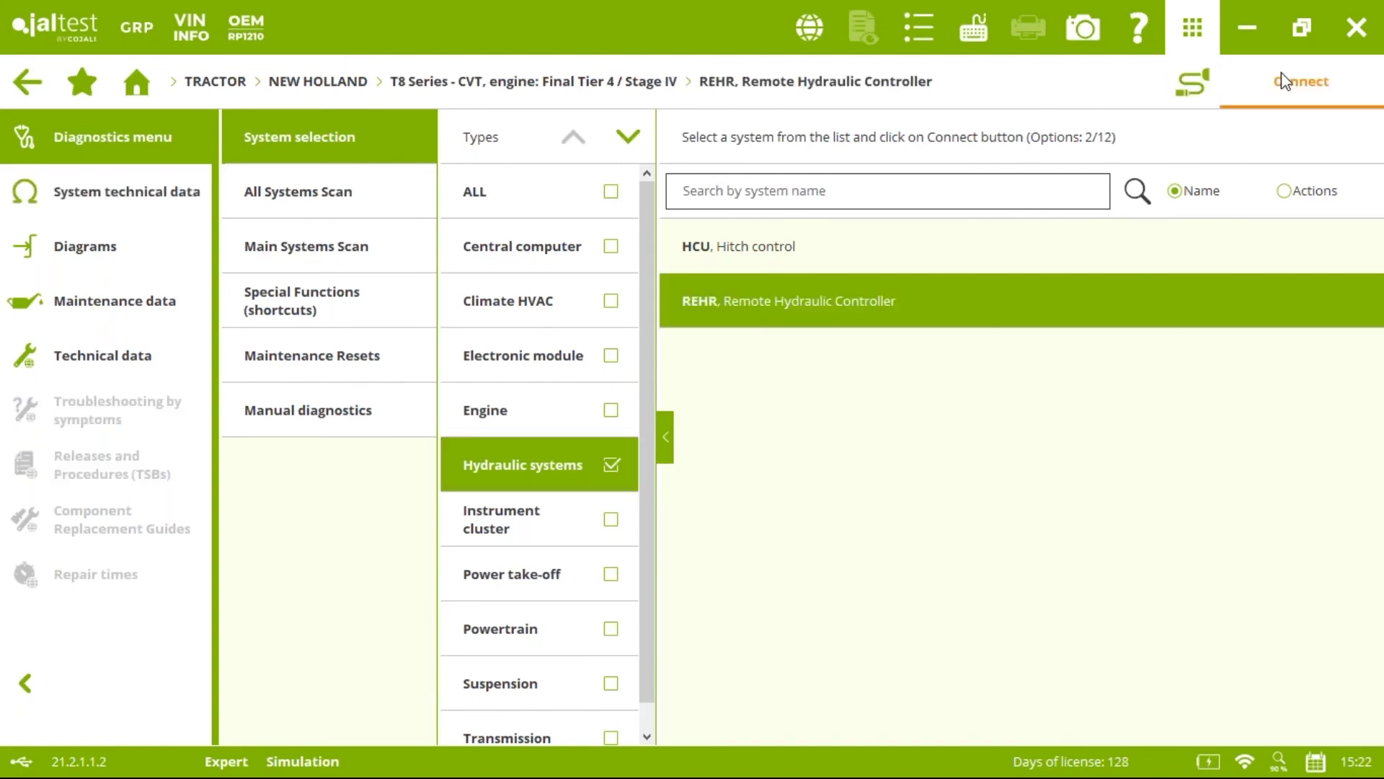
click(1287, 86)
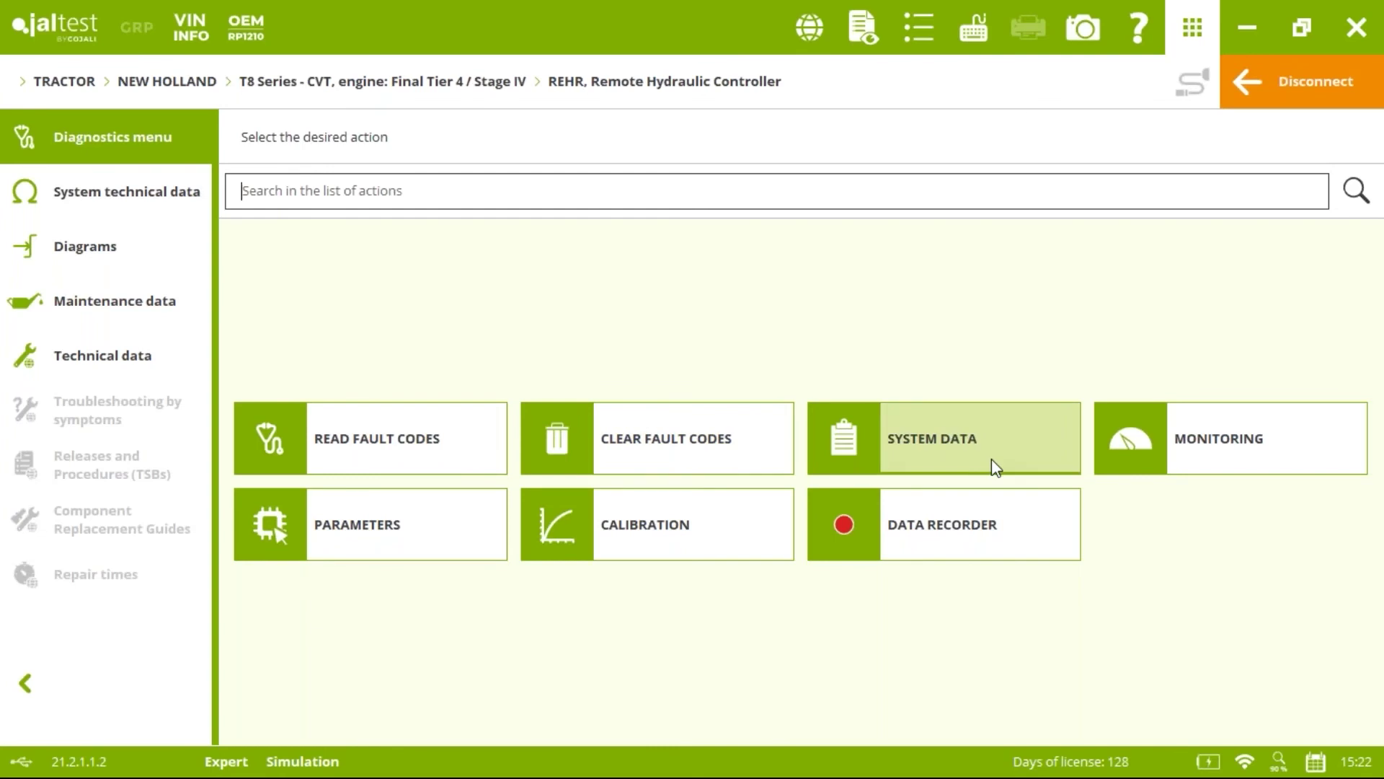
Review the available parameter actions, including those for modifying parameters, and the calibration actions of the Remote Hydraulic Controller.
click(396, 544)
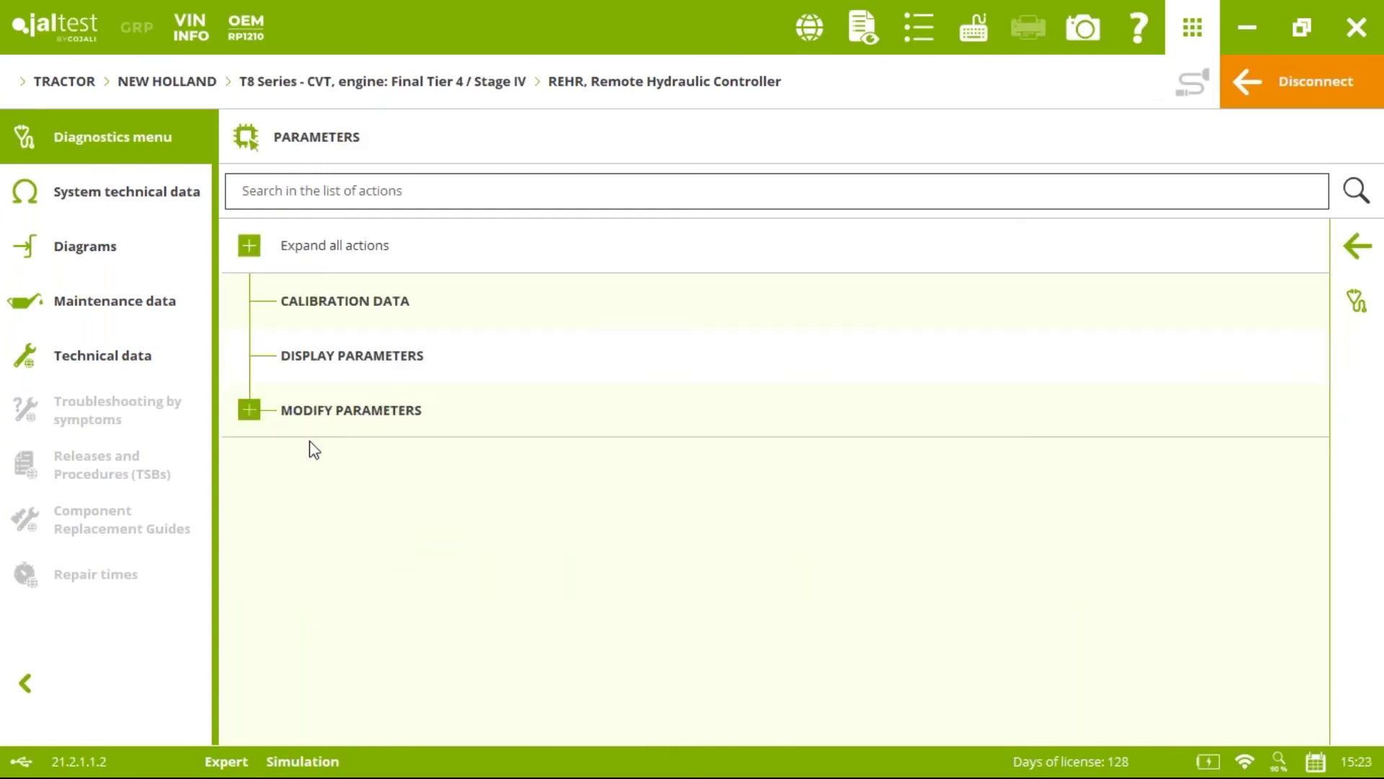
click(245, 409)
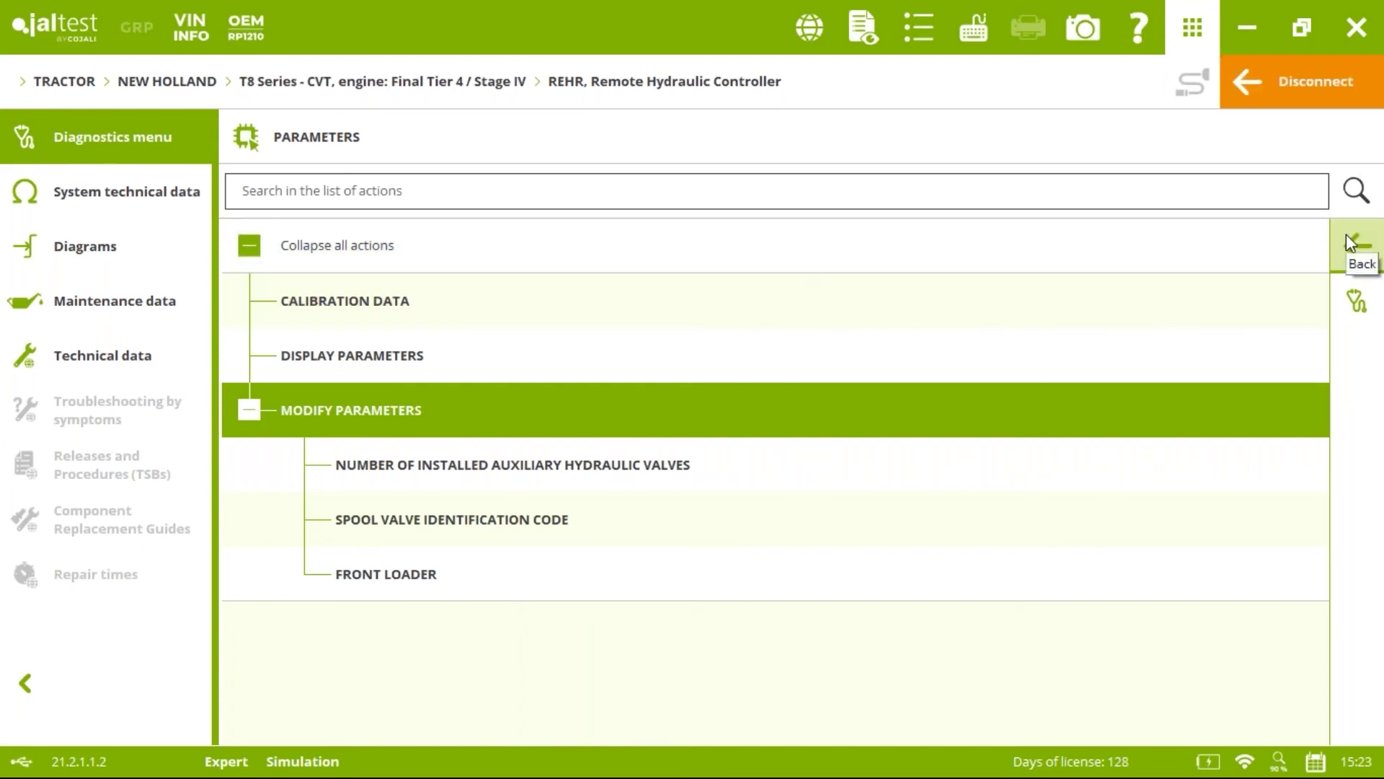
click(1348, 239)
click(723, 509)
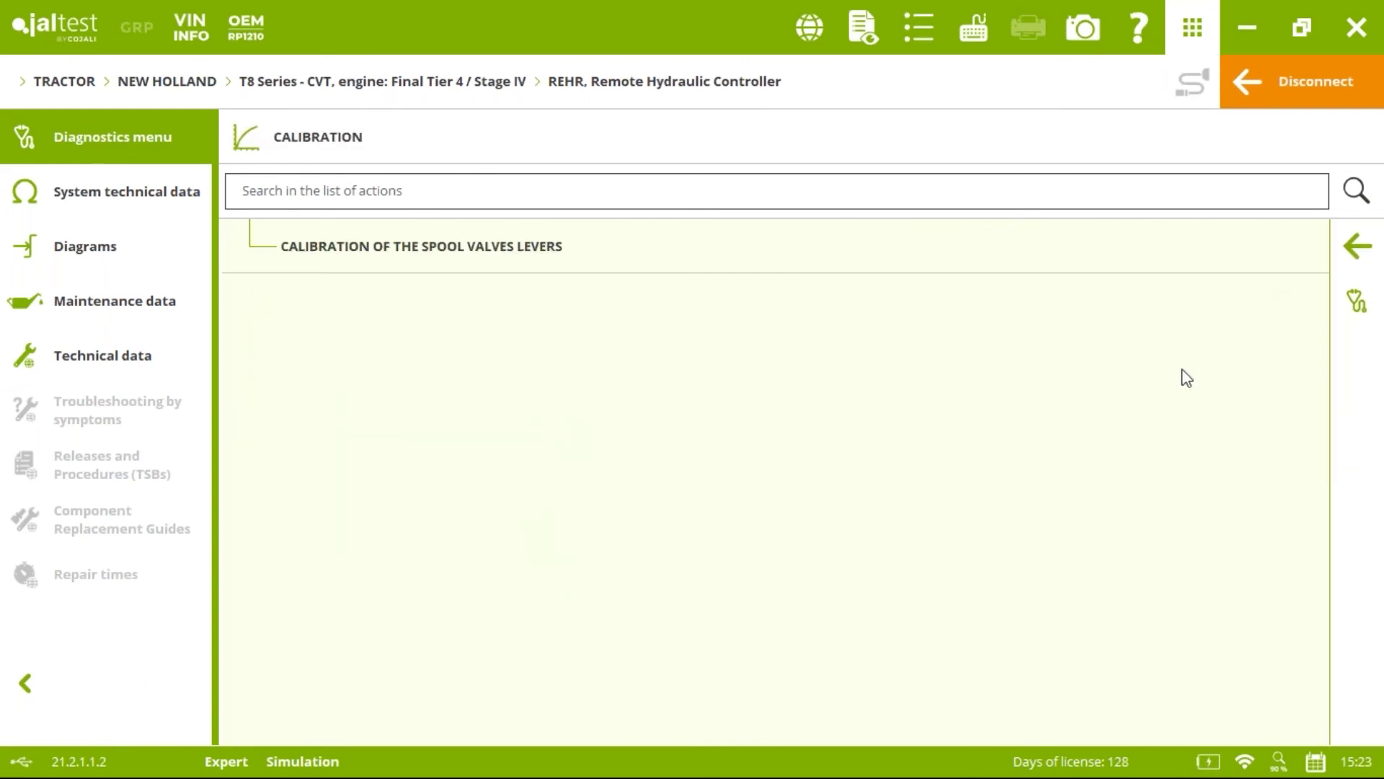
click(1354, 244)
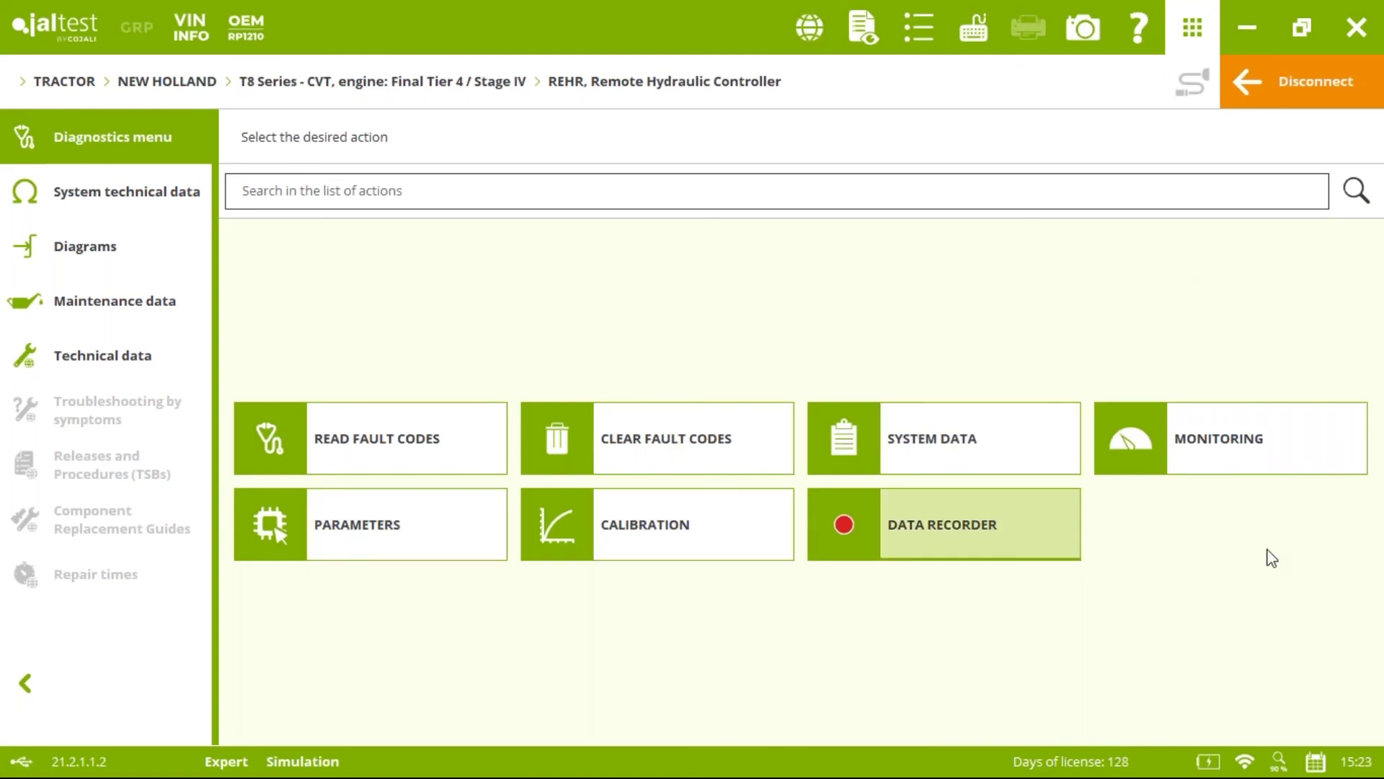
Disconnect from the New Holland Remote Hydraulic Controller and go back to the tractor brand selection.
click(1297, 100)
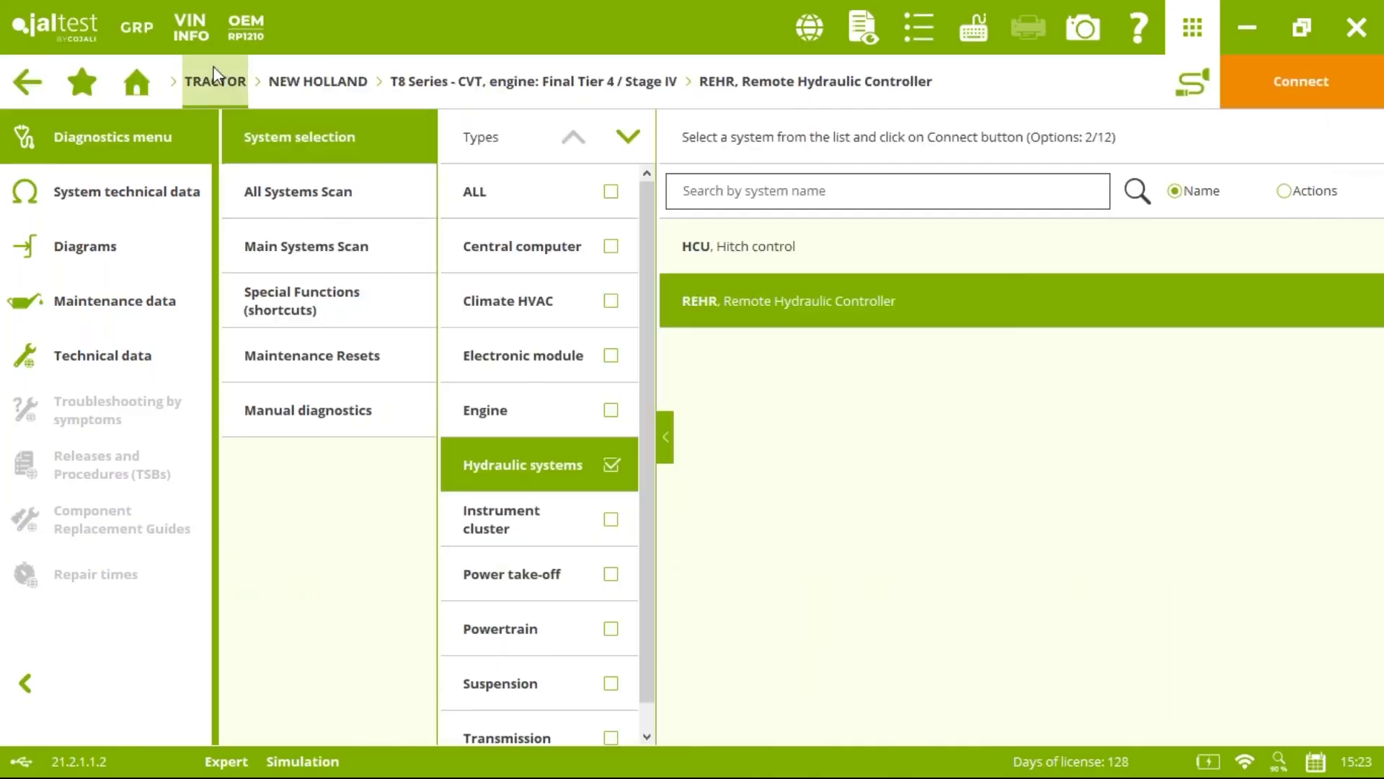
click(197, 85)
click(976, 472)
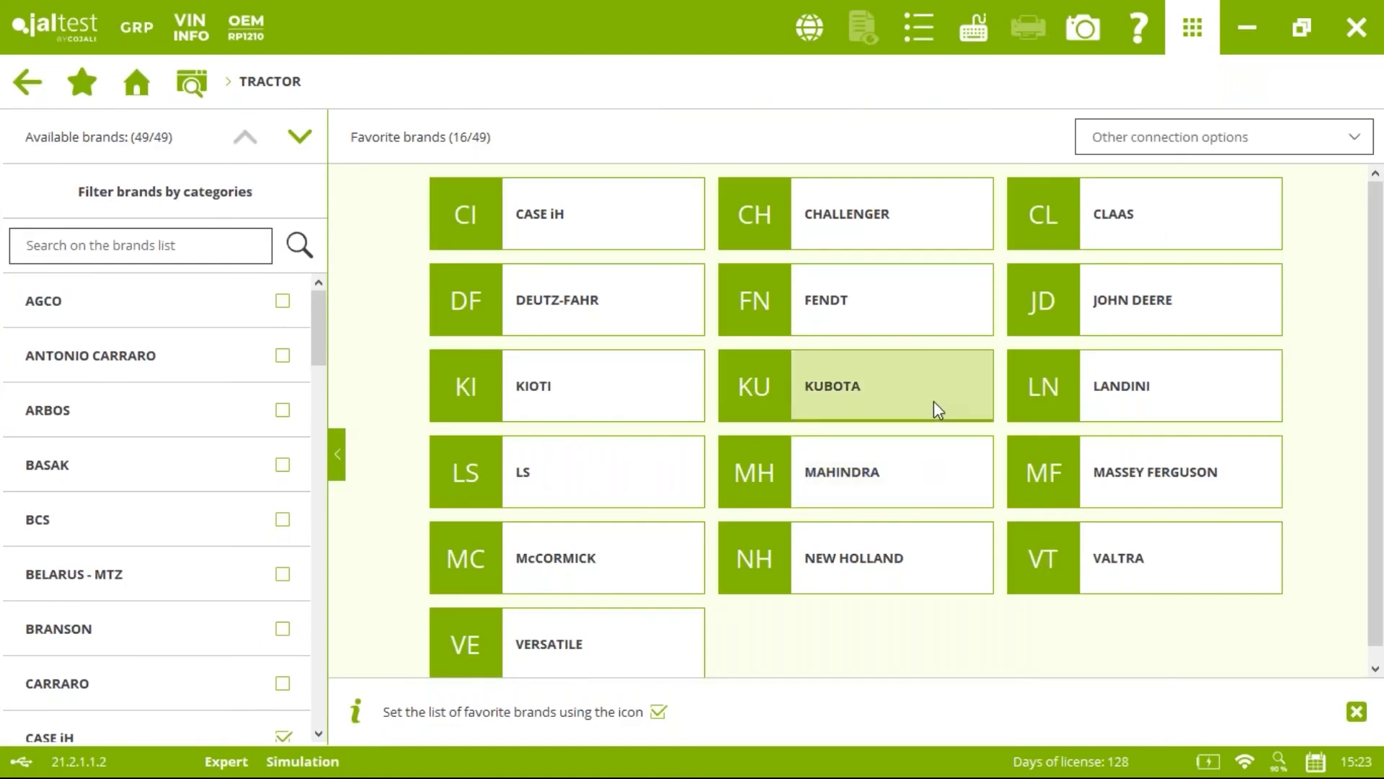
Select the Kubota M7 Series model from the M Series family.
click(933, 401)
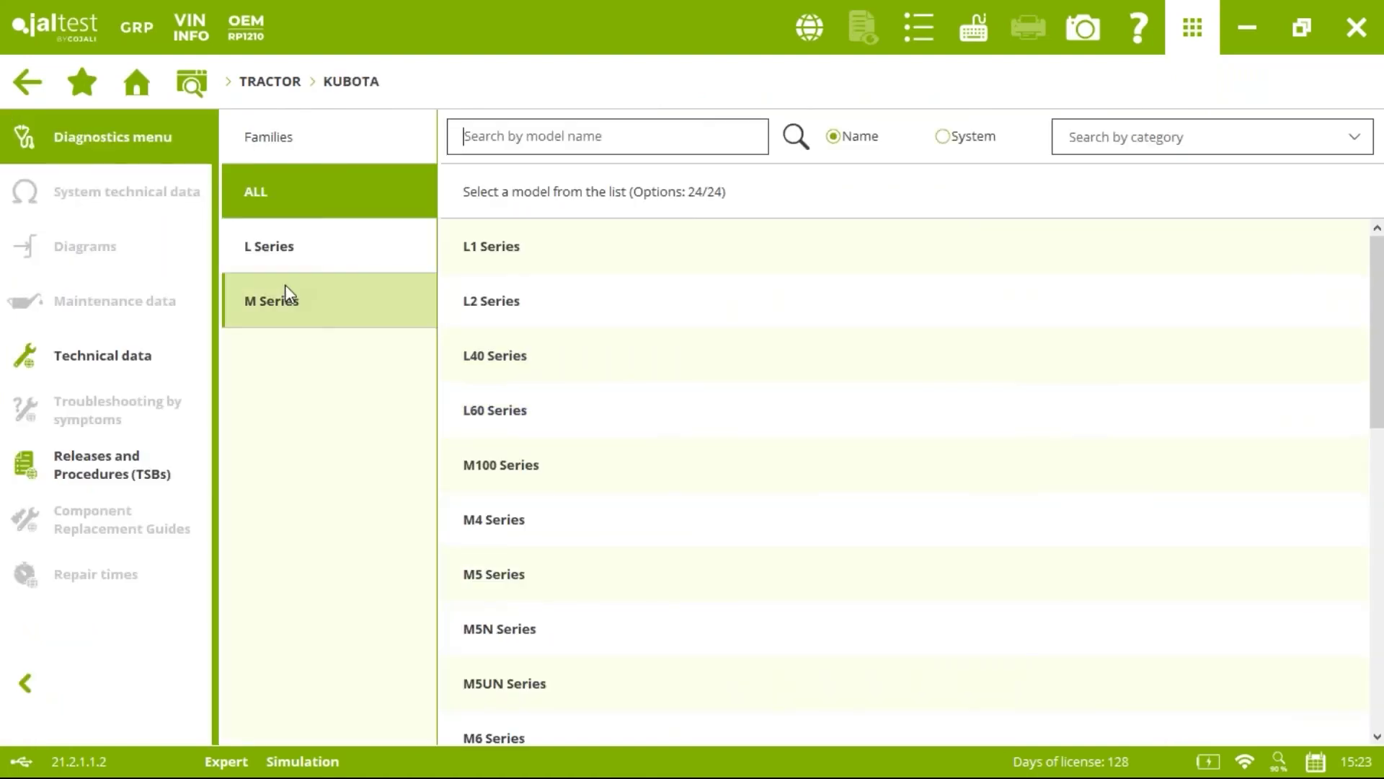
click(300, 288)
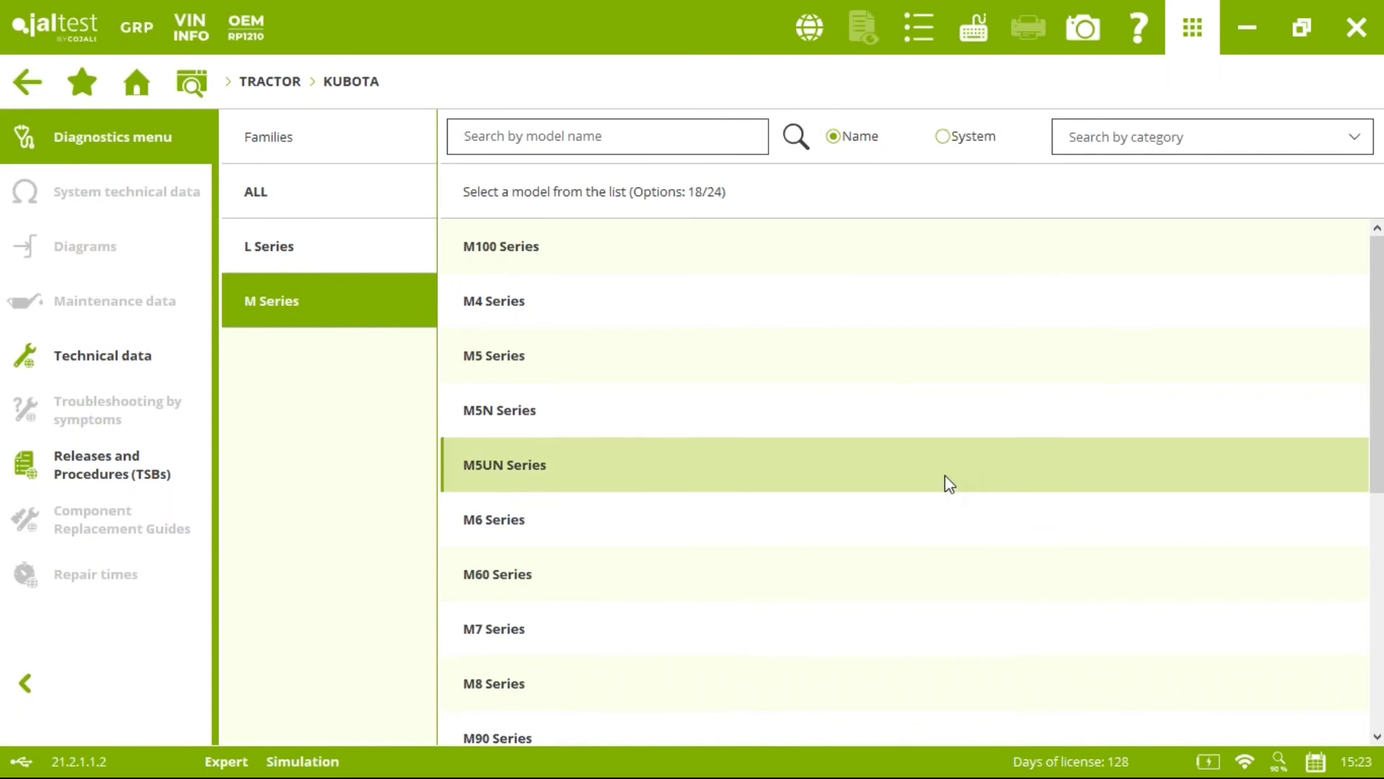
scroll(587, 465, down, 1)
click(566, 575)
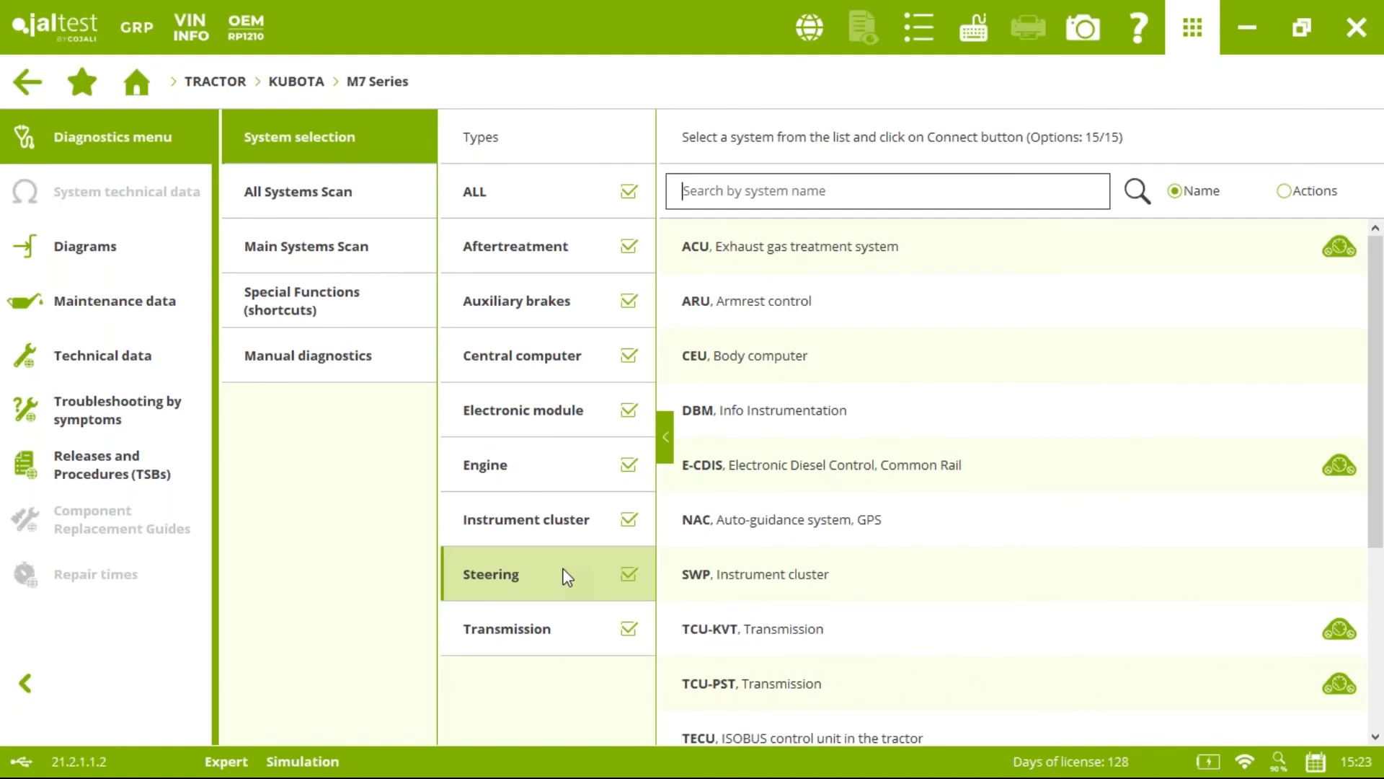
click(628, 242)
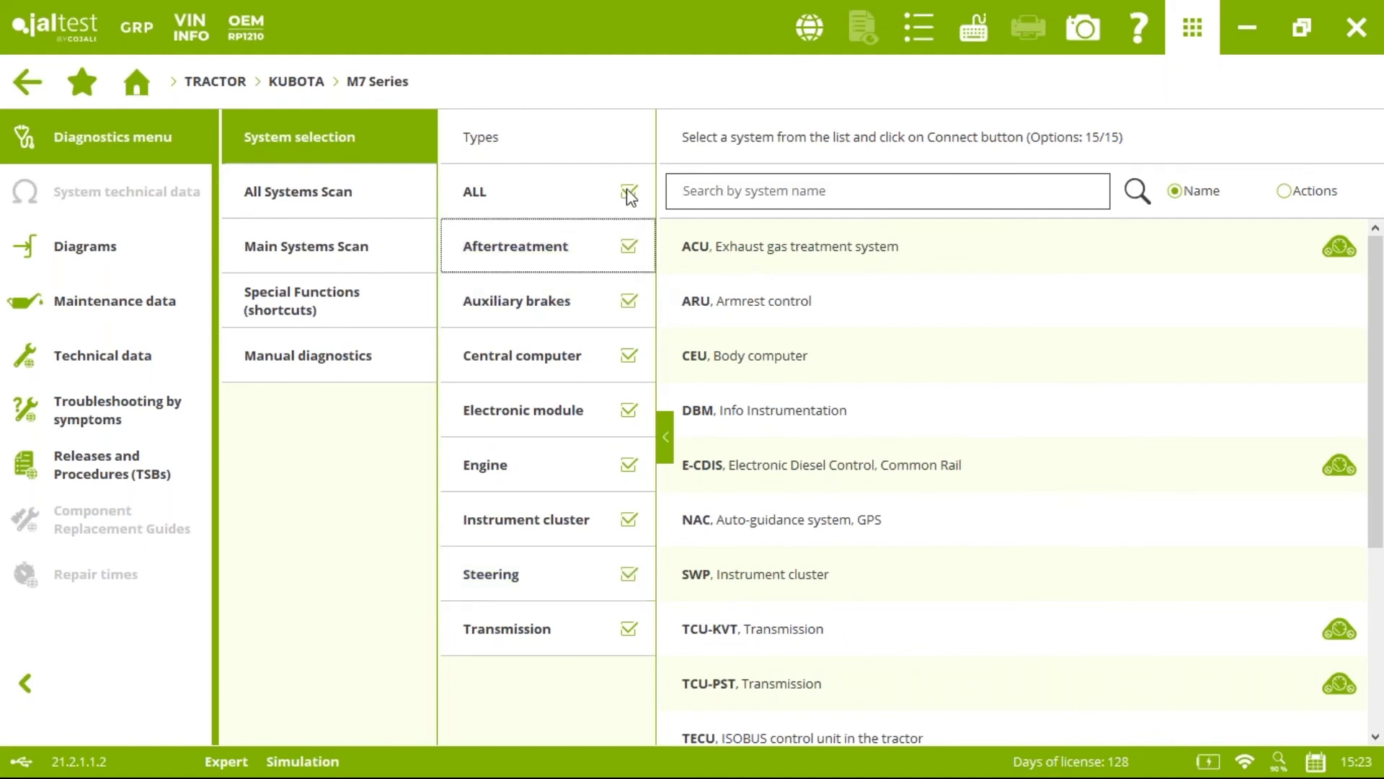
click(629, 192)
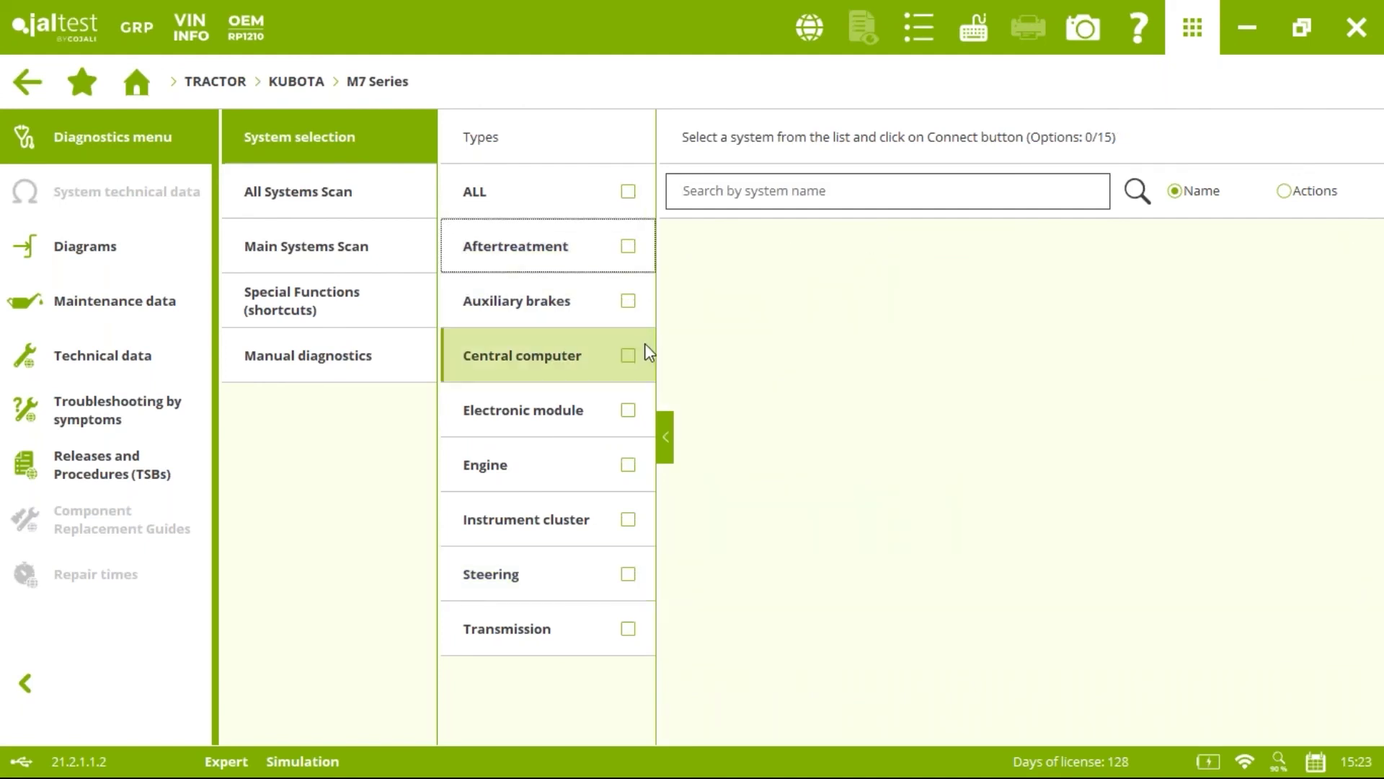
click(628, 192)
Connect to the ARU, Armrest control system of the Kubota M7 Series.
click(713, 311)
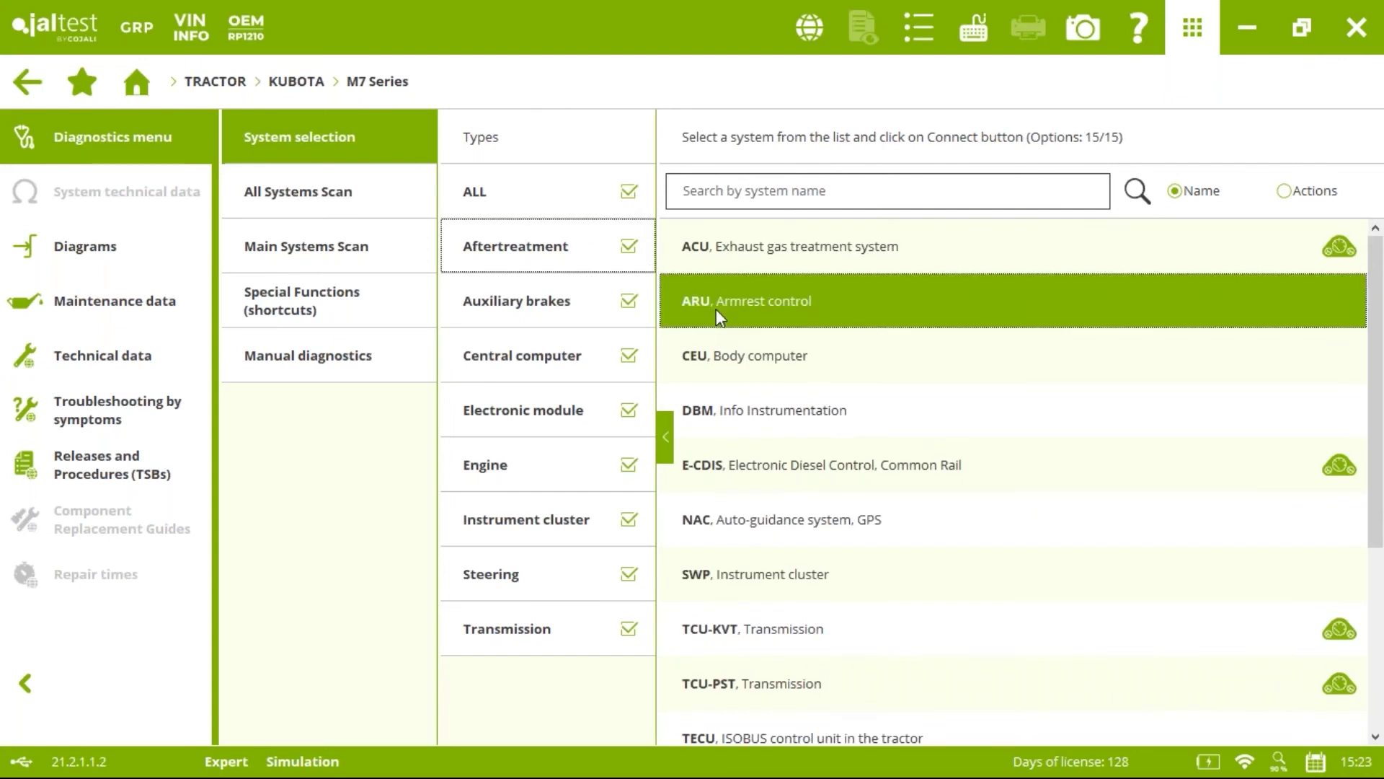
click(1287, 83)
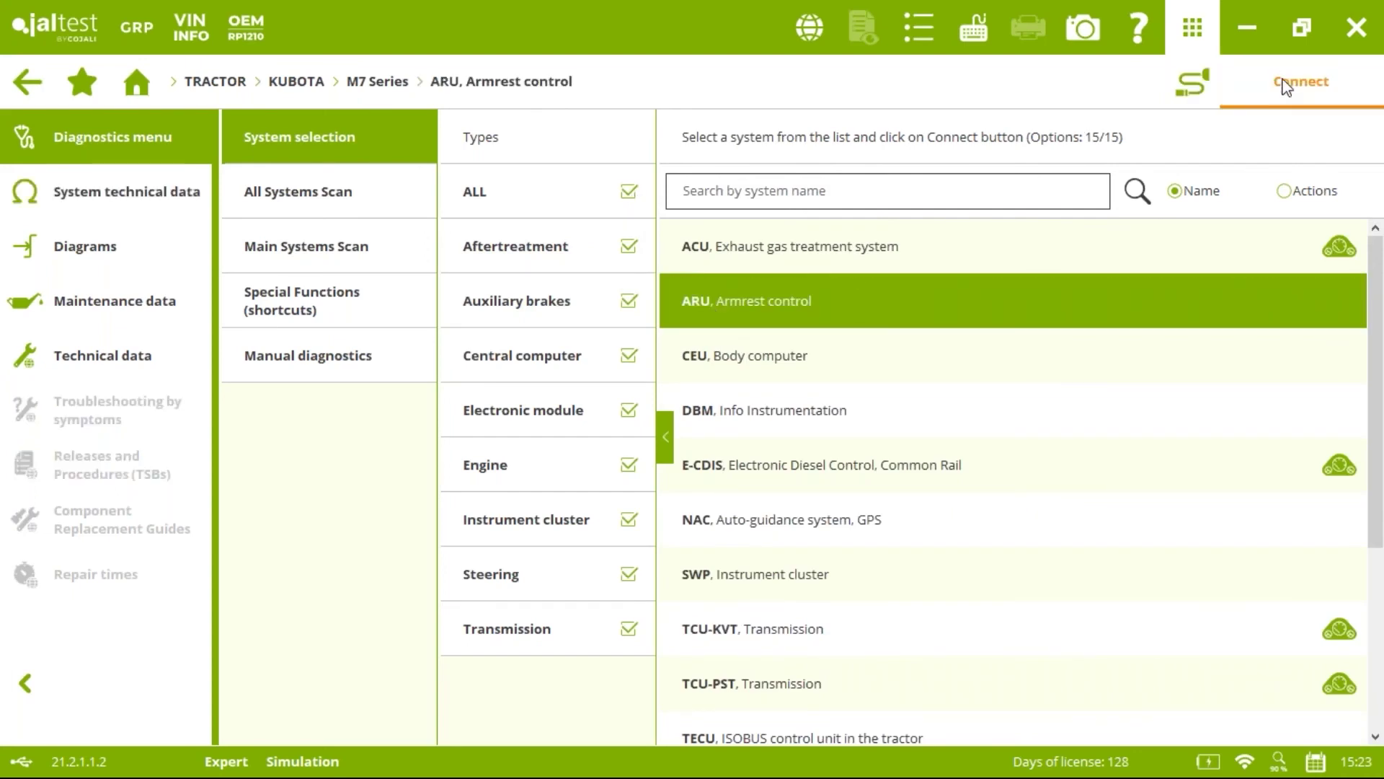
click(1286, 83)
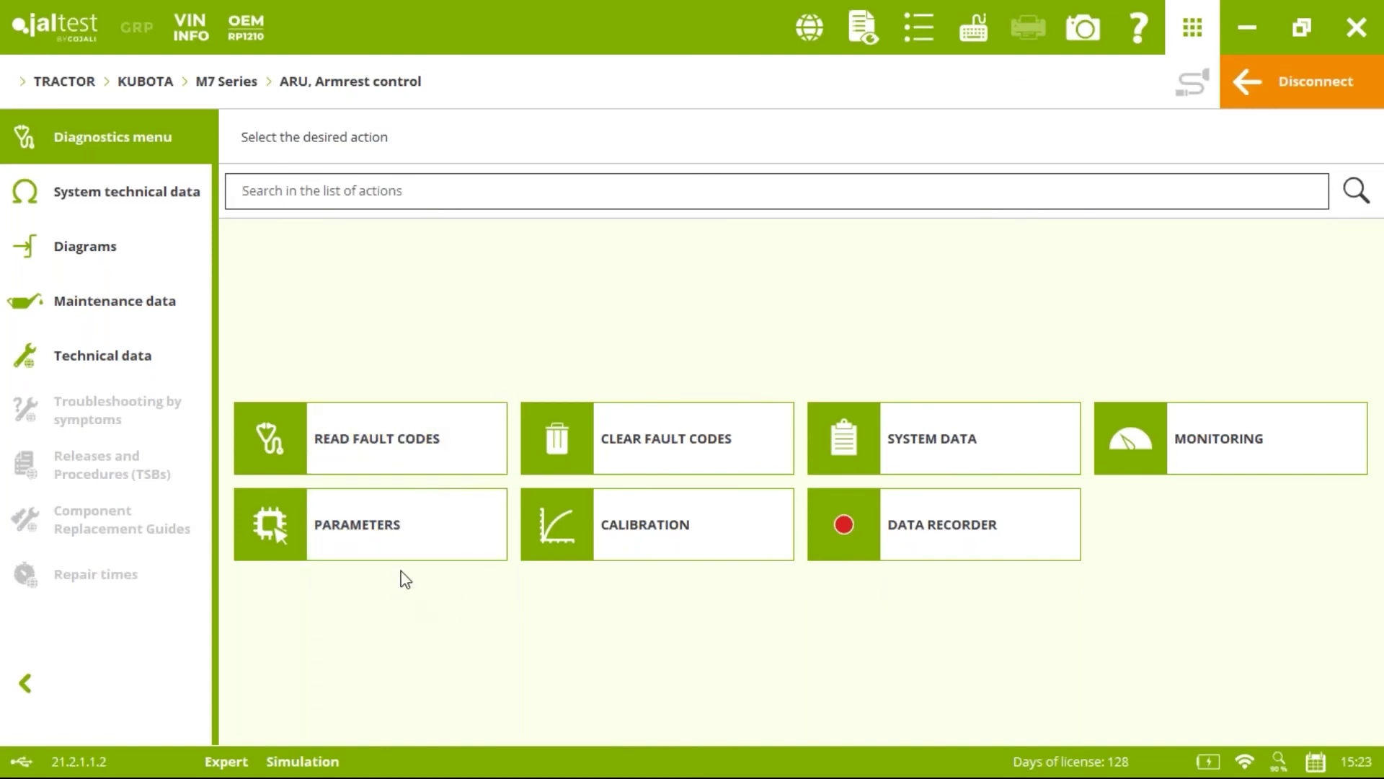
Modify the armrest control parameters, setting the spool valve VI control lever to Present, and complete the parameter setting process.
click(404, 540)
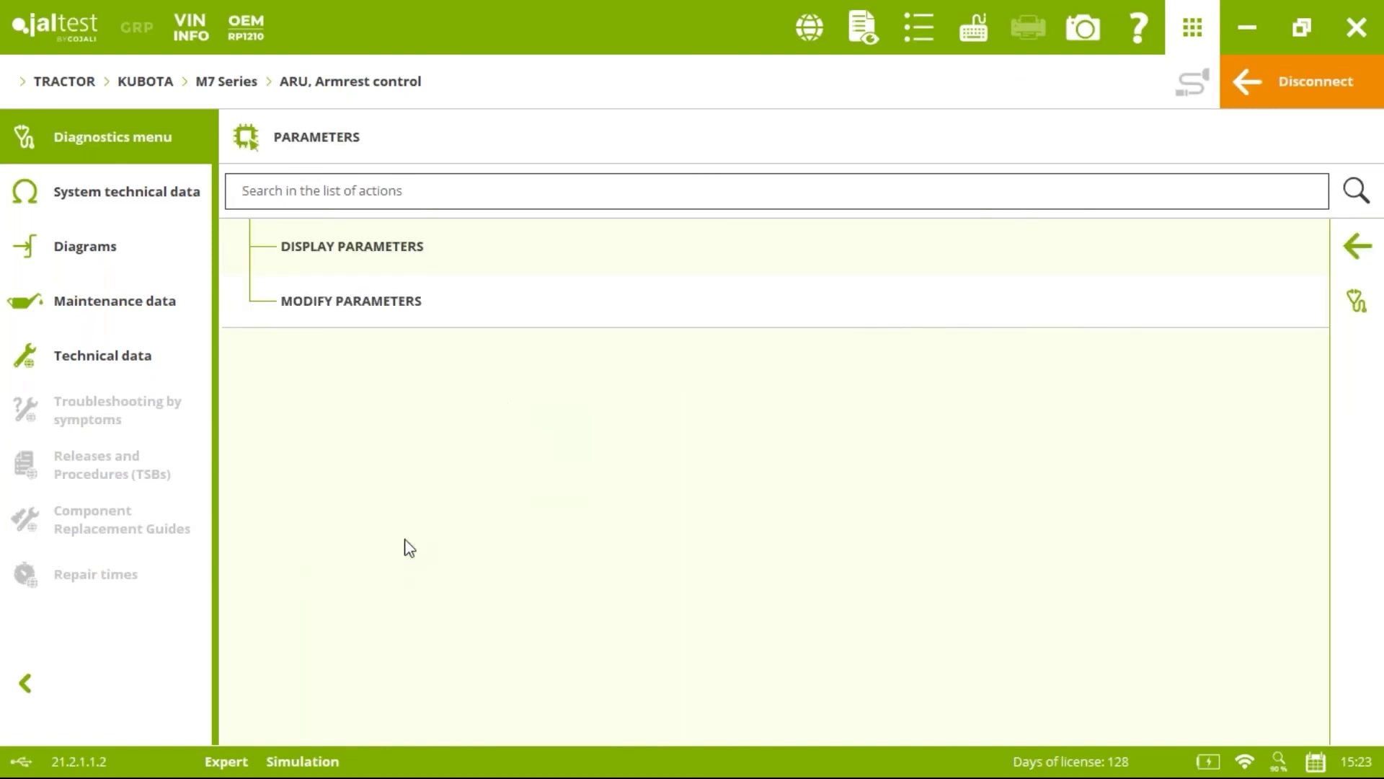
click(404, 300)
click(794, 414)
click(855, 455)
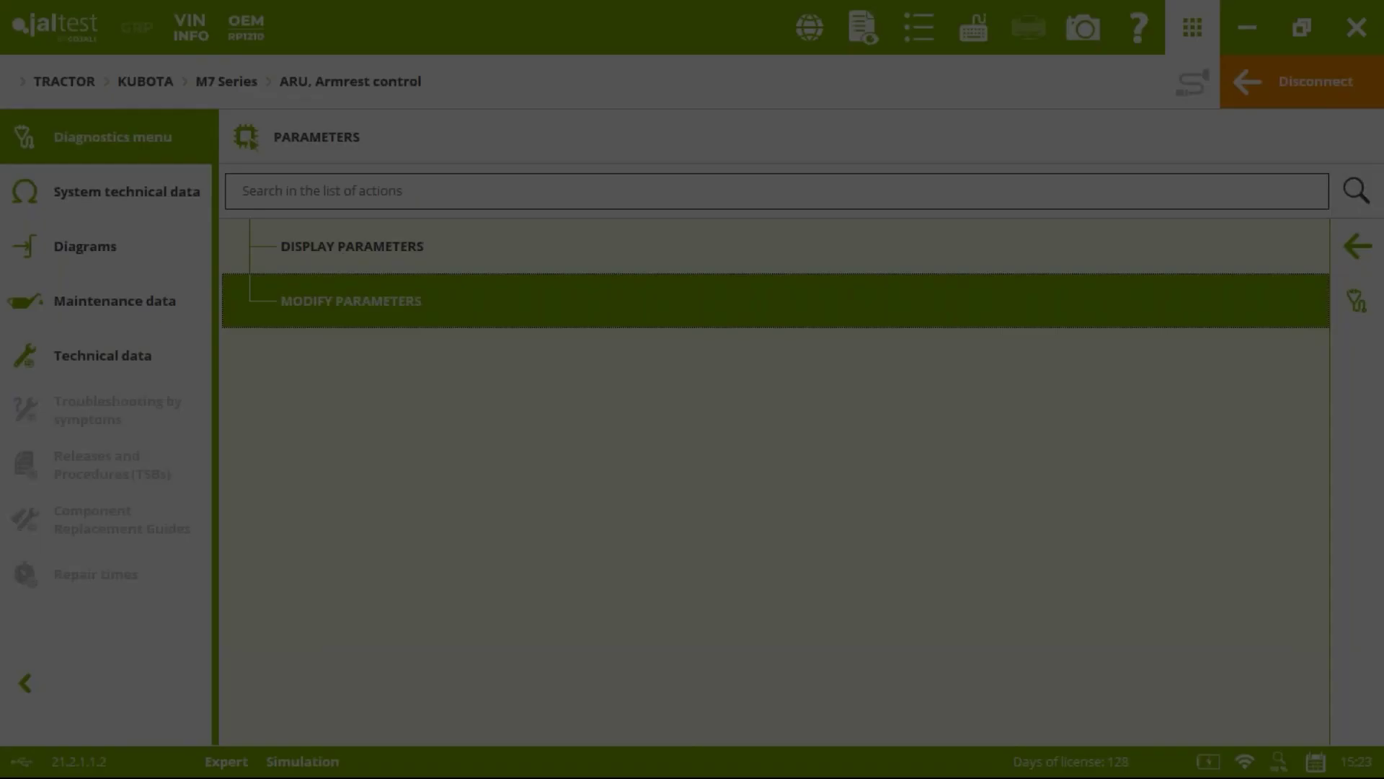
click(1356, 184)
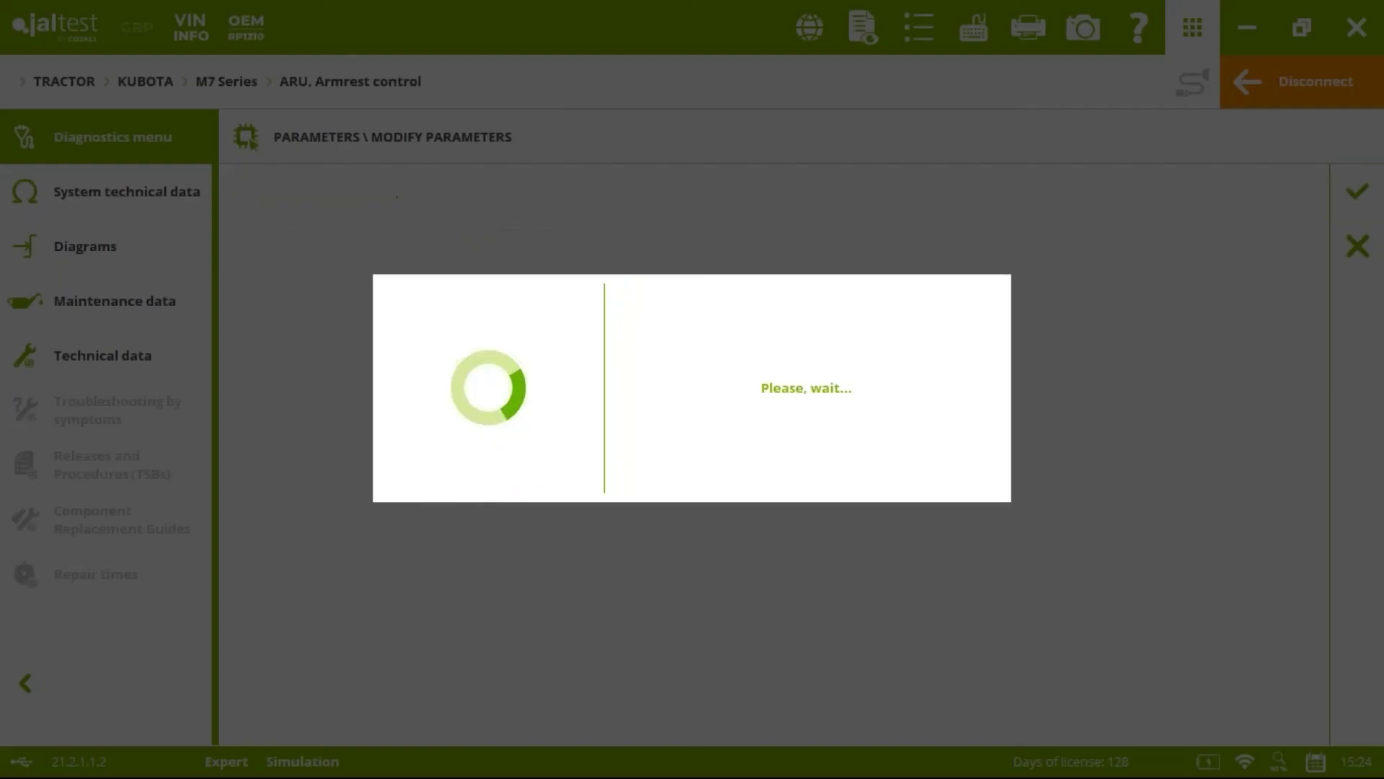
click(1357, 189)
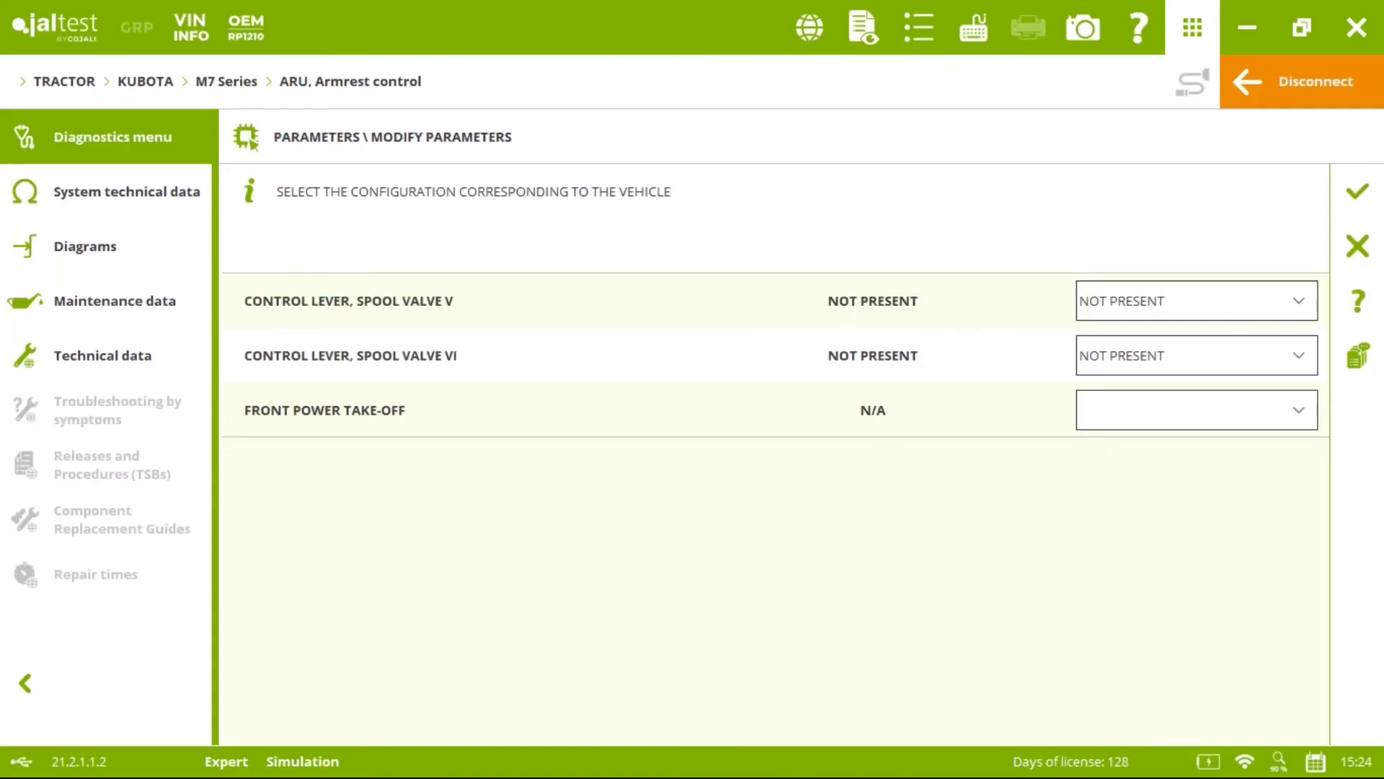
click(1232, 308)
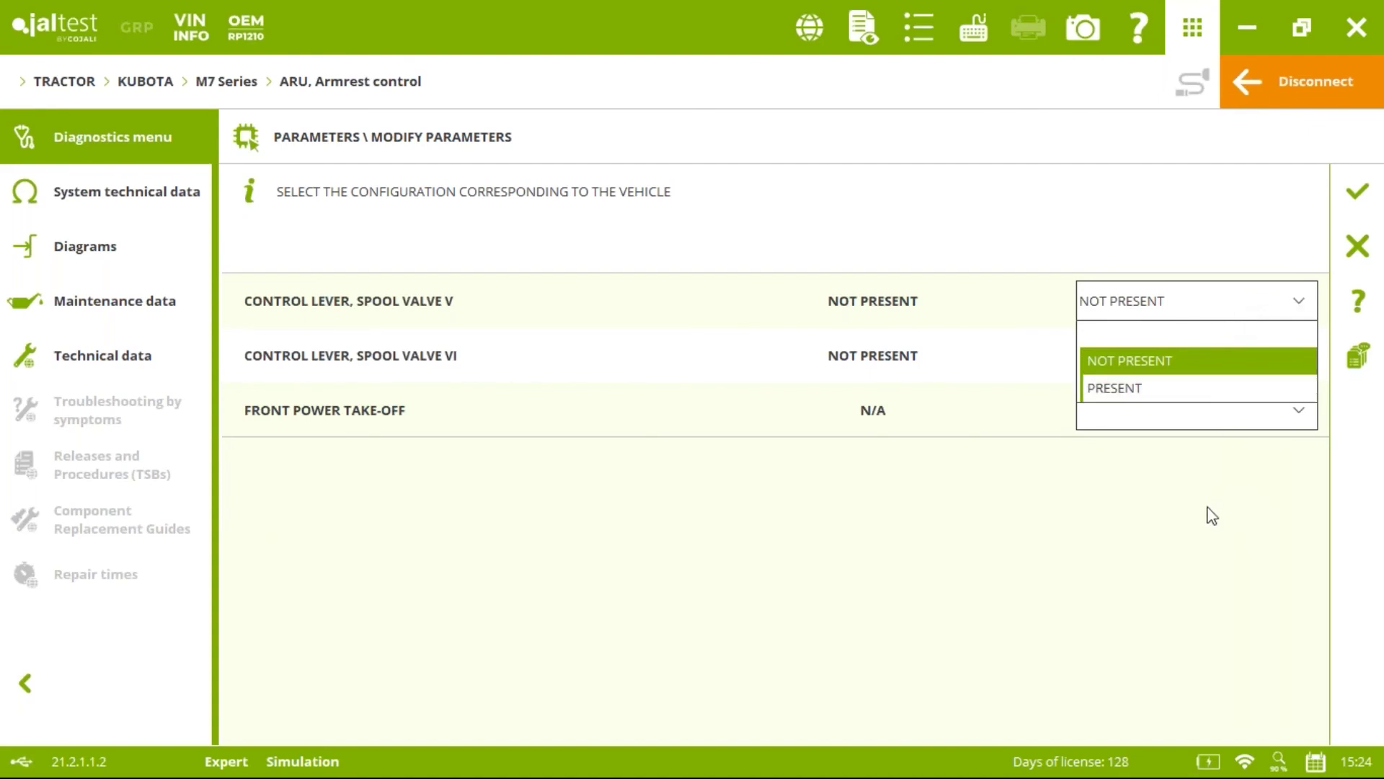
click(1225, 360)
click(1236, 358)
click(1229, 443)
click(1363, 193)
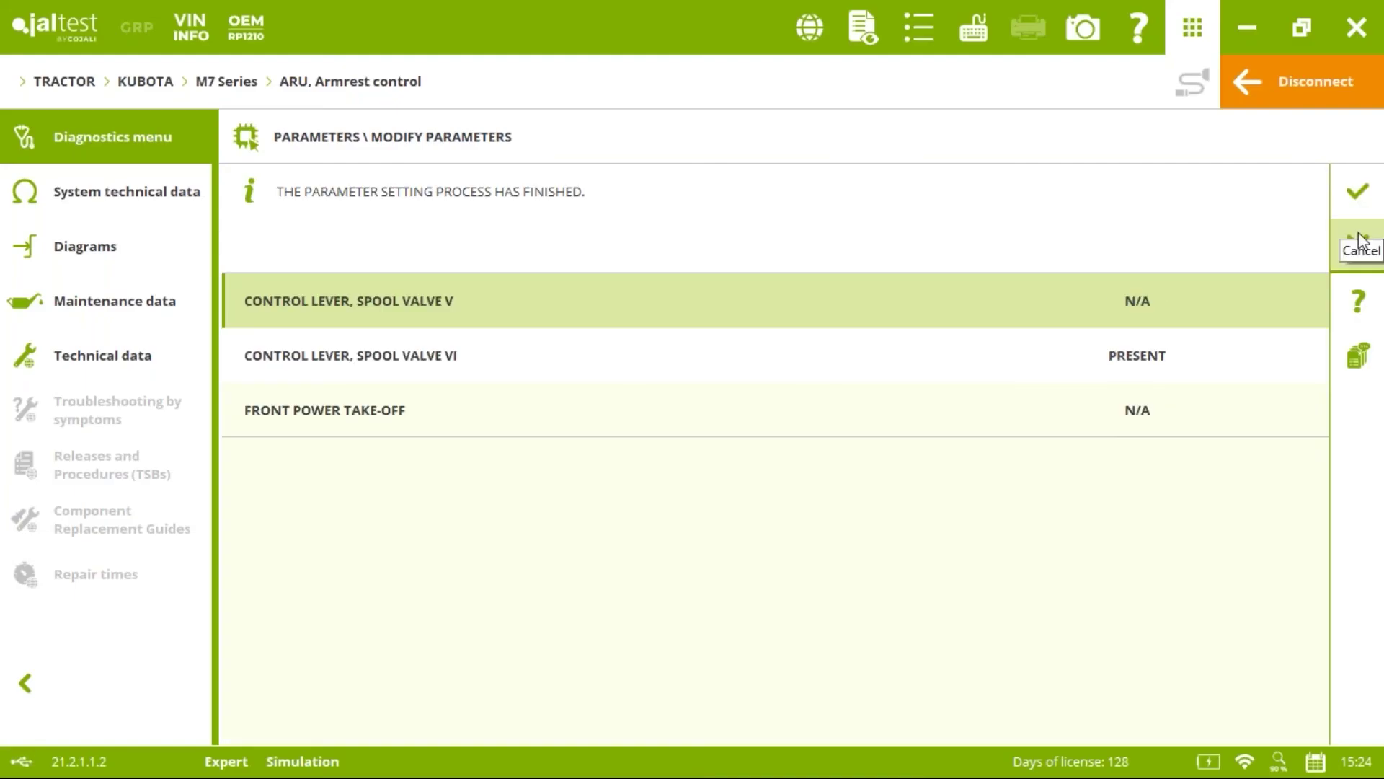
click(1358, 238)
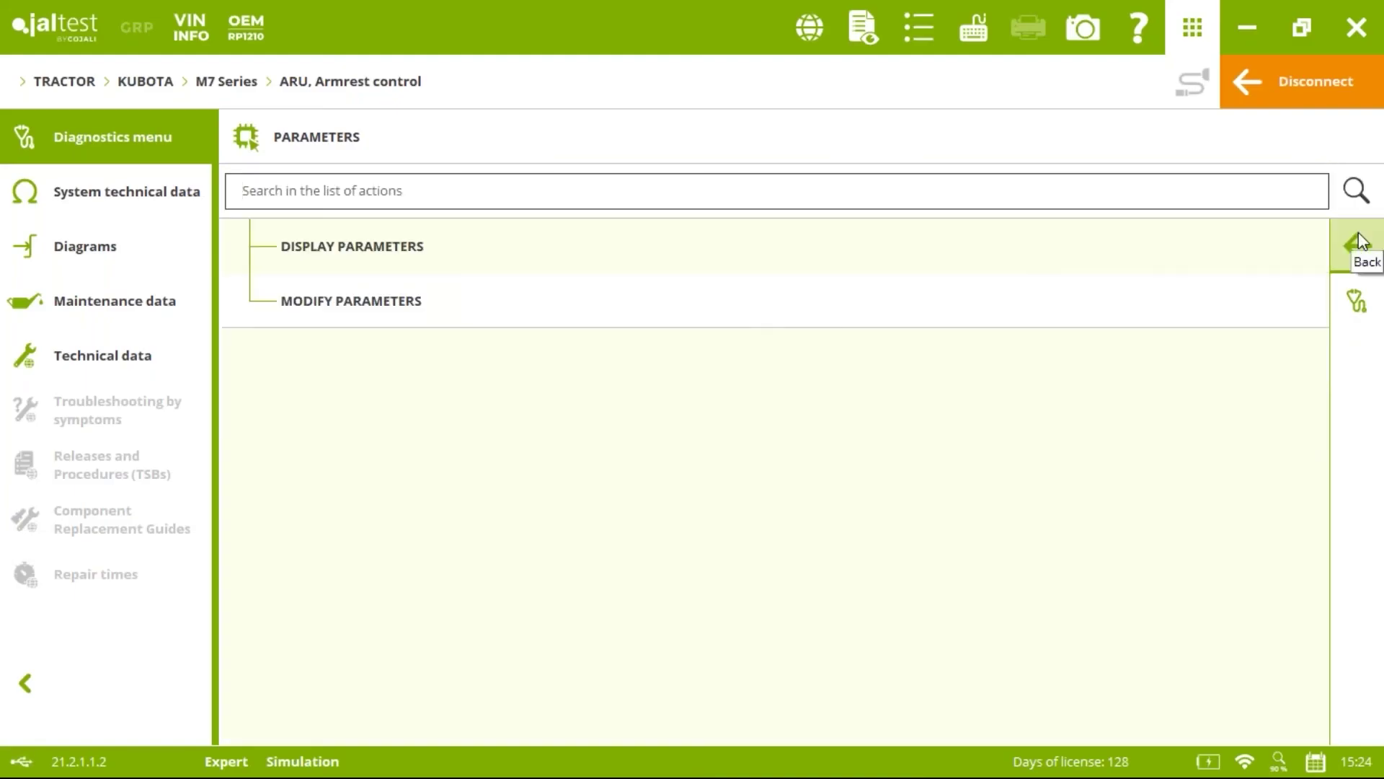
Open the control lever calibration for spool valve I and review its description and lever layout pictures.
click(1358, 238)
click(635, 538)
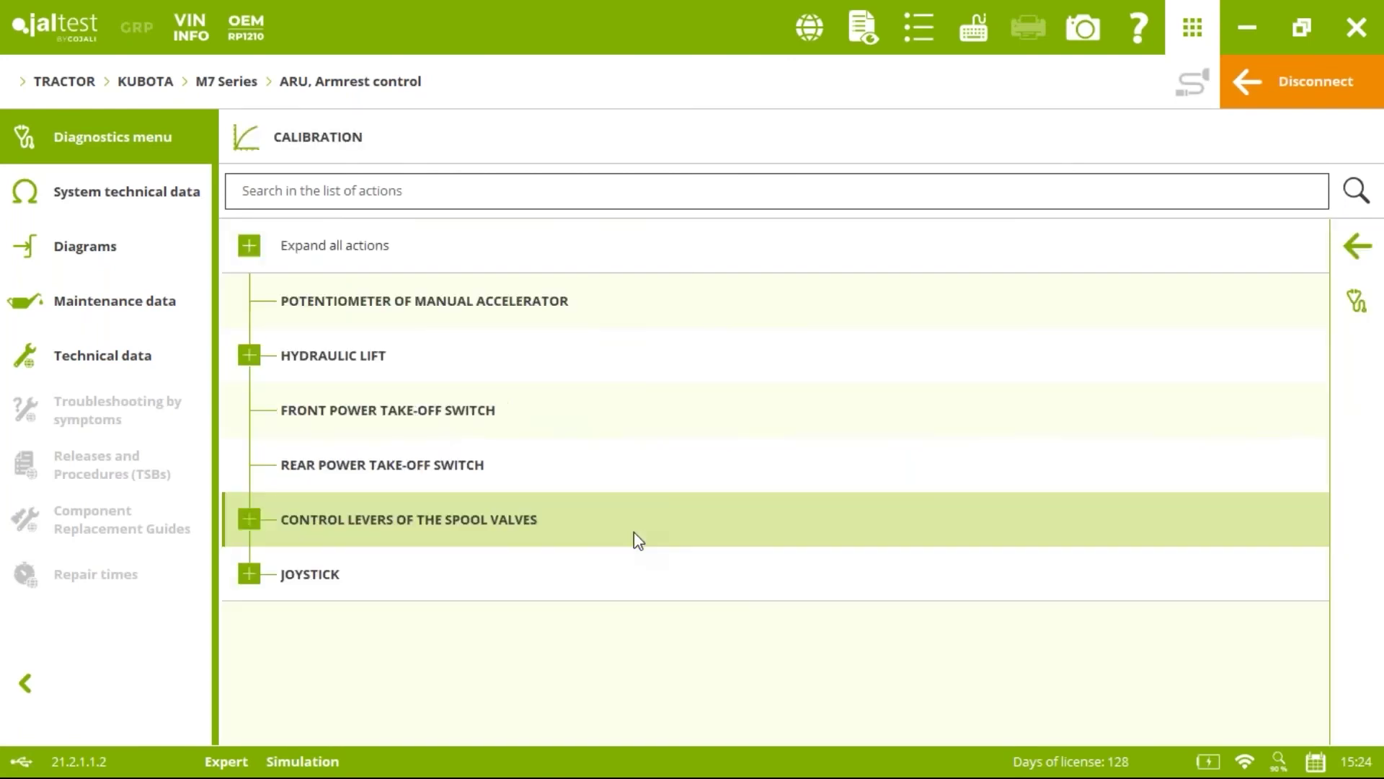
click(267, 520)
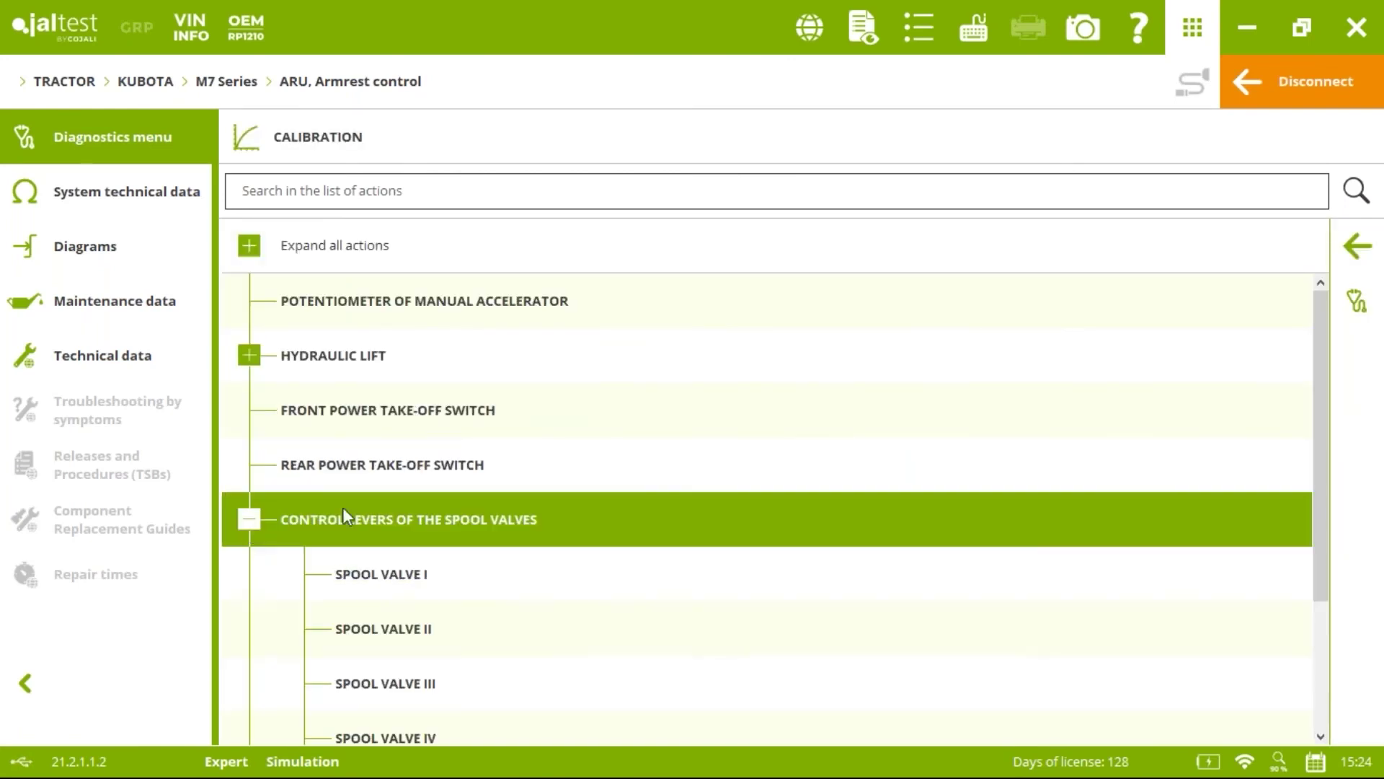
scroll(457, 569, down, 4)
click(454, 367)
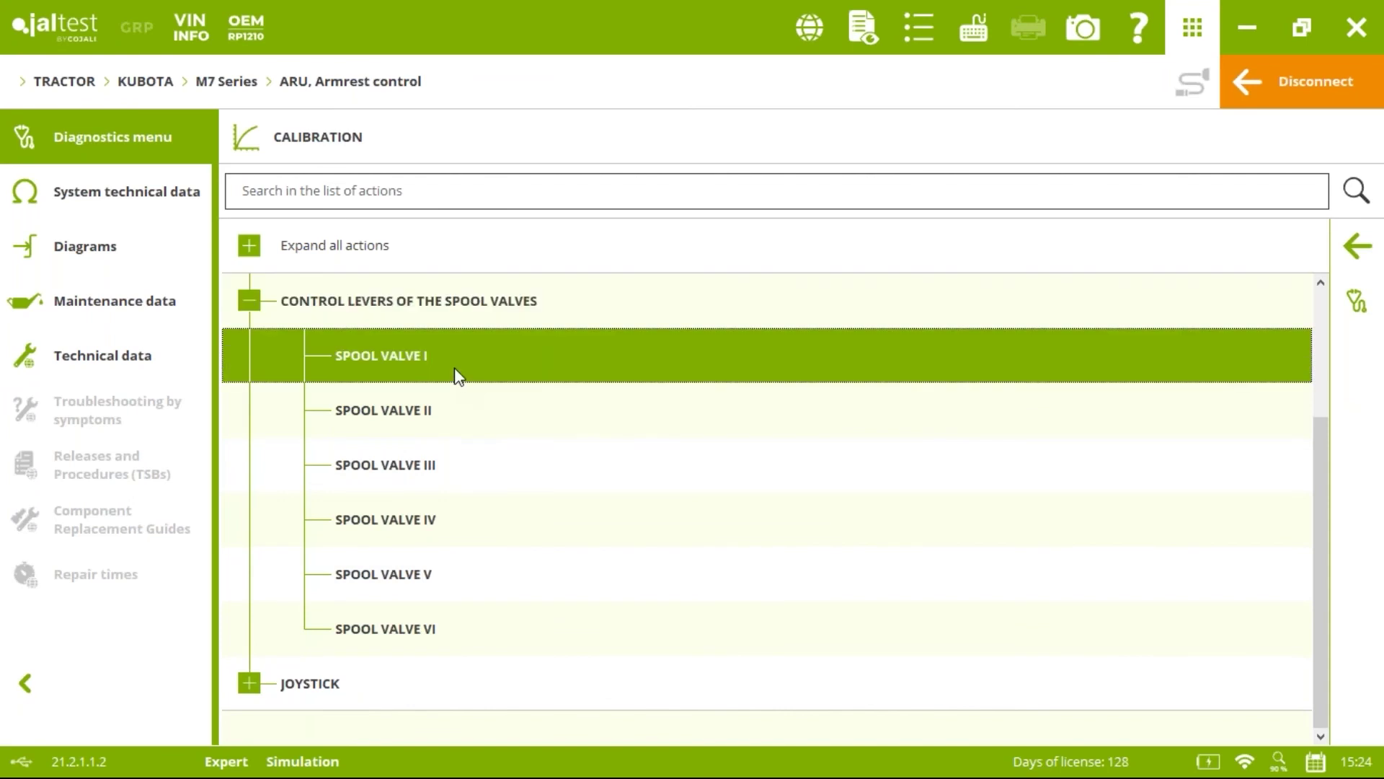
click(643, 418)
click(853, 479)
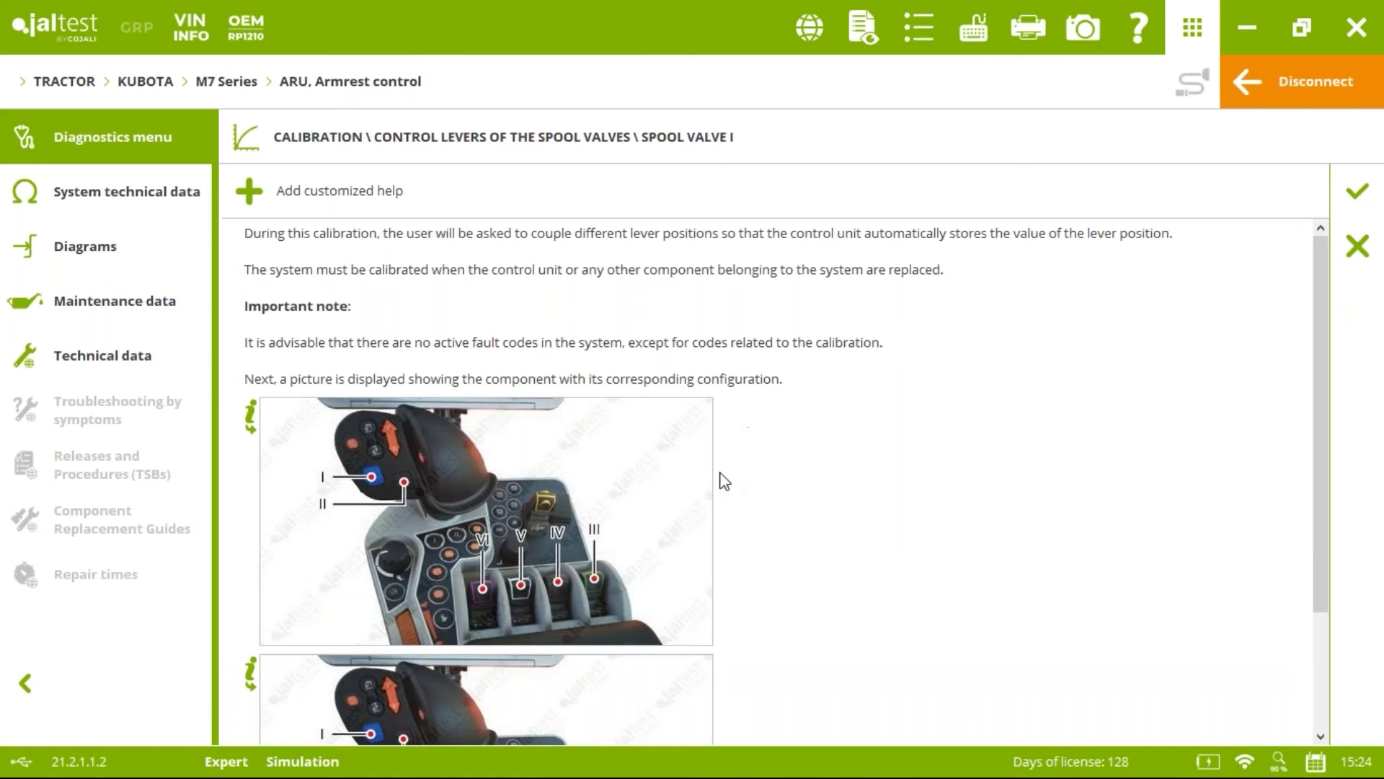
scroll(721, 479, down, 2)
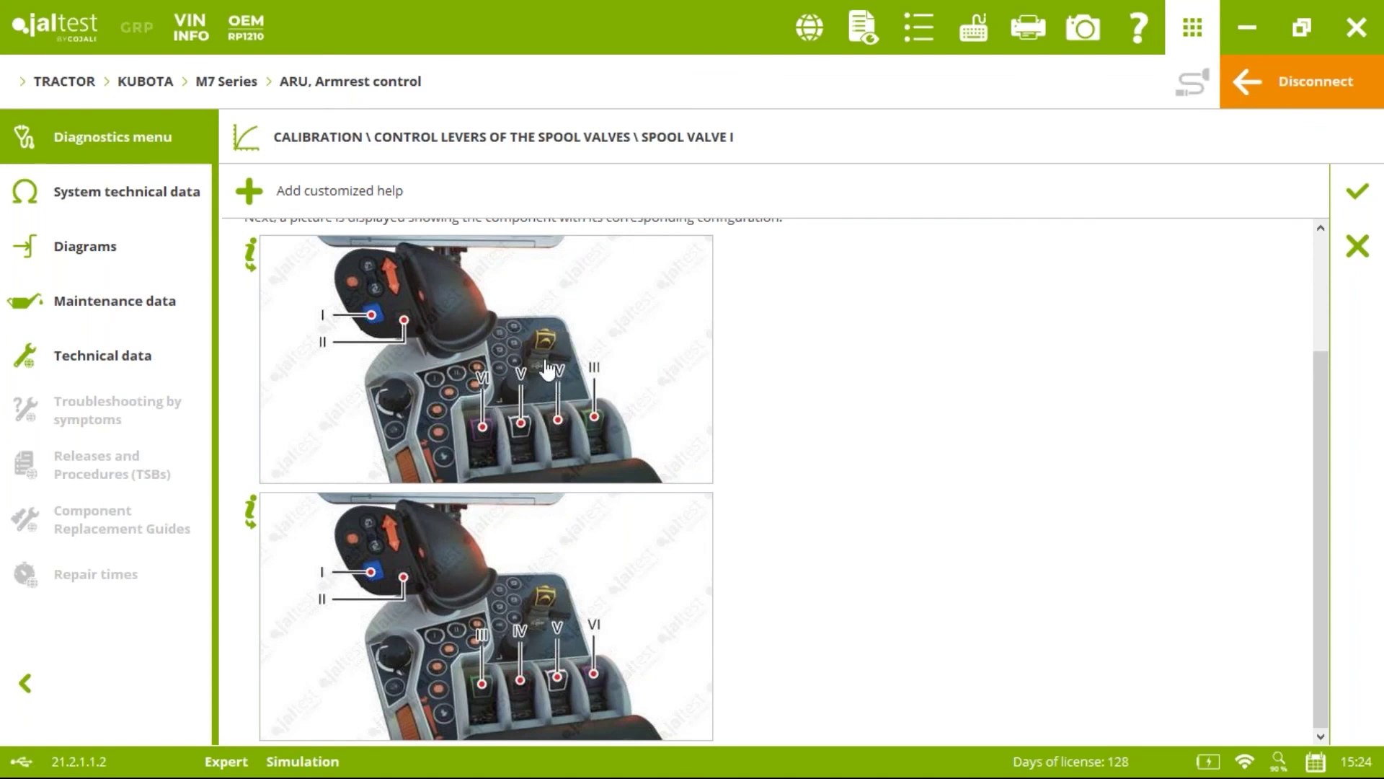
Run the spool valve I lever calibration through the neutral, forward and backward limit positions and complete the process.
click(1352, 190)
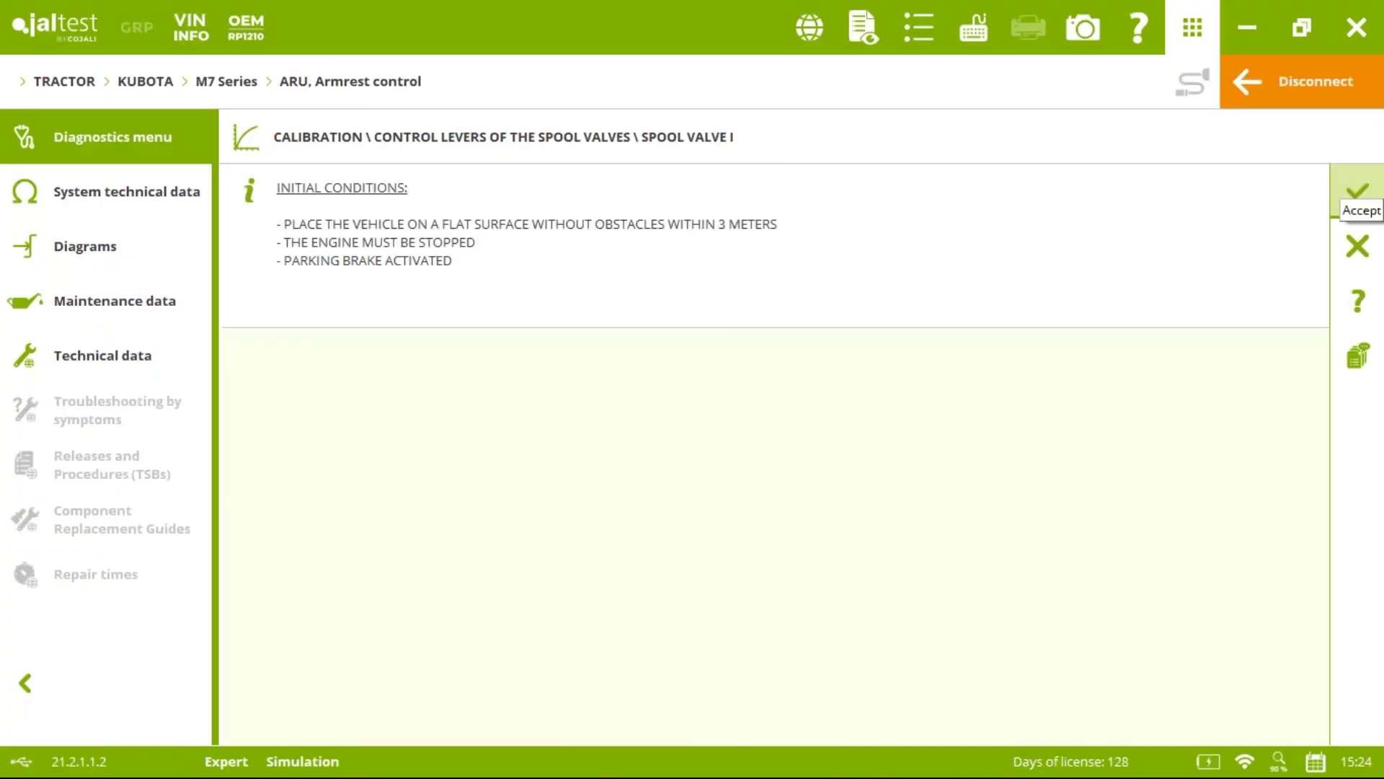
click(1353, 190)
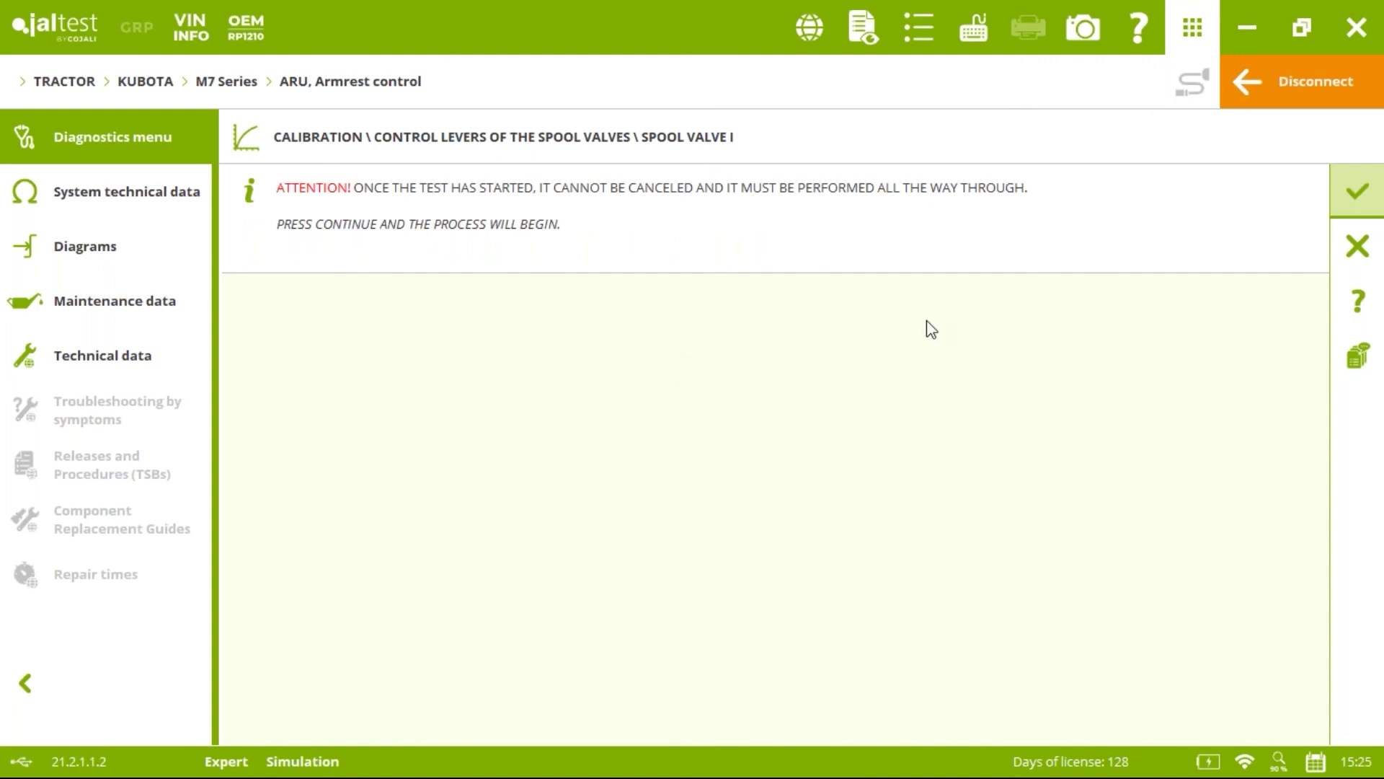
click(1354, 198)
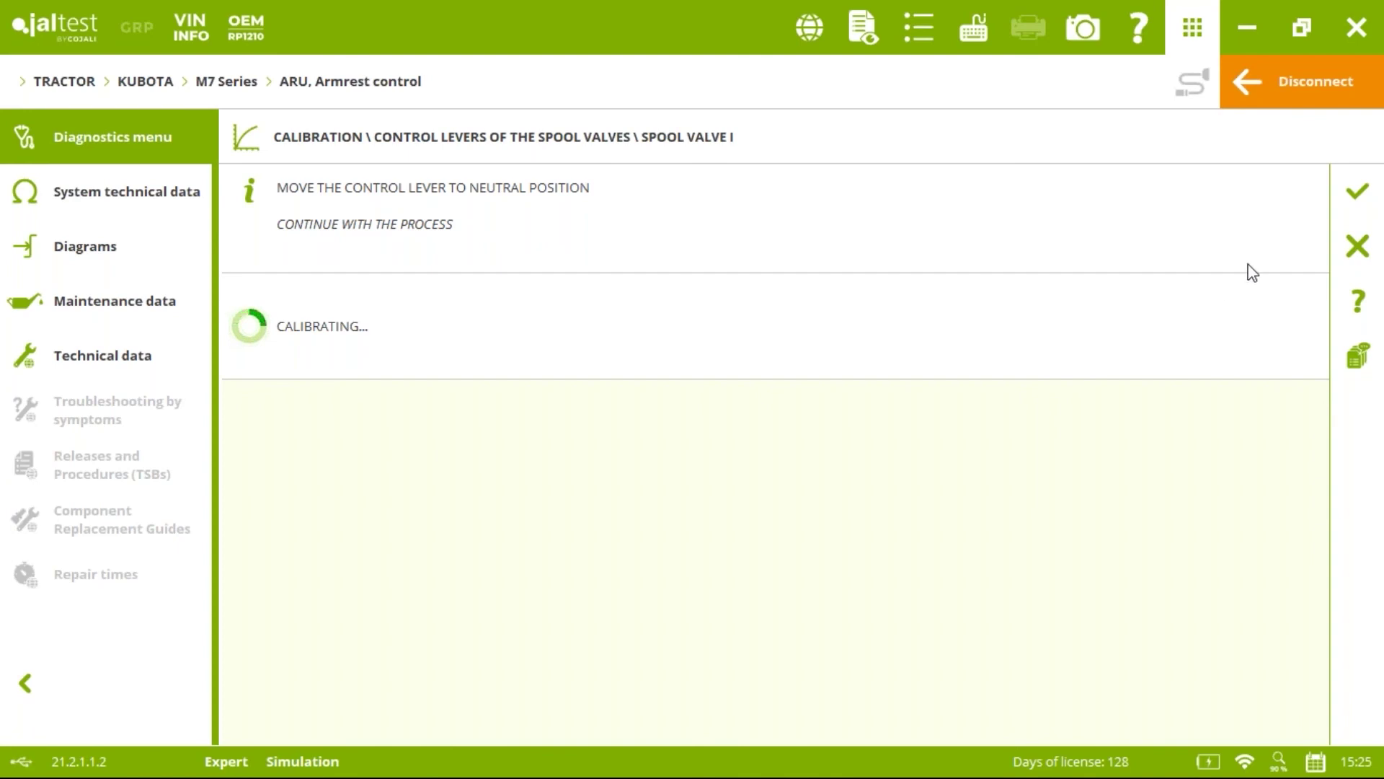
click(1351, 196)
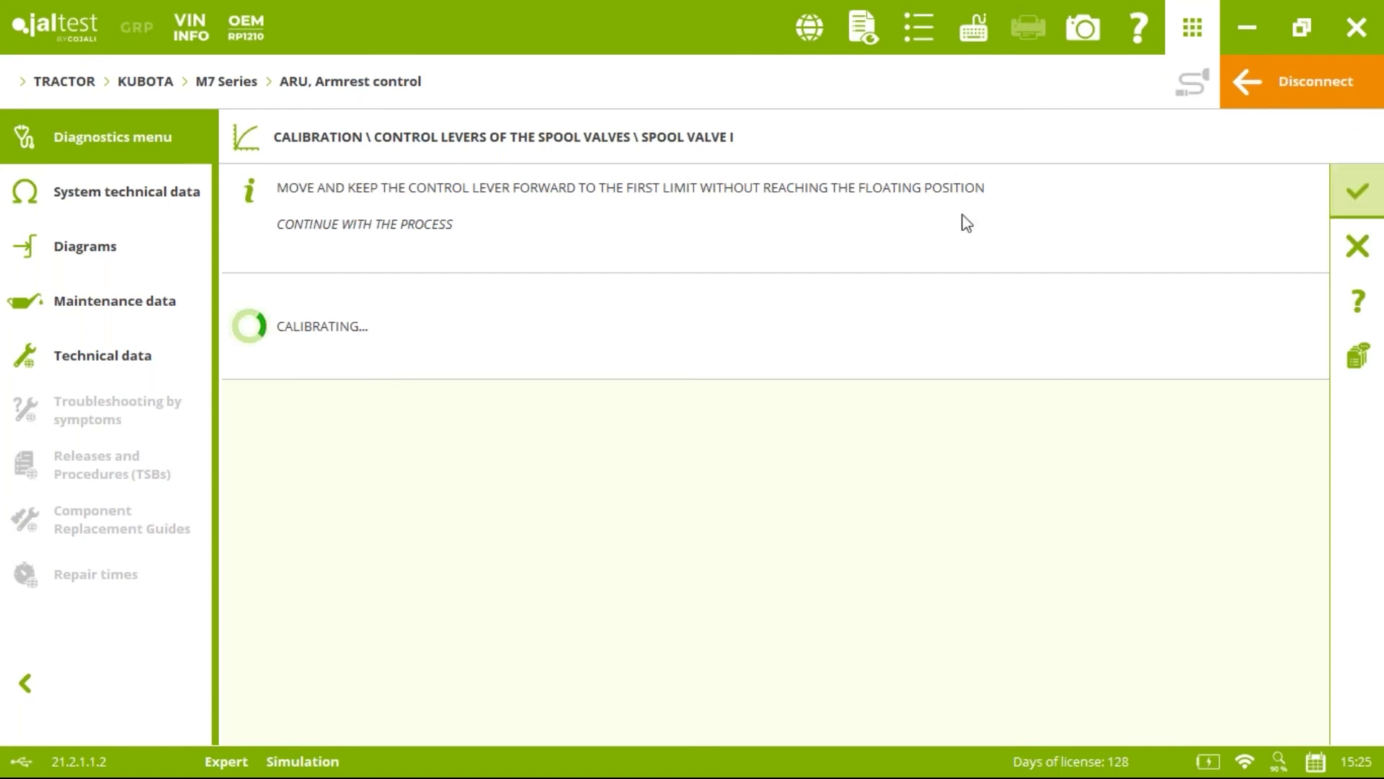
click(1361, 192)
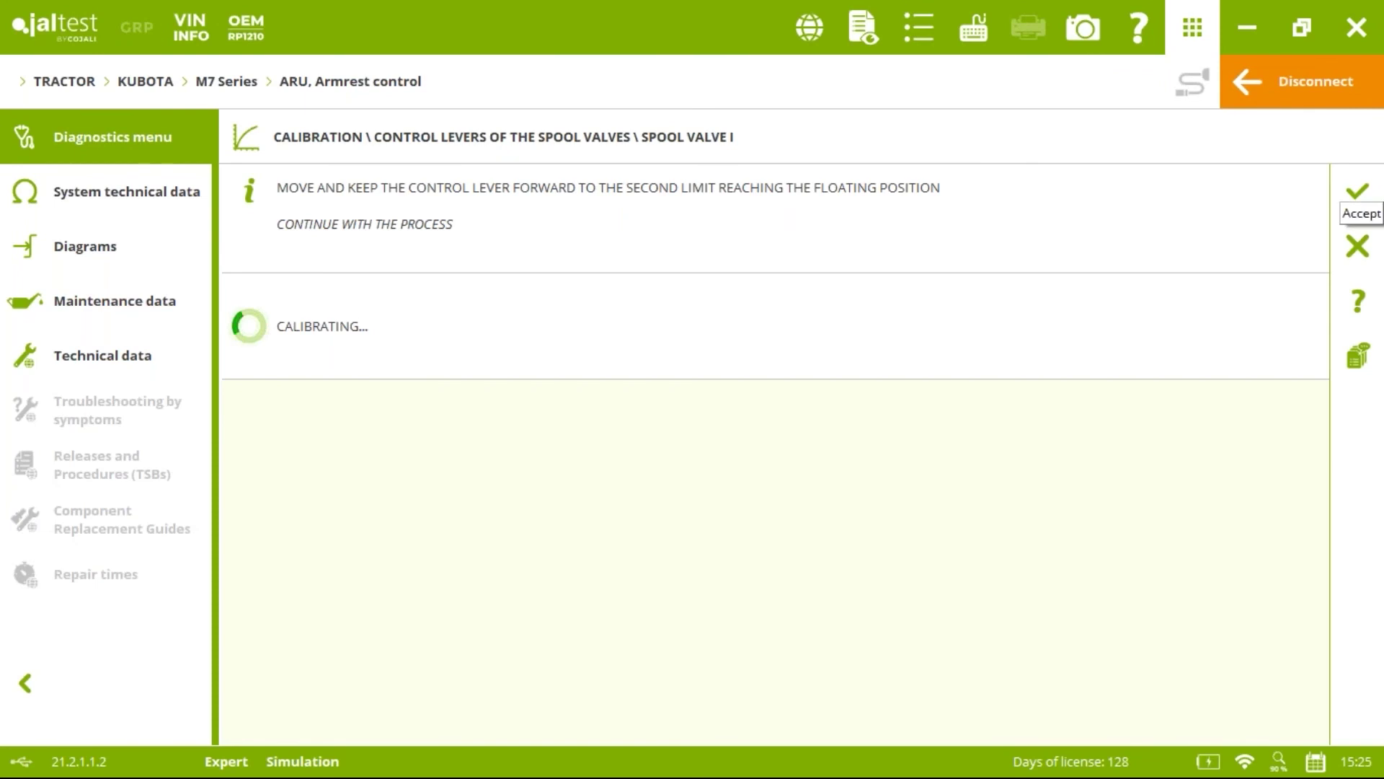
click(1358, 192)
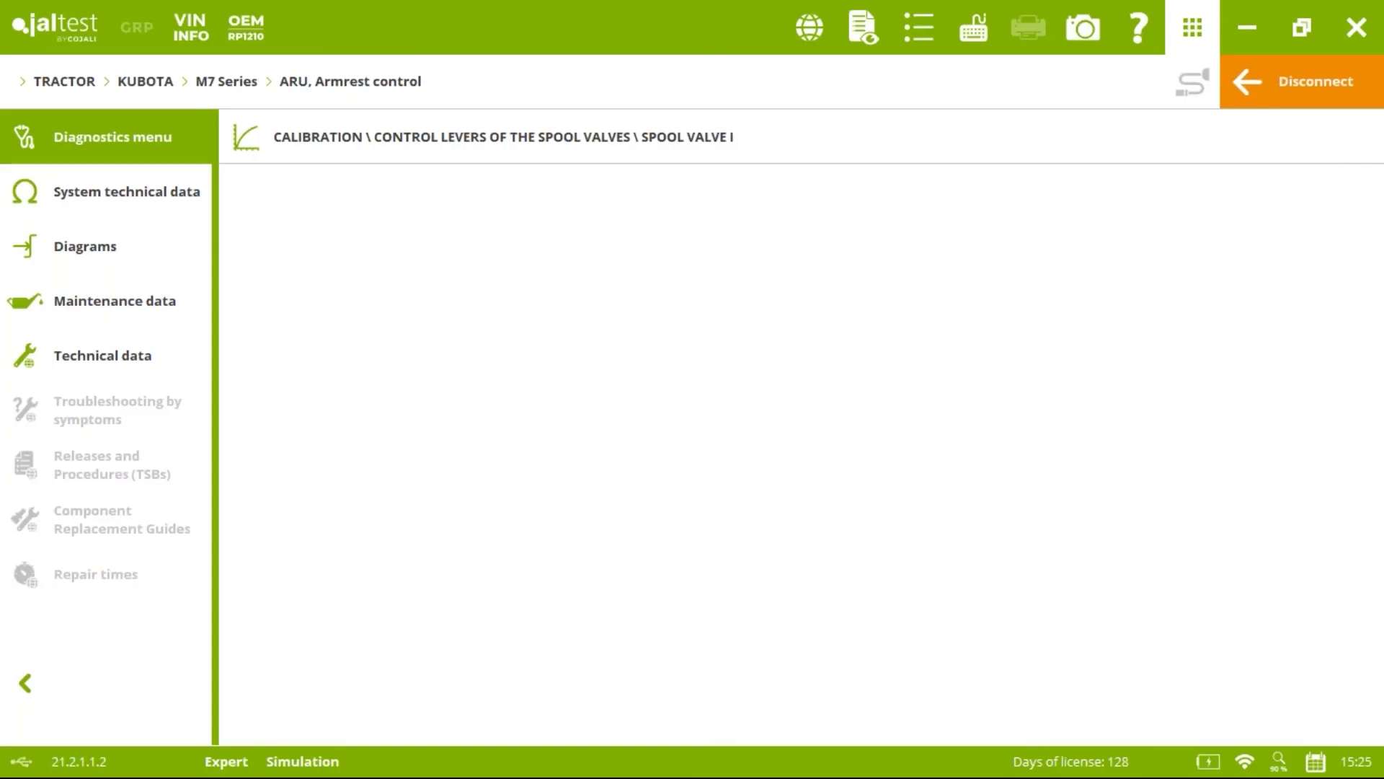
click(1358, 192)
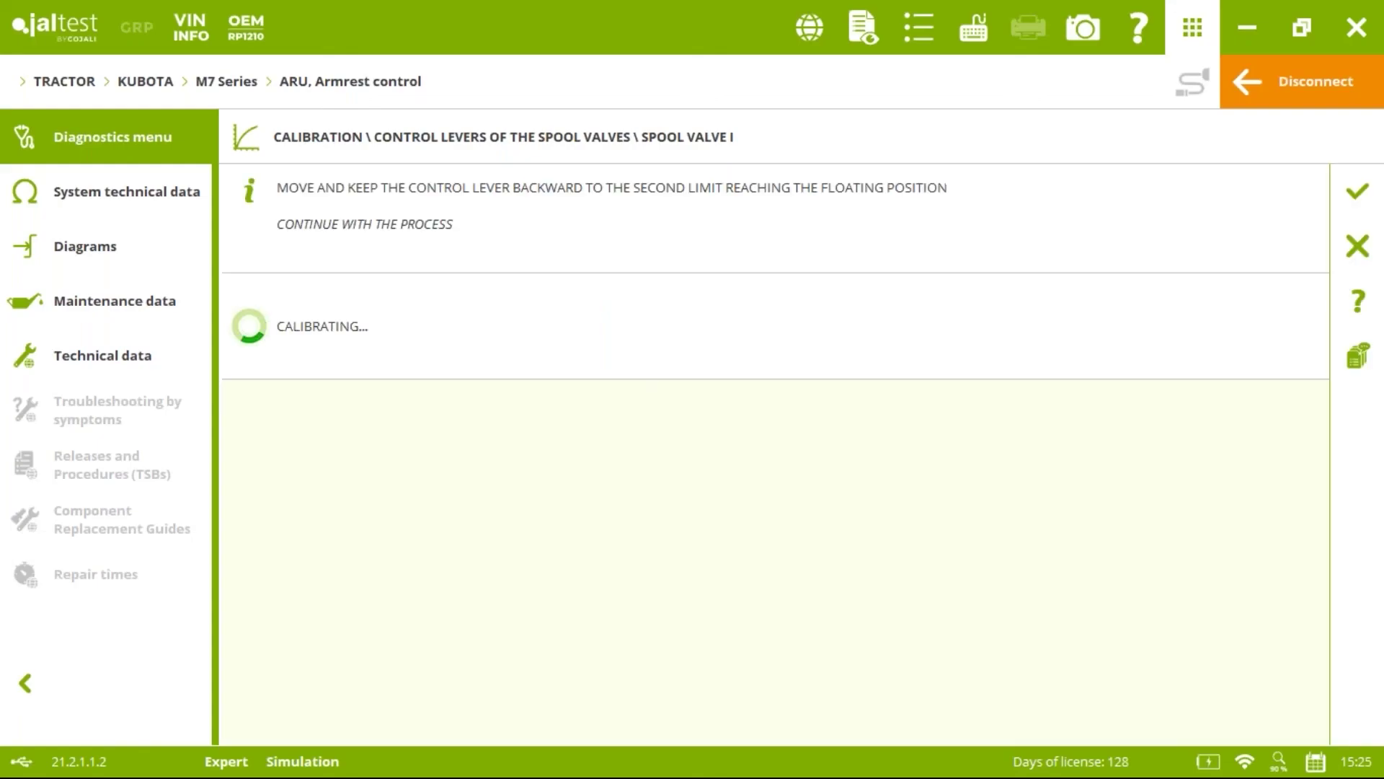
click(1335, 192)
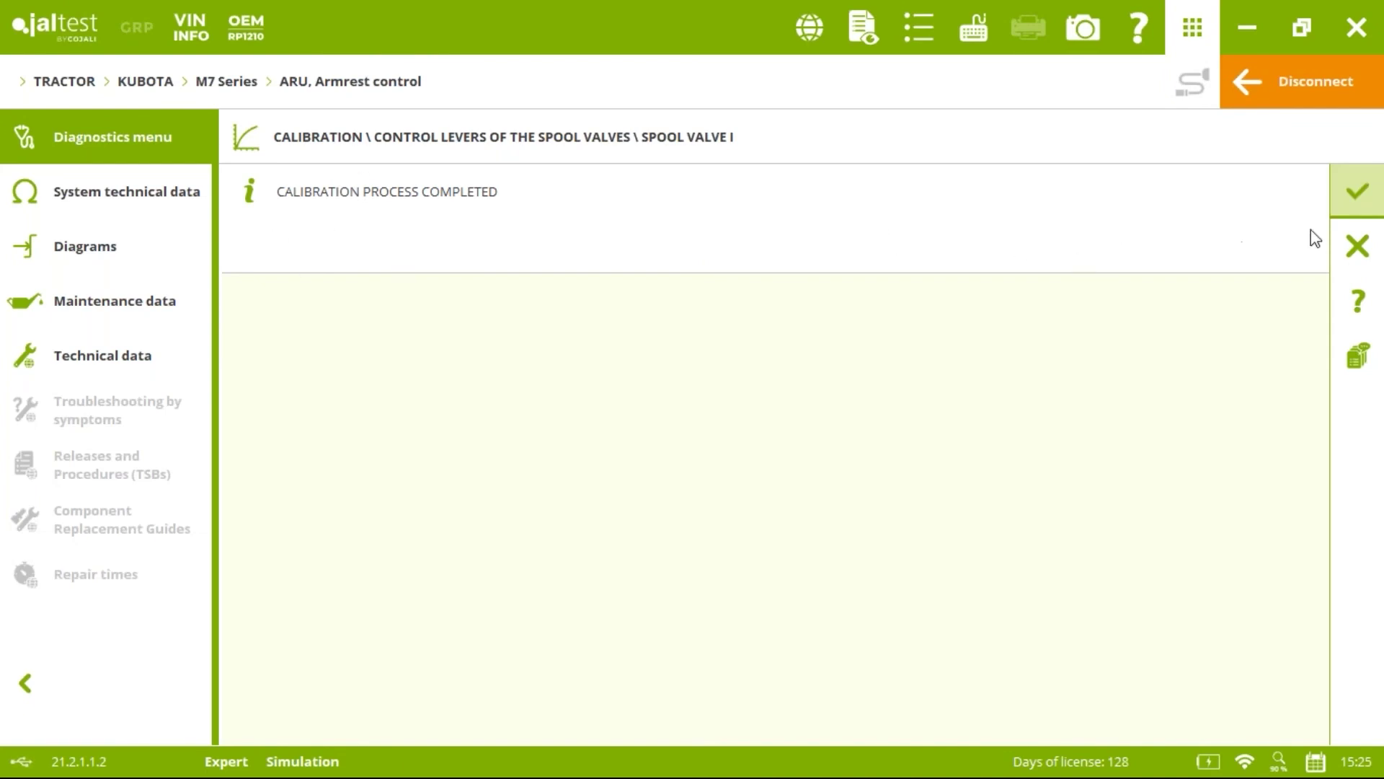
click(1348, 211)
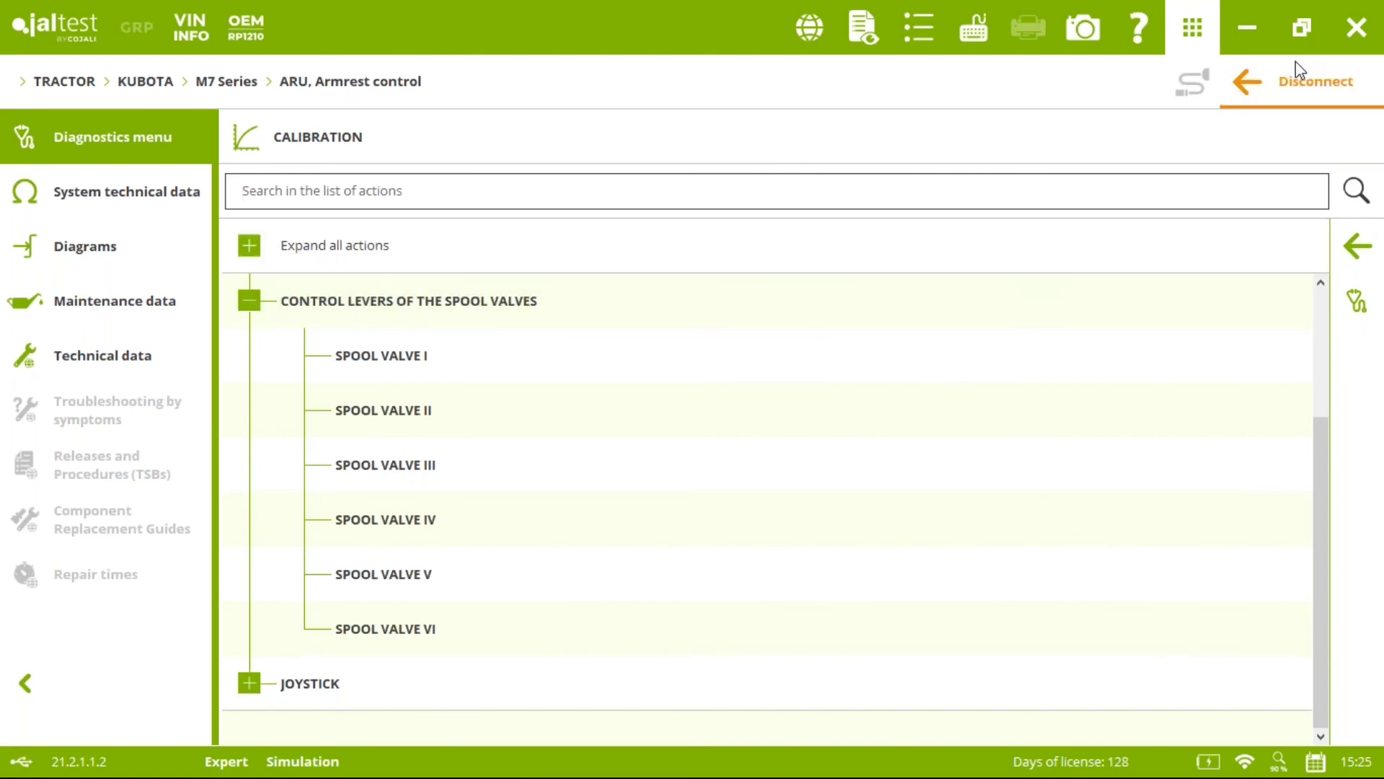
Disconnect from the Kubota armrest control and return to the tractor brand selection.
click(1317, 79)
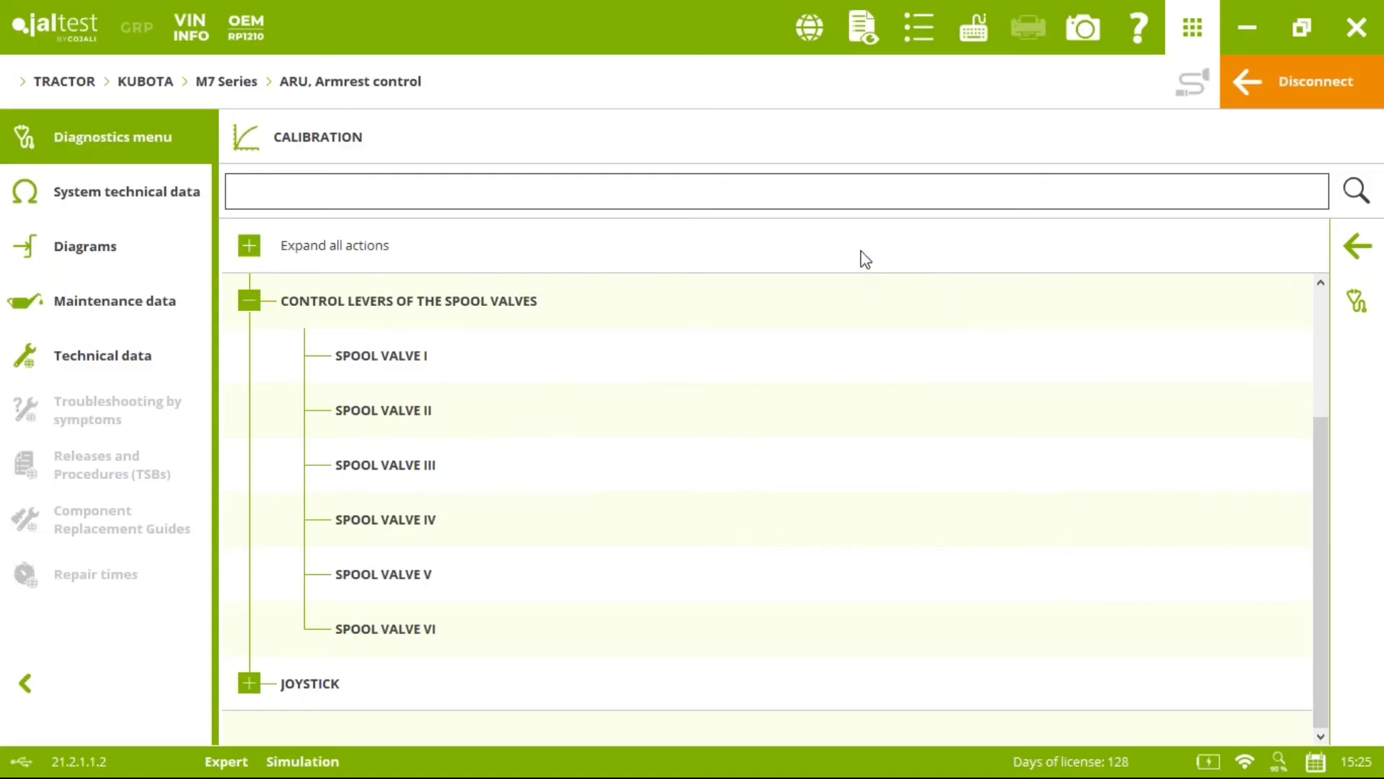
click(227, 81)
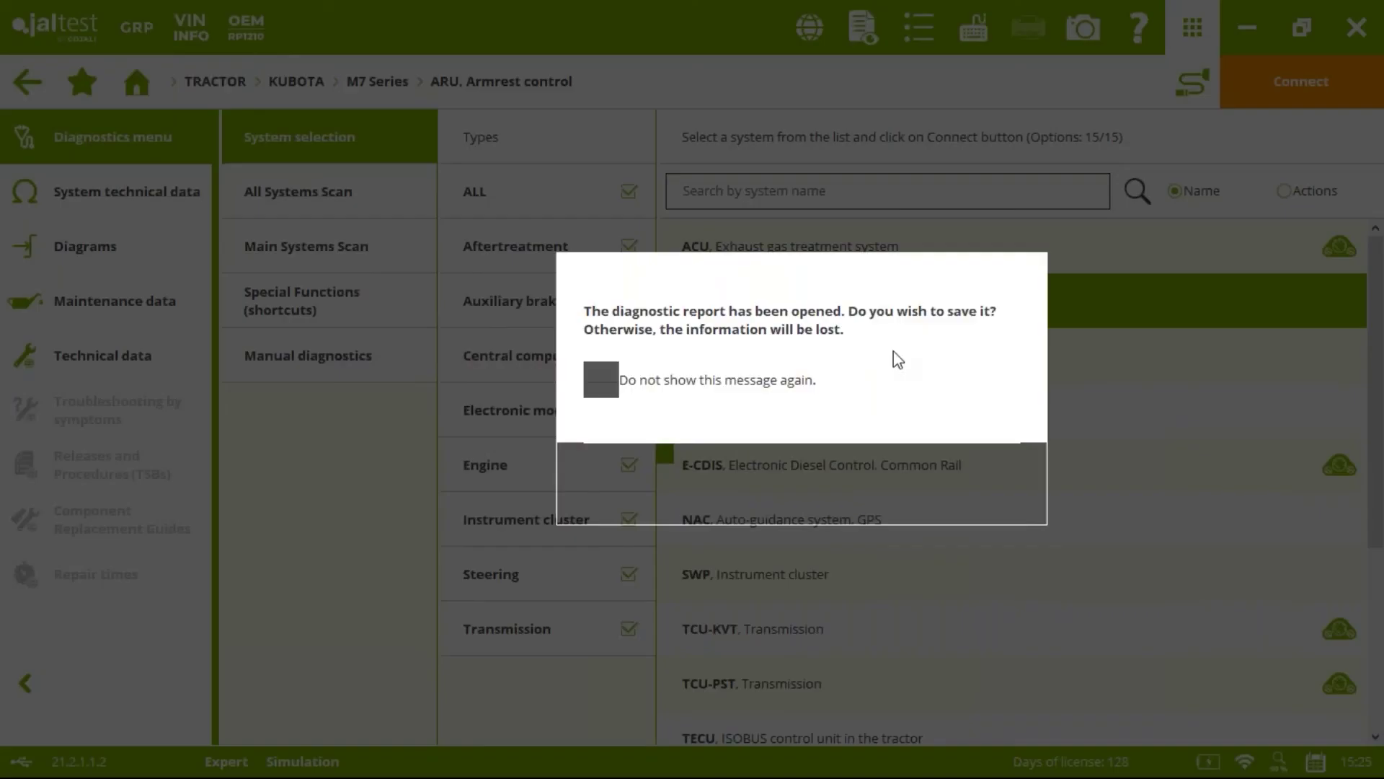
click(966, 472)
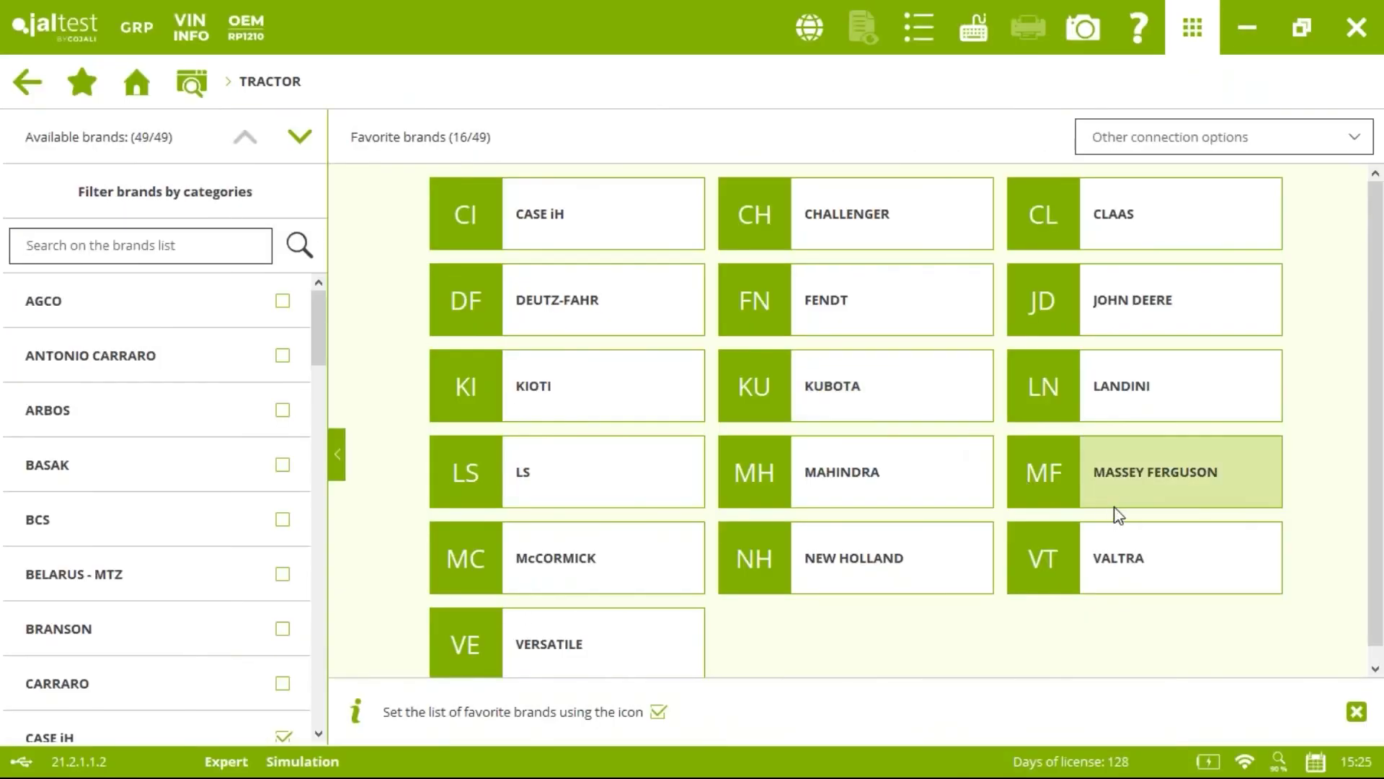
Select the Massey Ferguson 7400 Series model from the 400 Series family.
click(1128, 481)
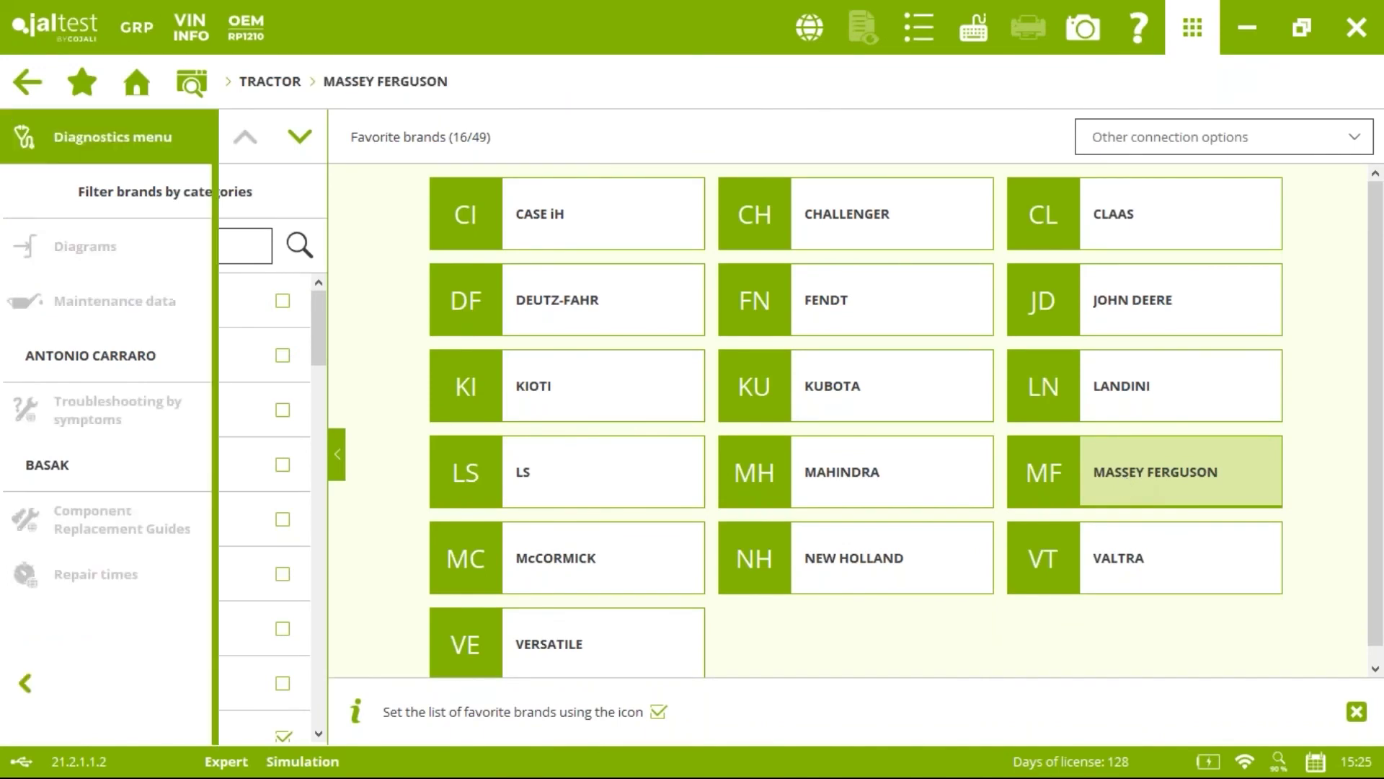
click(363, 378)
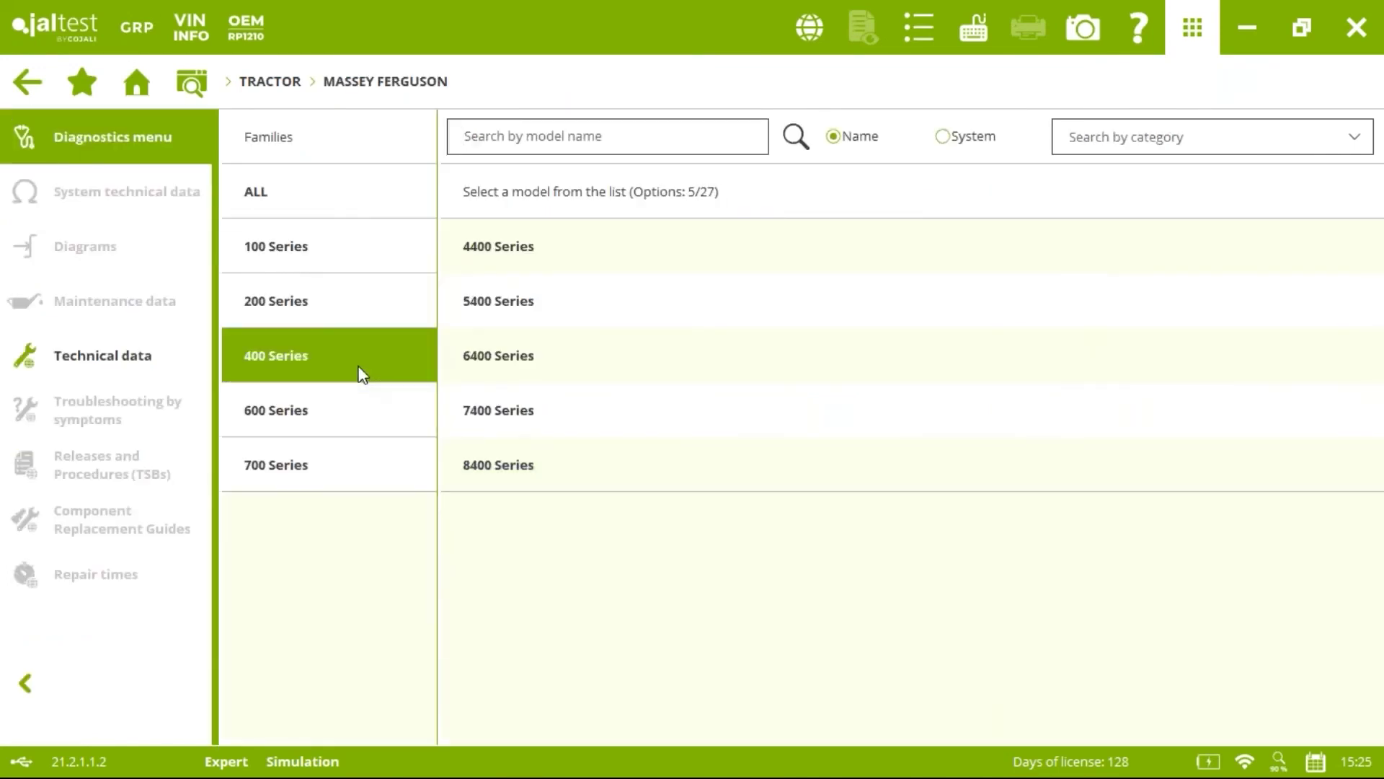
click(569, 411)
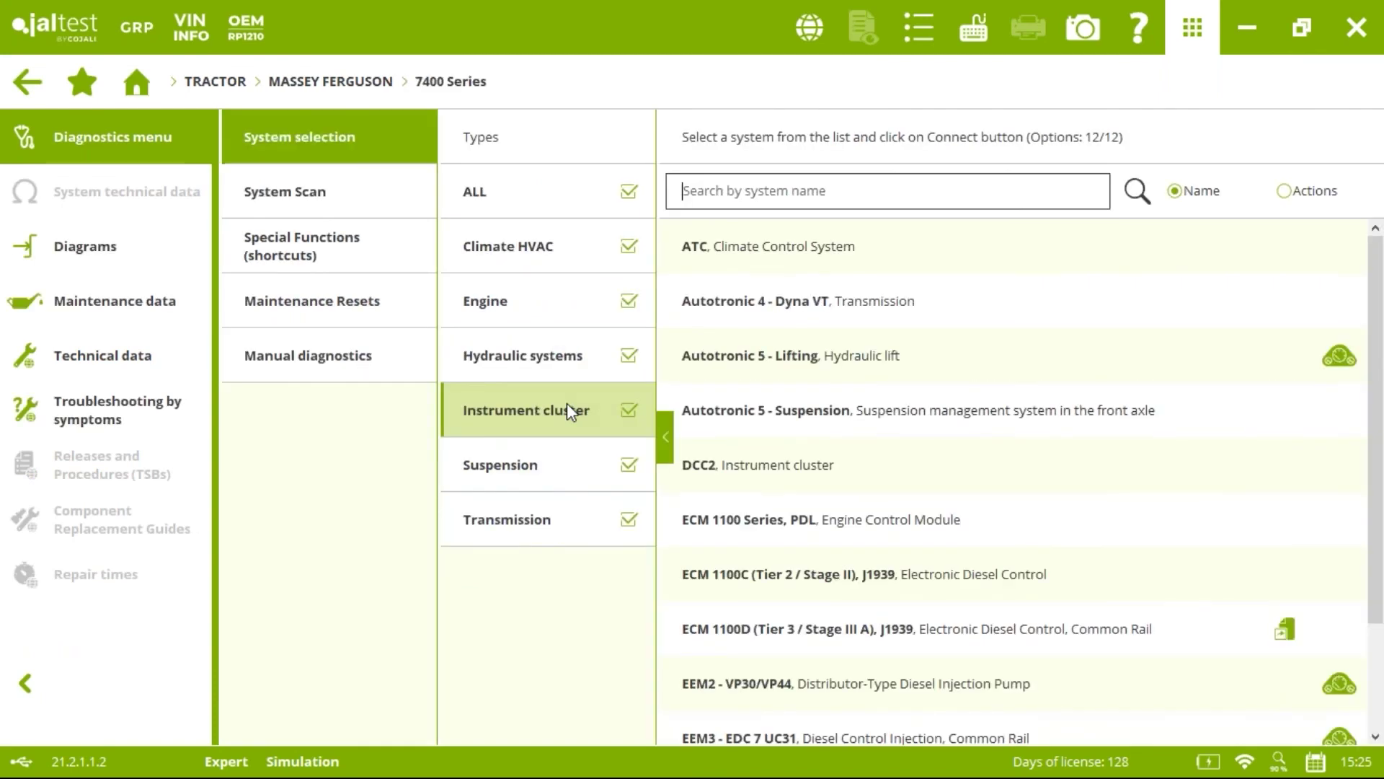
Filter the systems to hydraulic systems and connect to Rexroth Valves, Remote Hydraulic Controller.
click(609, 362)
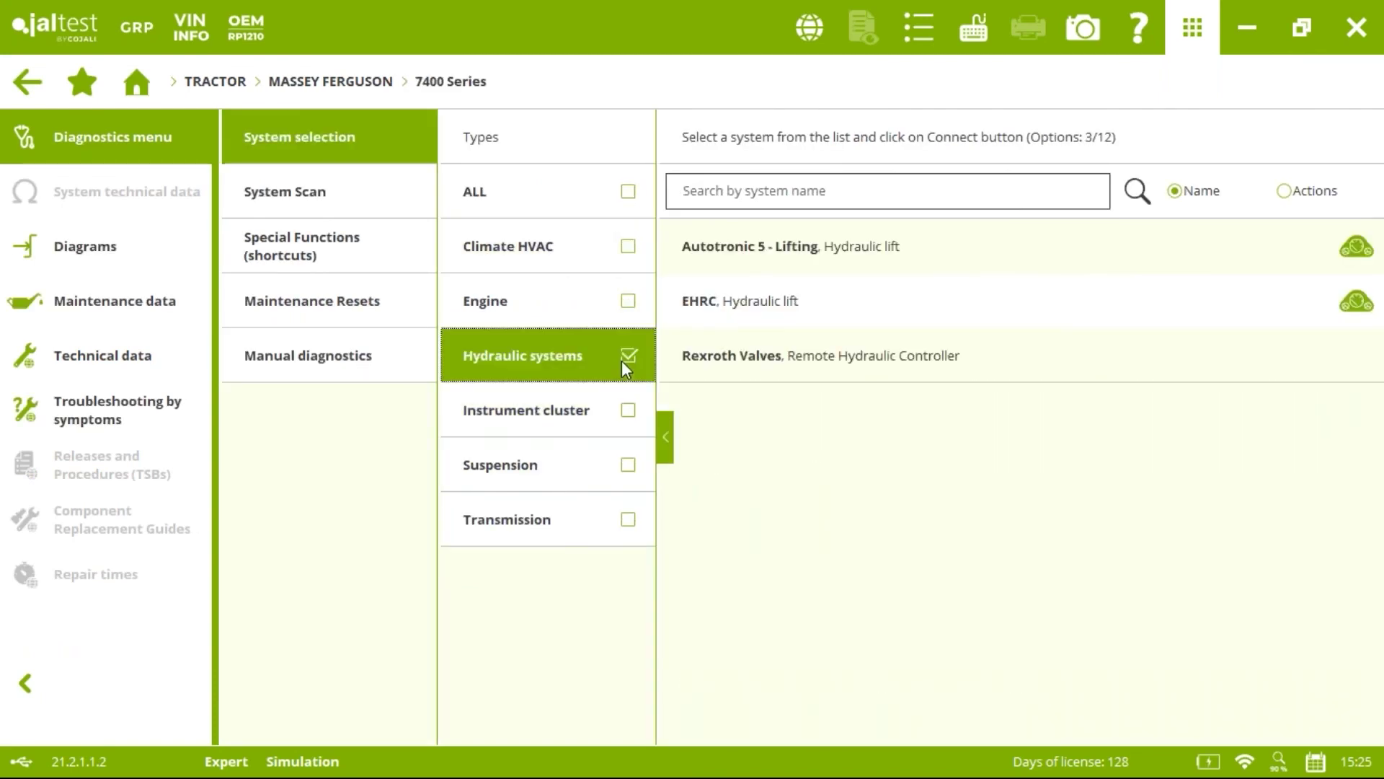
click(774, 370)
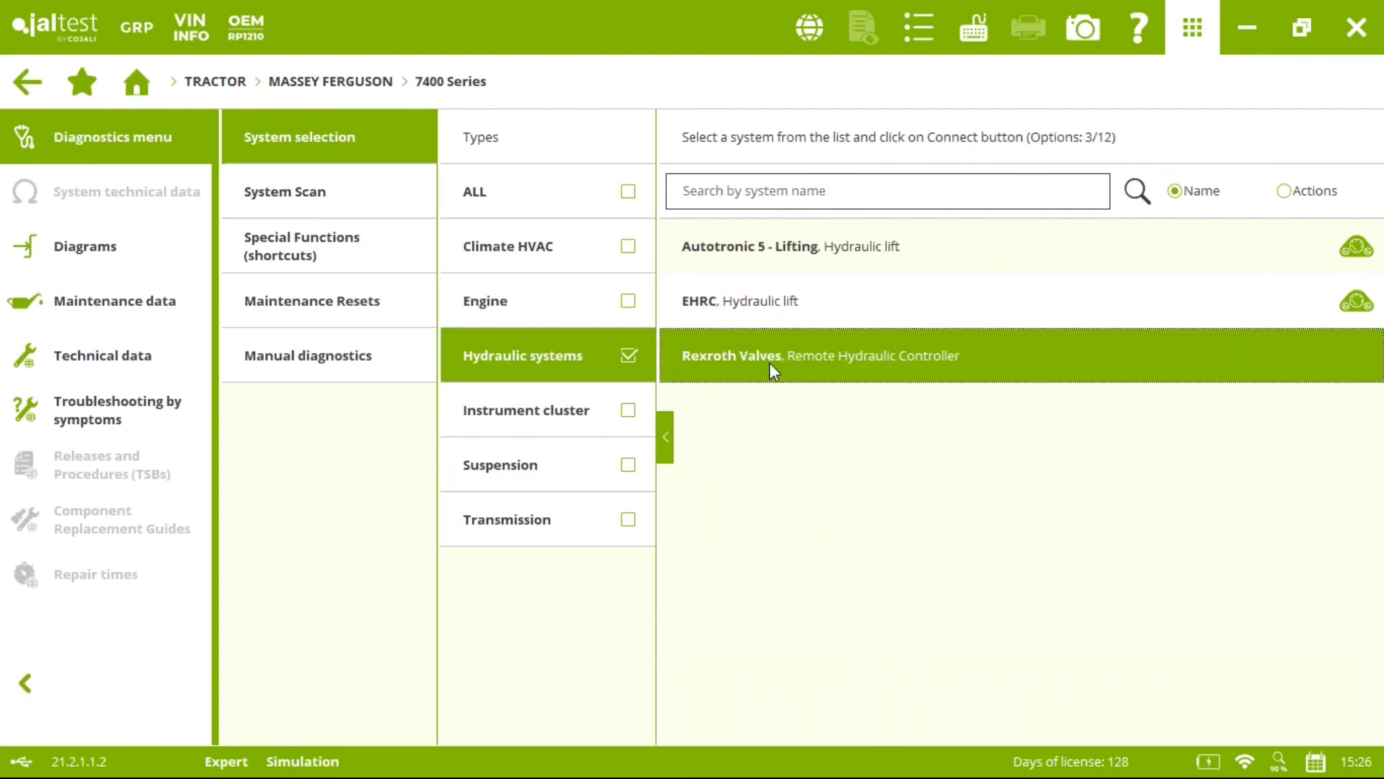
click(1327, 95)
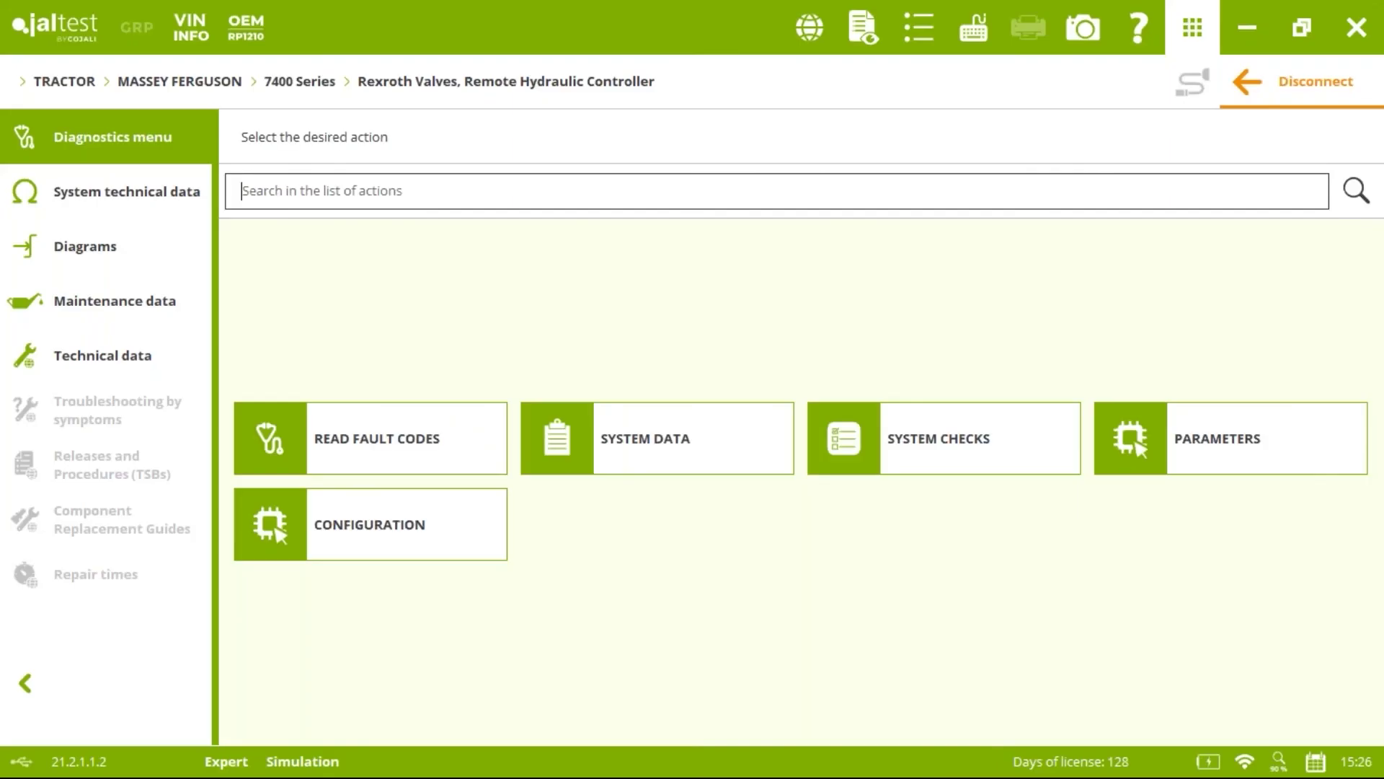
Look over the system data options and run the valves temperature check, examining each spool valve's temperature and time with excessive temperature.
click(720, 425)
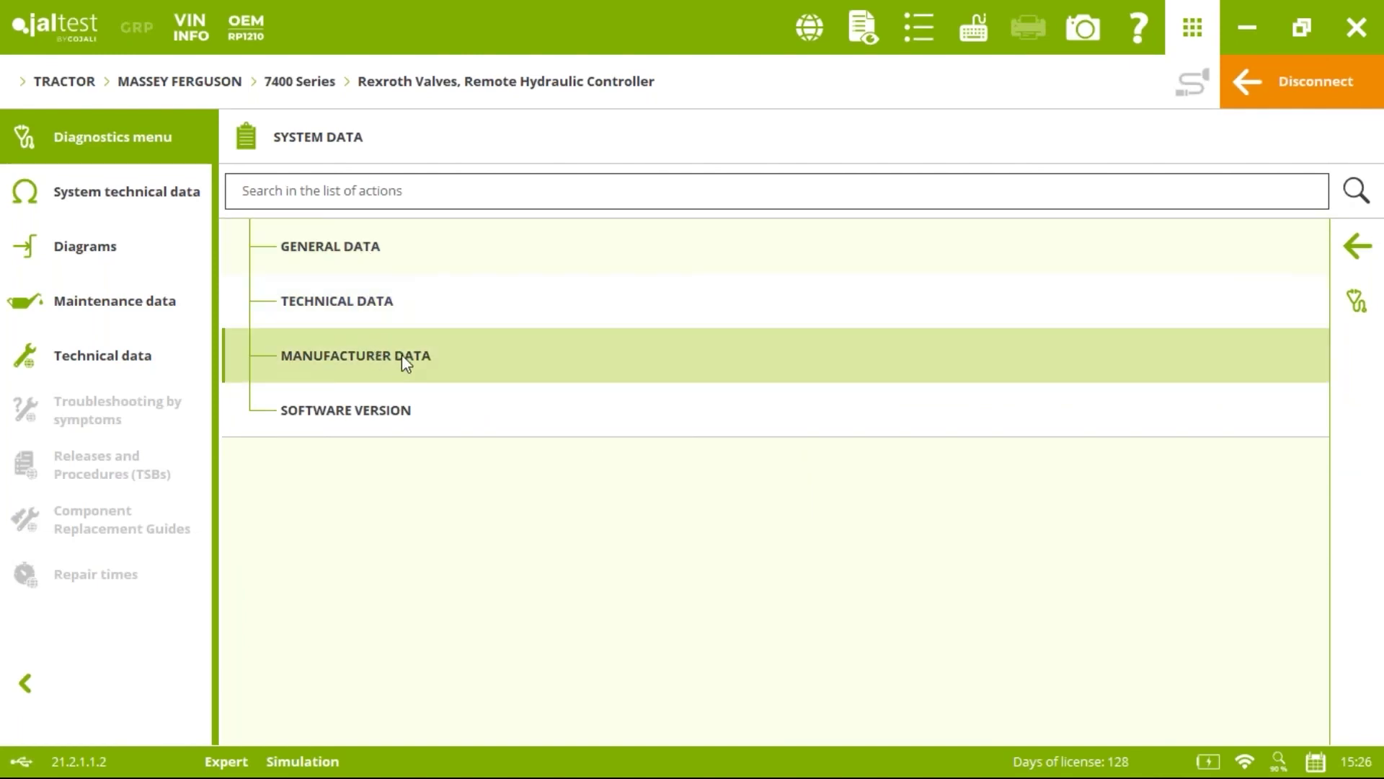
click(1353, 243)
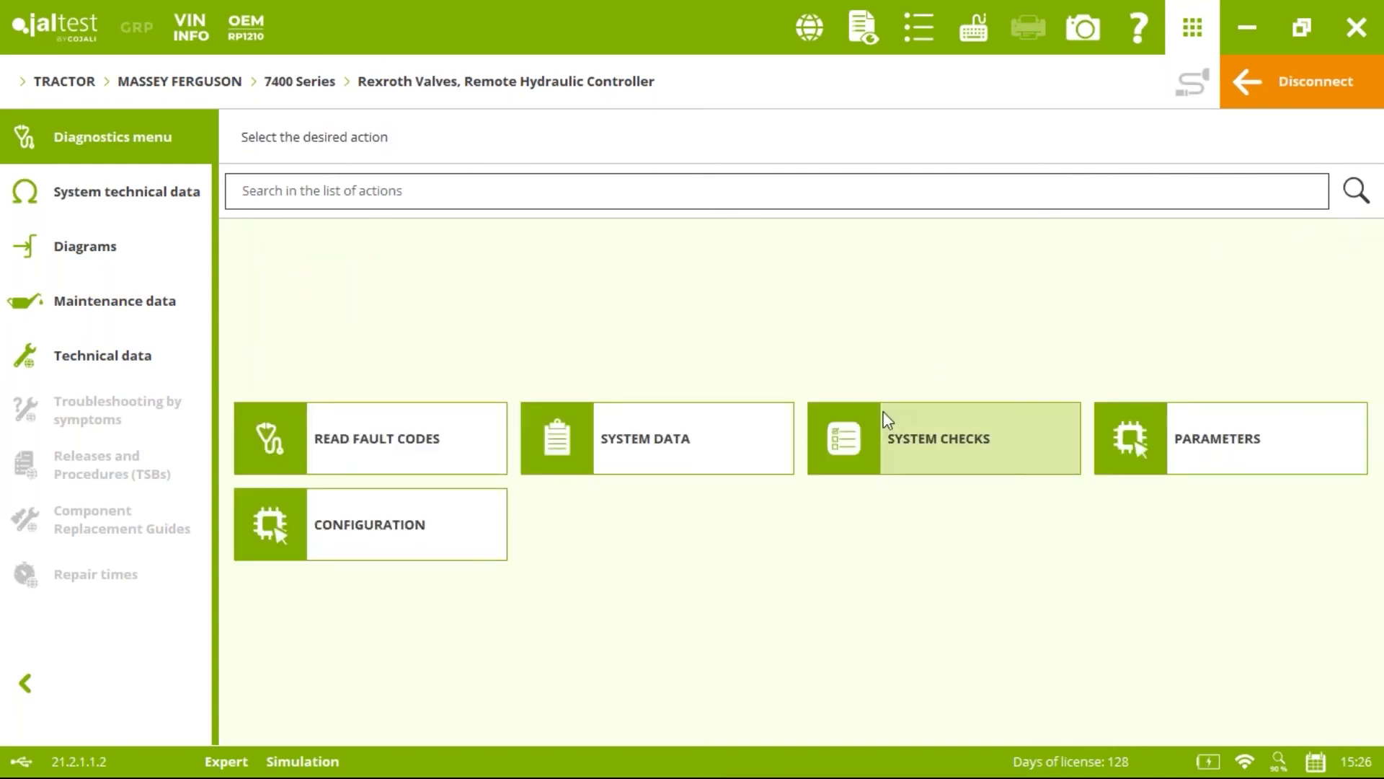
click(887, 472)
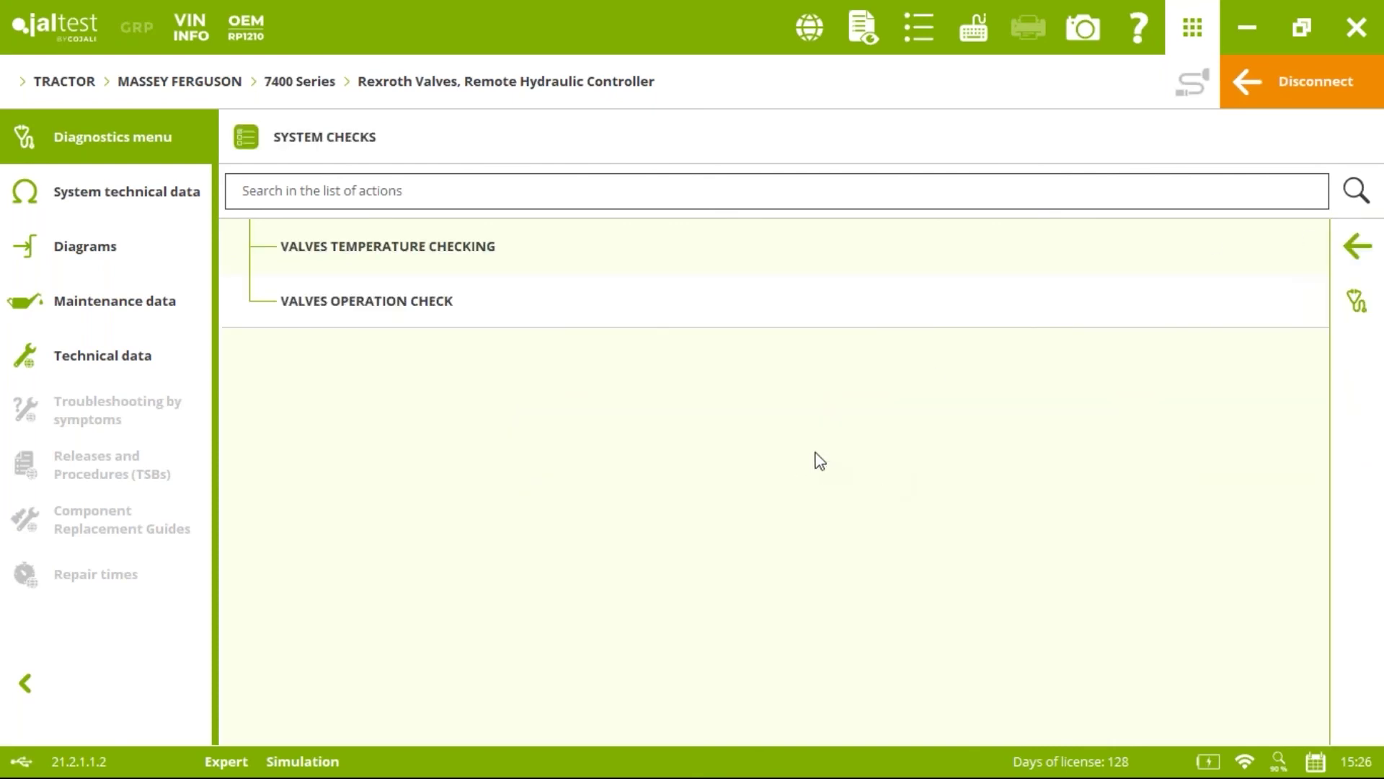
click(440, 270)
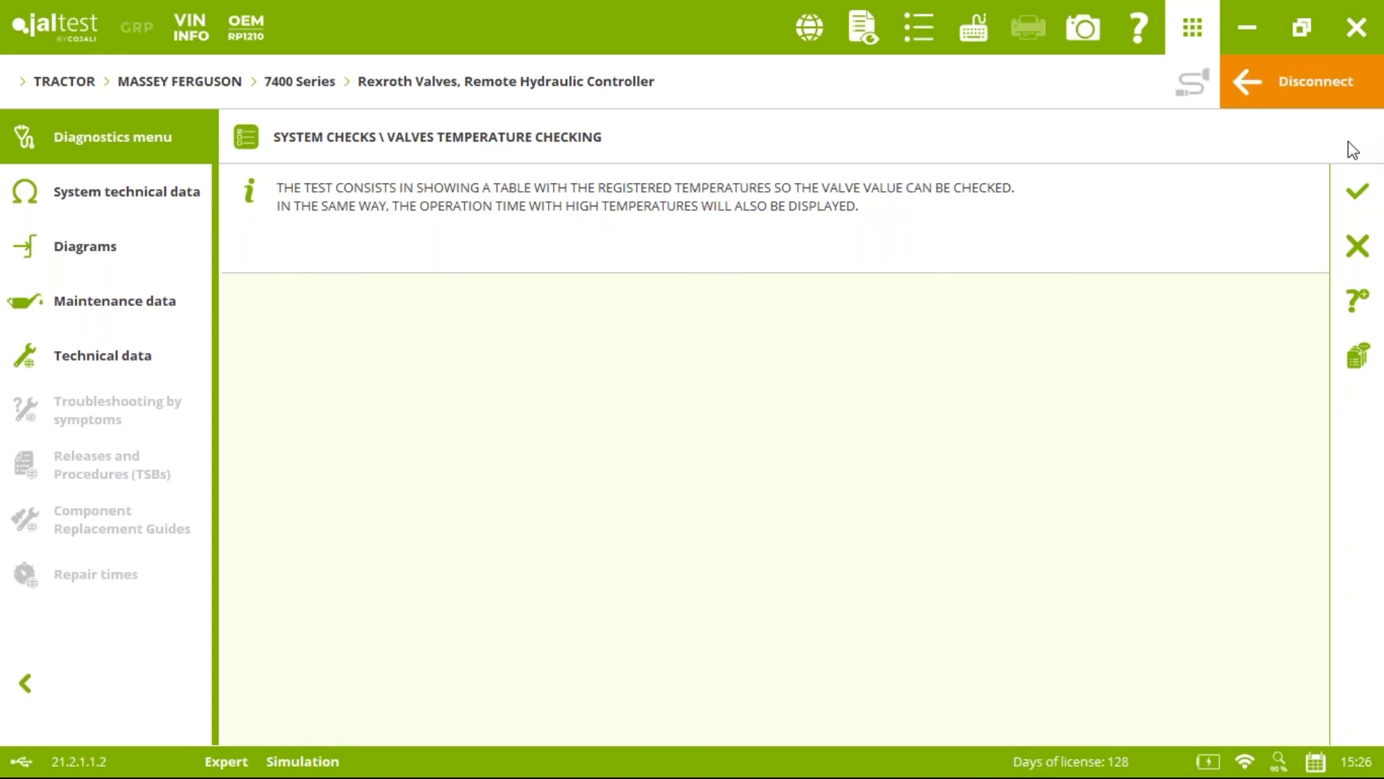
click(1356, 191)
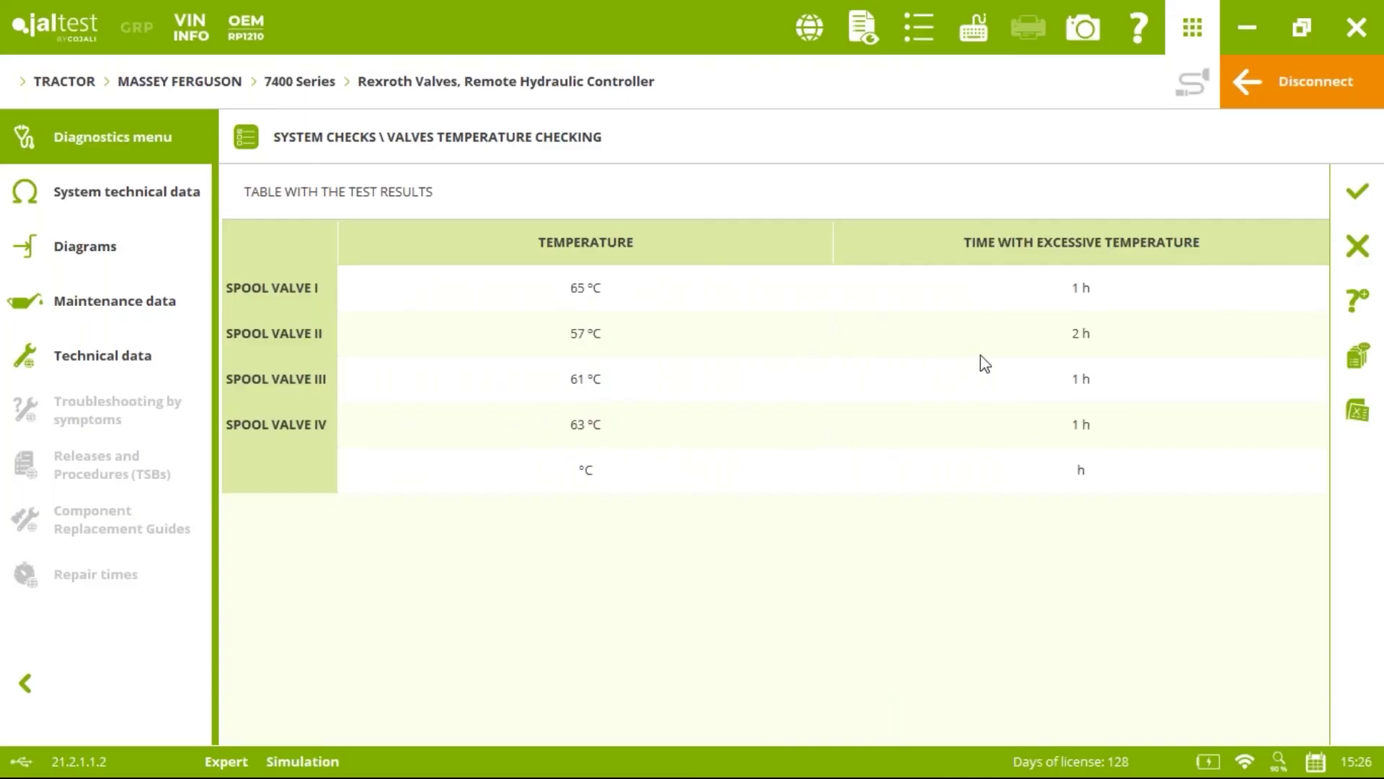
click(940, 283)
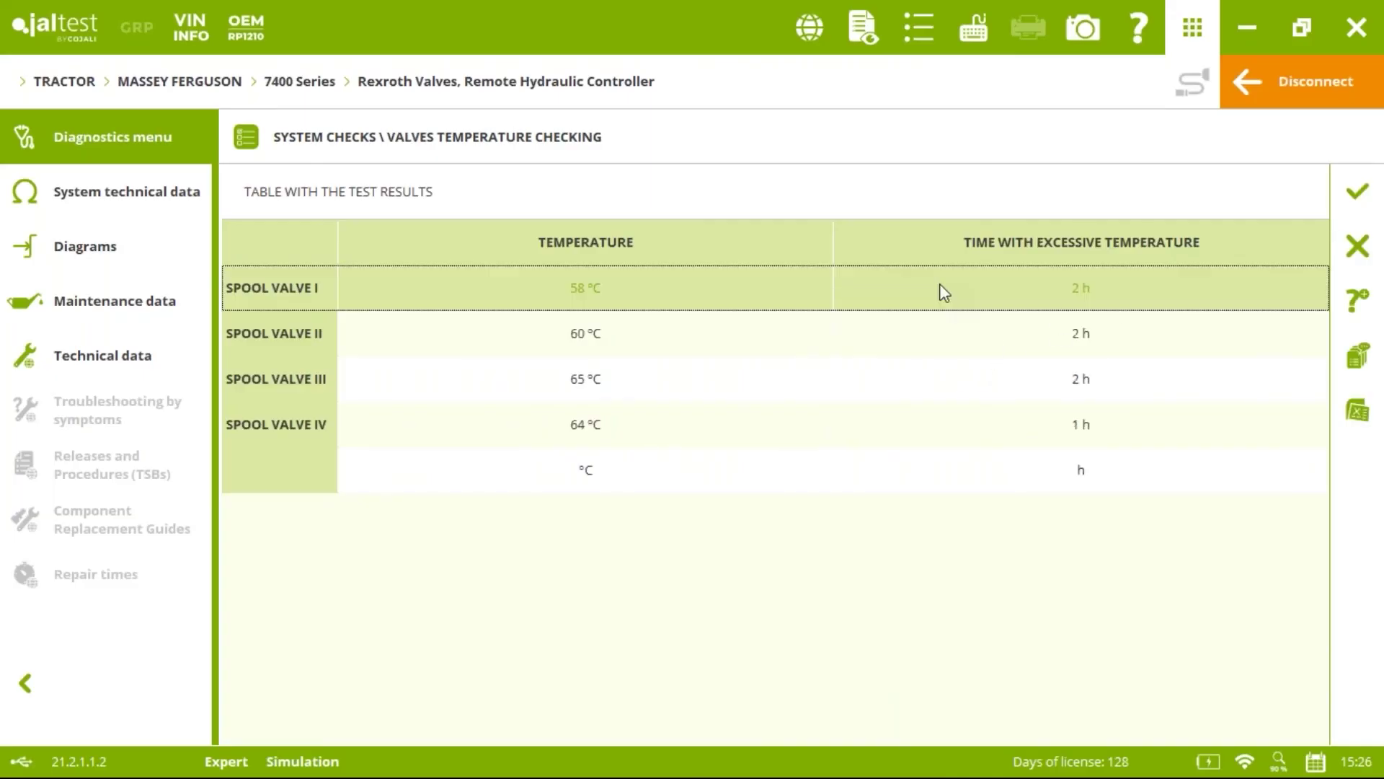
click(1353, 202)
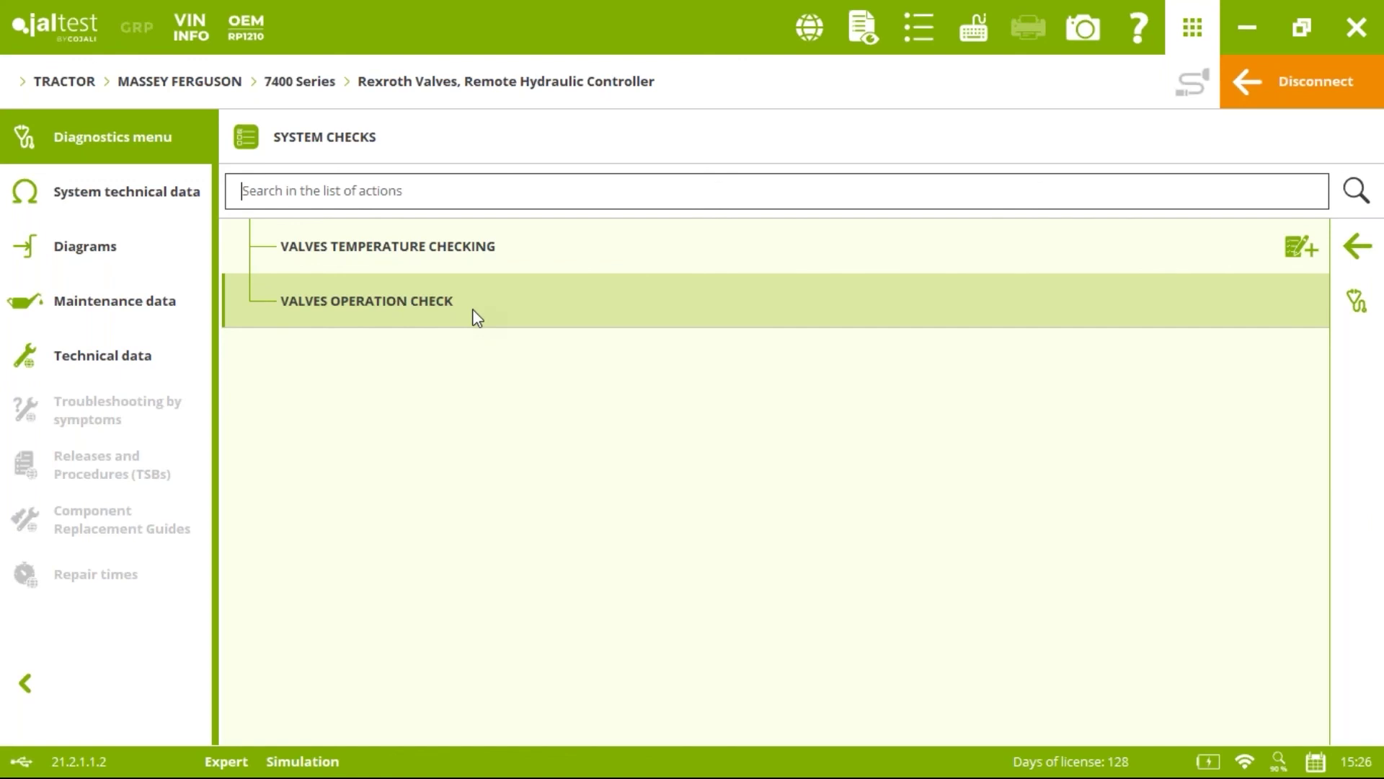
Start the valves operation check for spool valve I and run its stage without oil pressure.
click(473, 310)
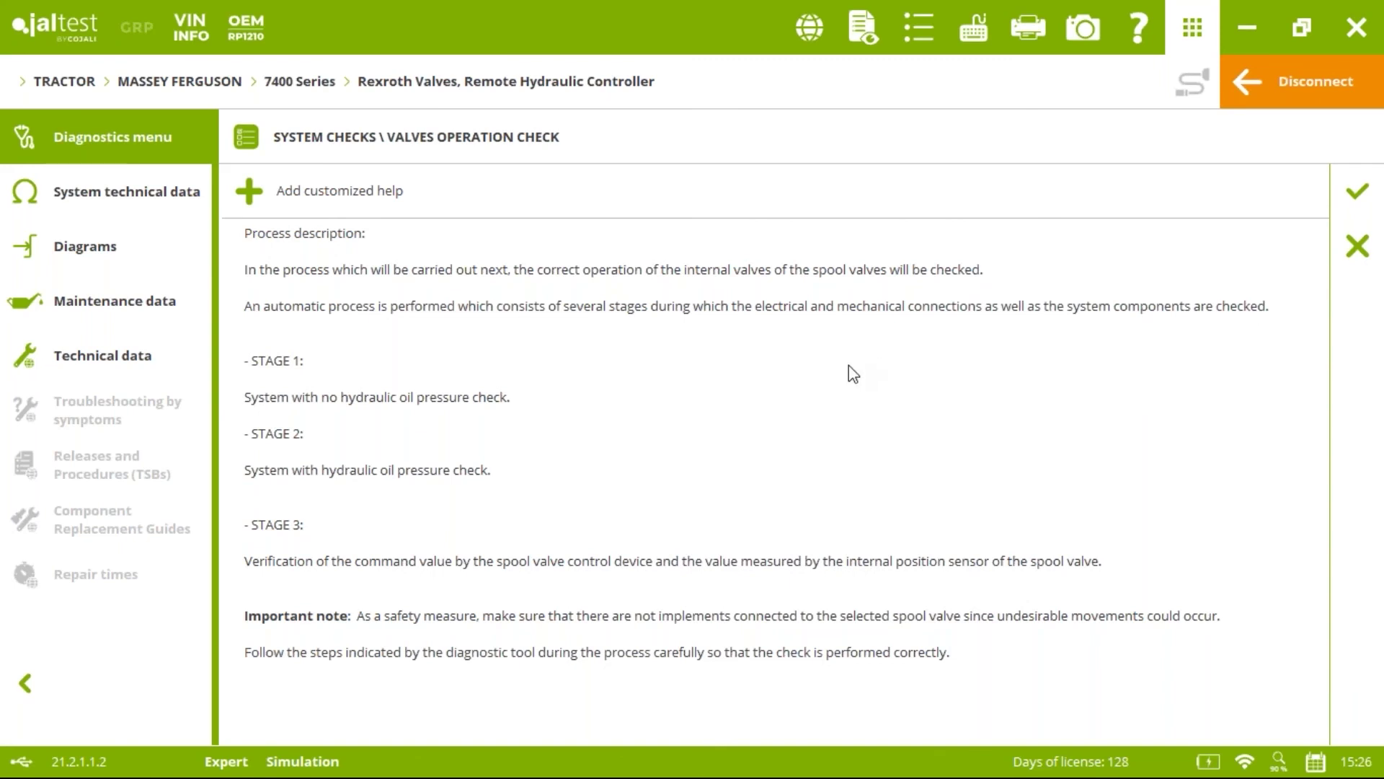
click(1357, 210)
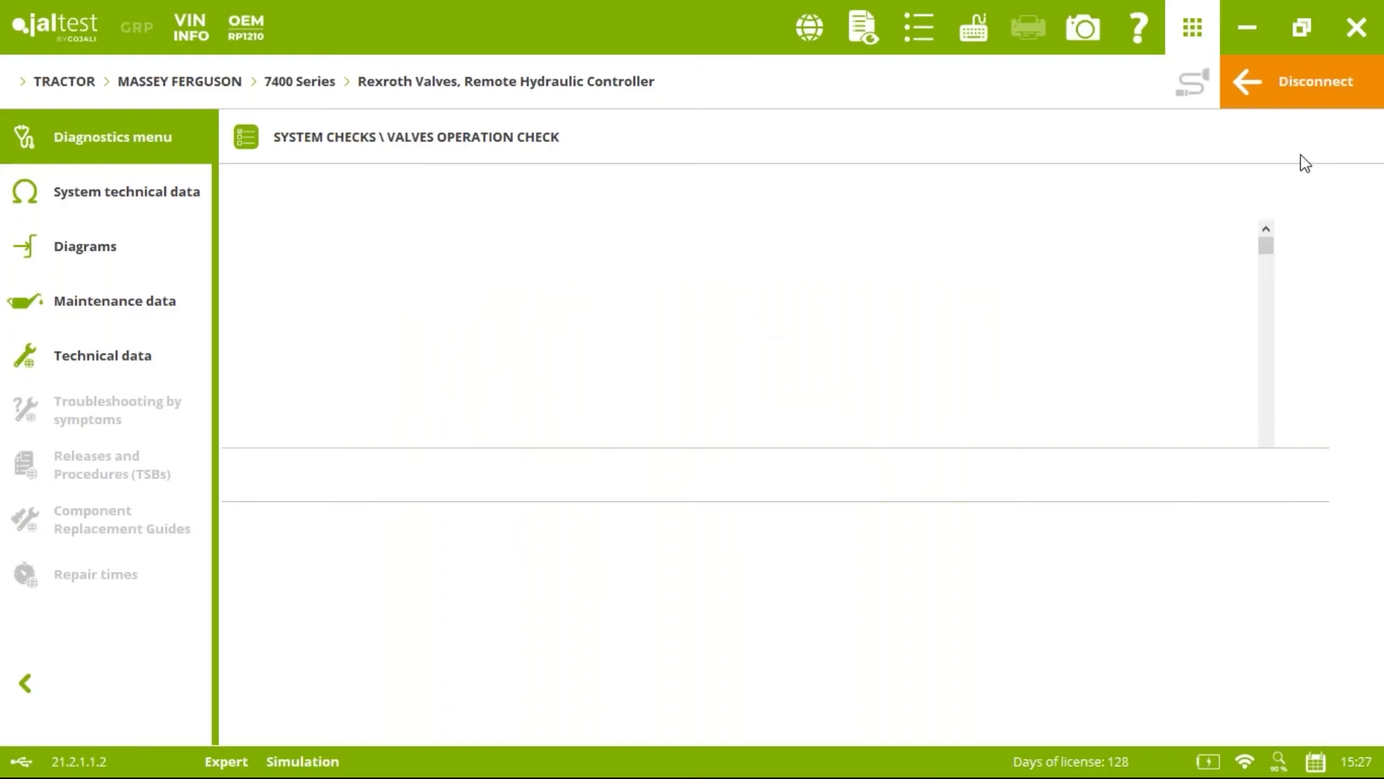
click(1196, 297)
click(1234, 479)
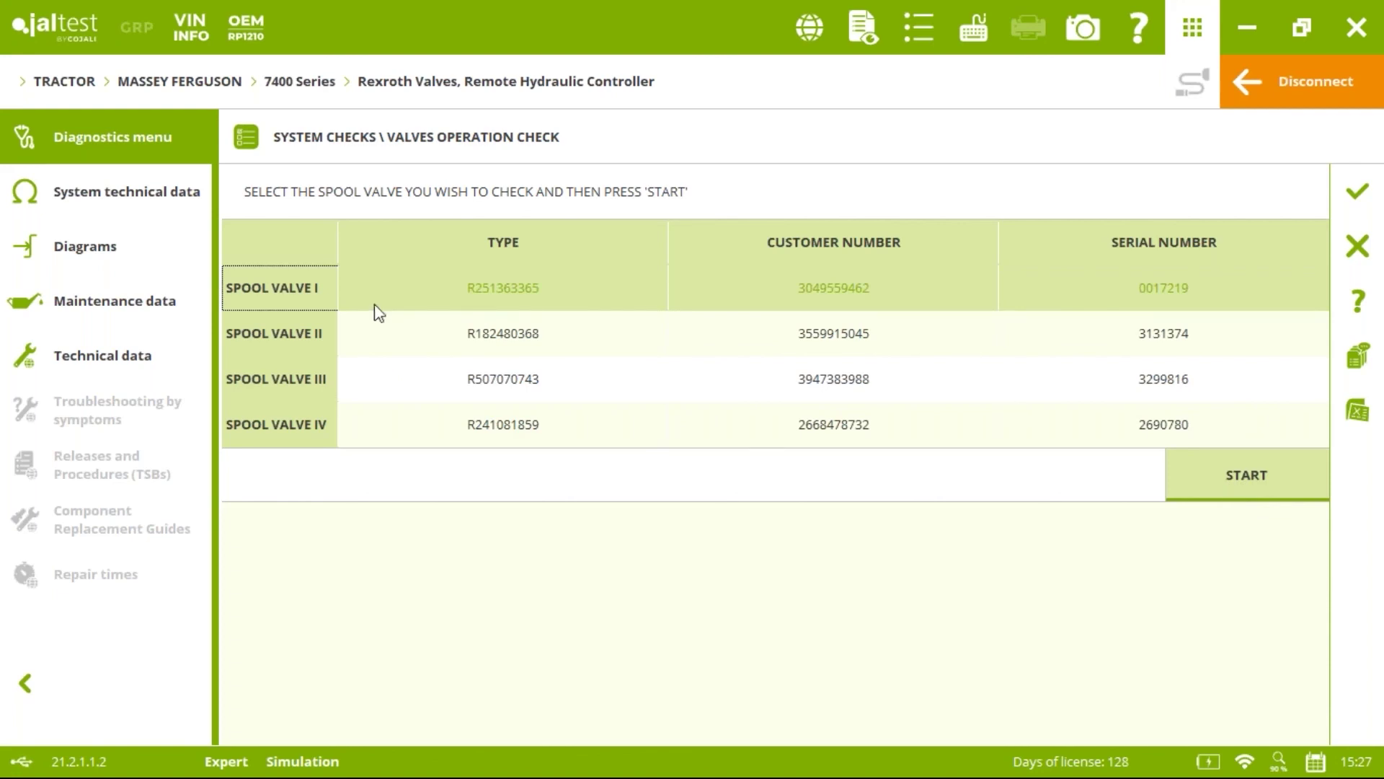
click(1214, 475)
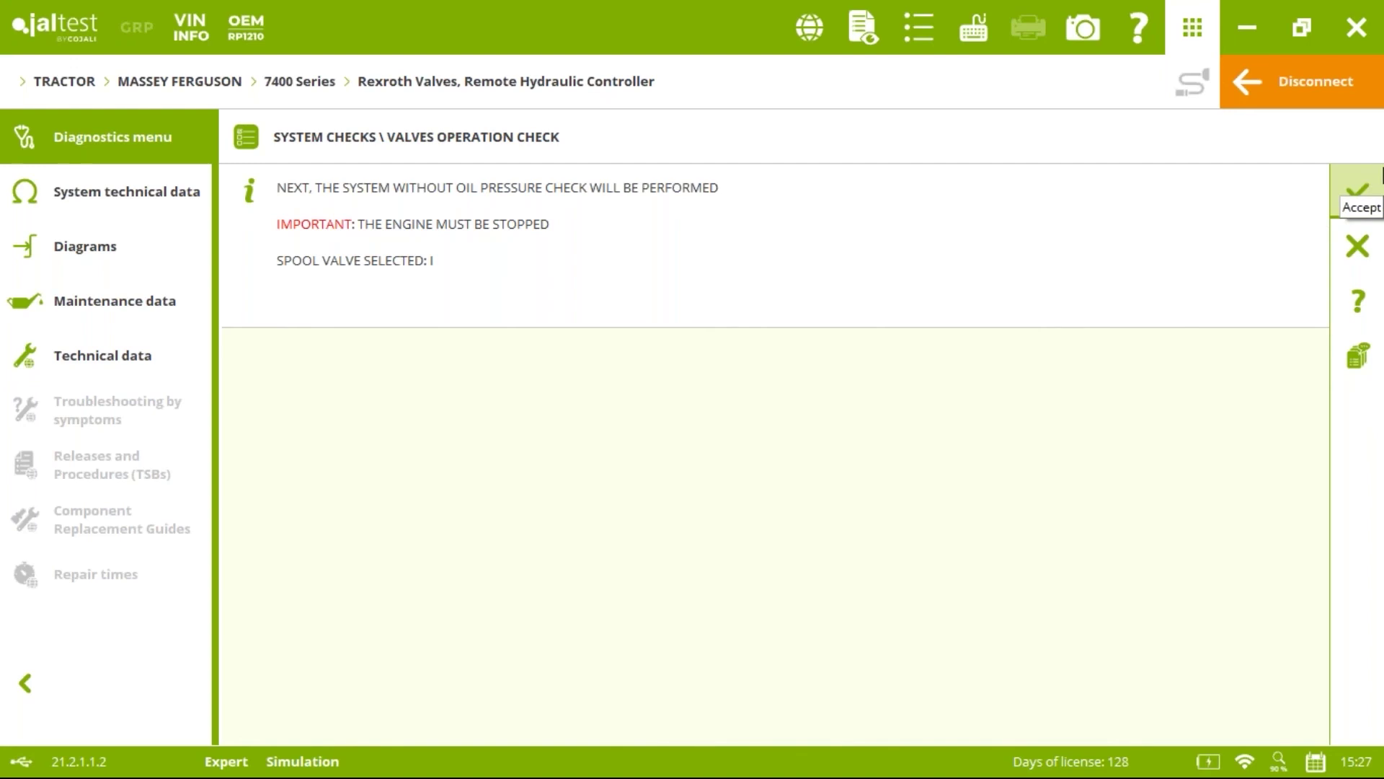
click(1381, 177)
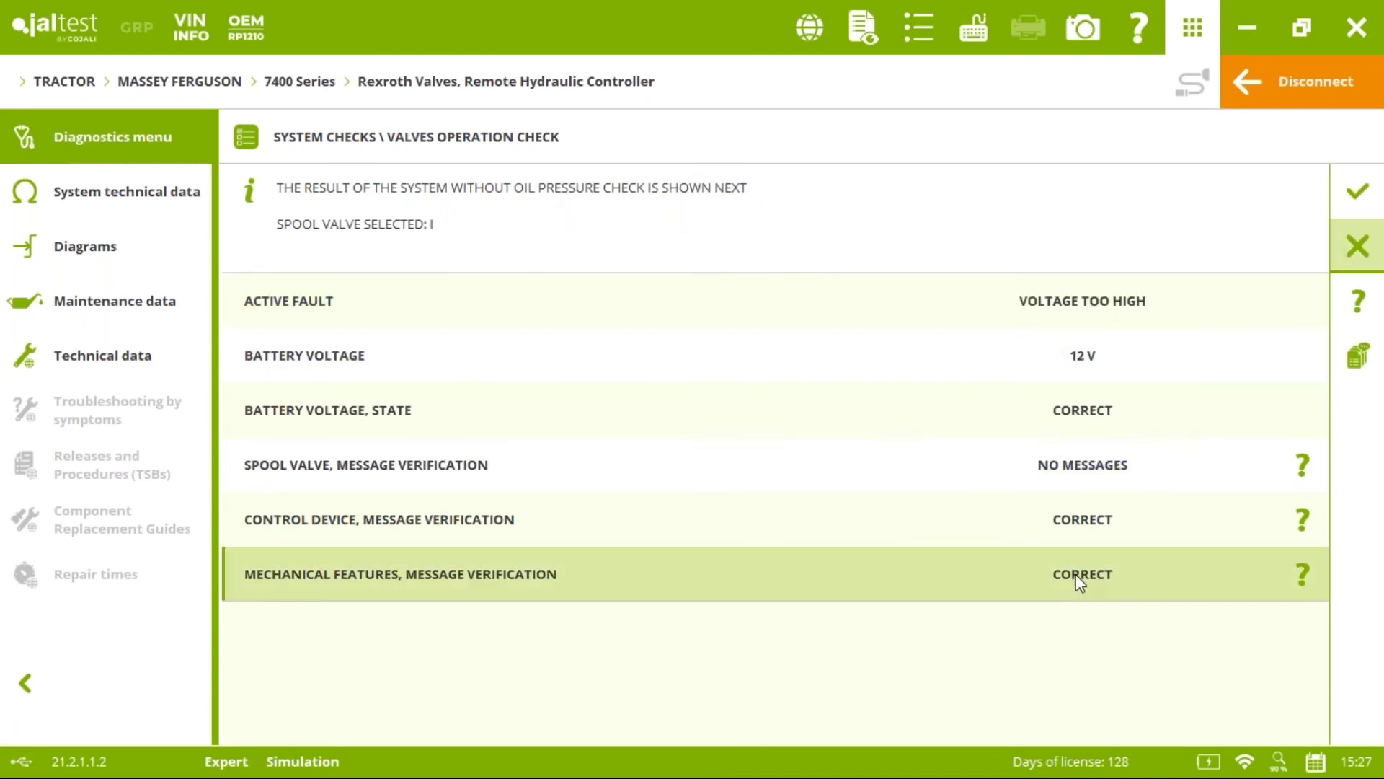
Run the oil pressure stage of the valves operation check for spool valve I, then cancel the remaining controller-position stage and leave the system checks.
click(1356, 186)
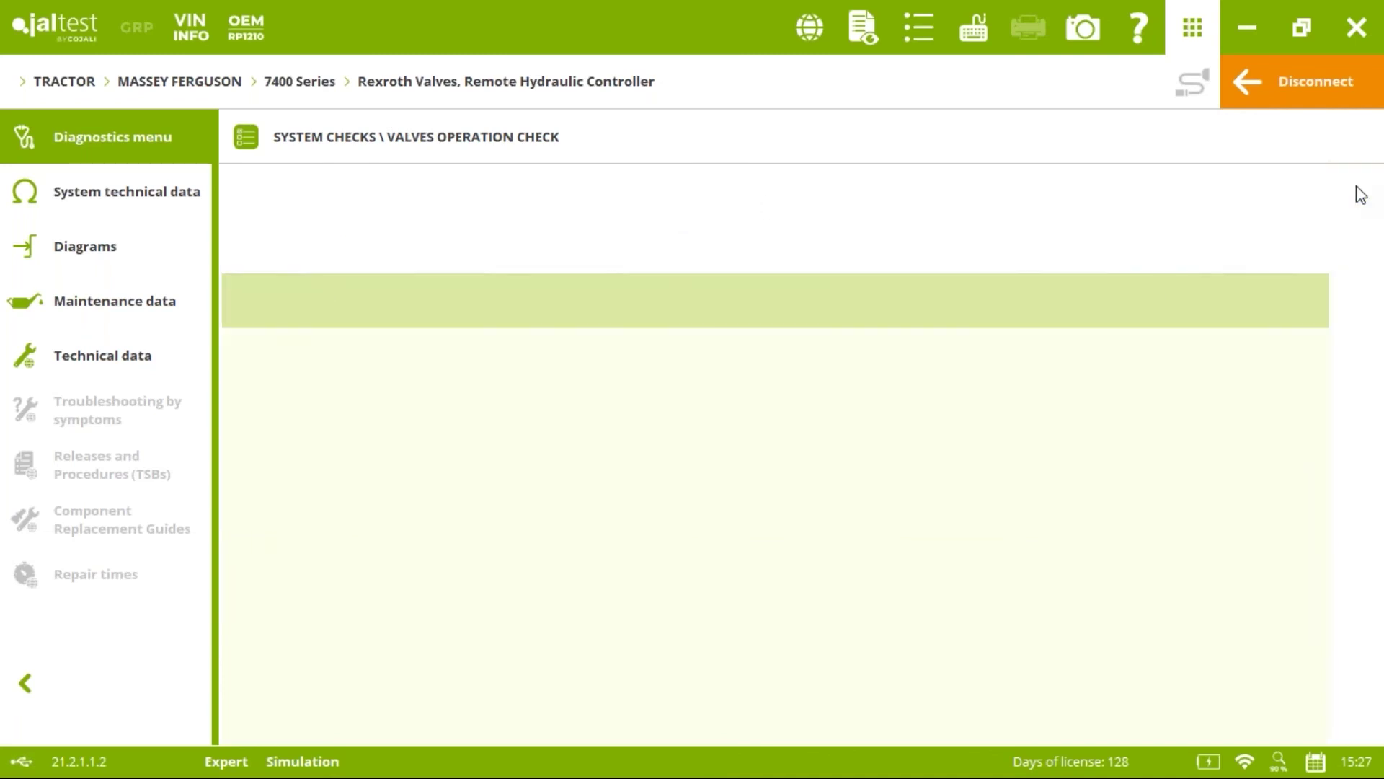
click(1358, 191)
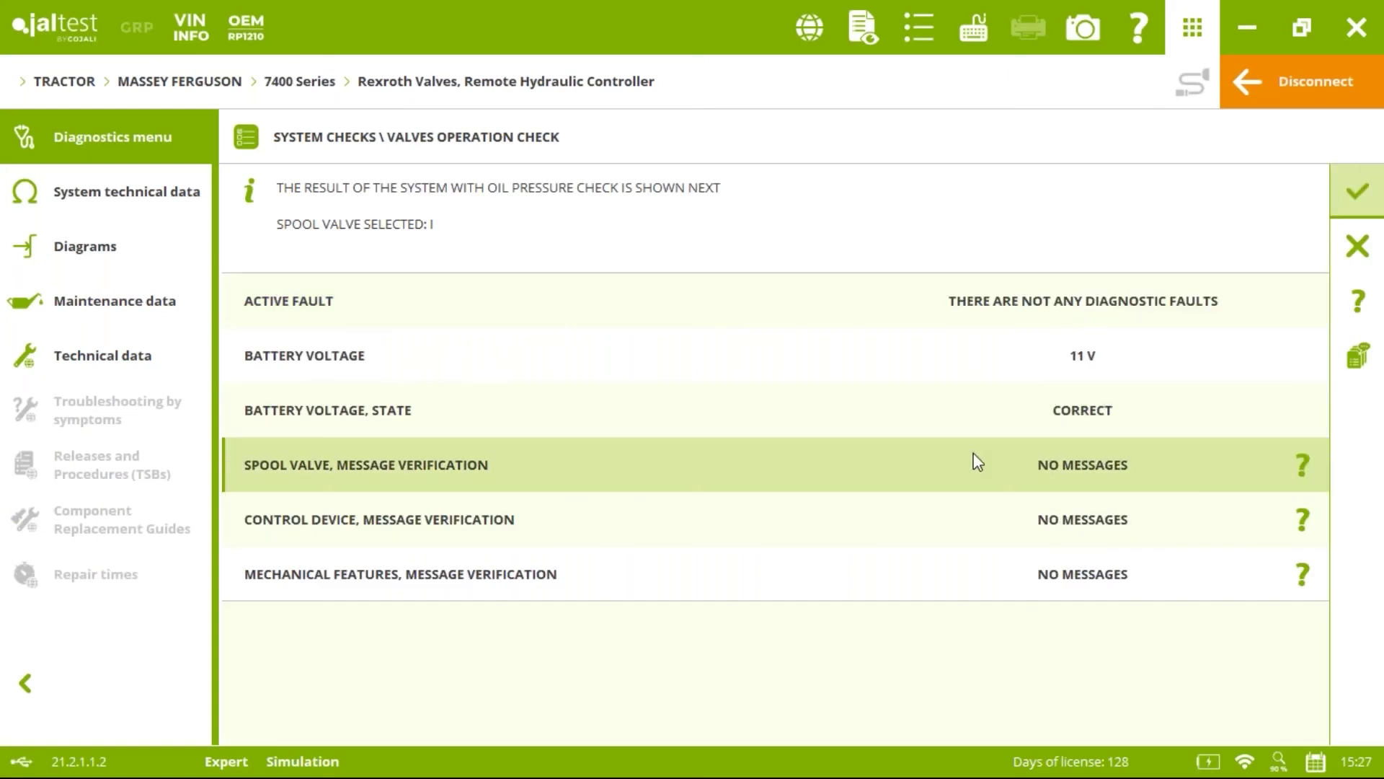
click(1354, 191)
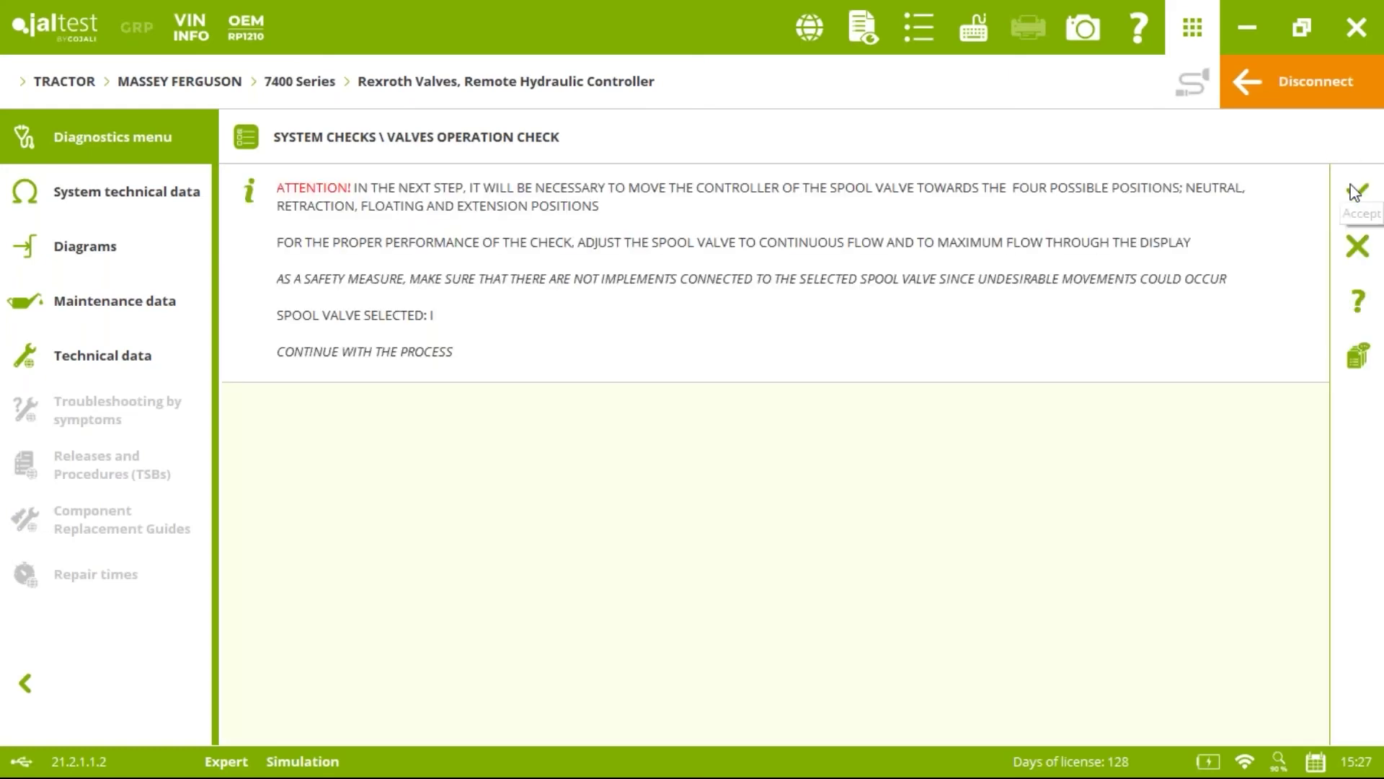
click(1354, 239)
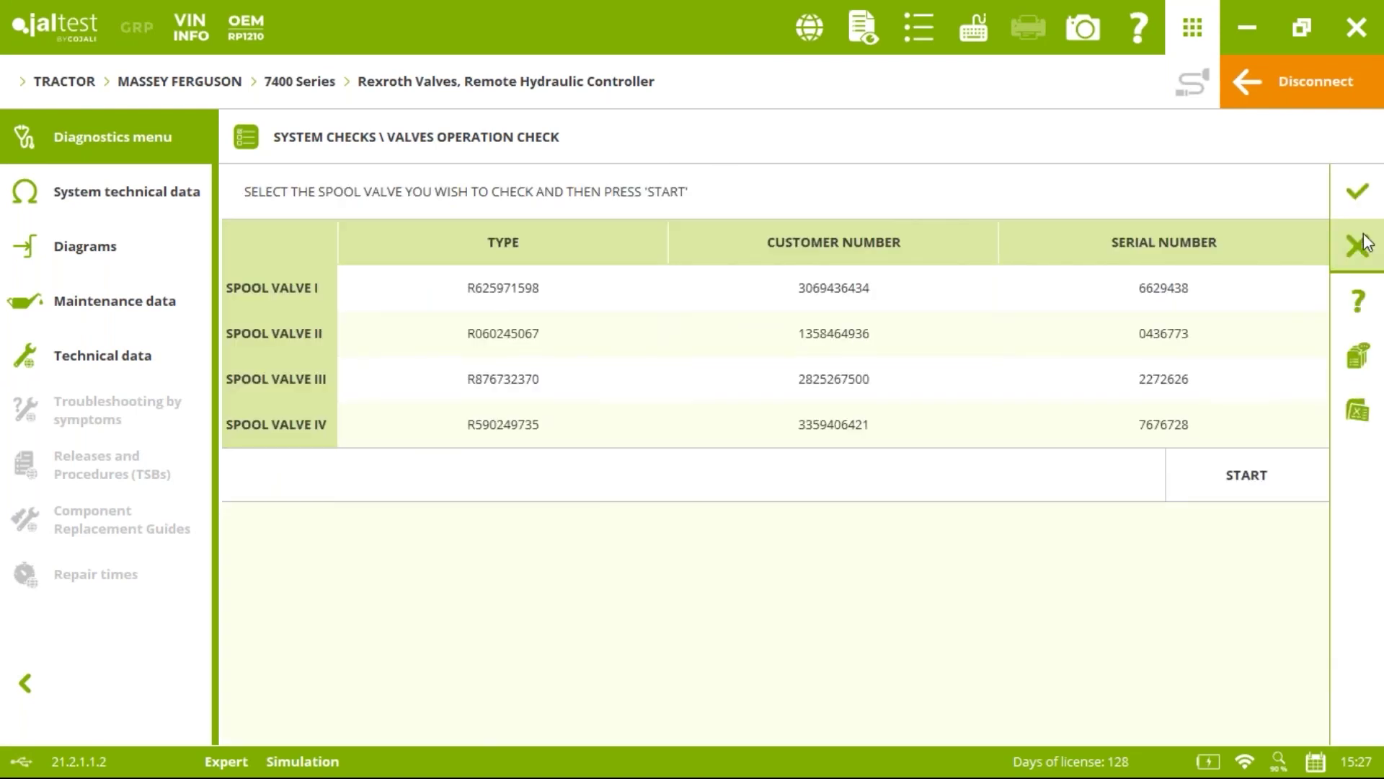
click(1365, 243)
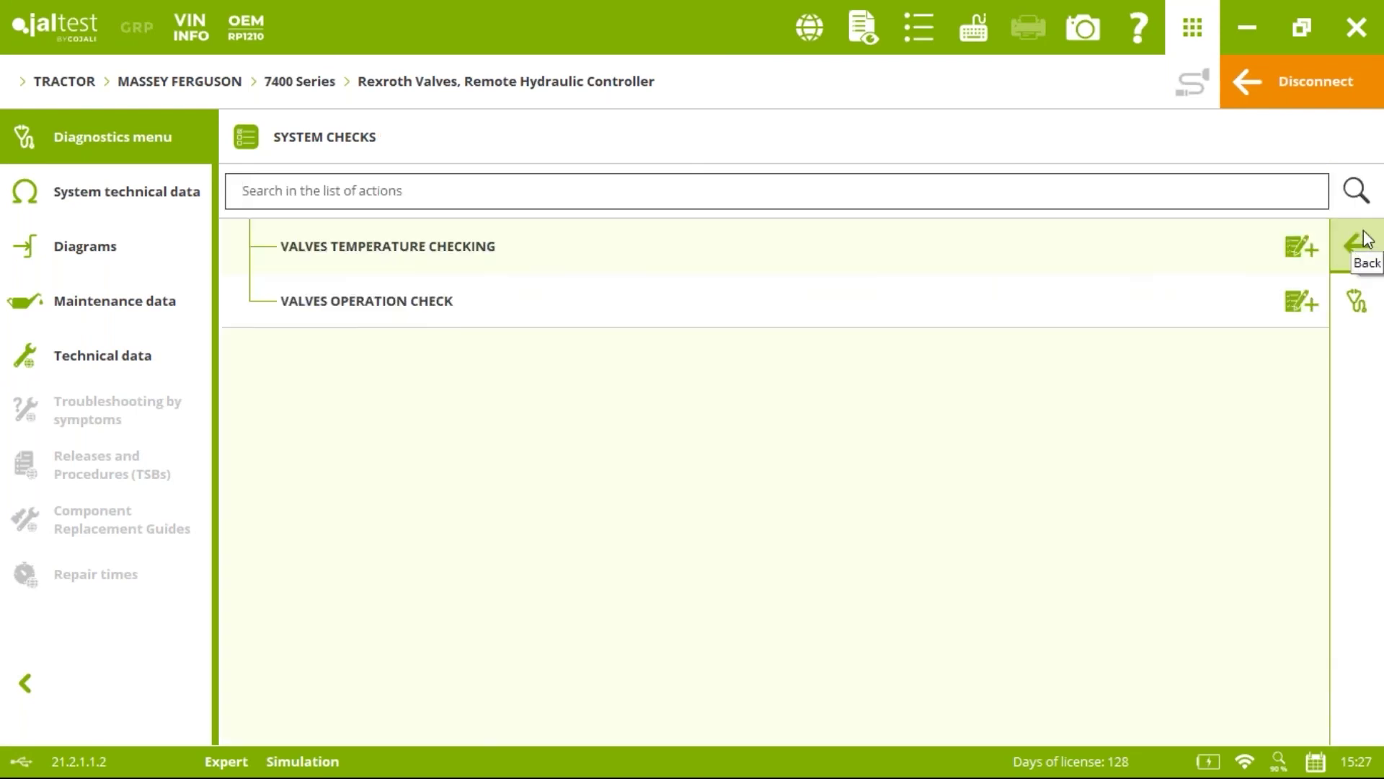
click(1363, 244)
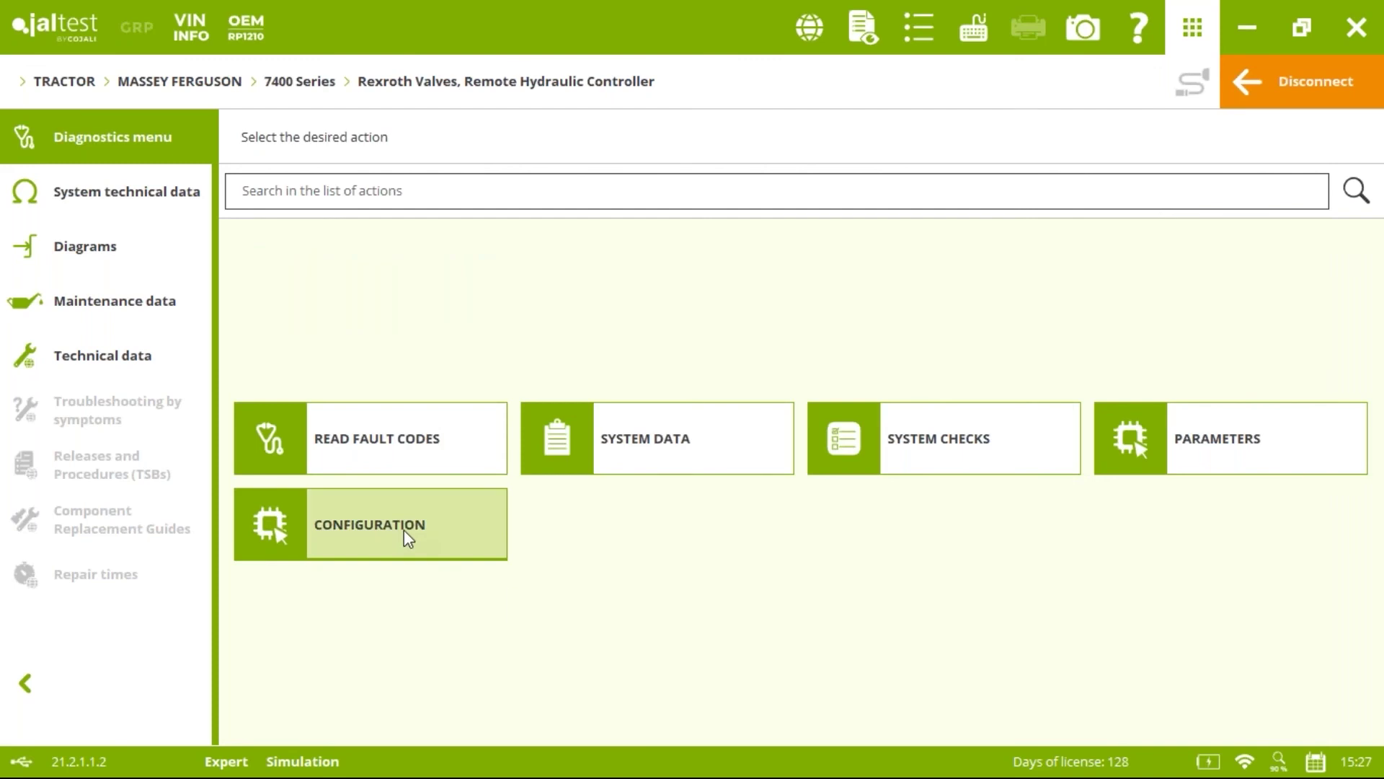
Look over the configuration and parameters options available for the Rexroth Valves controller.
click(404, 529)
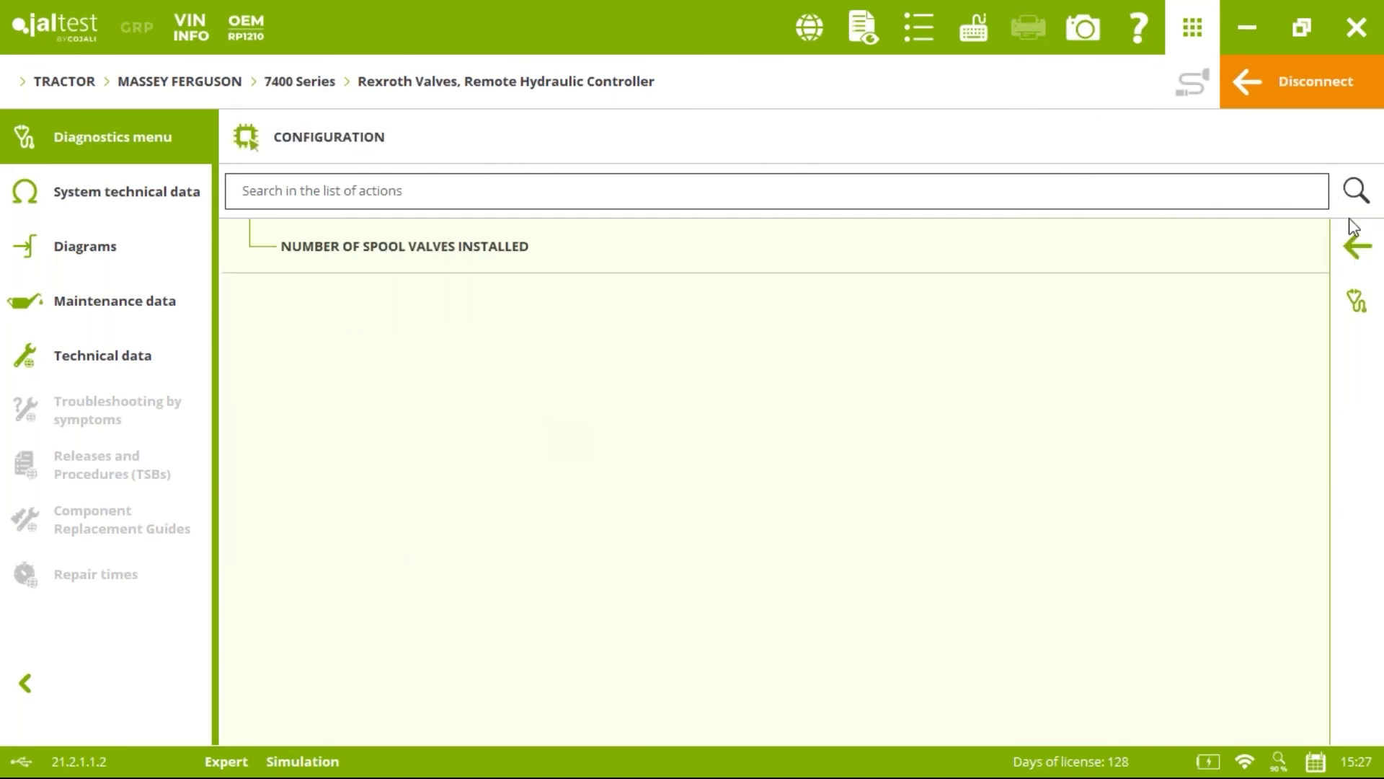
click(1358, 246)
click(1211, 436)
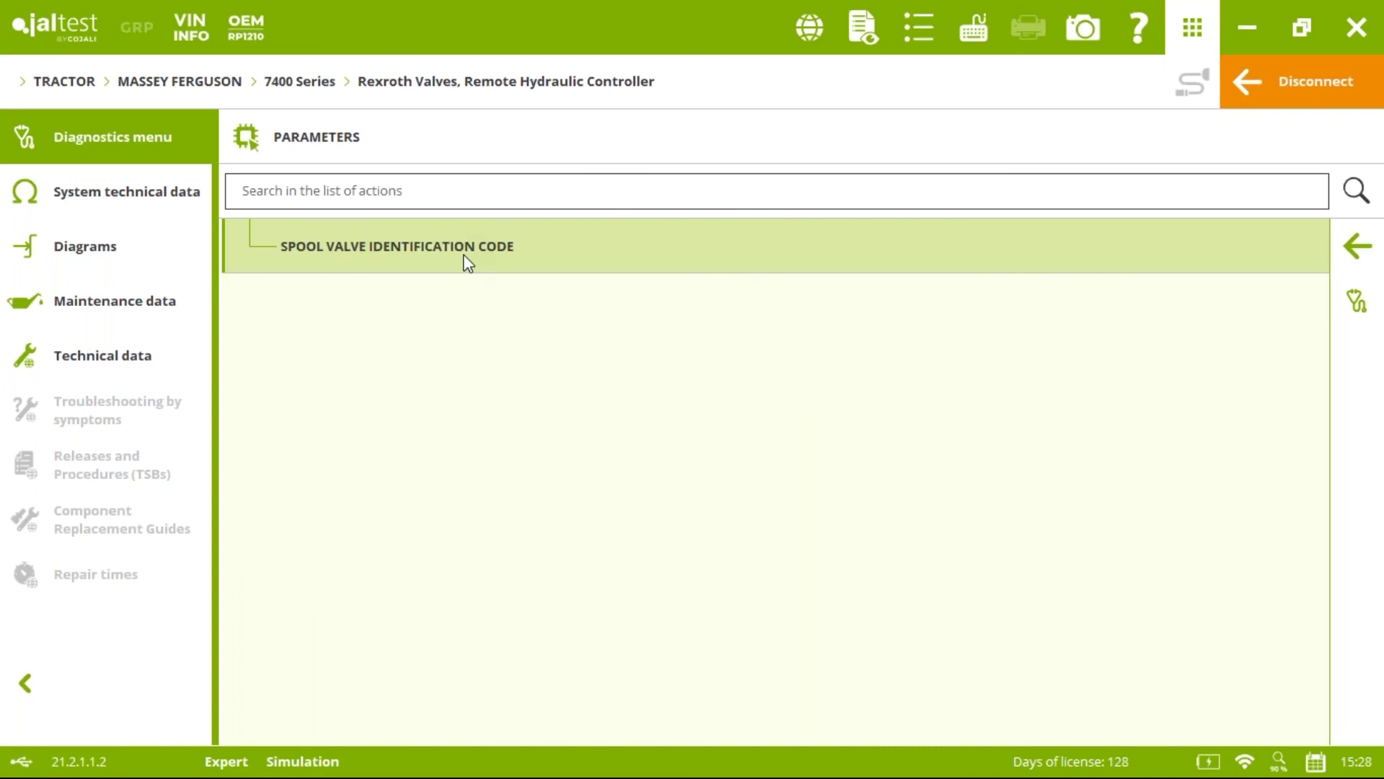
click(1353, 243)
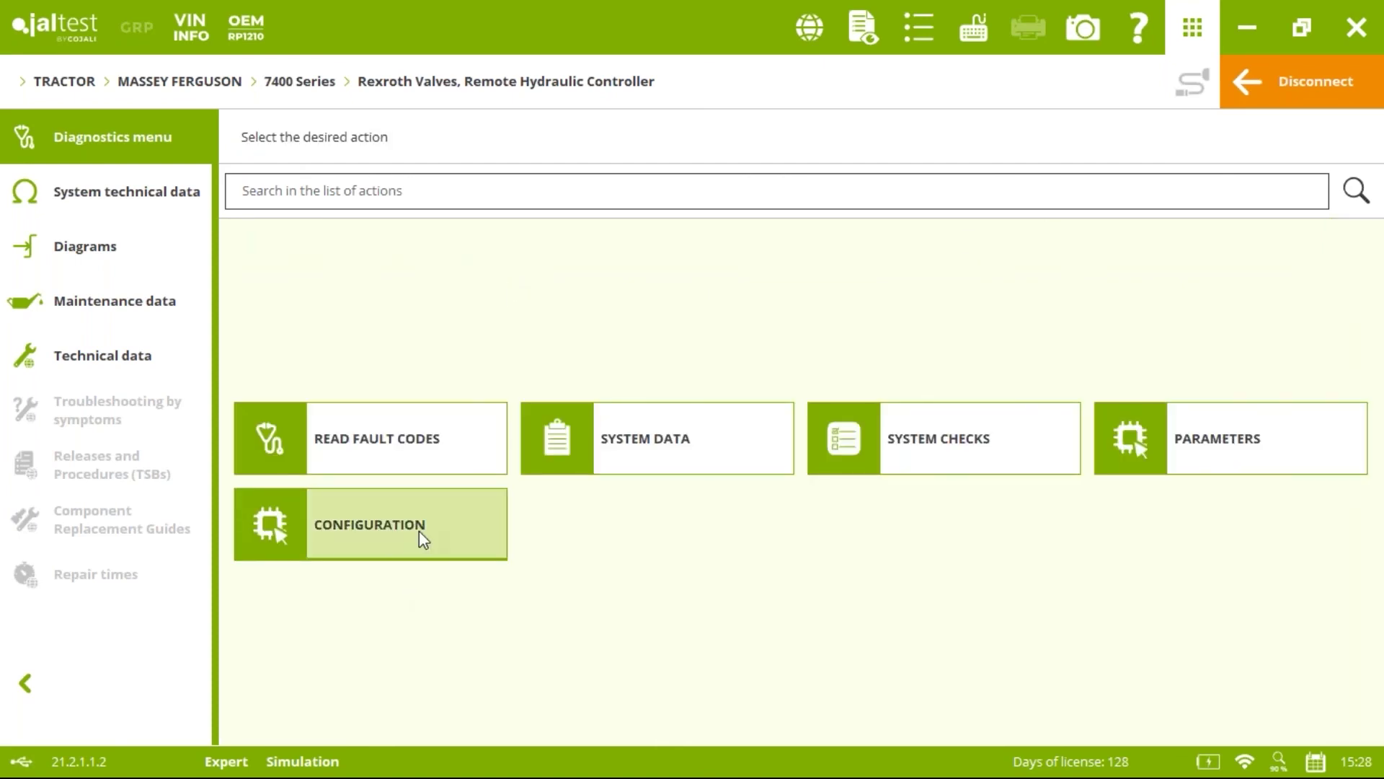
Run the number of spool valves installed configuration to detect the spool valves connected to the vehicle, and close its results.
click(421, 540)
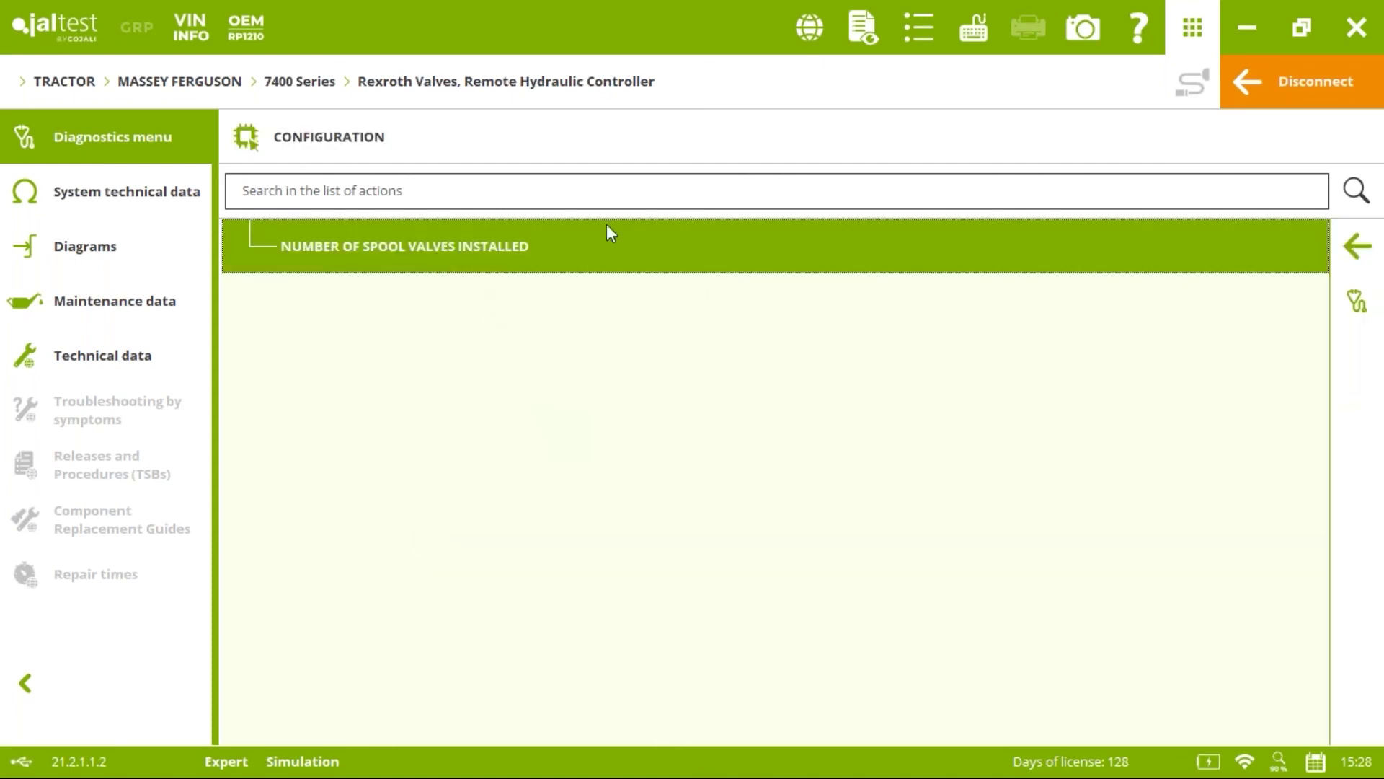
click(1347, 264)
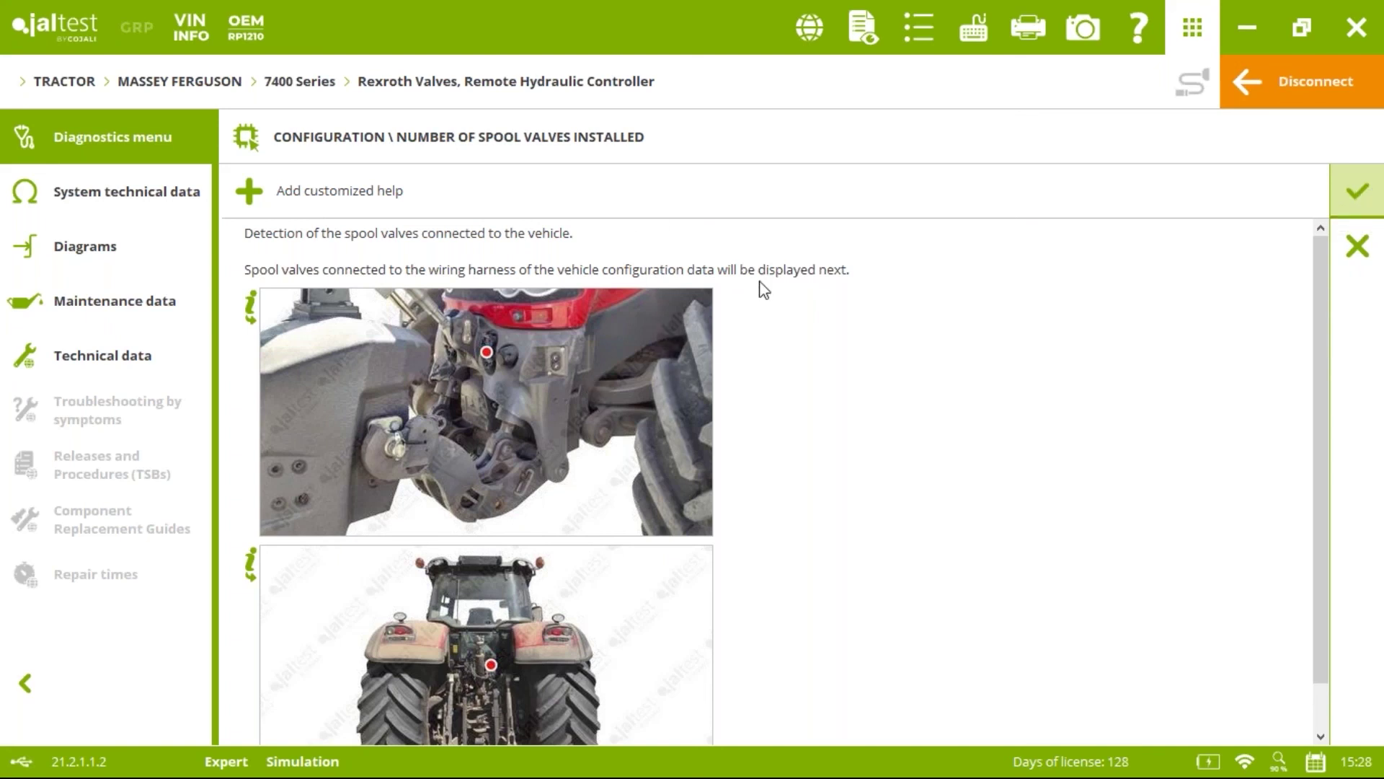
click(1356, 195)
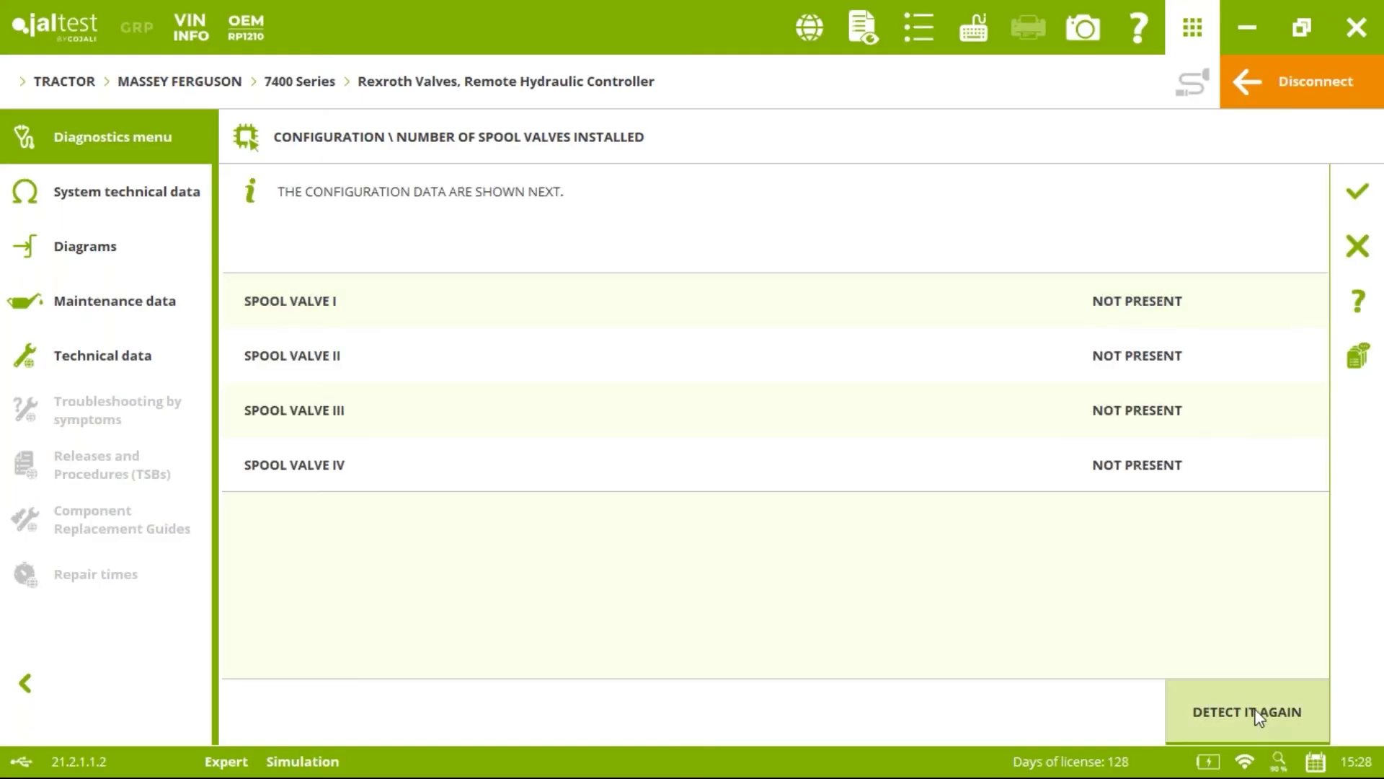
click(1358, 193)
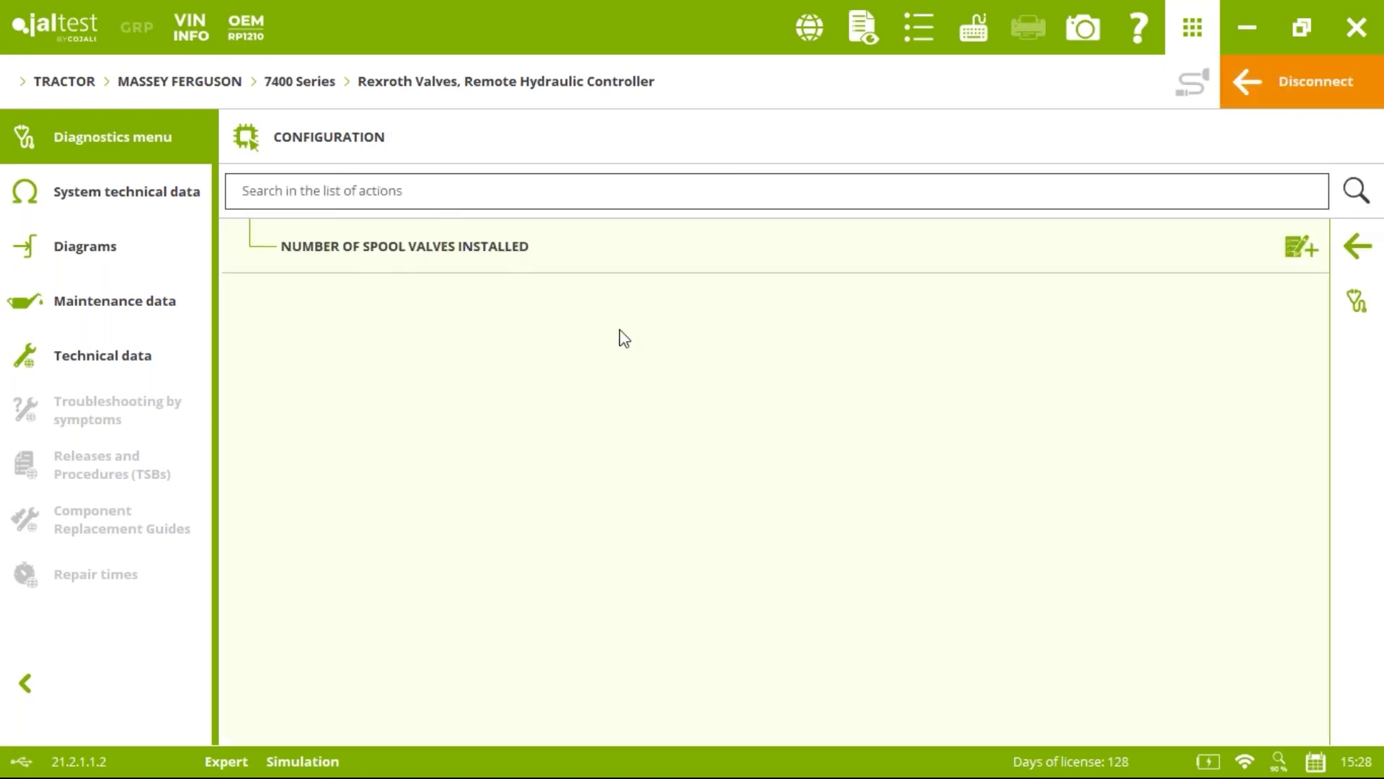
Disconnect from the Rexroth Valves system, return to the home screen and open the agricultural tractor brand list.
click(1283, 109)
click(145, 76)
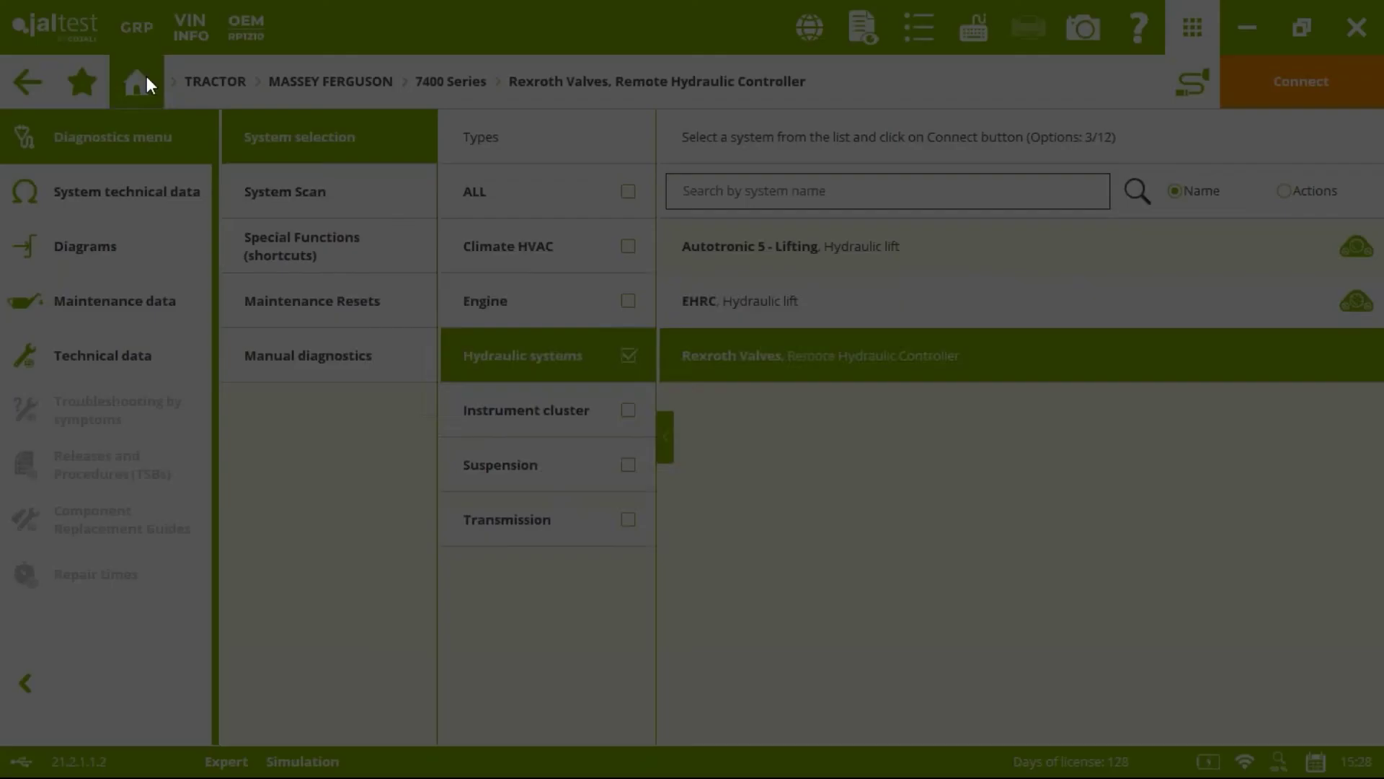
click(941, 483)
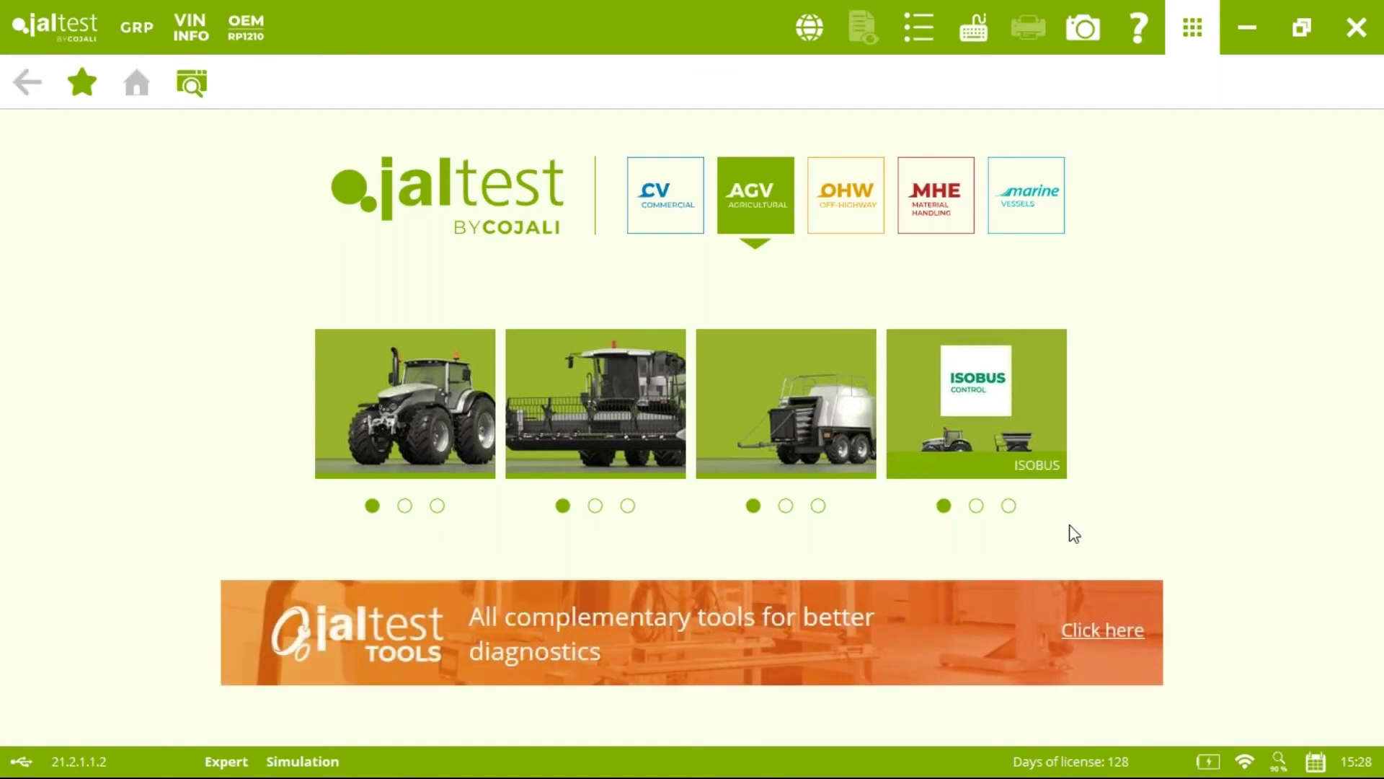
click(394, 368)
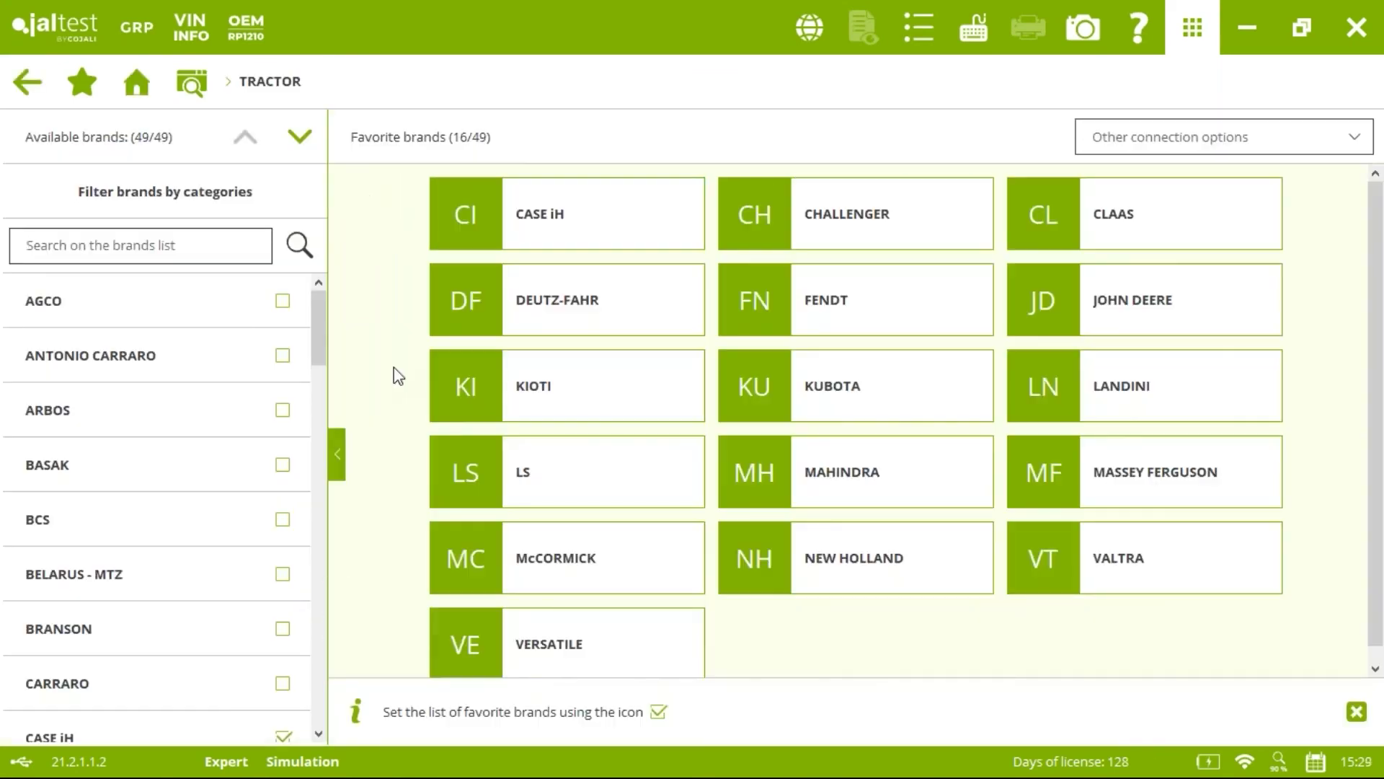